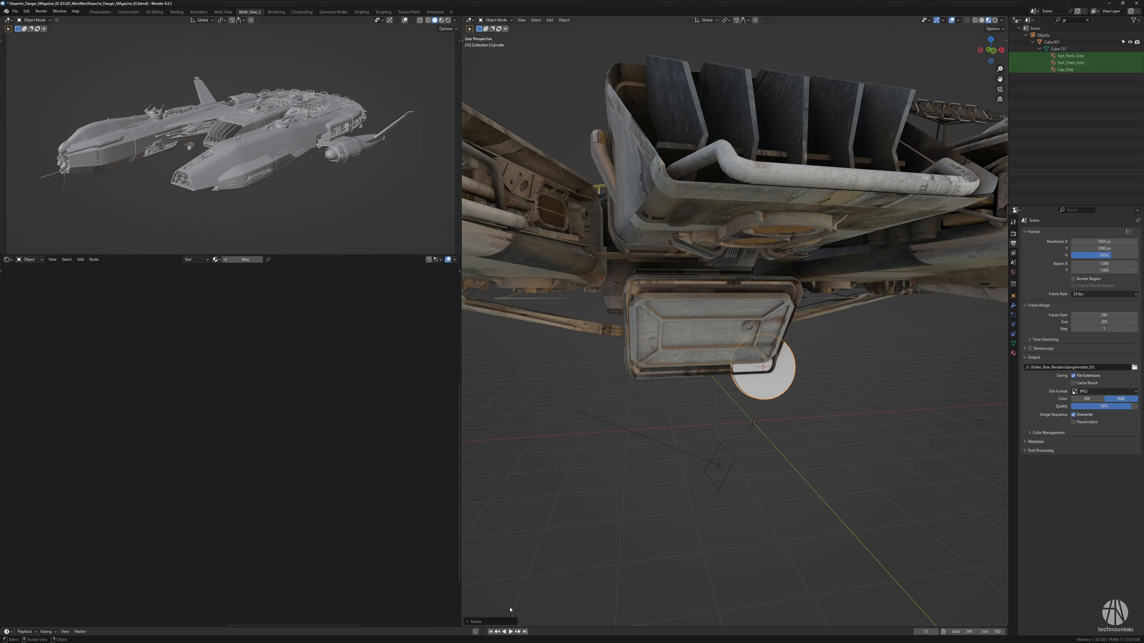
# Move the white disc along the Y axis beneath the ship's central section
pyautogui.press('g')
pyautogui.press('y')
pyautogui.click(783, 393)
pyautogui.moveTo(828, 391); pyautogui.dragTo(855, 356, button='middle')
# Create a new material named Glow on the white disc
pyautogui.click(1014, 352)
pyautogui.click(1076, 261)
pyautogui.click(1064, 261)
pyautogui.write('Glow')
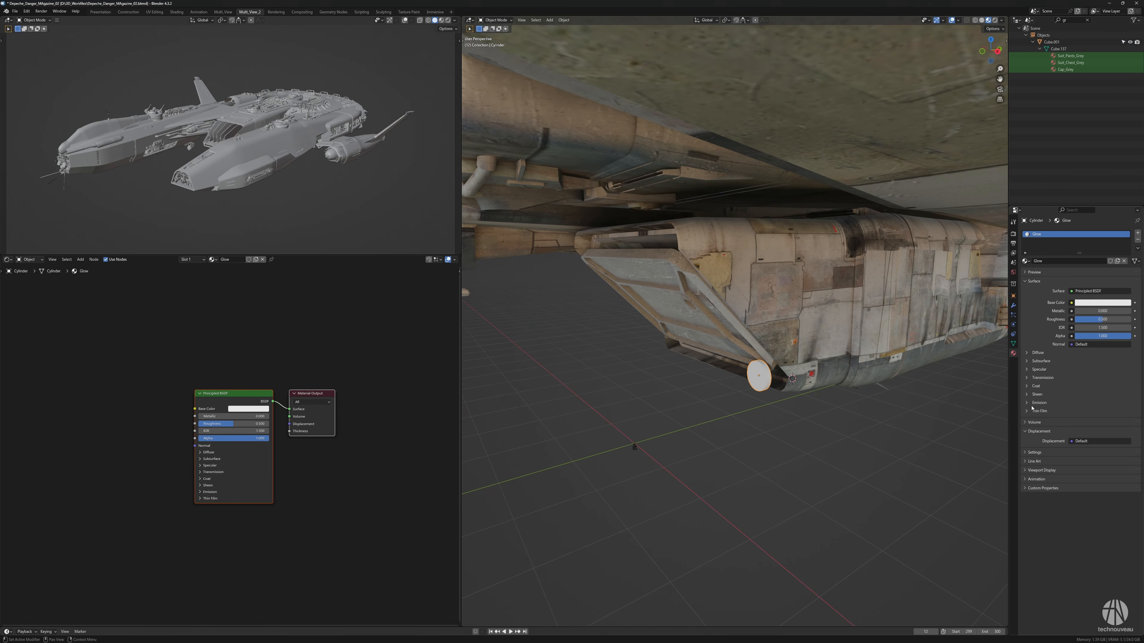
# Give the Glow material a pale violet-blue emission colour with a strength of 300
pyautogui.click(1032, 403)
pyautogui.click(1102, 410)
pyautogui.click(1105, 315)
pyautogui.click(1101, 419)
pyautogui.write('300')
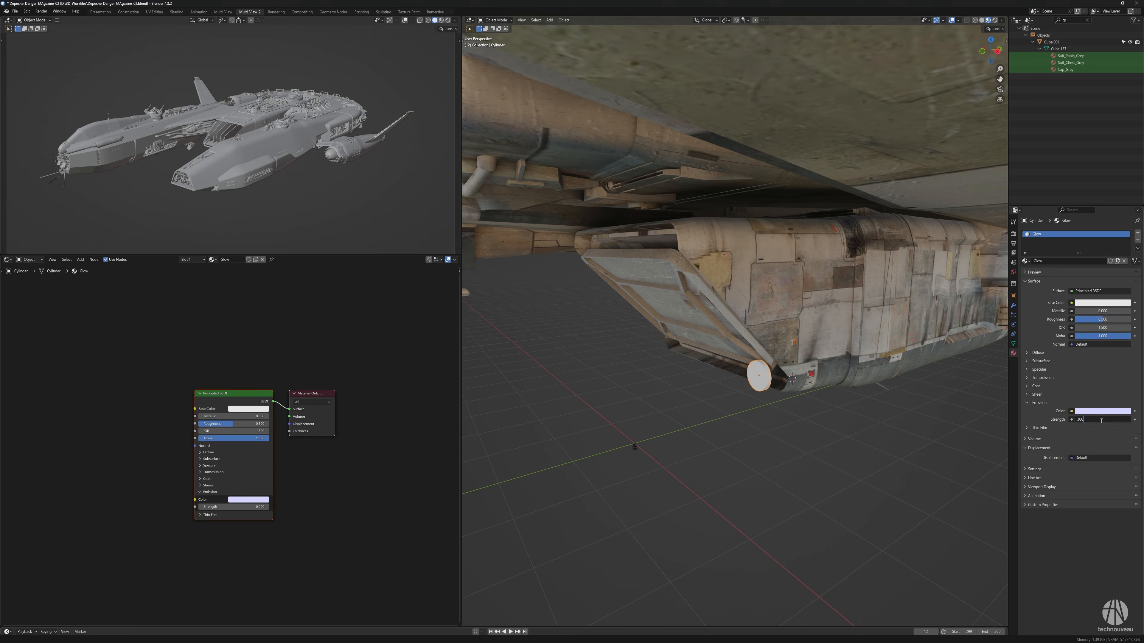
pyautogui.press('Return')
# Try a copy of the glowing disc offset along the X axis and delete the extra object
pyautogui.moveTo(765, 383)
pyautogui.mouseDown(button='middle')
pyautogui.moveTo(753, 360)
pyautogui.moveTo(746, 386)
pyautogui.moveTo(721, 397)
pyautogui.moveTo(758, 433)
pyautogui.moveTo(743, 383)
pyautogui.mouseUp(button='middle')
pyautogui.hotkey('shift', 'd')
pyautogui.press('x')
pyautogui.click(595, 361)
pyautogui.scroll(-6, 744, 386)
pyautogui.scroll(5, 735, 345)
pyautogui.click(698, 379)
pyautogui.press('Delete')
# Move the glowing disc along the Y axis and place it at the lower corner of the ship's central intake
pyautogui.click(742, 557)
pyautogui.press('g')
pyautogui.press('y')
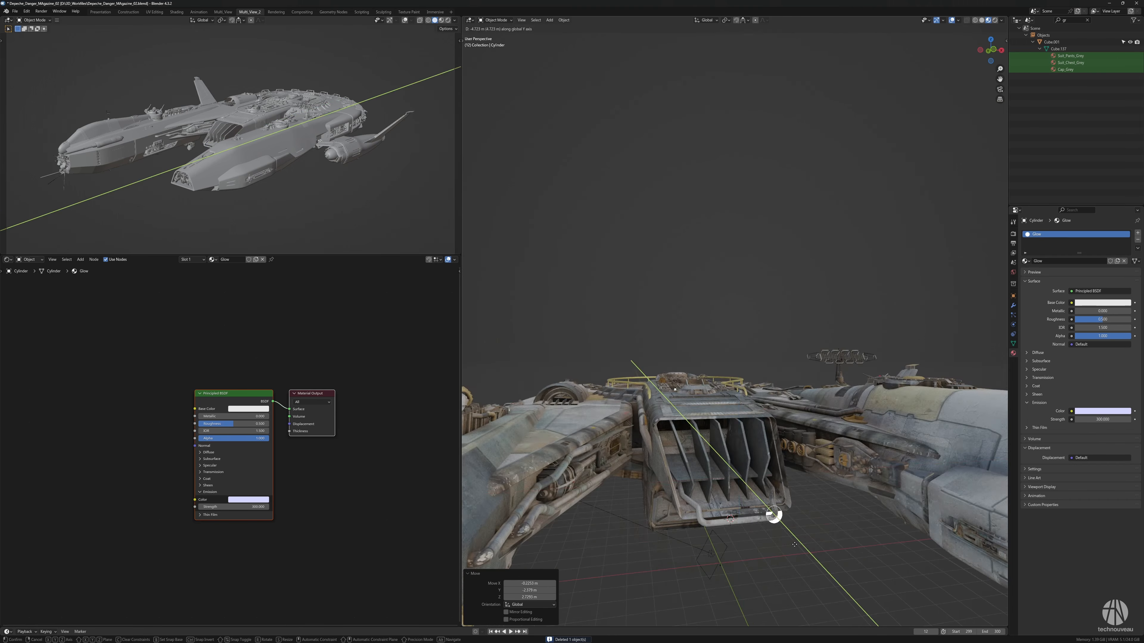
pyautogui.click(795, 545)
pyautogui.moveTo(794, 545); pyautogui.dragTo(801, 482, button='middle')
pyautogui.press('g')
pyautogui.click(716, 491)
# Duplicate the lamp housing geometry within the ship mesh and separate the copy into its own object
pyautogui.click(680, 451)
pyautogui.press('Tab')
pyautogui.hotkey('shift', 'd')
pyautogui.click(798, 486)
pyautogui.press('p')
pyautogui.click(798, 485)
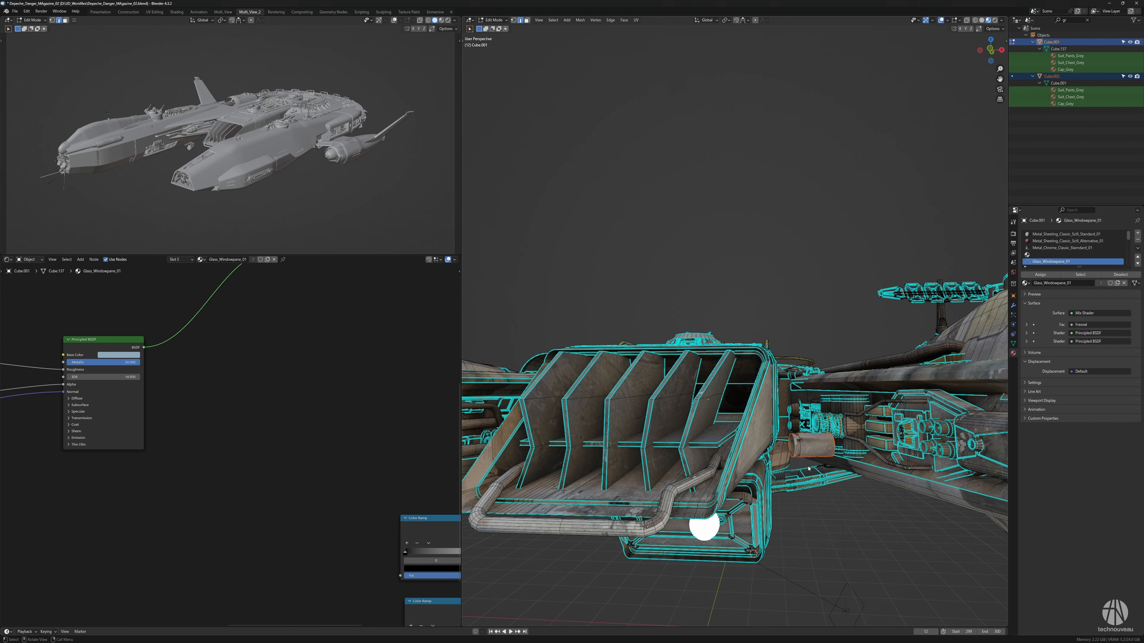
pyautogui.press('Tab')
# Move the separated lamp housing near the glowing disc and rotate it to face forward
pyautogui.click(808, 448)
pyautogui.press('g')
pyautogui.click(698, 543)
pyautogui.press('r')
pyautogui.press('z')
pyautogui.press('r')
pyautogui.moveTo(702, 541); pyautogui.dragTo(705, 472, button='middle')
# Snap the lamp housing to the 3D cursor at the glowing disc and shift it along the Y axis
pyautogui.click(752, 488)
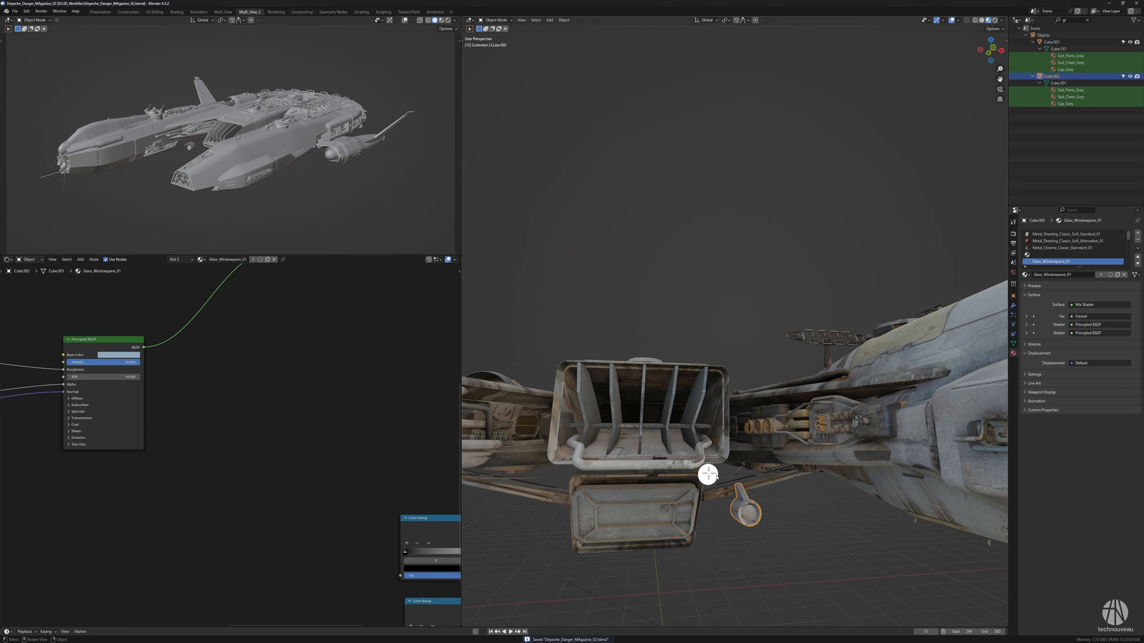
pyautogui.hotkey('shift', 's')
pyautogui.click(745, 471)
pyautogui.press('g')
pyautogui.press('y')
pyautogui.click(720, 487)
# Duplicate the lamp along the X axis to the opposite side of the intake and mirror the copy
pyautogui.moveTo(738, 477); pyautogui.dragTo(734, 445, button='middle')
pyautogui.keyDown('shift'); pyautogui.click(694, 442); pyautogui.keyUp('shift')
pyautogui.click(710, 457)
pyautogui.hotkey('shift', 'd')
pyautogui.press('x')
pyautogui.click(640, 430)
pyautogui.rightClick(640, 430)
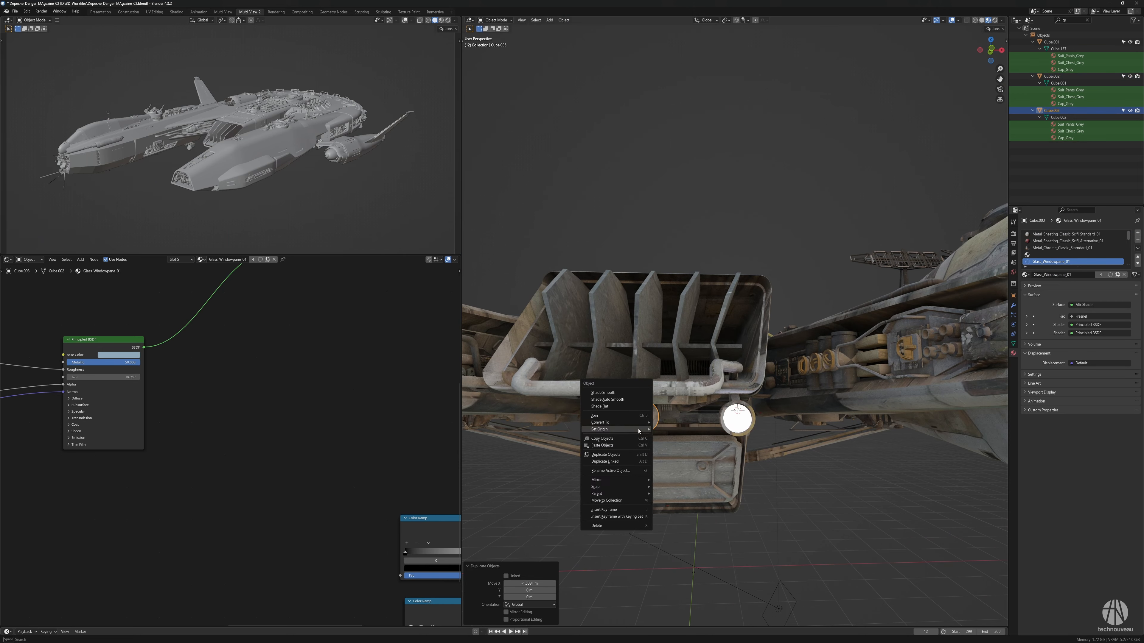
pyautogui.click(670, 489)
pyautogui.moveTo(670, 489); pyautogui.dragTo(608, 426, button='middle')
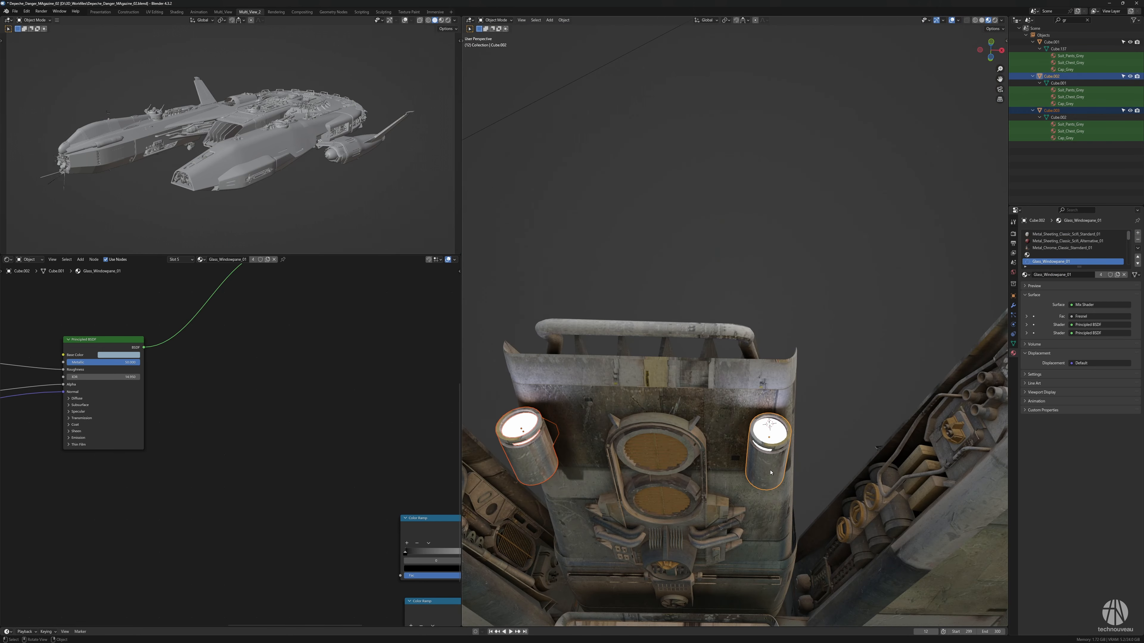
# Shift the lamp along the X axis to line it up with the edge of the intake
pyautogui.click(527, 430)
pyautogui.press('ctrl+KP_7')
pyautogui.keyDown('shift'); pyautogui.click(753, 404); pyautogui.keyUp('shift')
pyautogui.press('g')
pyautogui.press('x')
pyautogui.click(759, 421)
pyautogui.press('KP_7')
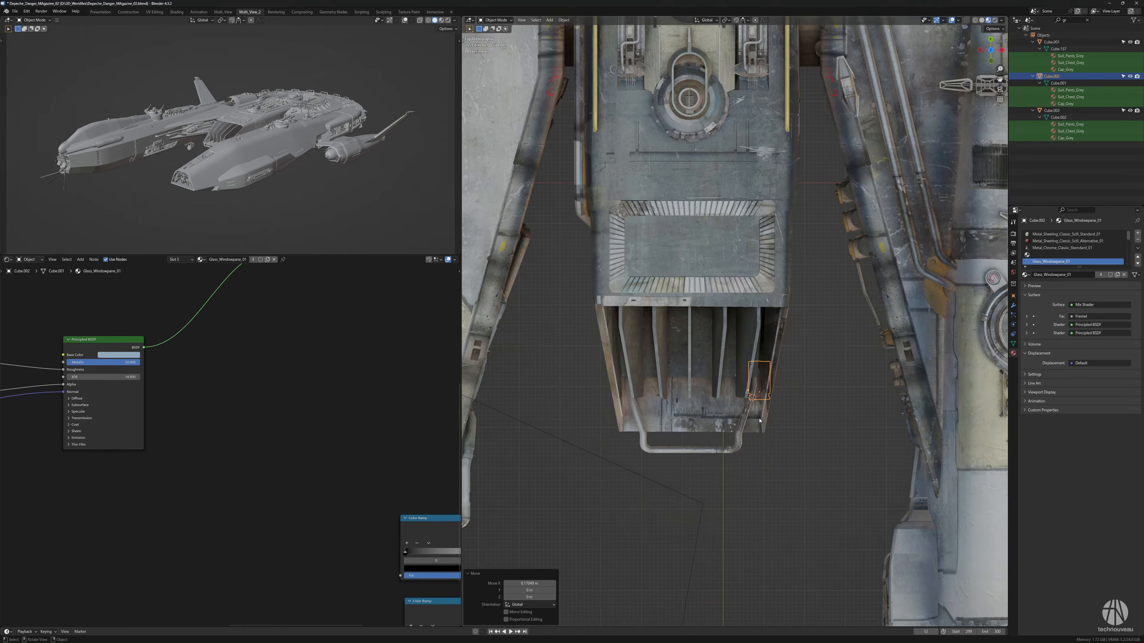
# Join both headlamps with the ship mesh into a single object
pyautogui.press('ctrl+KP_7')
pyautogui.moveTo(752, 423); pyautogui.dragTo(767, 383, button='middle')
pyautogui.keyDown('shift'); pyautogui.click(767, 383); pyautogui.keyUp('shift')
pyautogui.keyDown('shift'); pyautogui.click(761, 408); pyautogui.keyUp('shift')
pyautogui.hotkey('ctrl', 'j')
pyautogui.click(777, 275)
pyautogui.moveTo(777, 275); pyautogui.dragTo(764, 347, button='middle')
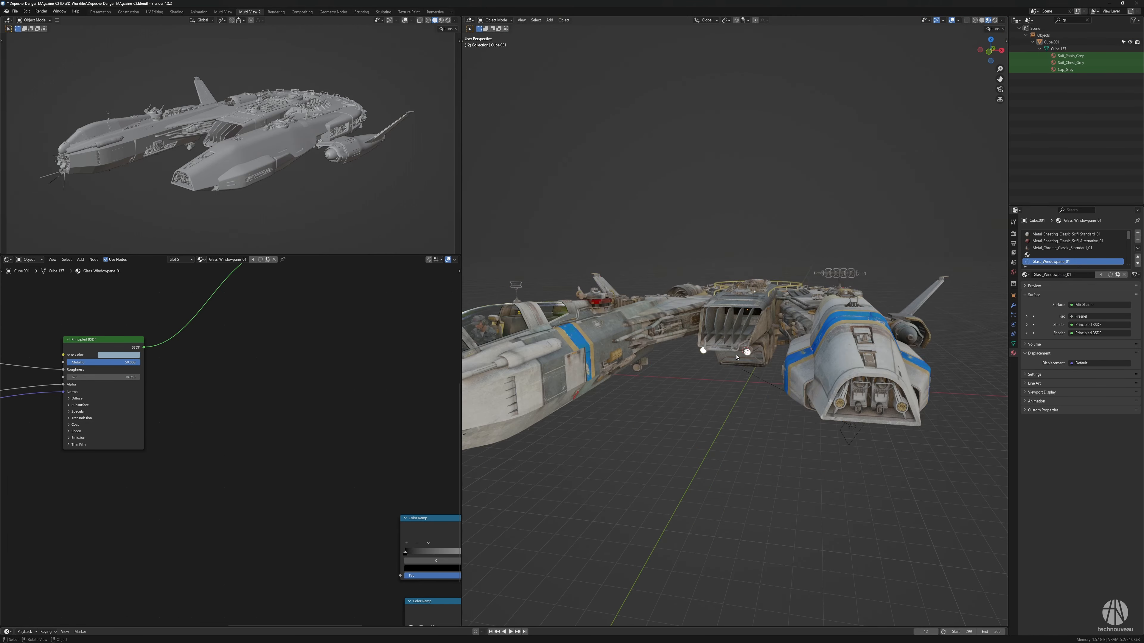
# In the new scene, move the LensSim camera about 1.12 m away from the ship along the Y axis
pyautogui.click(763, 344)
pyautogui.press('g')
pyautogui.rightClick(766, 329)
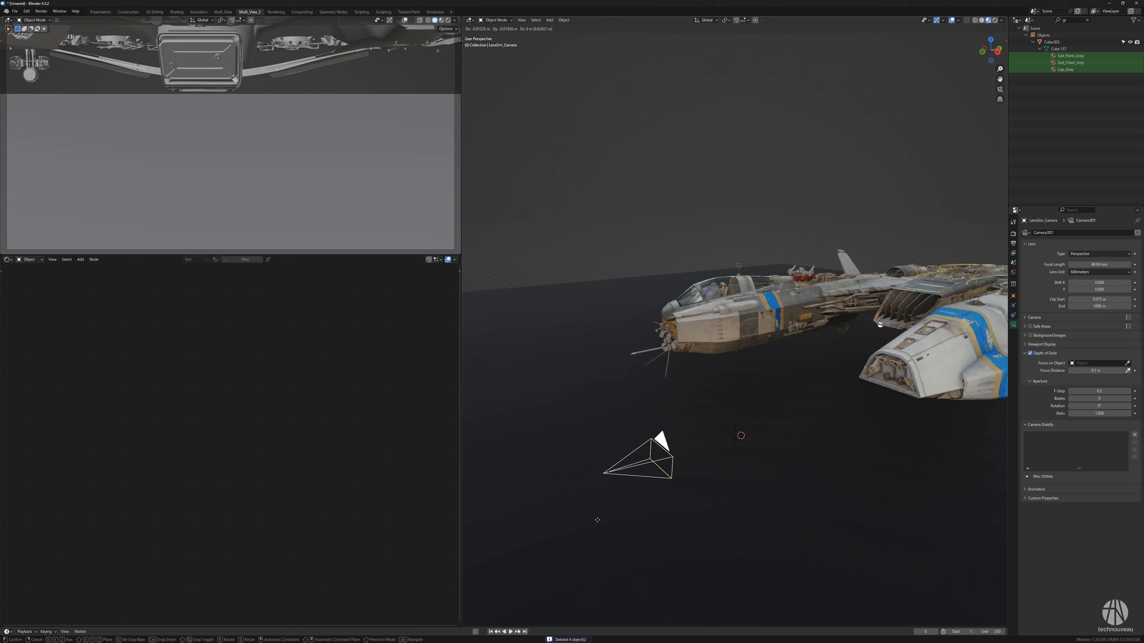
pyautogui.press('y')
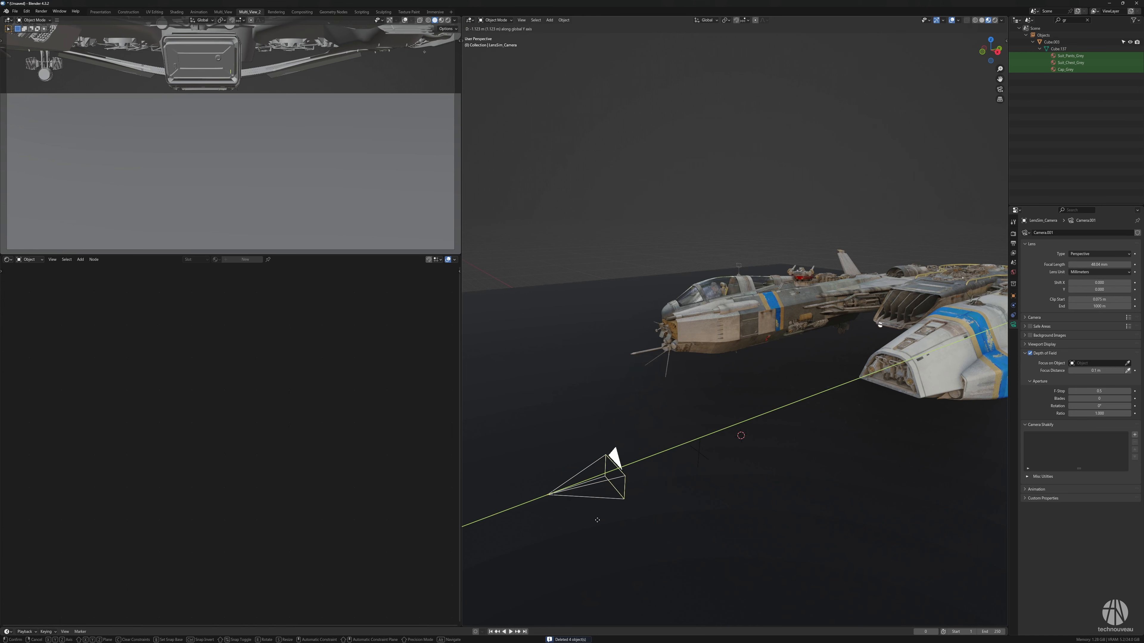
pyautogui.click(686, 483)
# In the side view, move the camera about 10.7 m further back and 2.9 m up
pyautogui.scroll(-6, 685, 480)
pyautogui.moveTo(685, 481); pyautogui.dragTo(689, 443, button='middle')
pyautogui.press('KP_1')
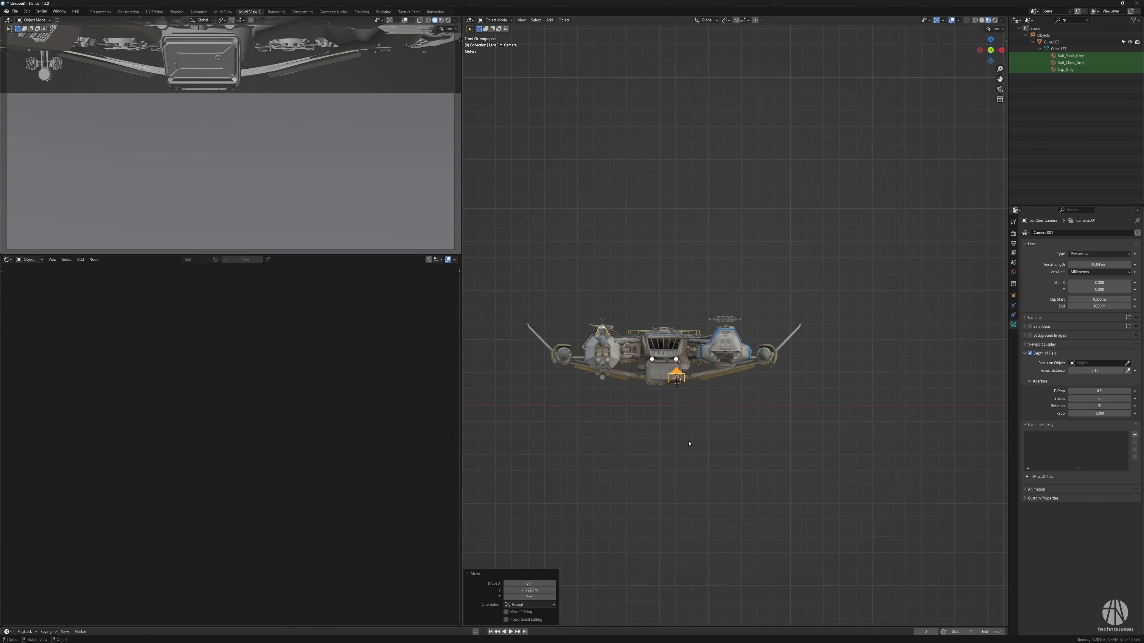
pyautogui.press('KP_3')
pyautogui.press('g')
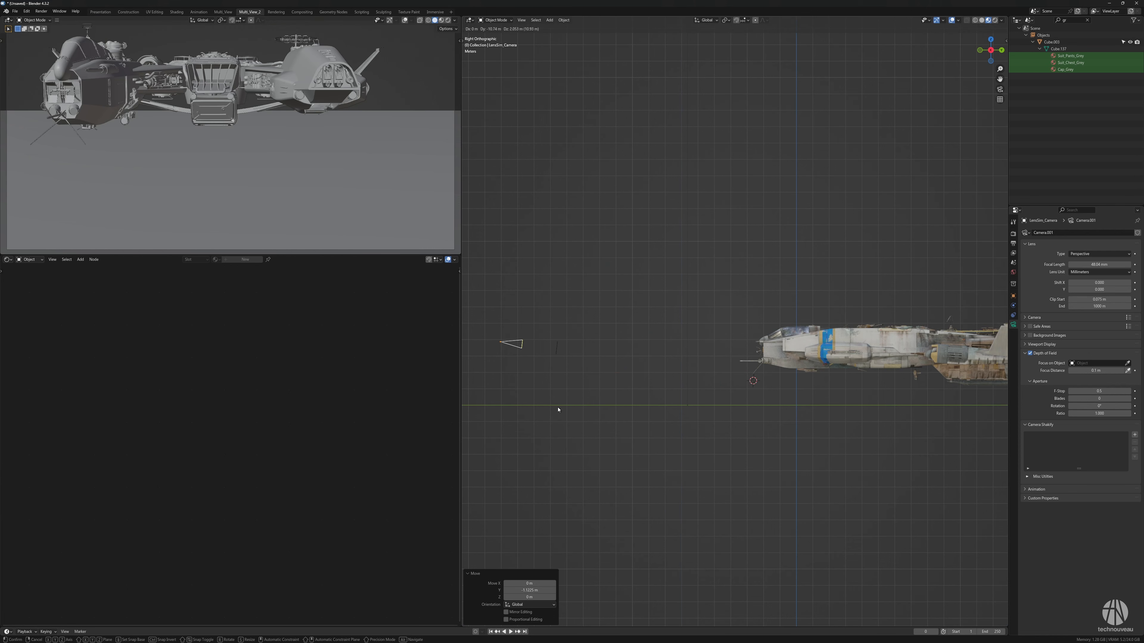
pyautogui.click(619, 387)
# In the top view, shift the ship along the X axis to centre it in front of the camera
pyautogui.press('KP_7')
pyautogui.scroll(-3, 652, 401)
pyautogui.keyDown('shift'); pyautogui.moveTo(651, 401); pyautogui.dragTo(694, 426, button='middle'); pyautogui.keyUp('shift')
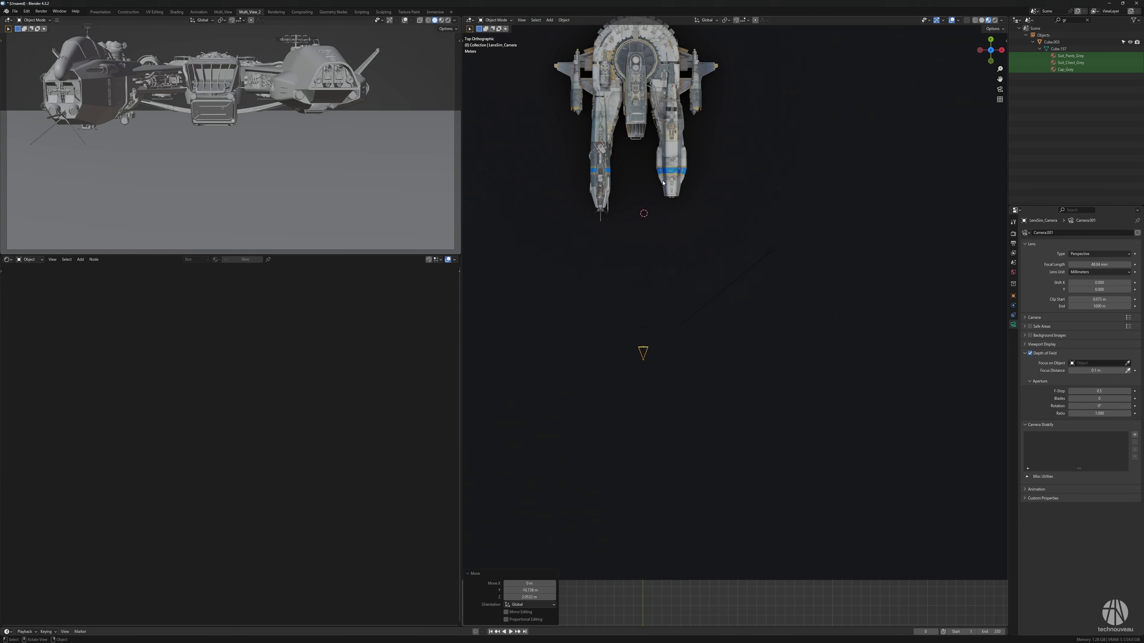
pyautogui.click(680, 184)
pyautogui.press('g')
pyautogui.press('x')
pyautogui.click(699, 203)
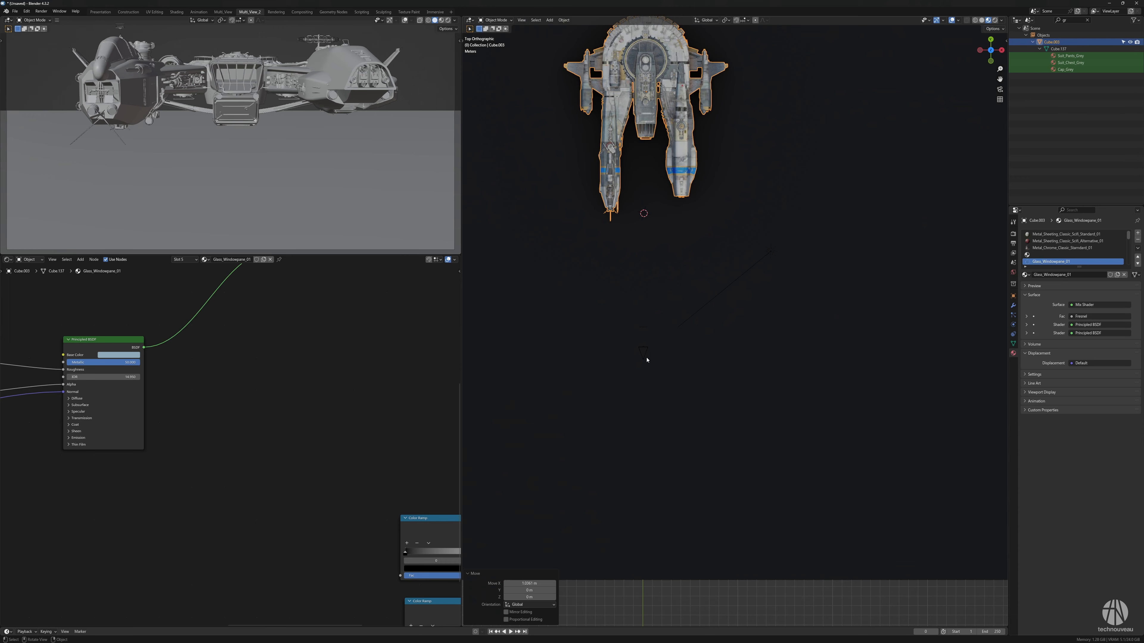
# Delete the ground plane and switch the shader editor from object to World shading
pyautogui.press('Delete')
pyautogui.click(9, 260)
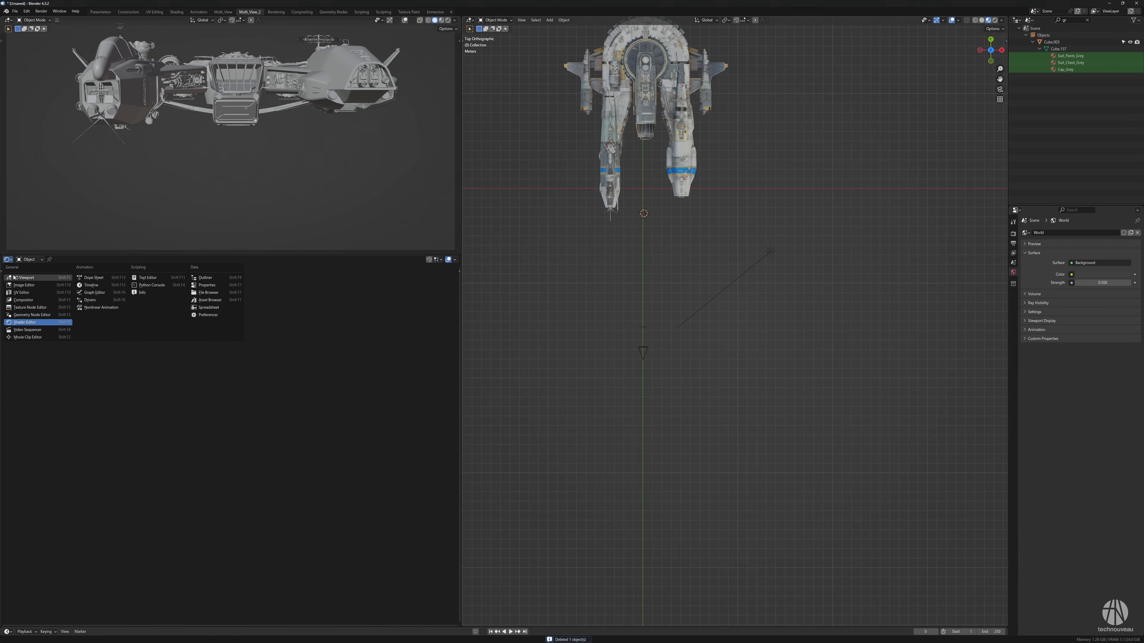
pyautogui.click(8, 260)
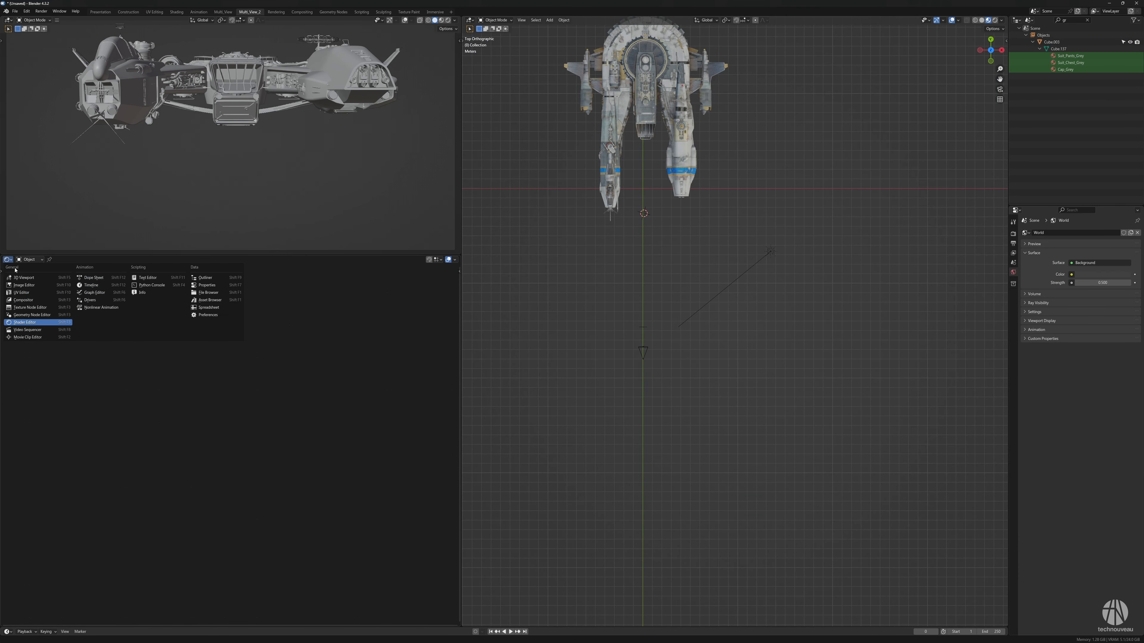
pyautogui.click(28, 322)
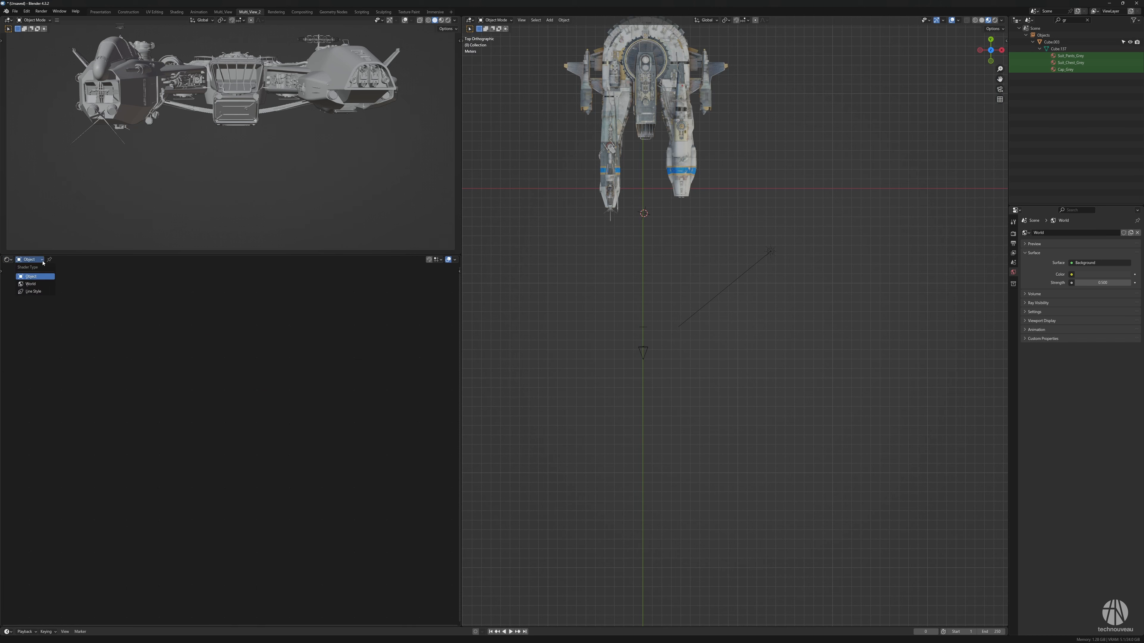
pyautogui.click(31, 284)
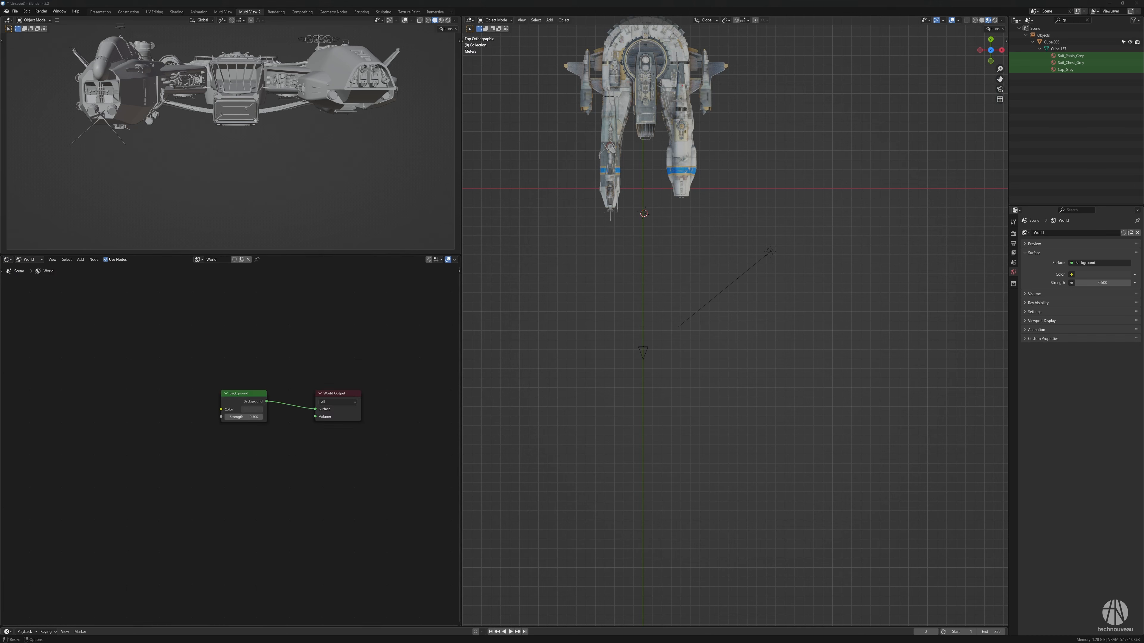
# Add an Environment Texture node with the starfield map image and connect it to the world Background colour
pyautogui.moveTo(0, 397); pyautogui.dragTo(104, 397)
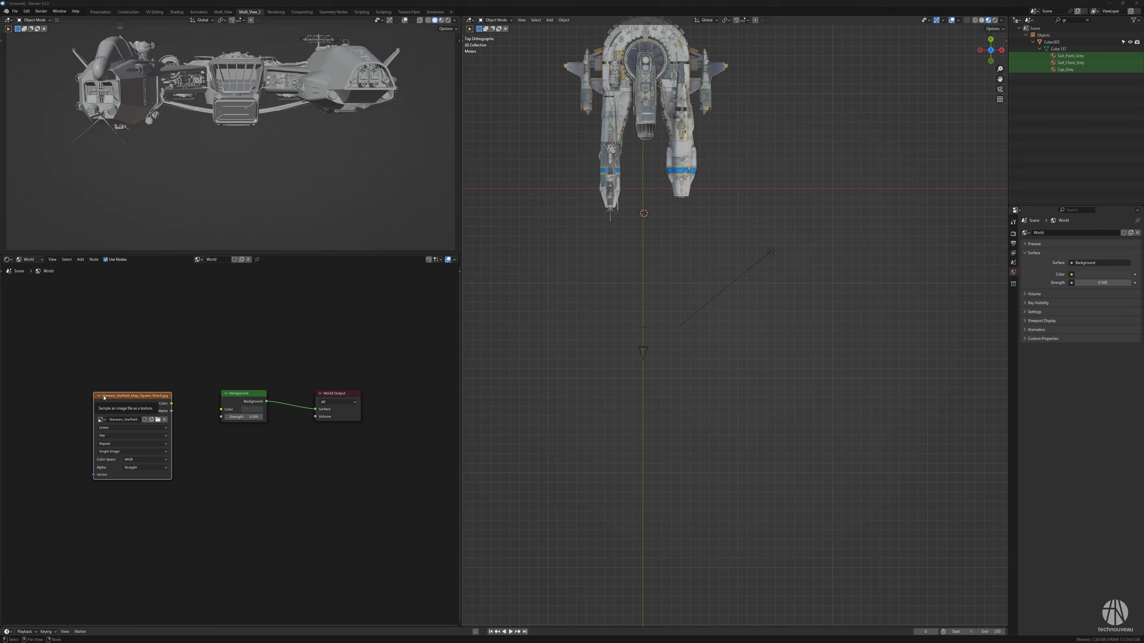
pyautogui.press('Delete')
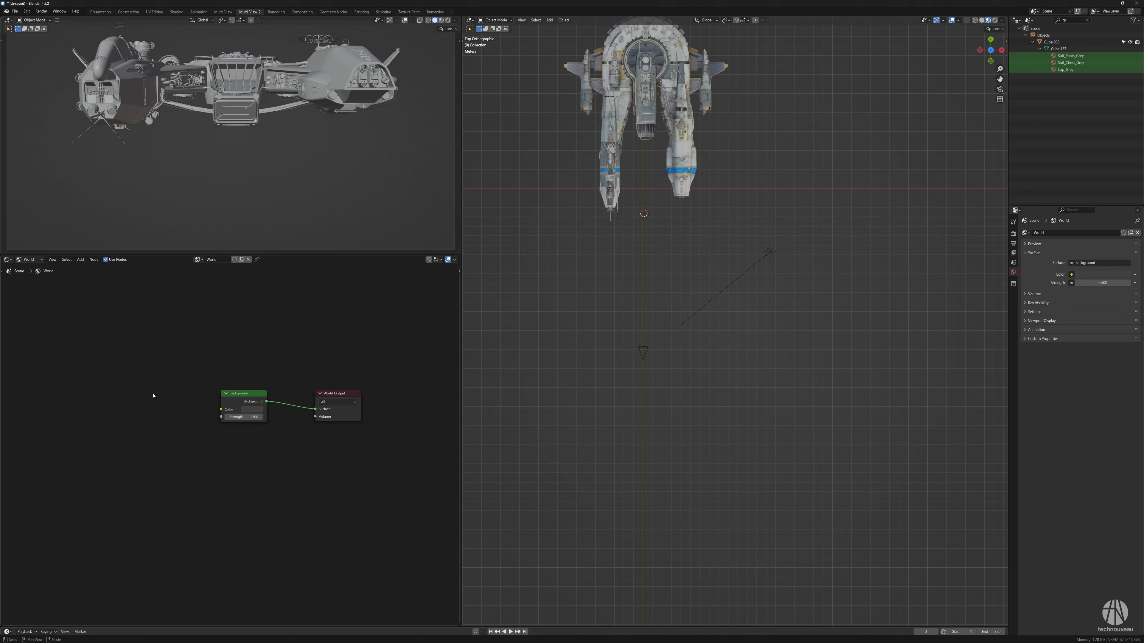
pyautogui.moveTo(157, 439)
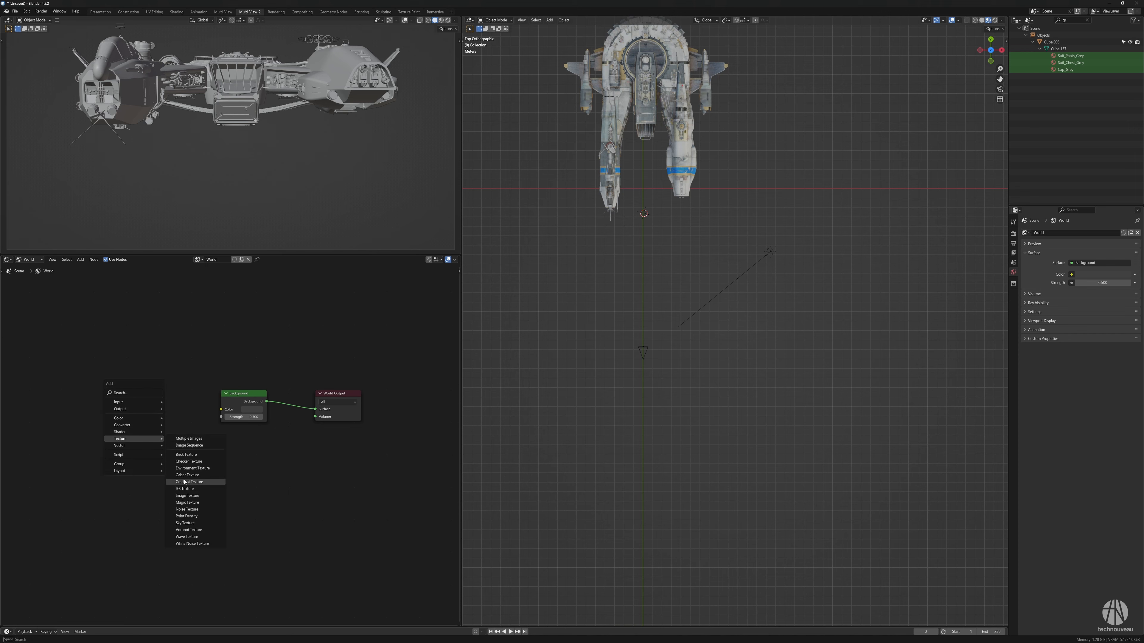
pyautogui.click(185, 468)
pyautogui.click(159, 405)
pyautogui.click(164, 408)
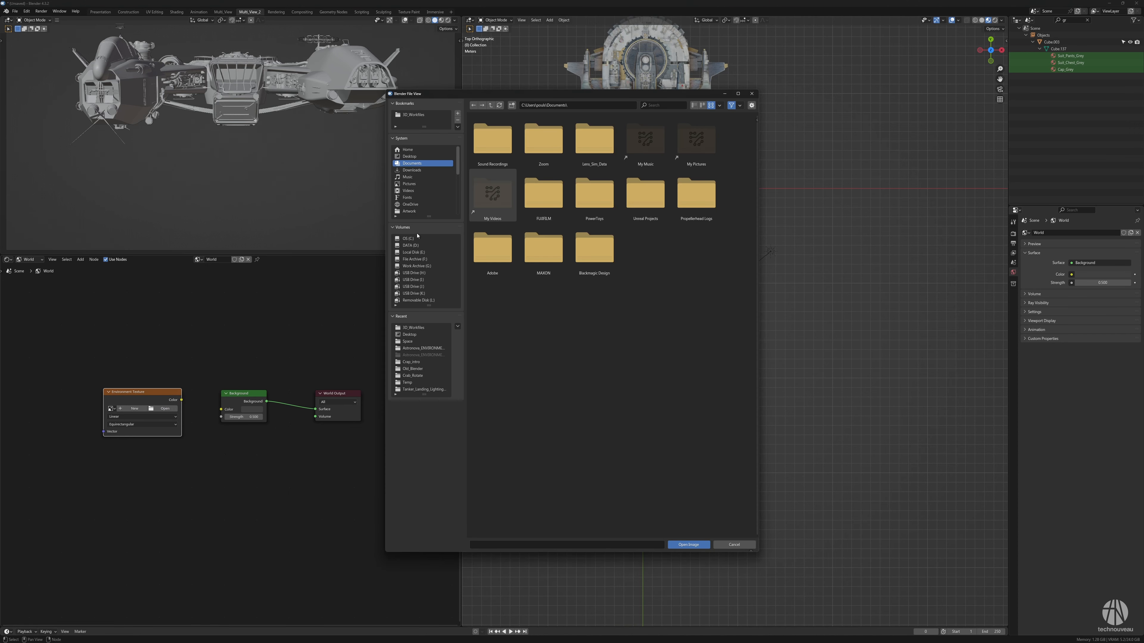
pyautogui.moveTo(429, 217); pyautogui.dragTo(429, 318)
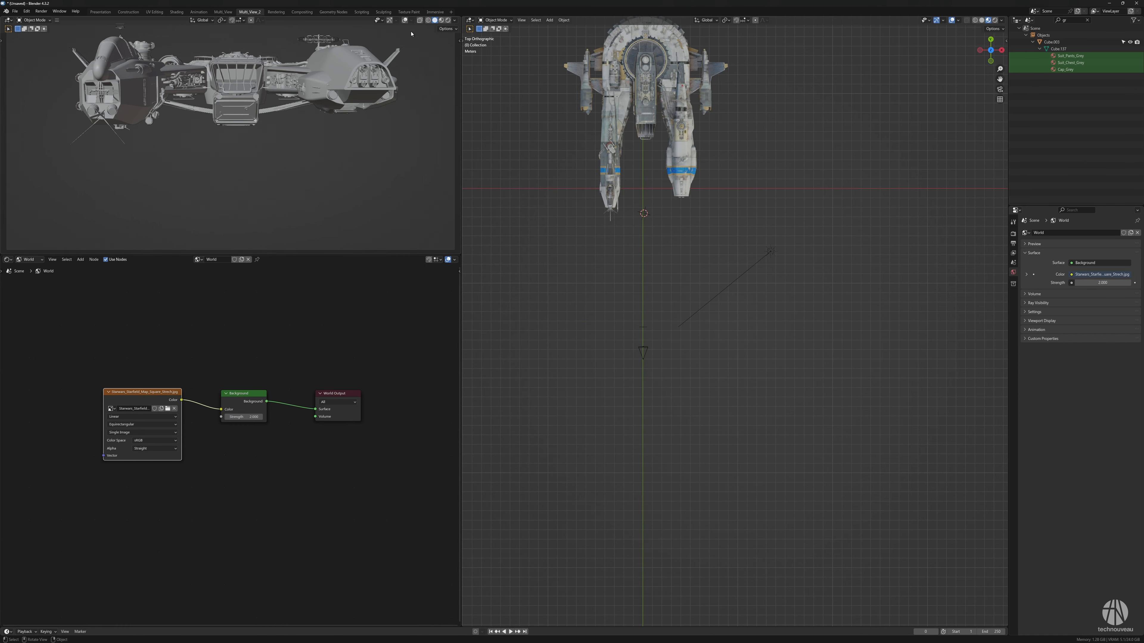
# Show the camera viewport in rendered shading
pyautogui.press('z')
pyautogui.press('6')
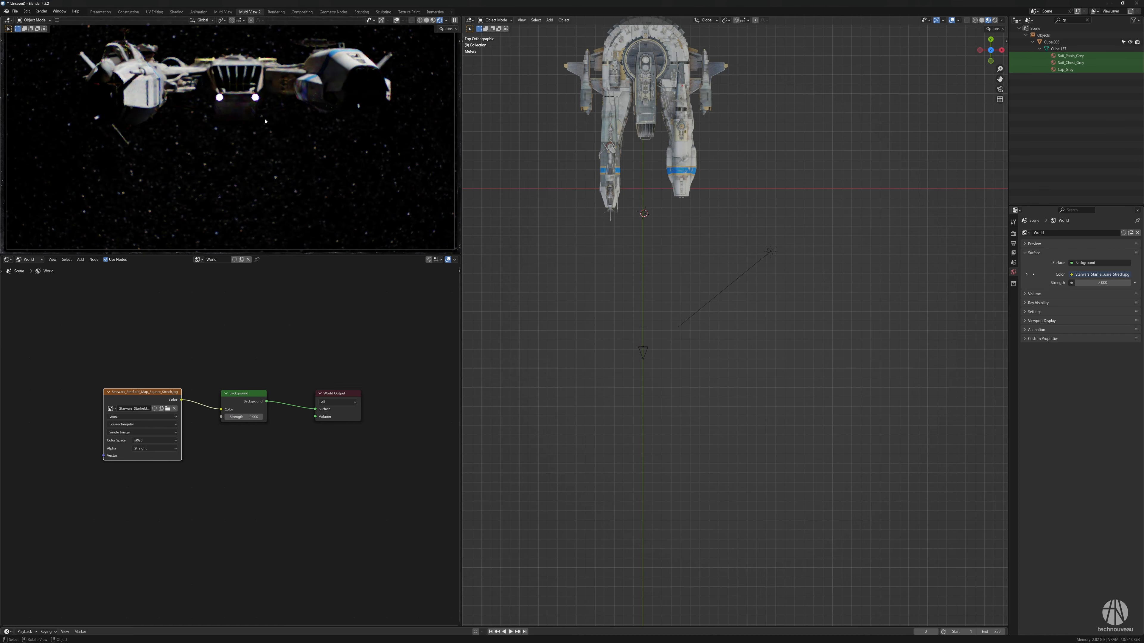
# Rotate the sun light above the ship to change its lighting direction
pyautogui.scroll(-3, 582, 302)
pyautogui.moveTo(604, 315); pyautogui.dragTo(608, 235, button='middle')
pyautogui.scroll(-2, 608, 234)
pyautogui.keyDown('shift'); pyautogui.moveTo(630, 193); pyautogui.dragTo(632, 235, button='middle'); pyautogui.keyUp('shift')
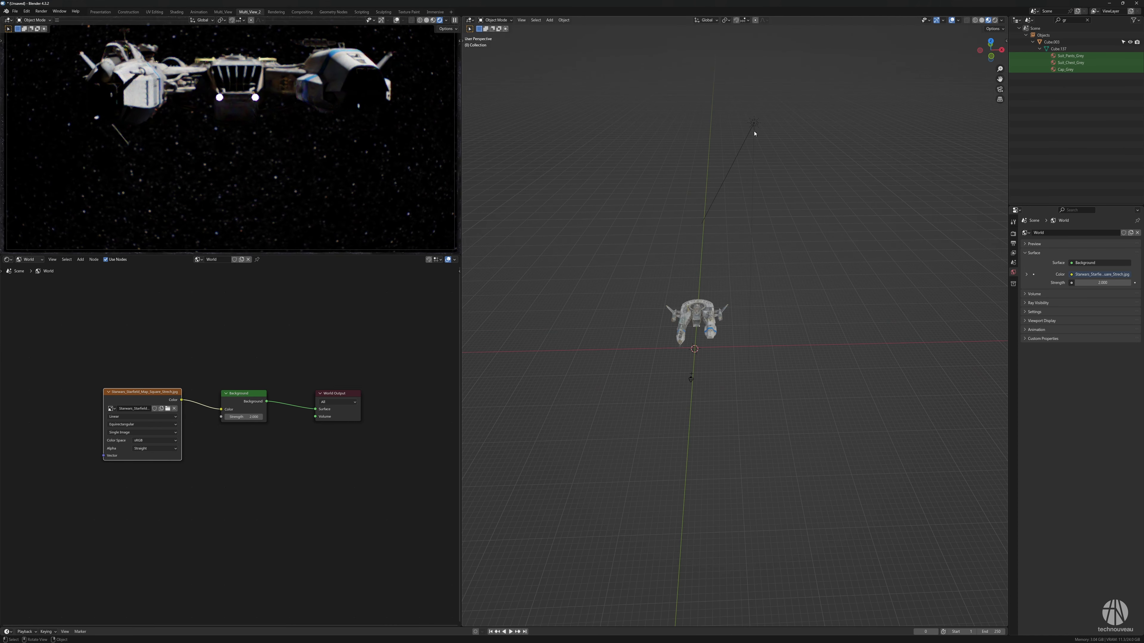
pyautogui.click(754, 133)
pyautogui.moveTo(833, 216); pyautogui.dragTo(779, 209, button='middle')
pyautogui.press('r')
pyautogui.click(822, 166)
# Re-aim the sun light by rotating it in the top view and again in the front view
pyautogui.moveTo(822, 166); pyautogui.dragTo(904, 217, button='middle')
pyautogui.press('KP_7')
pyautogui.press('r')
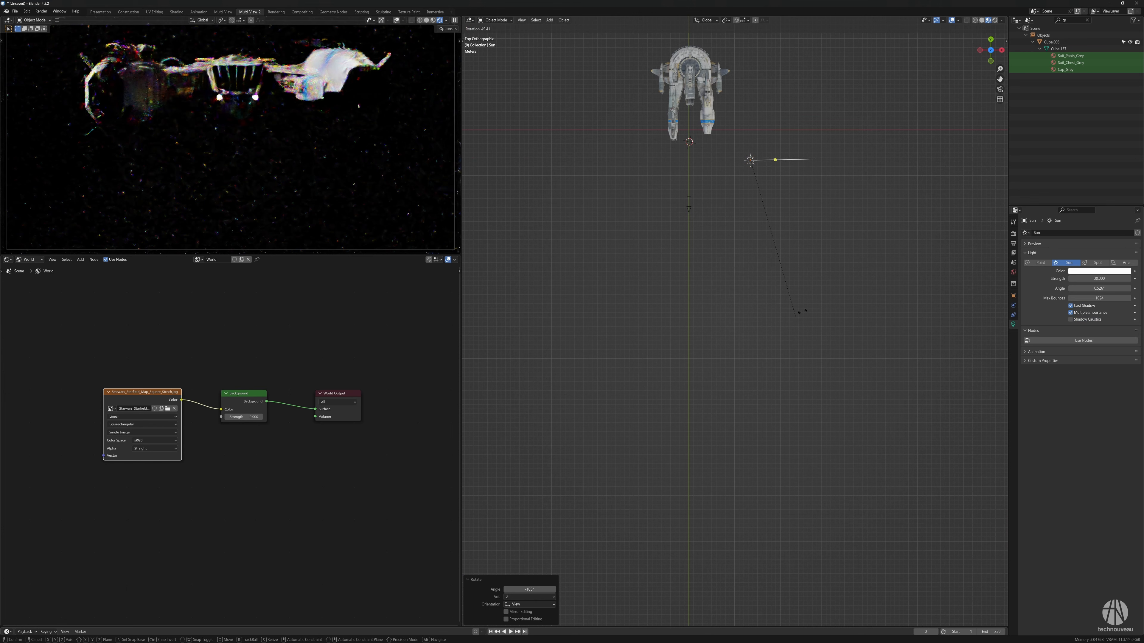
pyautogui.click(787, 329)
pyautogui.press('KP_1')
pyautogui.press('r')
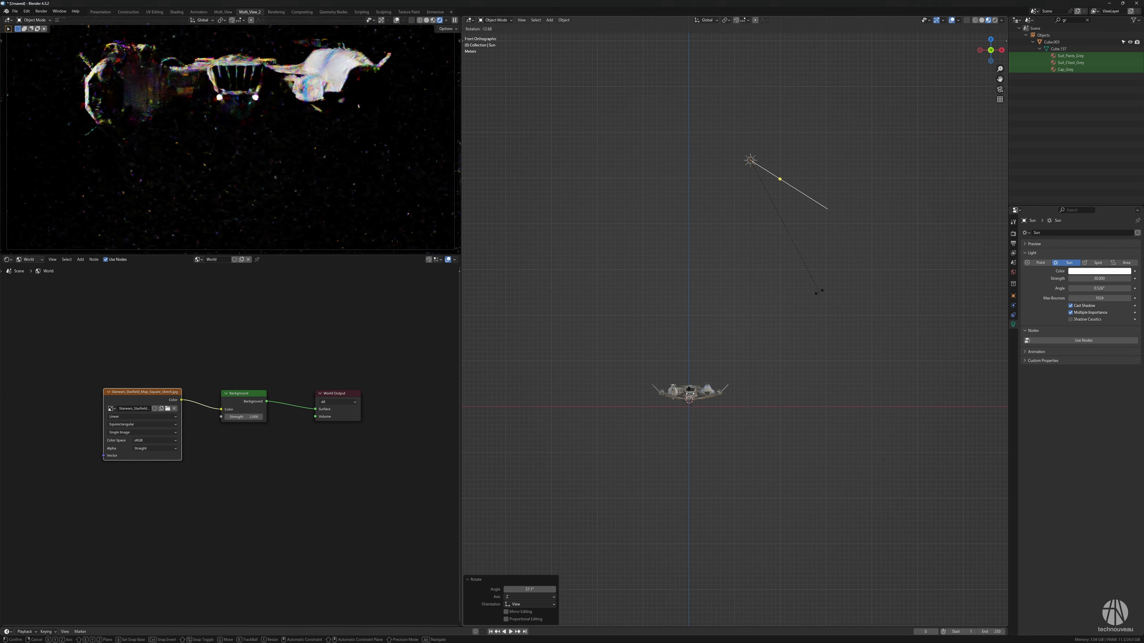
pyautogui.click(819, 292)
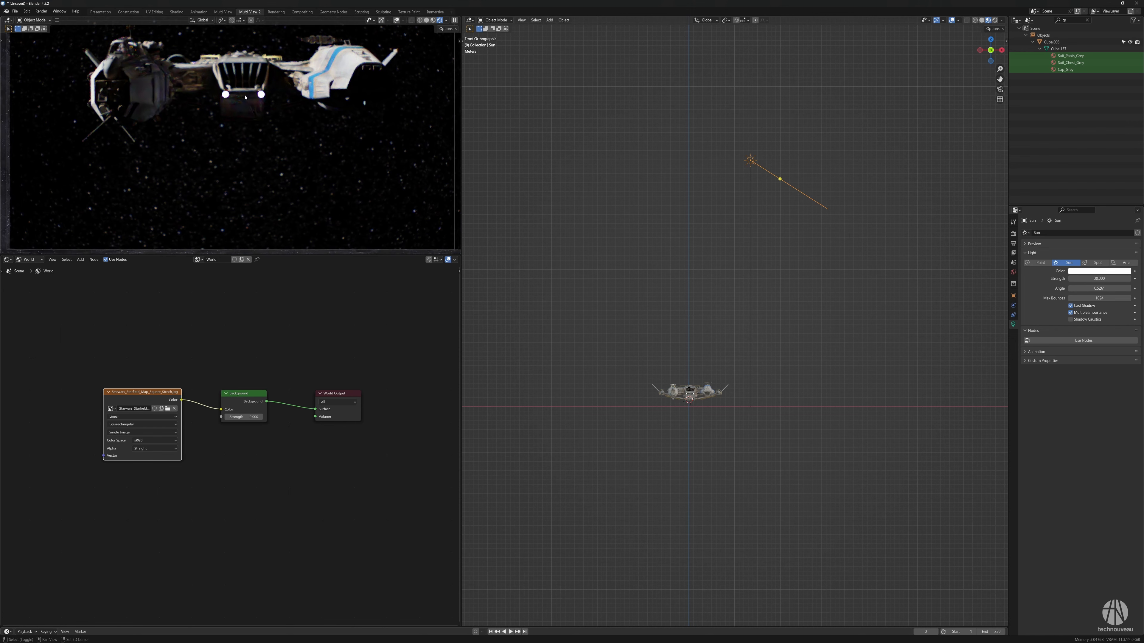
# Save the scene as Asteroids_B_01.blend
pyautogui.hotkey('ctrl', 'shift', 's')
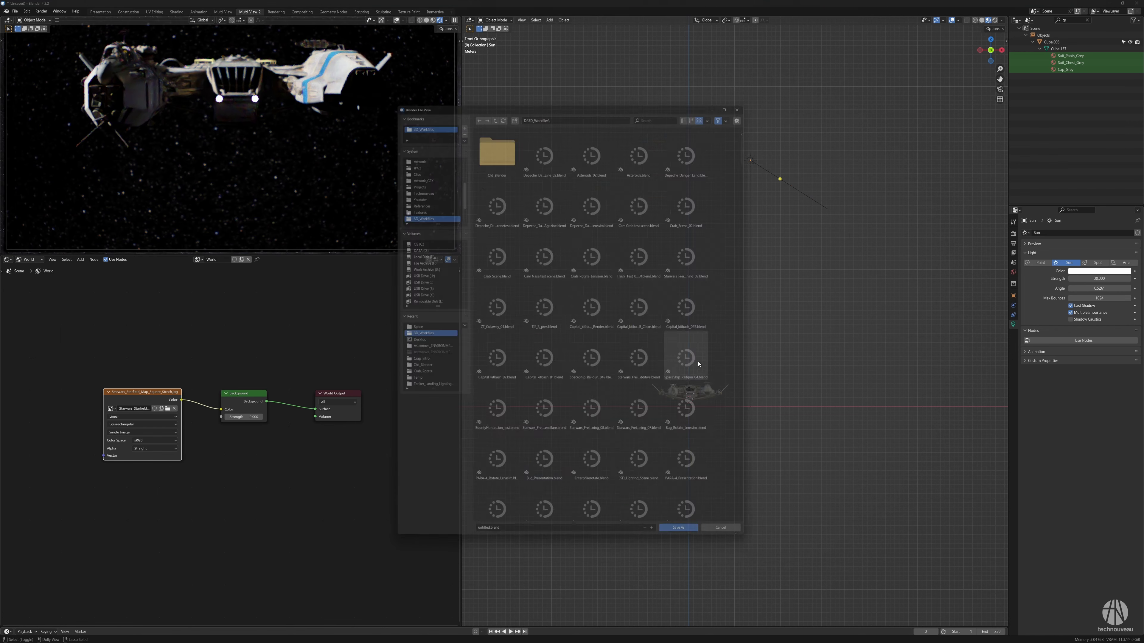
pyautogui.click(488, 544)
pyautogui.write('Aster')
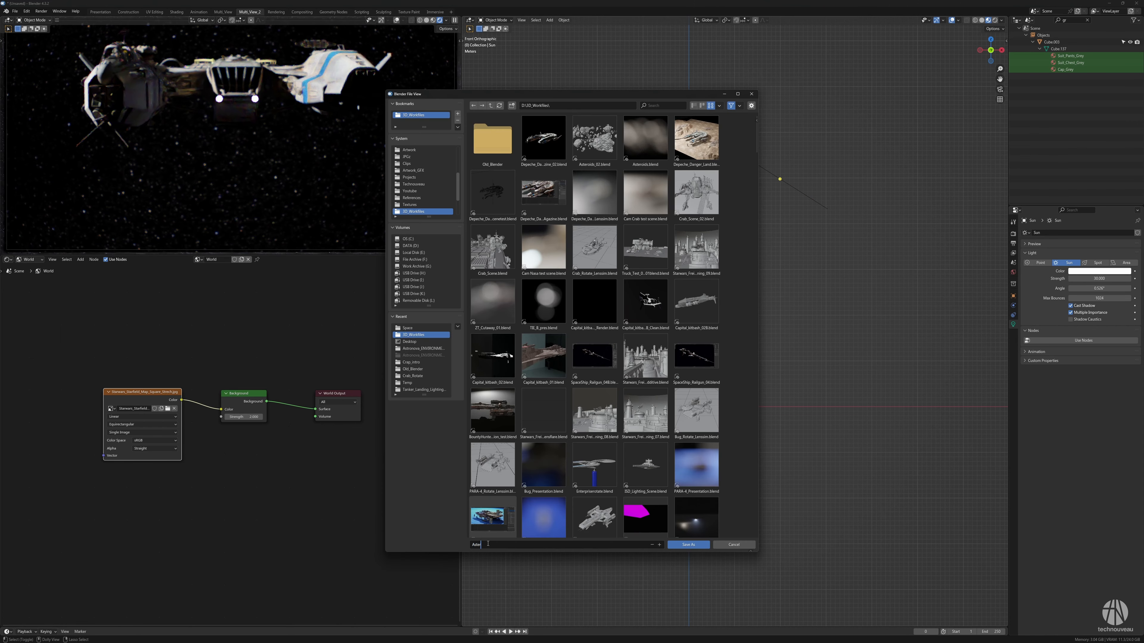
pyautogui.write('oids_B_01.blend')
pyautogui.press('Return')
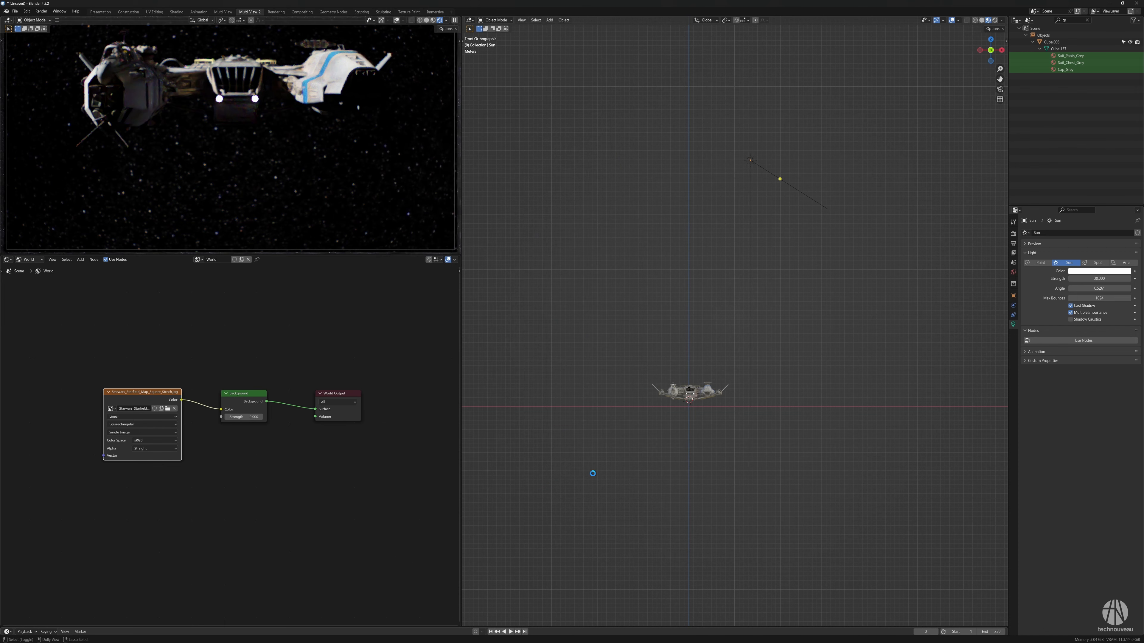
# Move the LensSim focus empty near the camera along the Y axis
pyautogui.moveTo(688, 363); pyautogui.dragTo(703, 418, button='middle')
pyautogui.click(656, 422)
pyautogui.press('g')
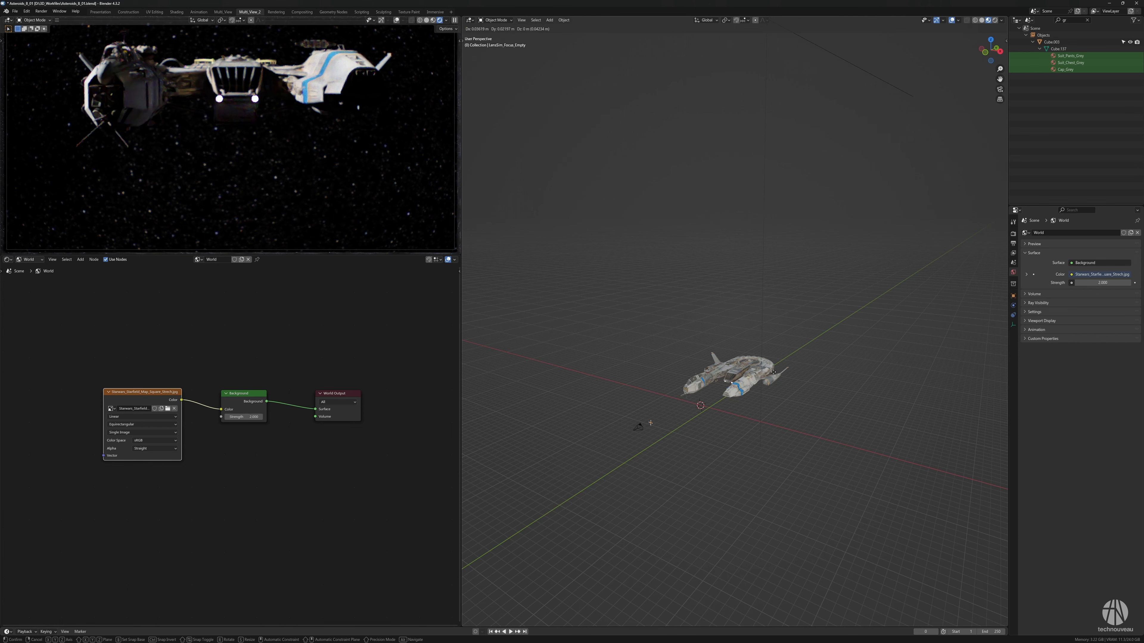
pyautogui.press('y')
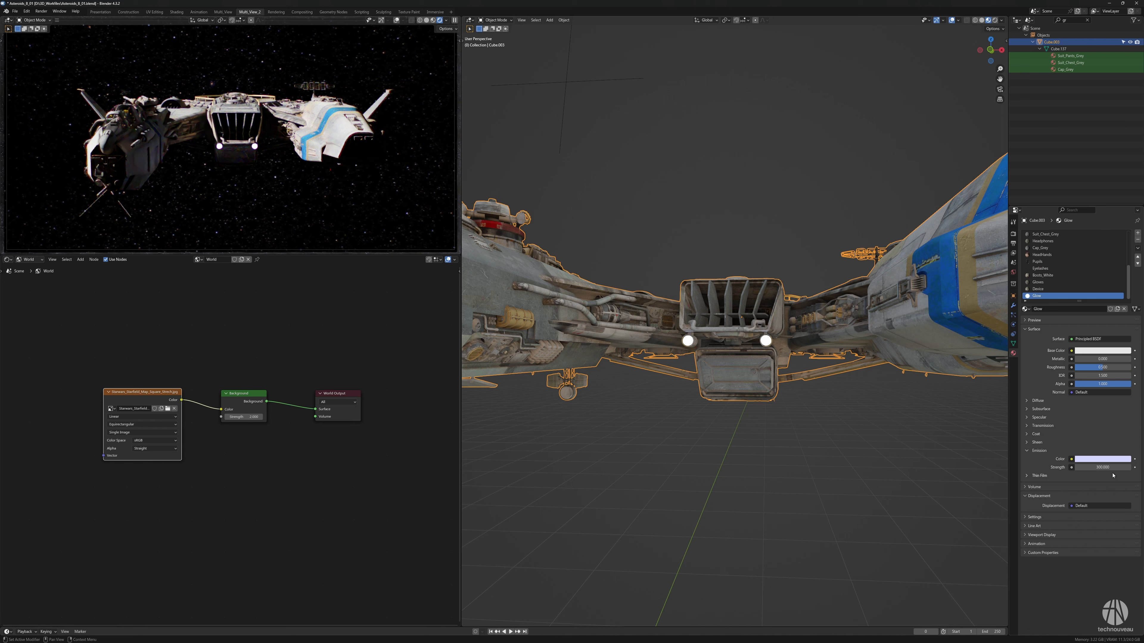
# Set the Glow material's base colour to pale blue, its emission colour to a stronger light blue and its emission strength to 600
pyautogui.click(1101, 350)
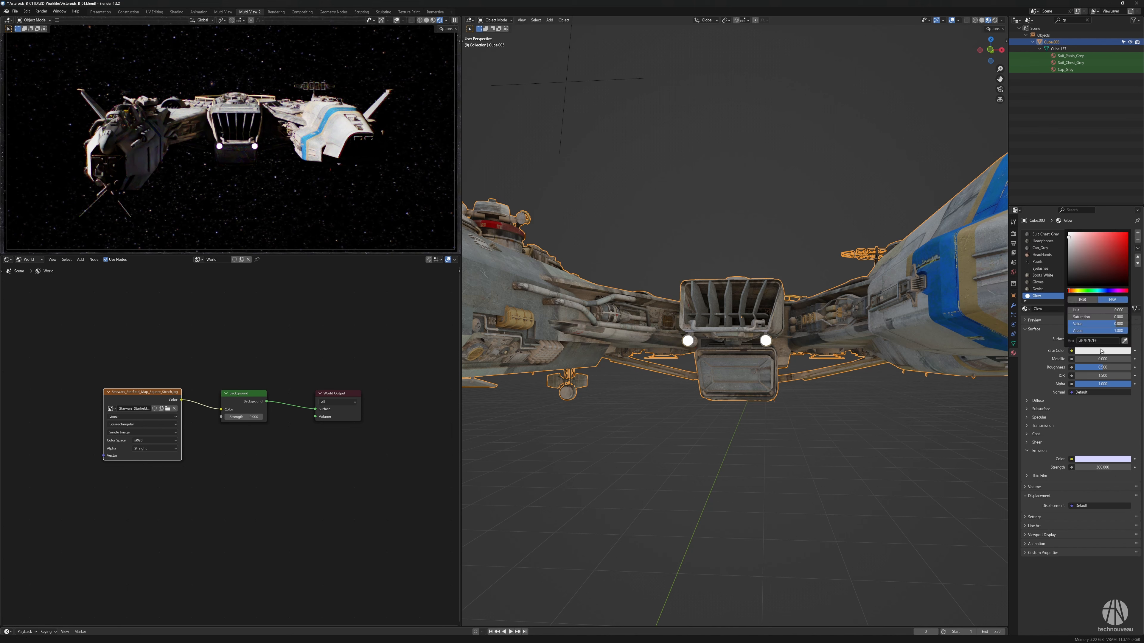
pyautogui.moveTo(1086, 289); pyautogui.dragTo(1101, 290)
pyautogui.click(1084, 235)
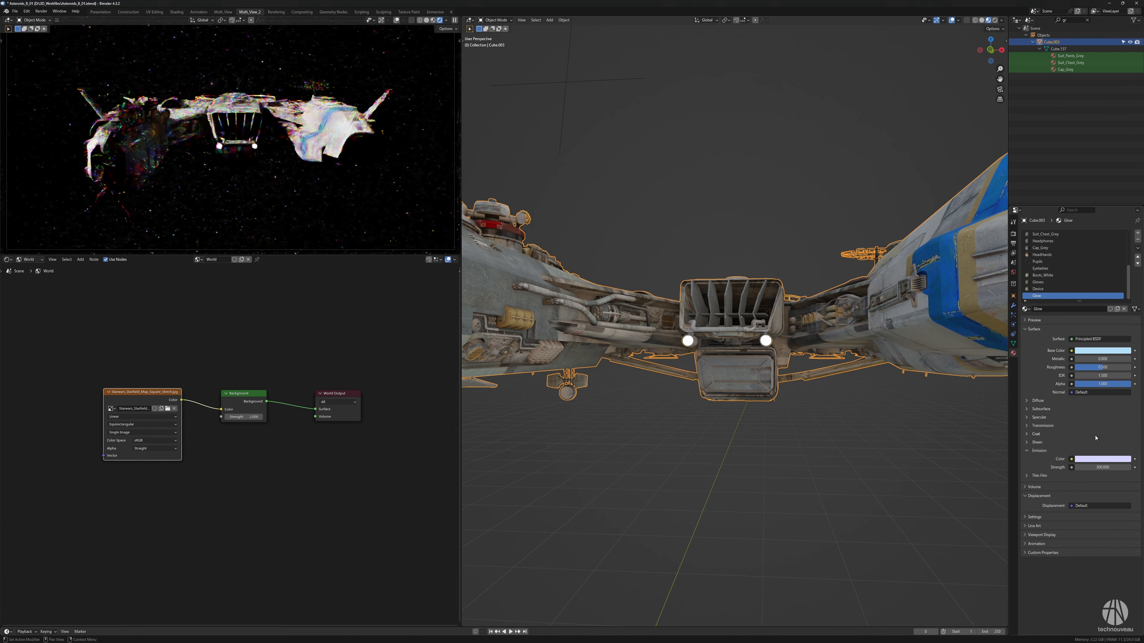
pyautogui.click(1101, 351)
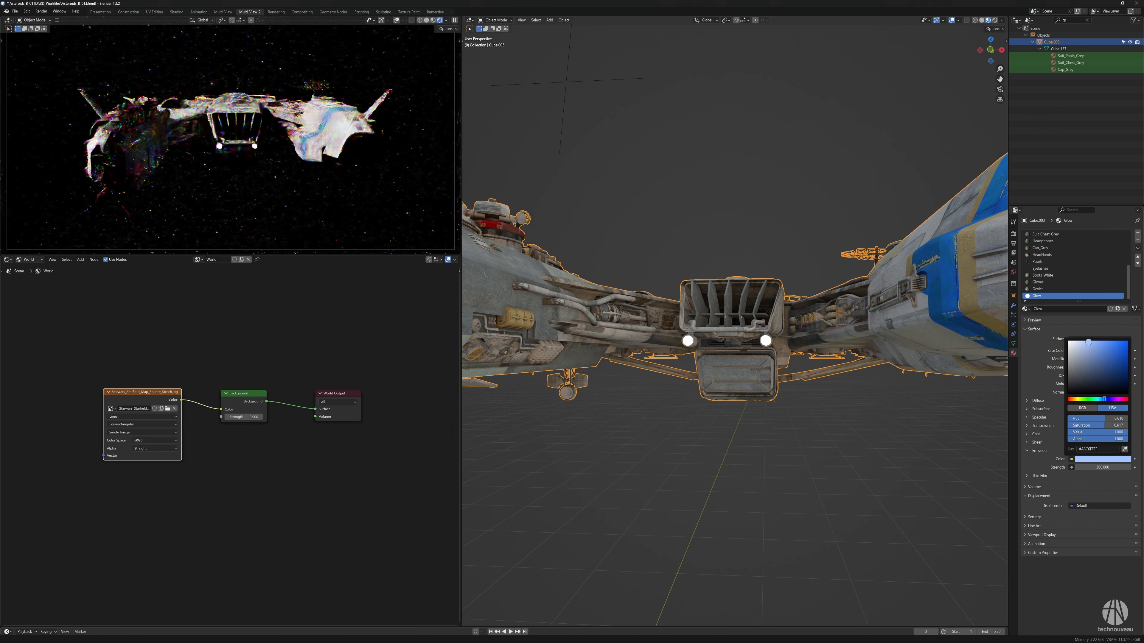
pyautogui.click(1101, 467)
pyautogui.write('600')
pyautogui.press('Return')
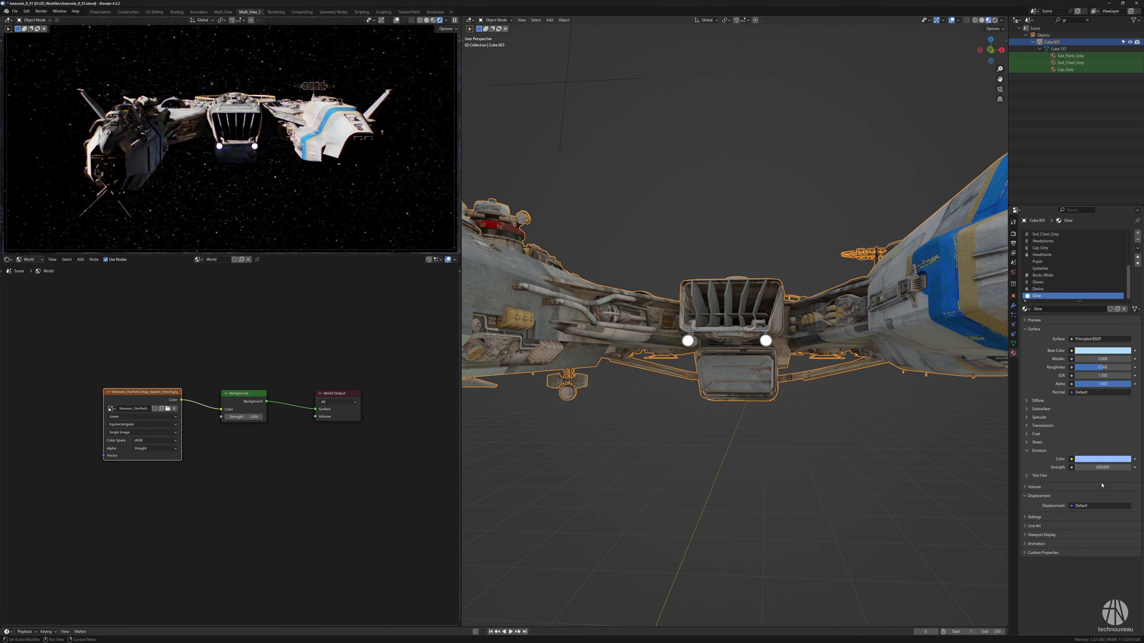
# Render a test image from the camera to examine the headlamp glow and starfield, and close the render window
pyautogui.press('F12')
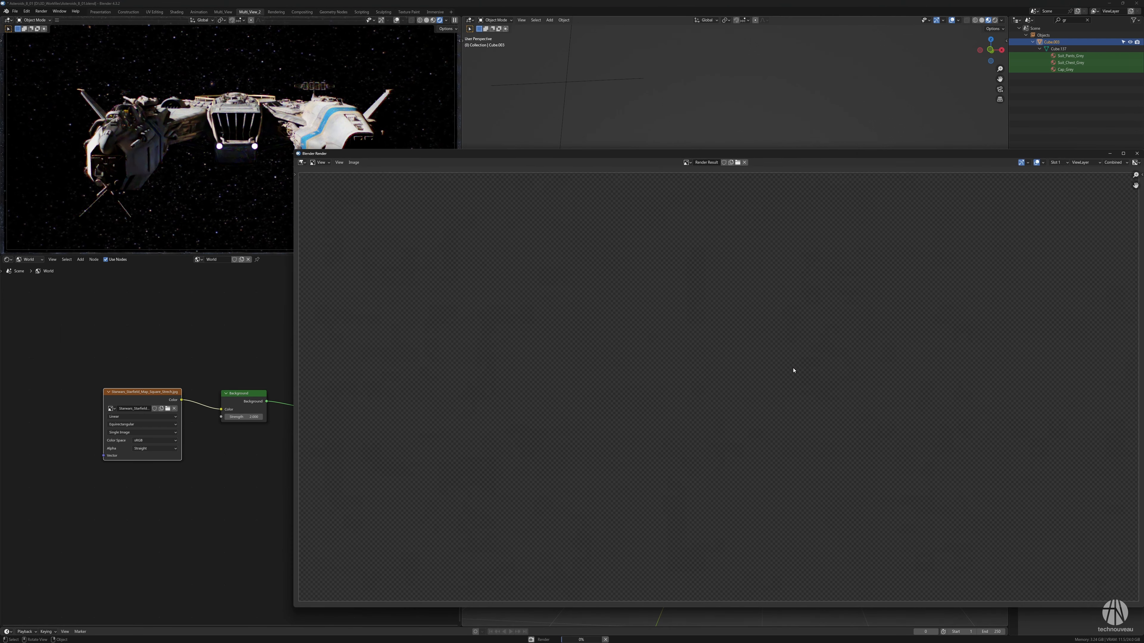
pyautogui.moveTo(755, 156); pyautogui.dragTo(582, 102)
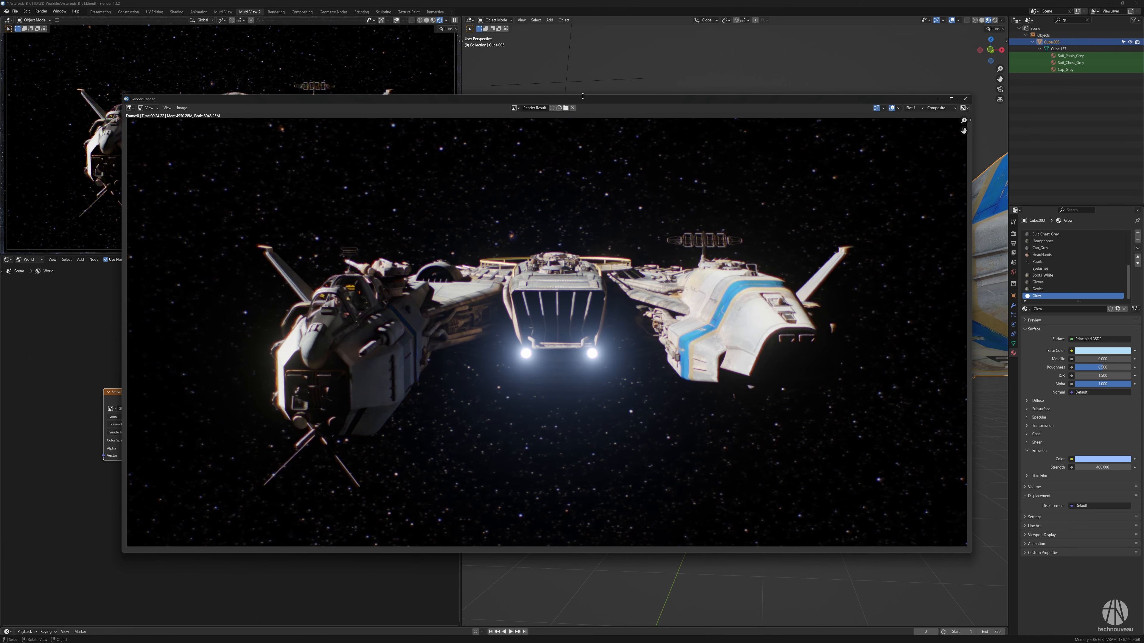
pyautogui.click(969, 100)
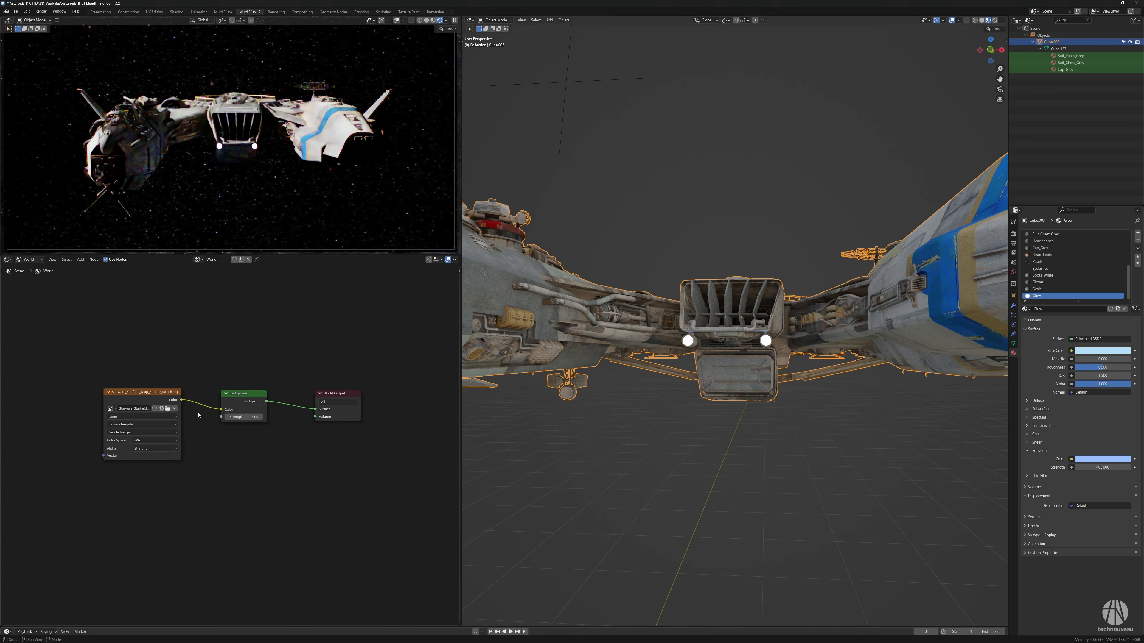
# Insert an RGB Curves node between the world's starfield texture and Background, and bend its curve into an S-shape for stronger contrast
pyautogui.moveTo(162, 392); pyautogui.dragTo(125, 394)
pyautogui.hotkey('shift', 'a')
pyautogui.moveTo(182, 434)
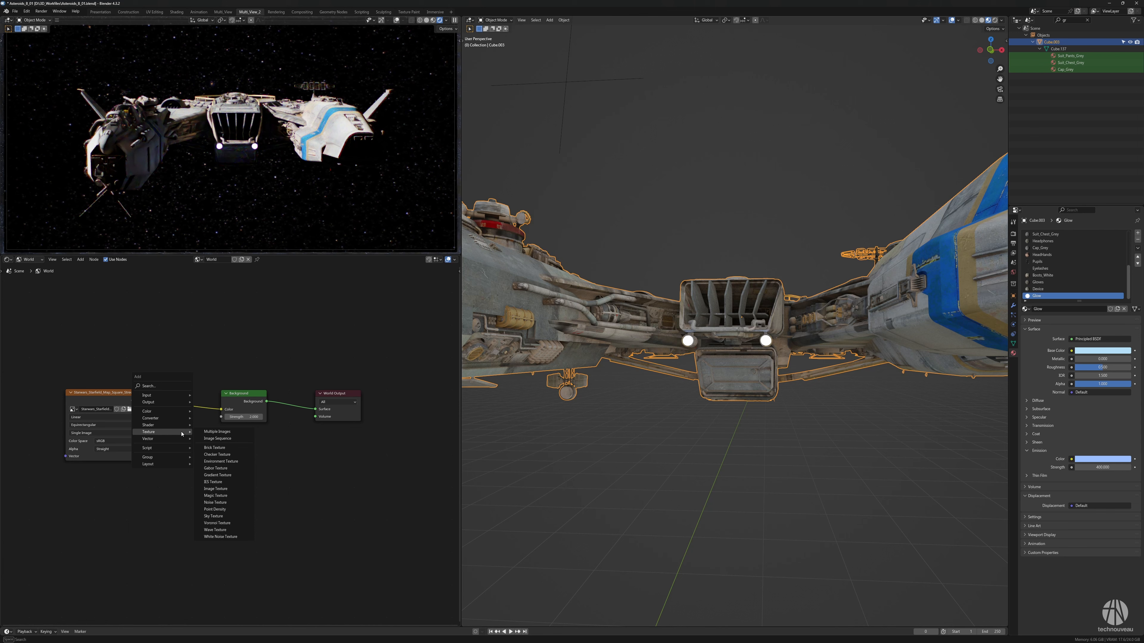
pyautogui.moveTo(163, 412)
pyautogui.click(220, 453)
pyautogui.click(187, 443)
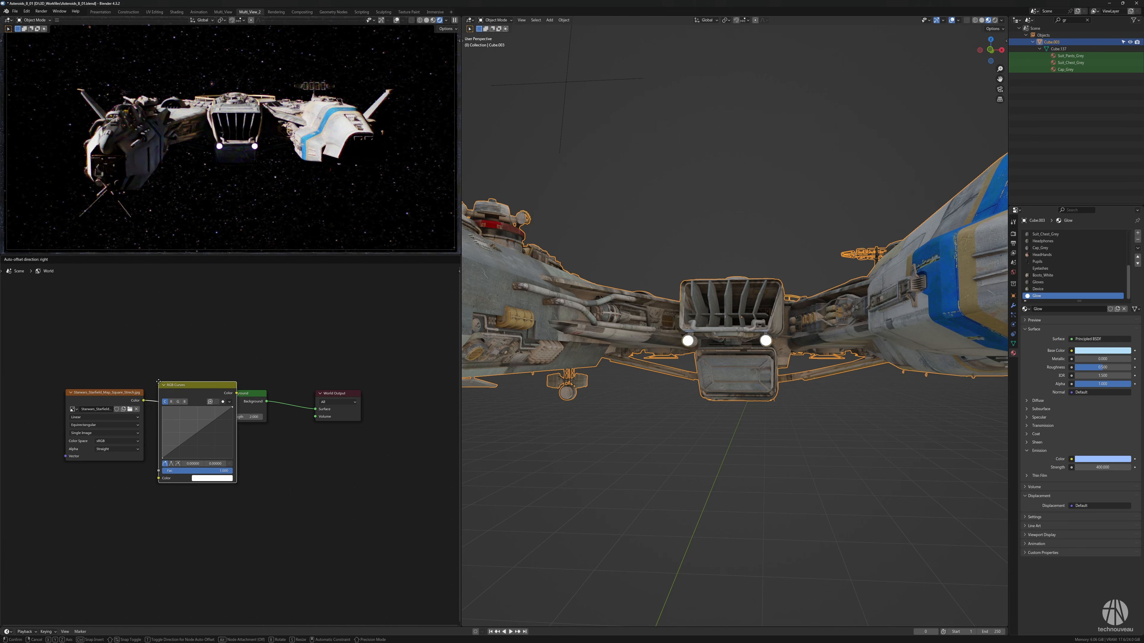
pyautogui.moveTo(186, 443)
pyautogui.mouseDown()
pyautogui.moveTo(196, 422)
pyautogui.moveTo(174, 452)
pyautogui.mouseUp()
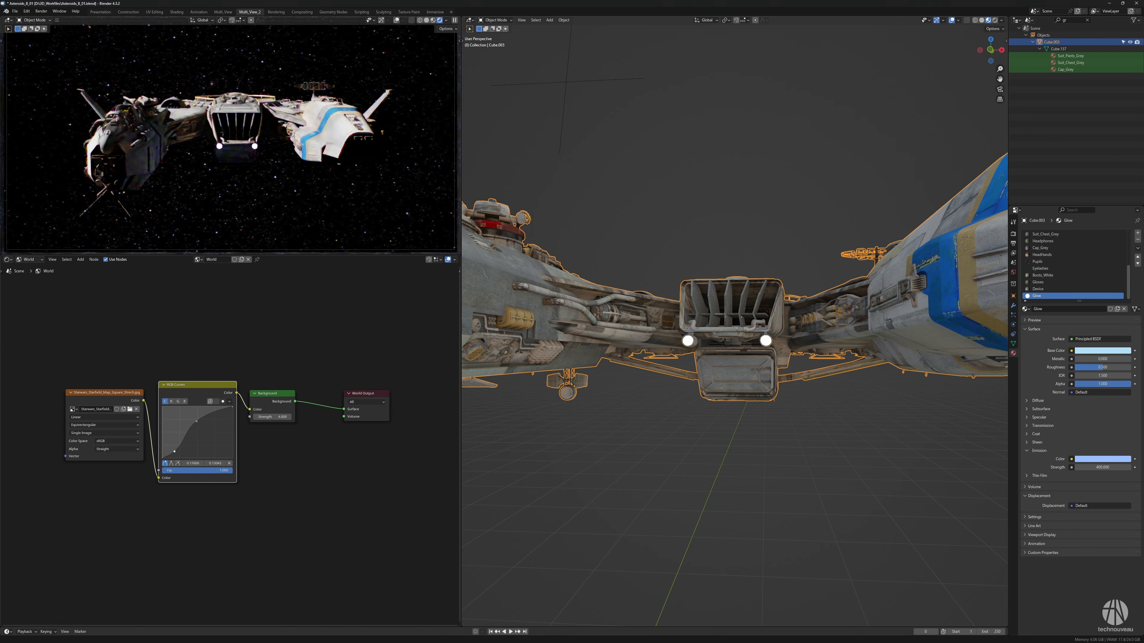
# Deselect the ship and save the current scene file
pyautogui.click(314, 471)
pyautogui.click(640, 422)
pyautogui.scroll(-5, 693, 415)
pyautogui.moveTo(716, 405)
pyautogui.mouseDown(button='middle')
pyautogui.moveTo(684, 420)
pyautogui.moveTo(723, 400)
pyautogui.moveTo(707, 409)
pyautogui.moveTo(712, 401)
pyautogui.mouseUp(button='middle')
pyautogui.scroll(-3, 713, 401)
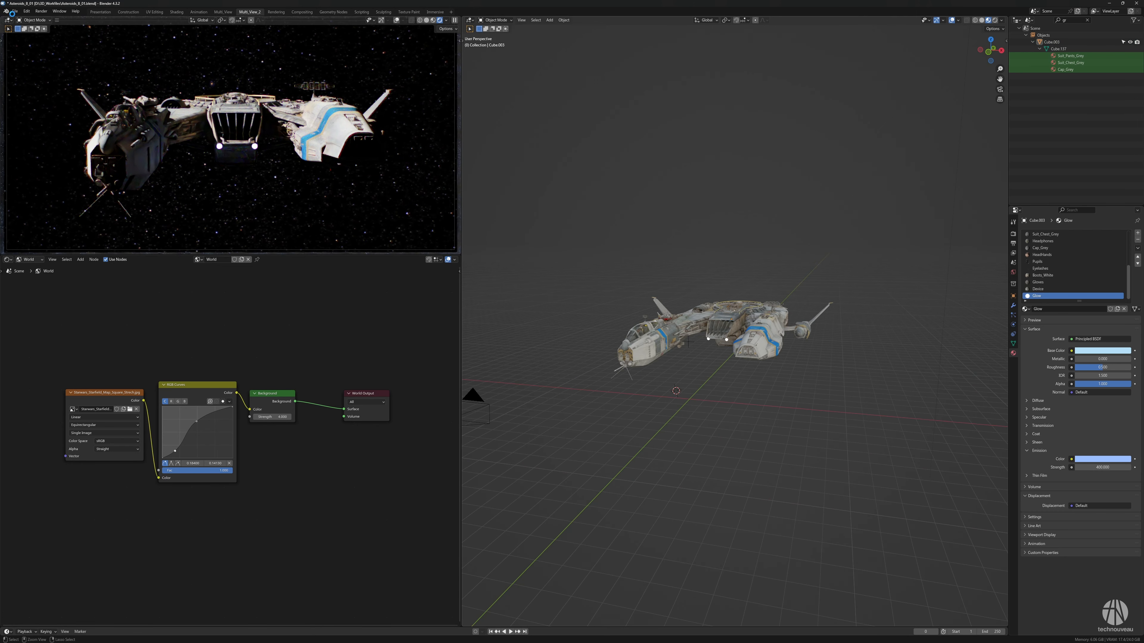
pyautogui.hotkey('ctrl', 's')
# Start an FBX import and browse to the Astronova_ENVIRONMENT_FBX folder
pyautogui.click(14, 11)
pyautogui.moveTo(50, 108)
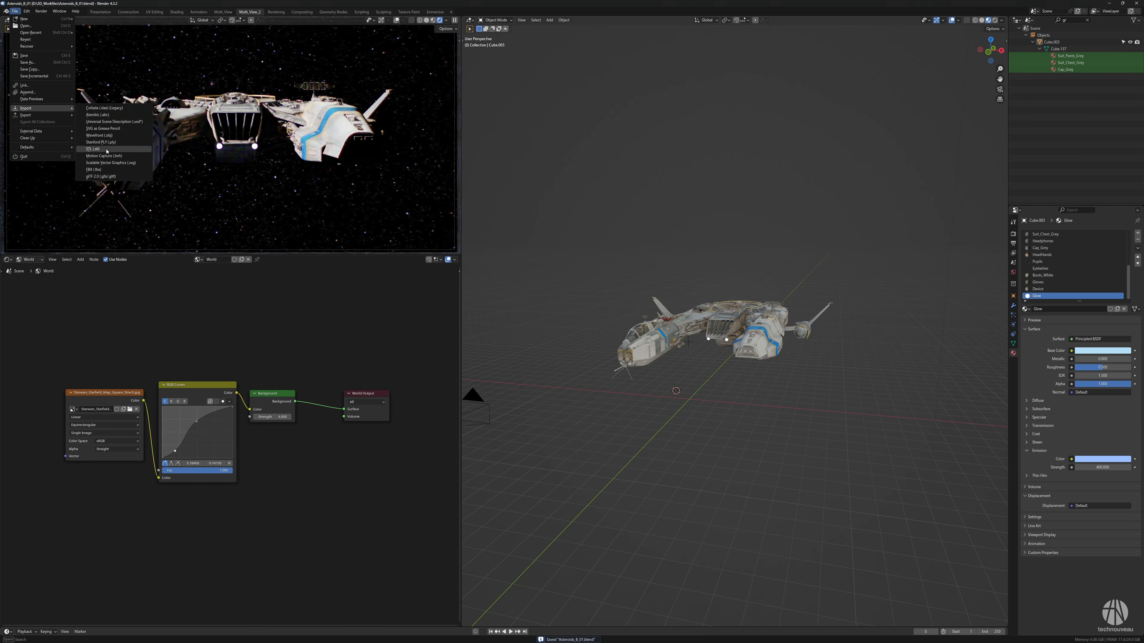
pyautogui.click(95, 170)
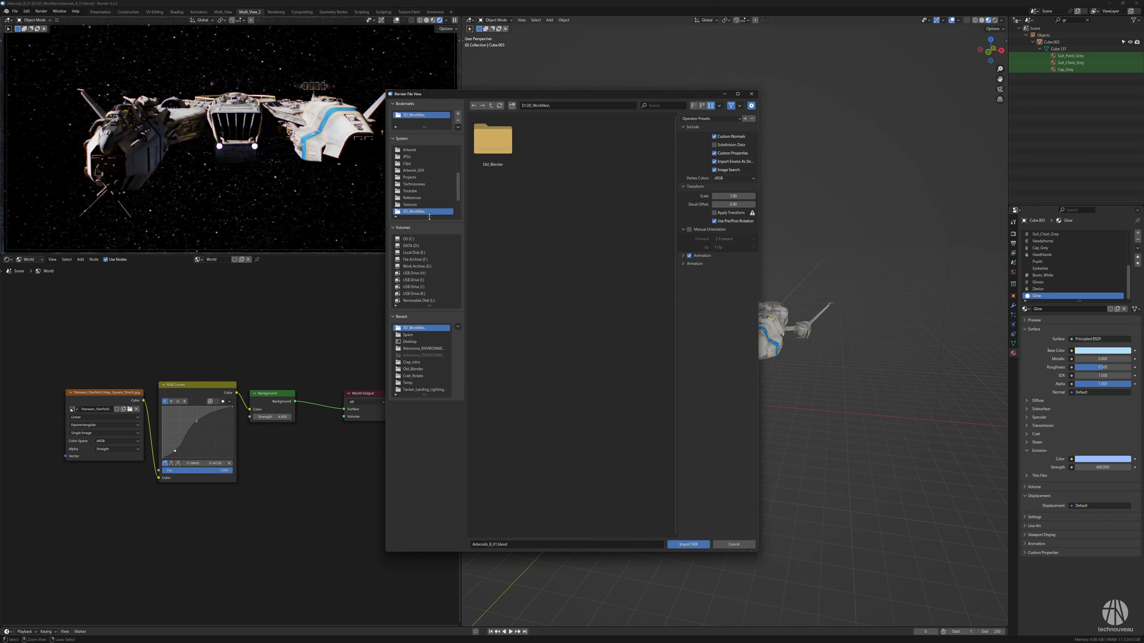
pyautogui.moveTo(429, 217); pyautogui.dragTo(433, 271)
pyautogui.click(418, 248)
pyautogui.doubleClick(496, 144)
pyautogui.doubleClick(496, 144)
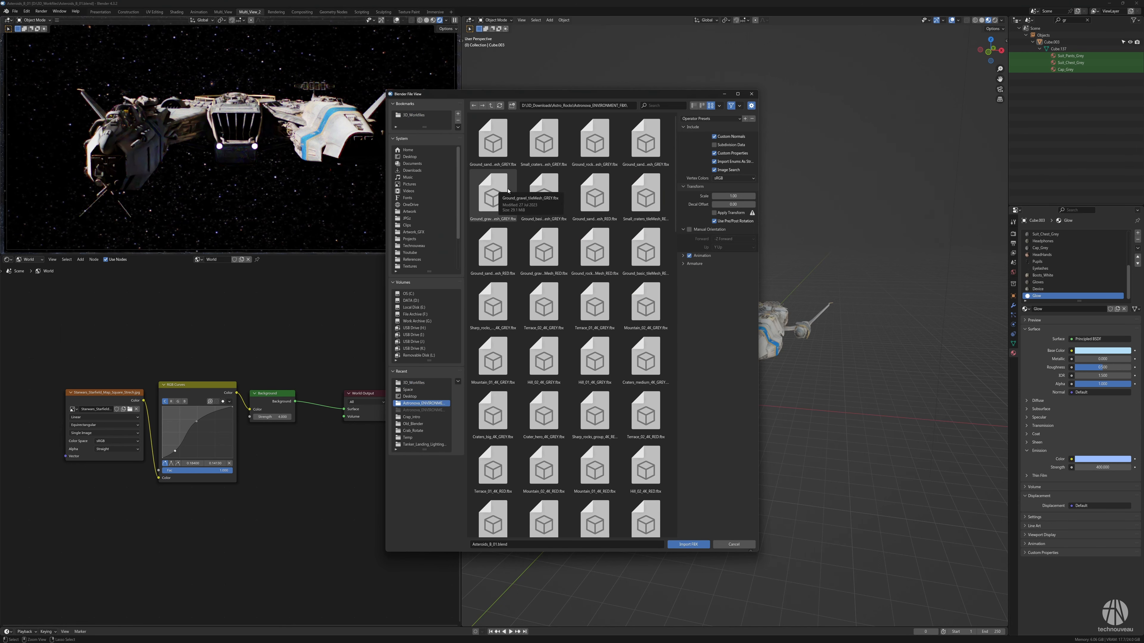
# Filter the FBX files by "as" and import Asteroid_01.fbx, Asteroid_02.fbx and Asteroid_03.fbx together
pyautogui.press('a')
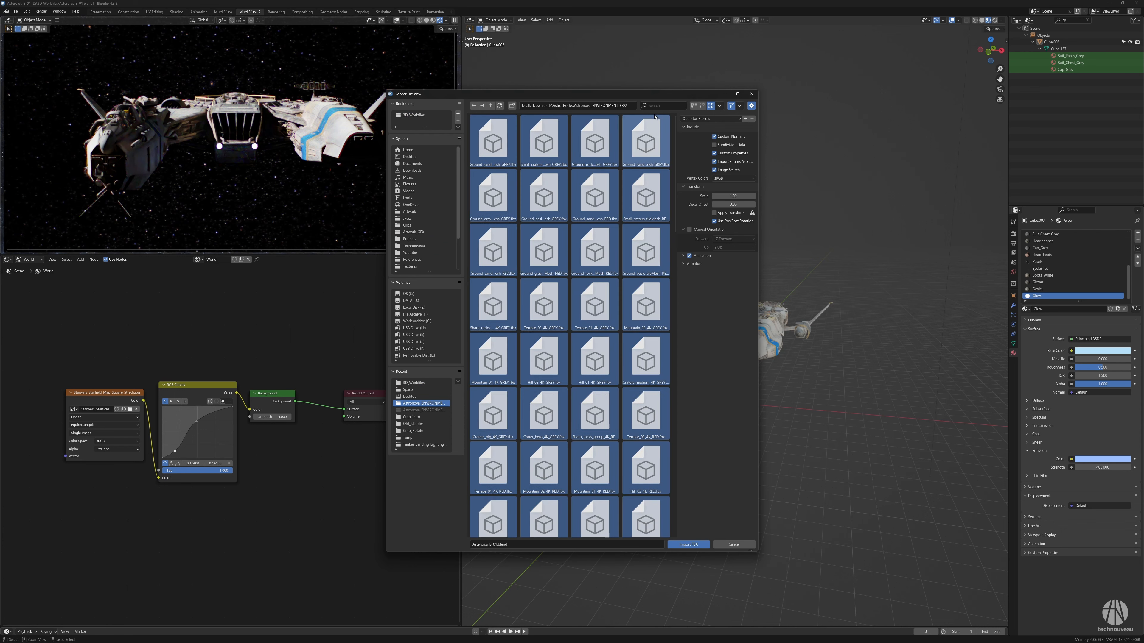
pyautogui.click(659, 106)
pyautogui.write('ay')
pyautogui.press('BackSpace')
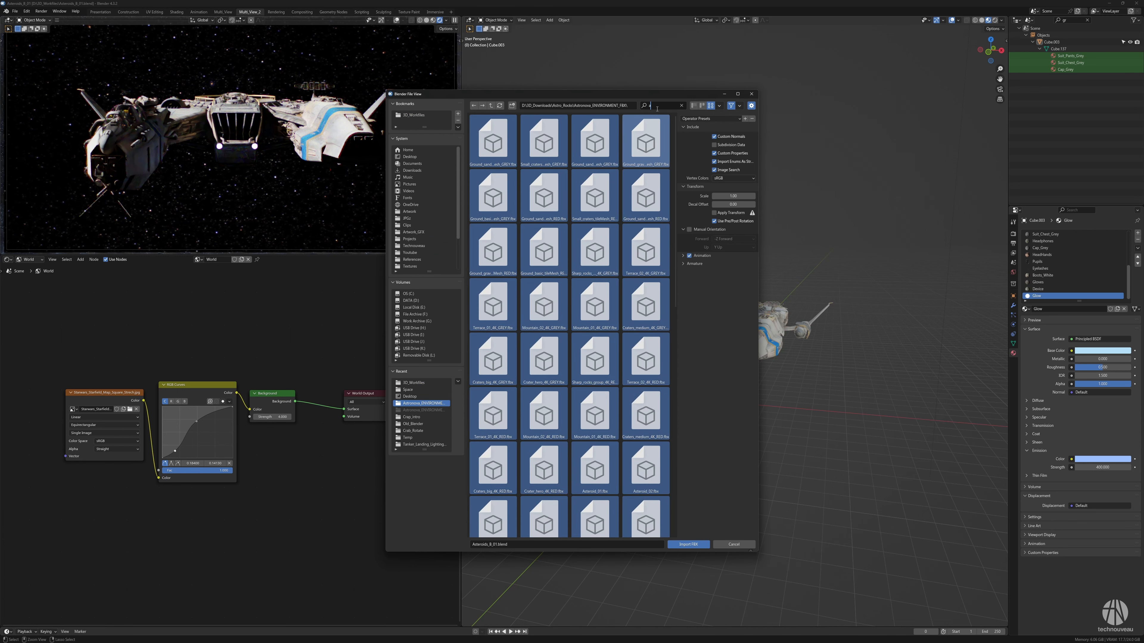
pyautogui.write('s')
pyautogui.click(587, 157)
pyautogui.keyDown('ctrl'); pyautogui.click(640, 153); pyautogui.keyUp('ctrl')
pyautogui.keyDown('ctrl'); pyautogui.click(499, 196); pyautogui.keyUp('ctrl')
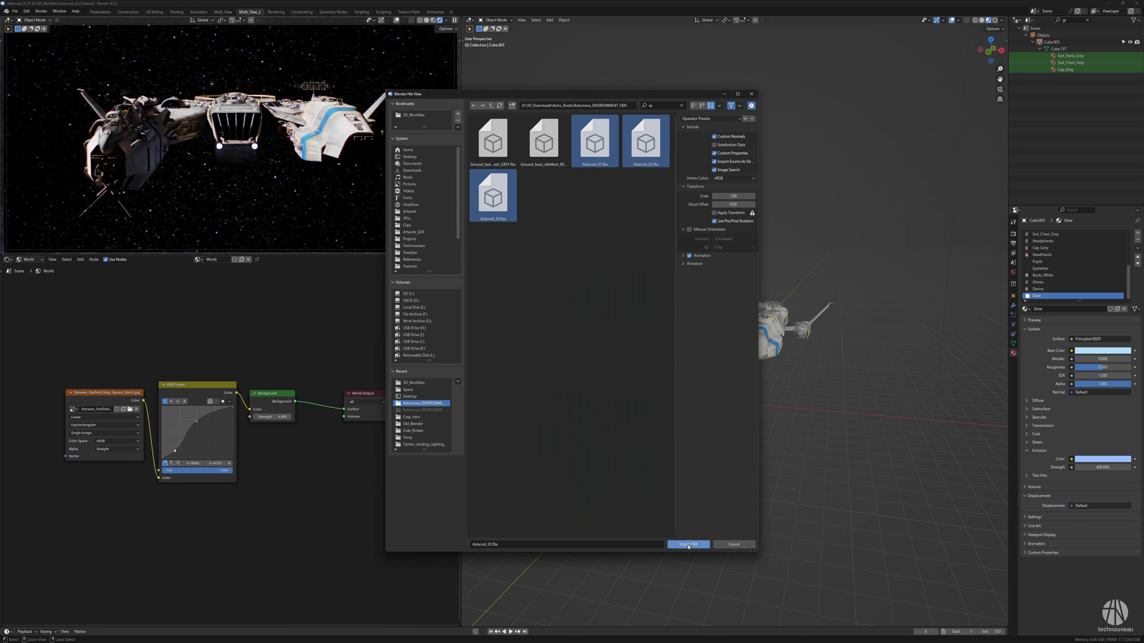
pyautogui.click(688, 544)
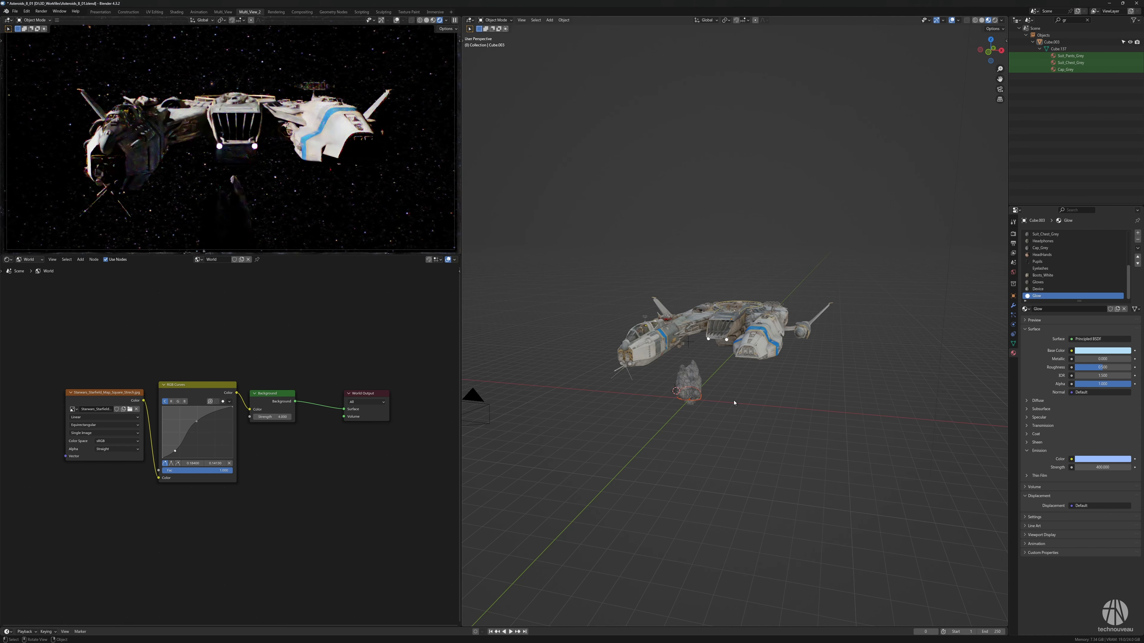
# Set Asteroid_03's origin to its geometry, raise it along Z above the other asteroids and scale it up
pyautogui.scroll(4, 705, 404)
pyautogui.press('q')
pyautogui.click(666, 438)
pyautogui.keyDown('shift'); pyautogui.moveTo(666, 439); pyautogui.dragTo(708, 427, button='middle'); pyautogui.keyUp('shift')
pyautogui.press('g')
pyautogui.press('z')
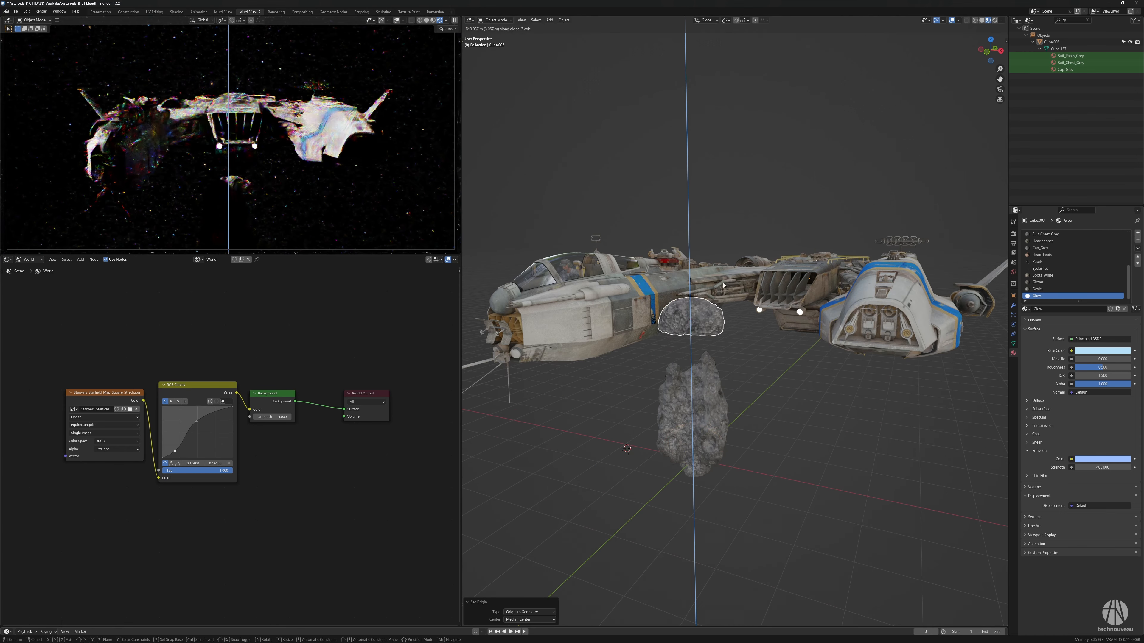
pyautogui.click(704, 359)
pyautogui.press('s')
pyautogui.click(715, 399)
# Set Asteroid_01's origin to its geometry and move it along the Y axis
pyautogui.click(702, 409)
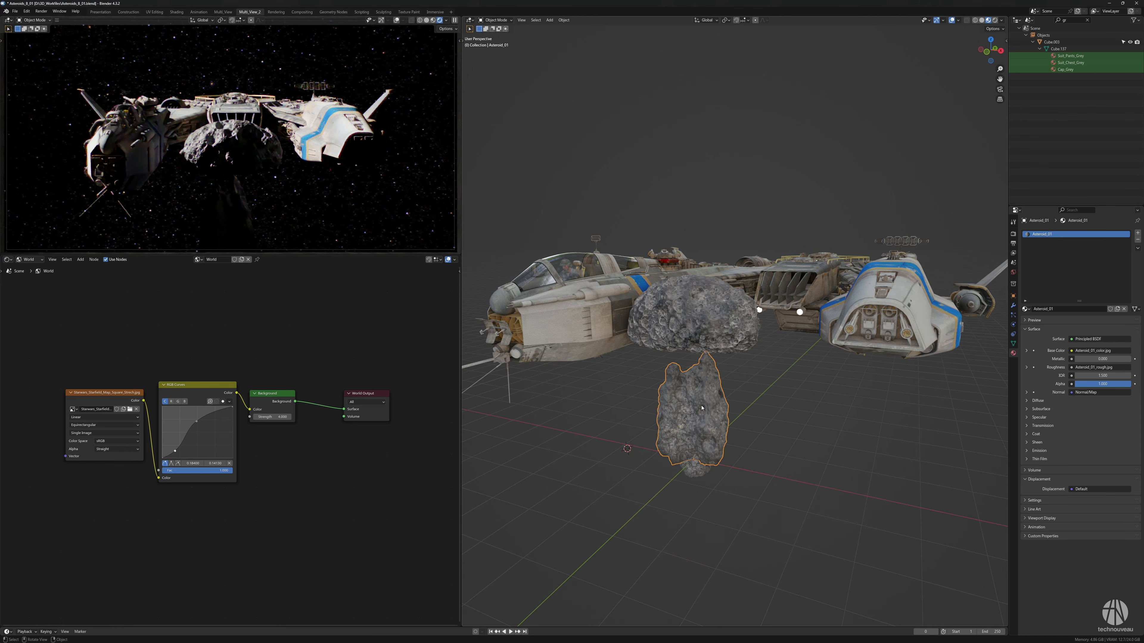
pyautogui.press('q')
pyautogui.click(701, 408)
pyautogui.press('g')
pyautogui.press('y')
pyautogui.click(617, 471)
# Raise the small lowest asteroid along the Z axis to just below Asteroid_03
pyautogui.click(695, 464)
pyautogui.press('g')
pyautogui.press('z')
pyautogui.click(698, 392)
pyautogui.moveTo(700, 393)
pyautogui.mouseDown(button='middle')
pyautogui.moveTo(729, 393)
pyautogui.moveTo(700, 399)
pyautogui.mouseUp(button='middle')
# Raise Asteroid_01 along Z above the other asteroids and shift it along the X axis
pyautogui.click(605, 456)
pyautogui.press('g')
pyautogui.press('z')
pyautogui.click(606, 212)
pyautogui.press('g')
pyautogui.press('x')
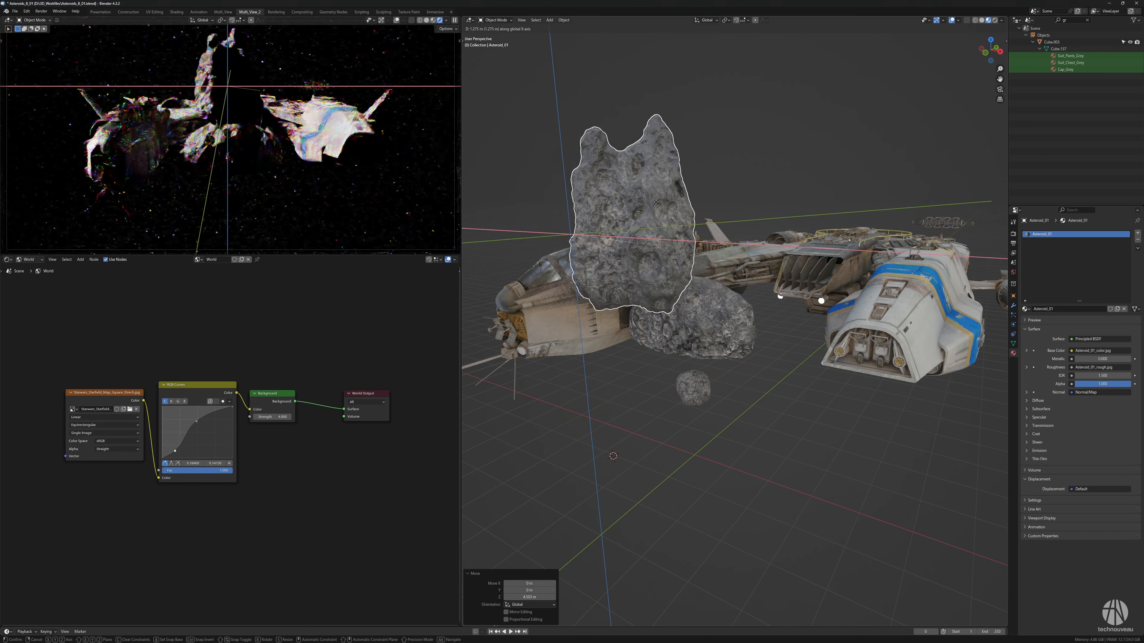
pyautogui.click(797, 266)
pyautogui.click(739, 334)
pyautogui.press('s')
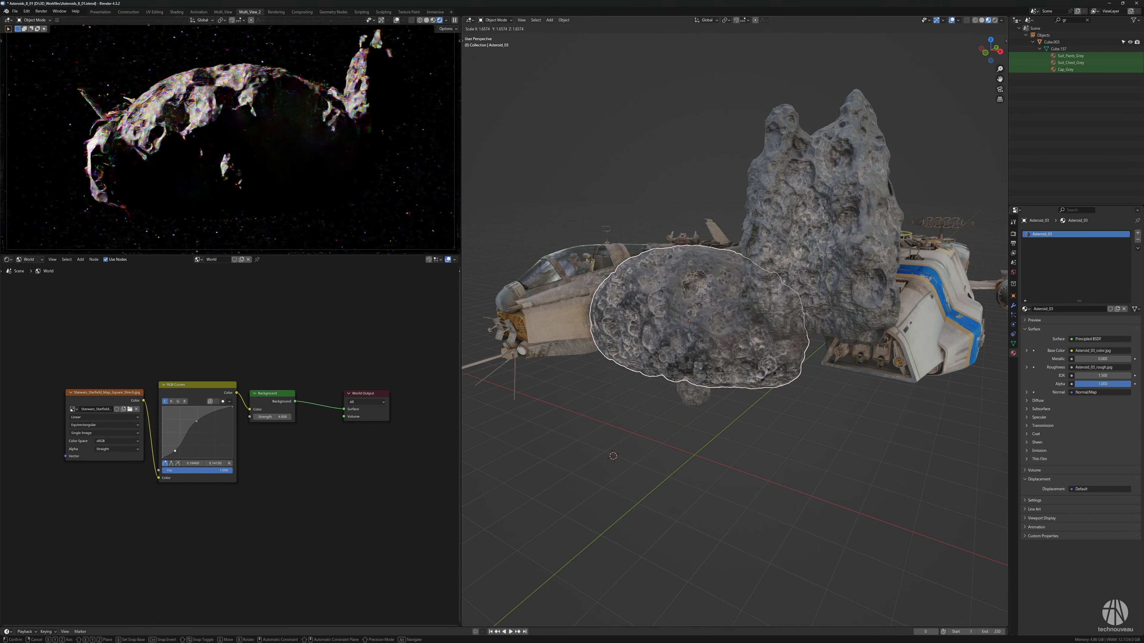
pyautogui.click(732, 345)
# Scale up the small lowest asteroid to roughly match the size of Asteroid_03 above it
pyautogui.click(704, 397)
pyautogui.press('s')
pyautogui.click(741, 418)
# Scale Asteroid_01 down to about half its size and move it along X to sit over Asteroid_03
pyautogui.click(804, 298)
pyautogui.press('s')
pyautogui.click(814, 265)
pyautogui.press('g')
pyautogui.press('x')
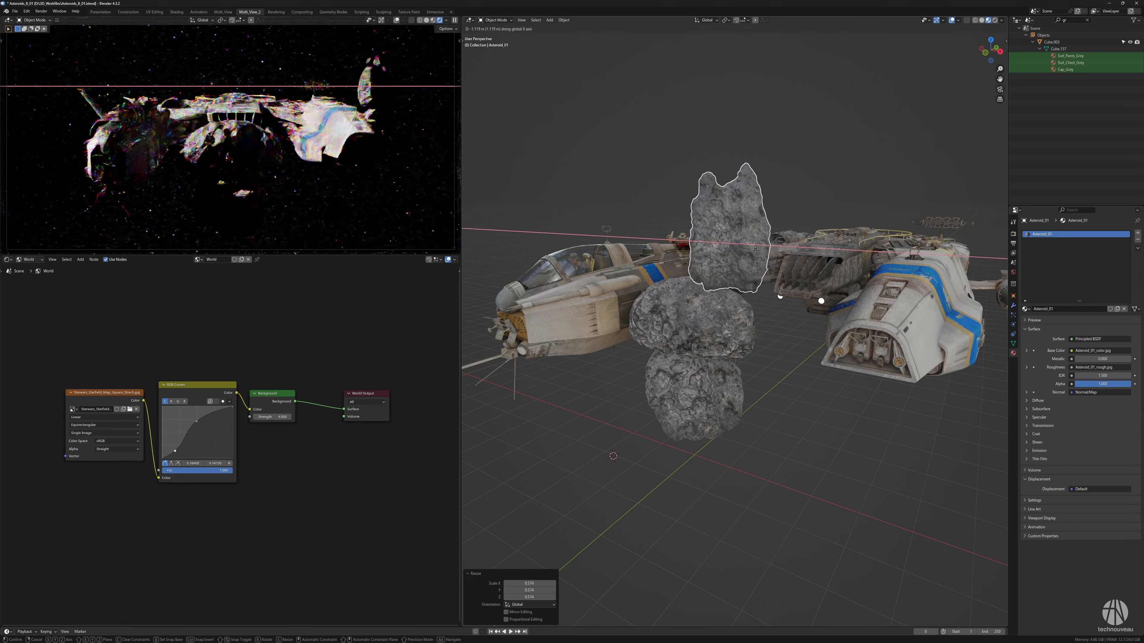
pyautogui.click(721, 266)
# Reposition Asteroid_01 above the other asteroids and rotate it about the Y axis onto its side
pyautogui.moveTo(721, 265); pyautogui.dragTo(689, 298, button='middle')
pyautogui.scroll(-5, 739, 289)
pyautogui.press('g')
pyautogui.moveTo(755, 283); pyautogui.dragTo(833, 311, button='middle')
pyautogui.click(743, 331)
pyautogui.press('r')
pyautogui.press('y')
# Switch the camera view to solid shading and fine-tune Asteroid_01's position and scale on top of the asteroid stack
pyautogui.click(446, 26)
pyautogui.click(426, 20)
pyautogui.moveTo(738, 324); pyautogui.dragTo(866, 299, button='middle')
pyautogui.press('g')
pyautogui.click(802, 309)
pyautogui.press('s')
pyautogui.click(796, 315)
pyautogui.press('g')
pyautogui.click(786, 304)
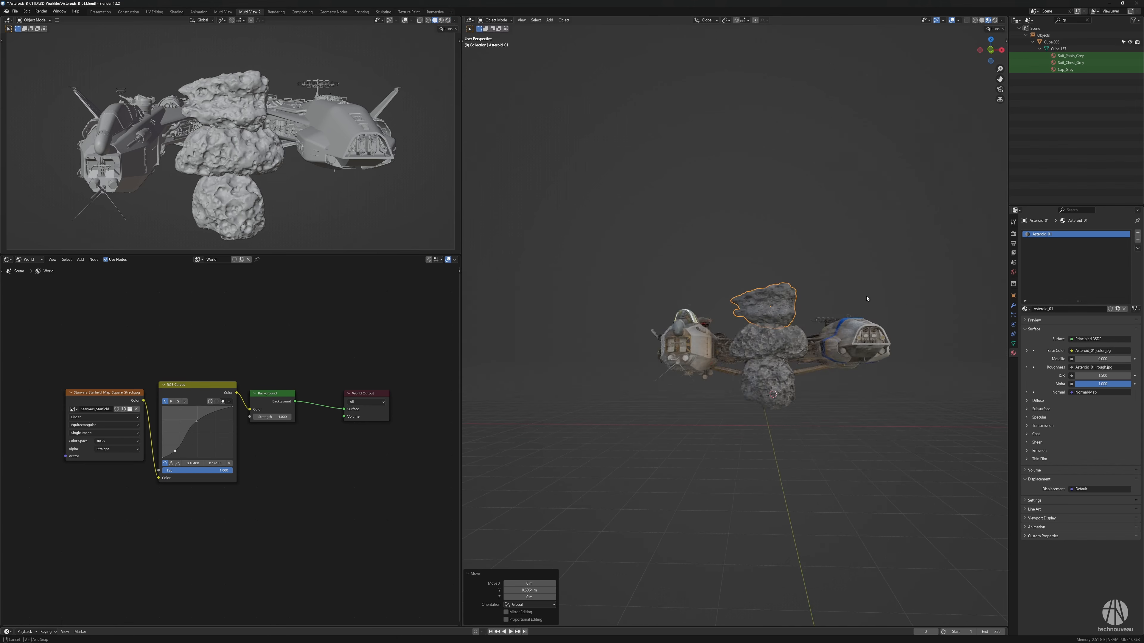
pyautogui.press('g')
pyautogui.click(871, 298)
# Select Asteroid_03, switch the node editor from world to object shading and space out its colour and roughness texture nodes
pyautogui.keyDown('shift'); pyautogui.click(772, 357); pyautogui.keyUp('shift')
pyautogui.scroll(6, 773, 357)
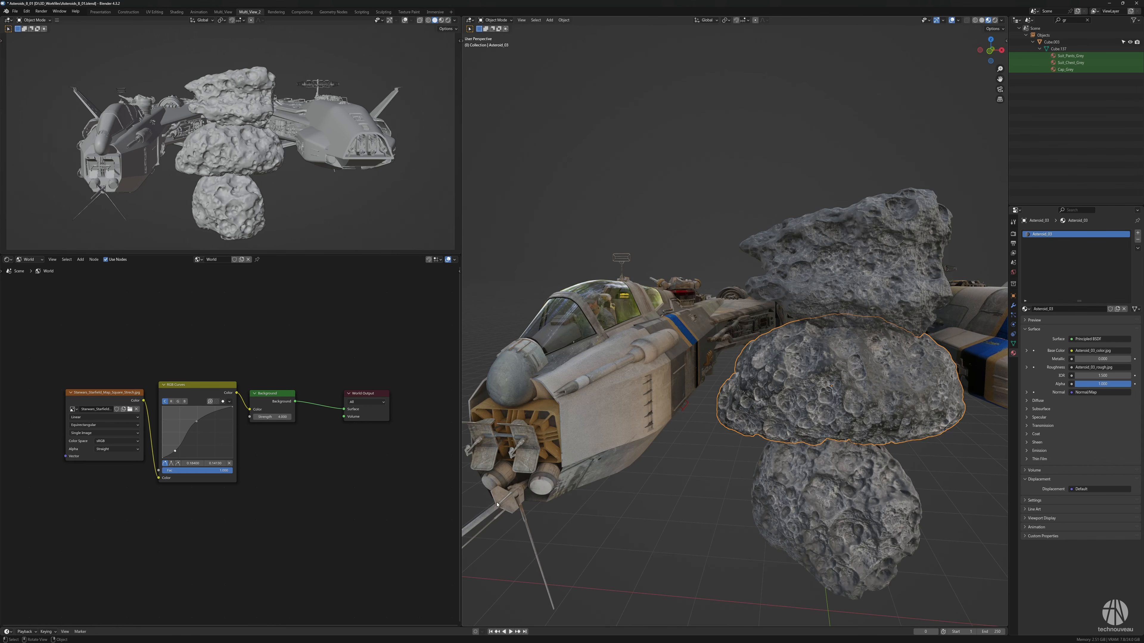
pyautogui.click(41, 261)
pyautogui.click(31, 277)
pyautogui.moveTo(58, 388); pyautogui.dragTo(161, 399, button='middle')
pyautogui.moveTo(145, 408)
pyautogui.mouseDown()
pyautogui.moveTo(251, 401)
pyautogui.moveTo(160, 413)
pyautogui.mouseUp()
pyautogui.press('g')
pyautogui.moveTo(250, 305); pyautogui.dragTo(153, 311)
pyautogui.click(194, 355)
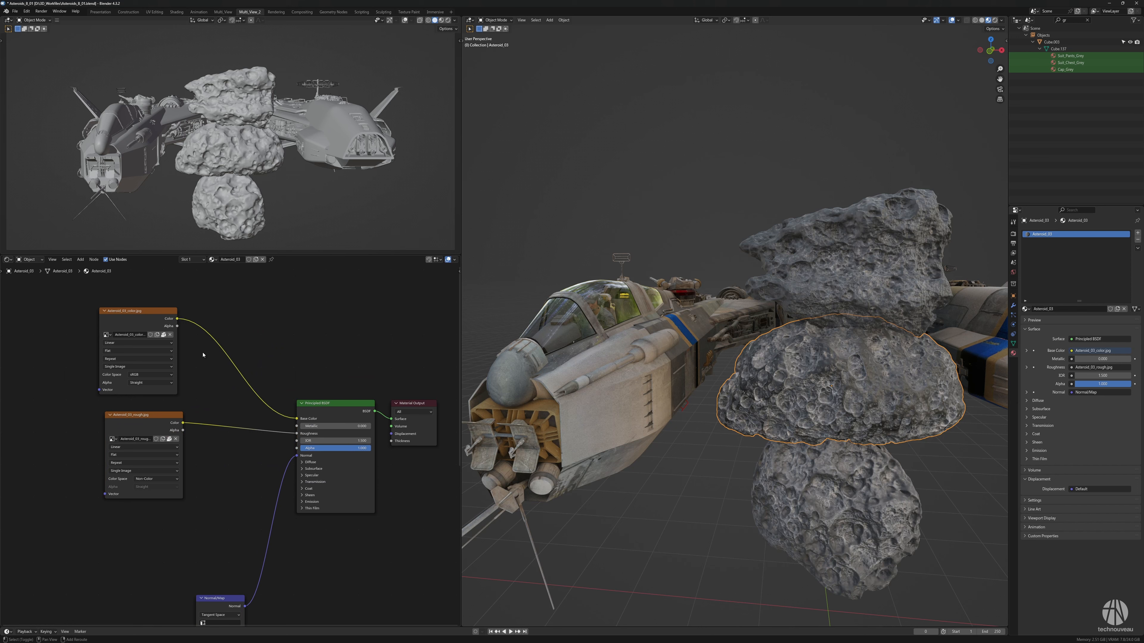
# Insert an RGB Curves node between Asteroid_03's colour texture and Base Color, and shape its curve for much stronger contrast
pyautogui.hotkey('shift', 'a')
pyautogui.moveTo(202, 354)
pyautogui.click(232, 393)
pyautogui.click(233, 377)
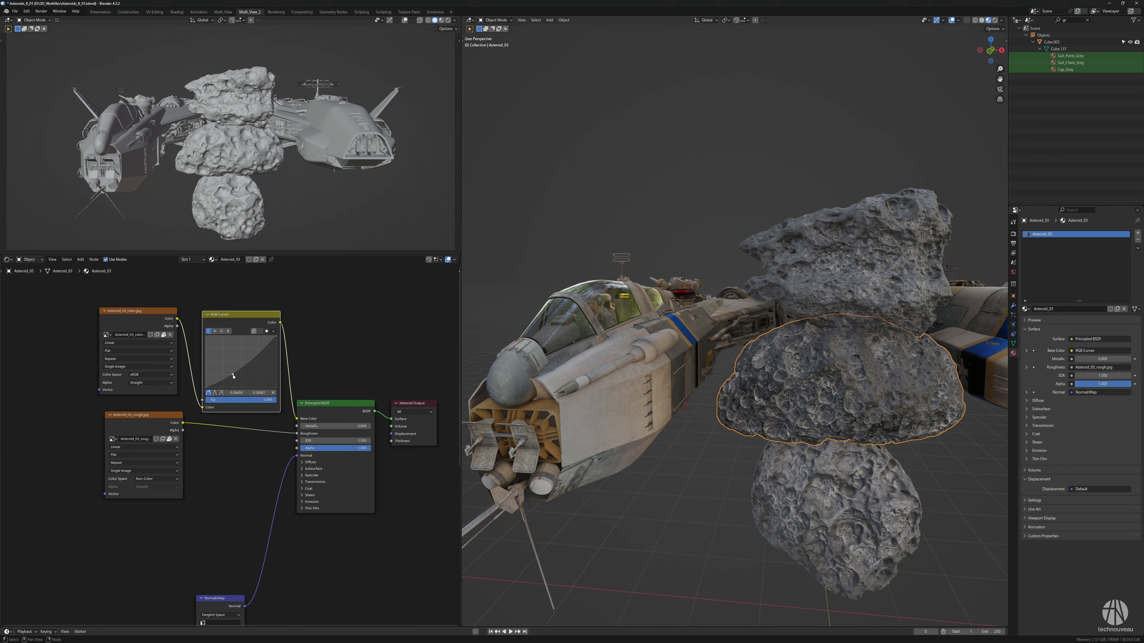
pyautogui.moveTo(237, 380); pyautogui.dragTo(236, 377)
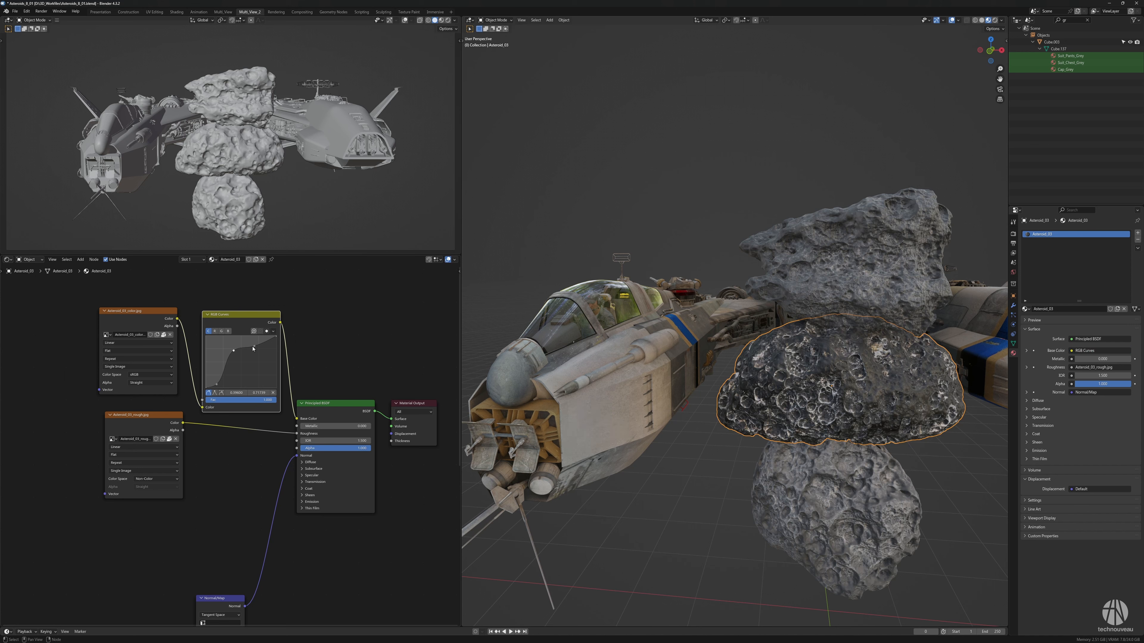
# Make room in the node tree, insert a Mix Color node after RGB Curves and set its blending mode to Multiply
pyautogui.moveTo(165, 319); pyautogui.dragTo(131, 316)
pyautogui.moveTo(239, 315); pyautogui.dragTo(201, 303)
pyautogui.click(273, 329)
pyautogui.hotkey('shift', 'a')
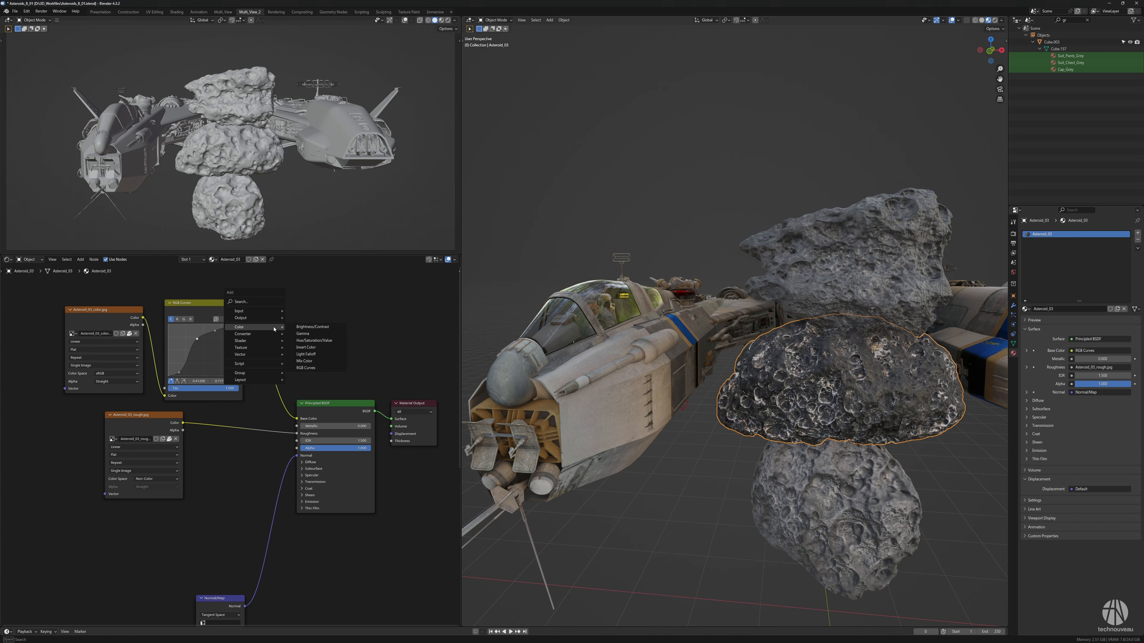
pyautogui.click(304, 361)
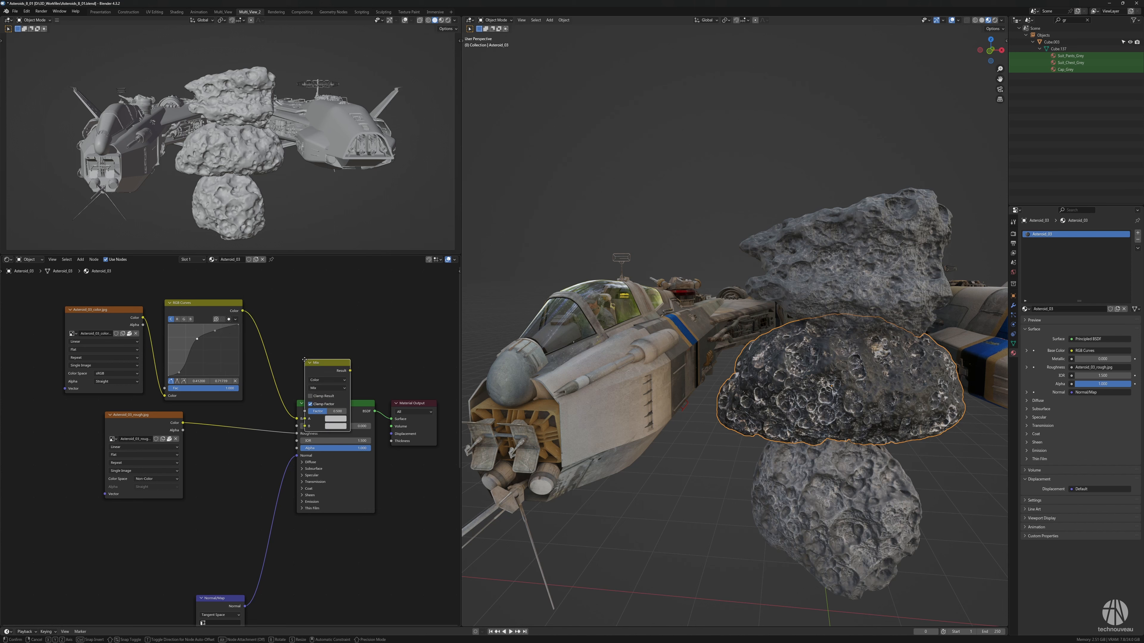
pyautogui.click(292, 388)
pyautogui.click(296, 338)
pyautogui.click(297, 345)
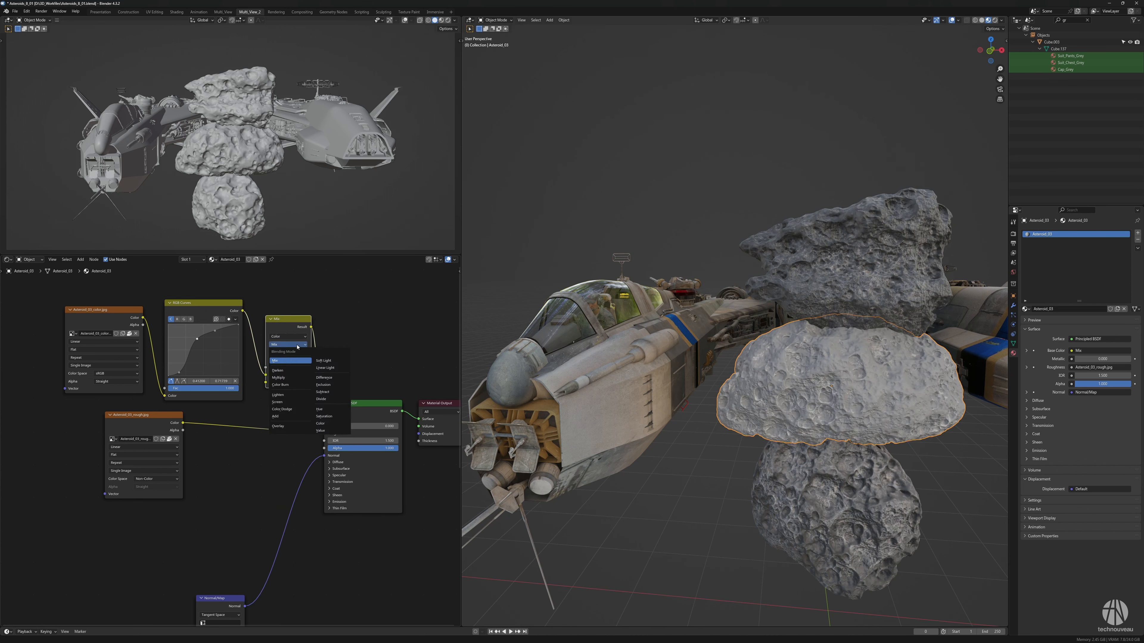
pyautogui.click(288, 378)
# Brighten the dark tones in Asteroid_03's RGB curve and set the Multiply node's second colour to dark brown
pyautogui.click(295, 383)
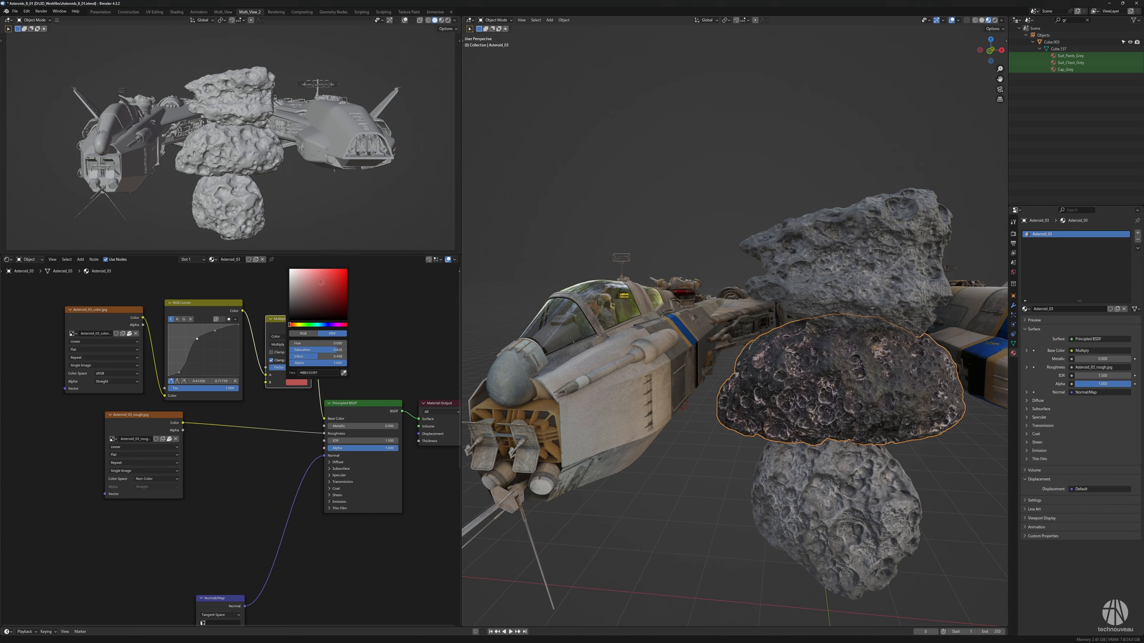
pyautogui.moveTo(326, 288); pyautogui.dragTo(310, 317)
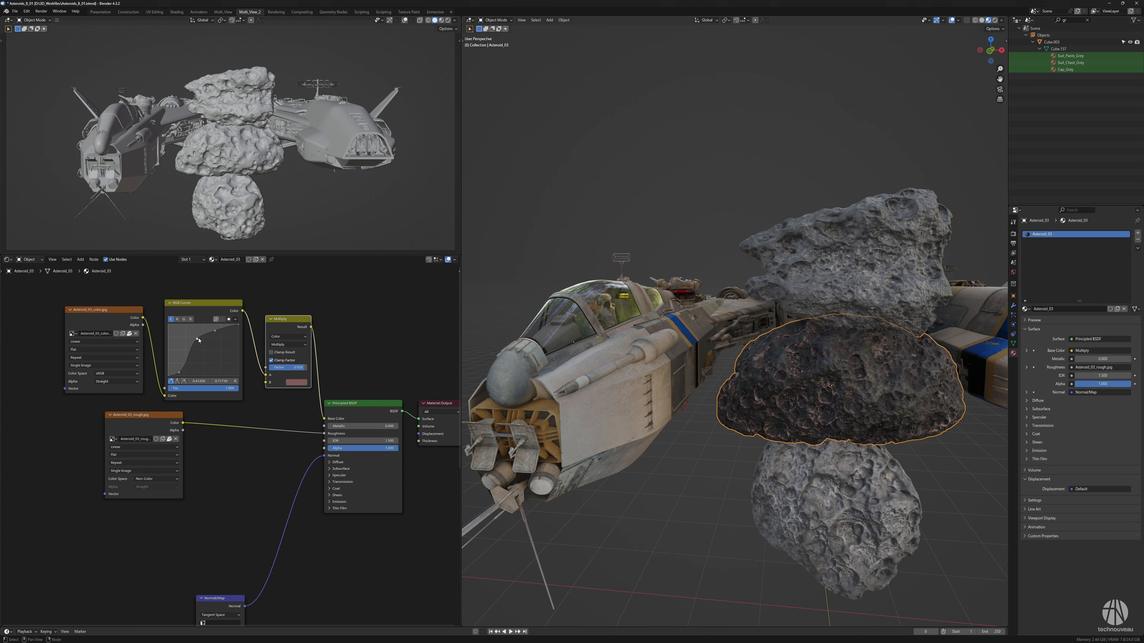
pyautogui.moveTo(205, 362); pyautogui.dragTo(175, 367)
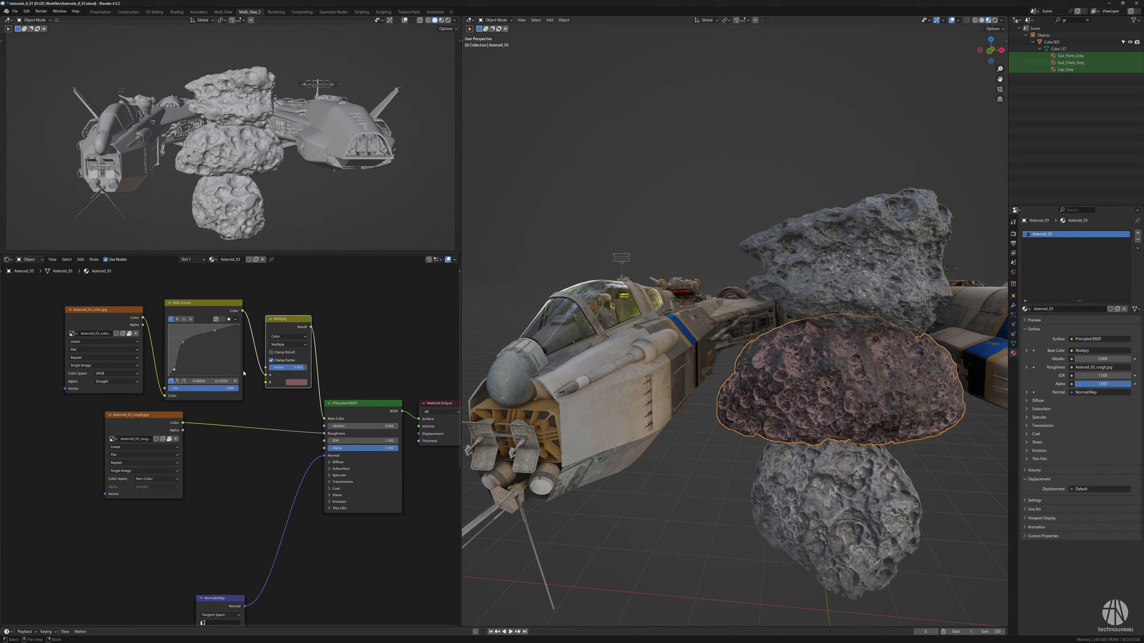
pyautogui.click(297, 382)
pyautogui.moveTo(291, 325); pyautogui.dragTo(321, 307)
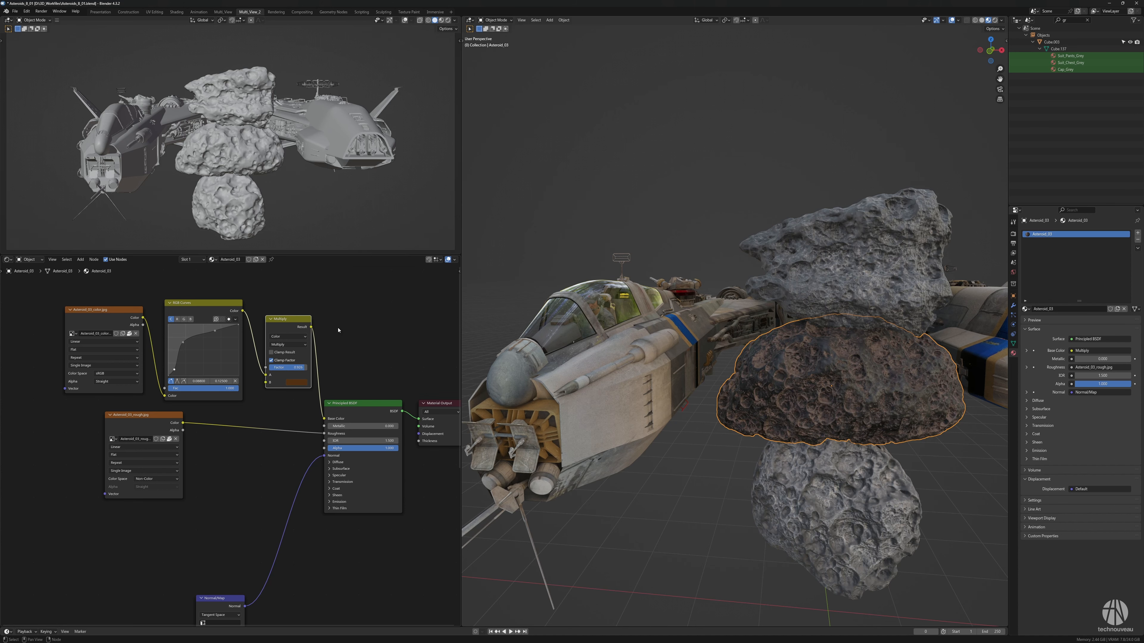
# Select Asteroid_02 and space out its colour and roughness texture nodes from the Principled BSDF
pyautogui.scroll(-3, 699, 312)
pyautogui.moveTo(702, 313); pyautogui.dragTo(658, 315, button='middle')
pyautogui.click(817, 443)
pyautogui.moveTo(238, 403); pyautogui.dragTo(184, 406, button='middle')
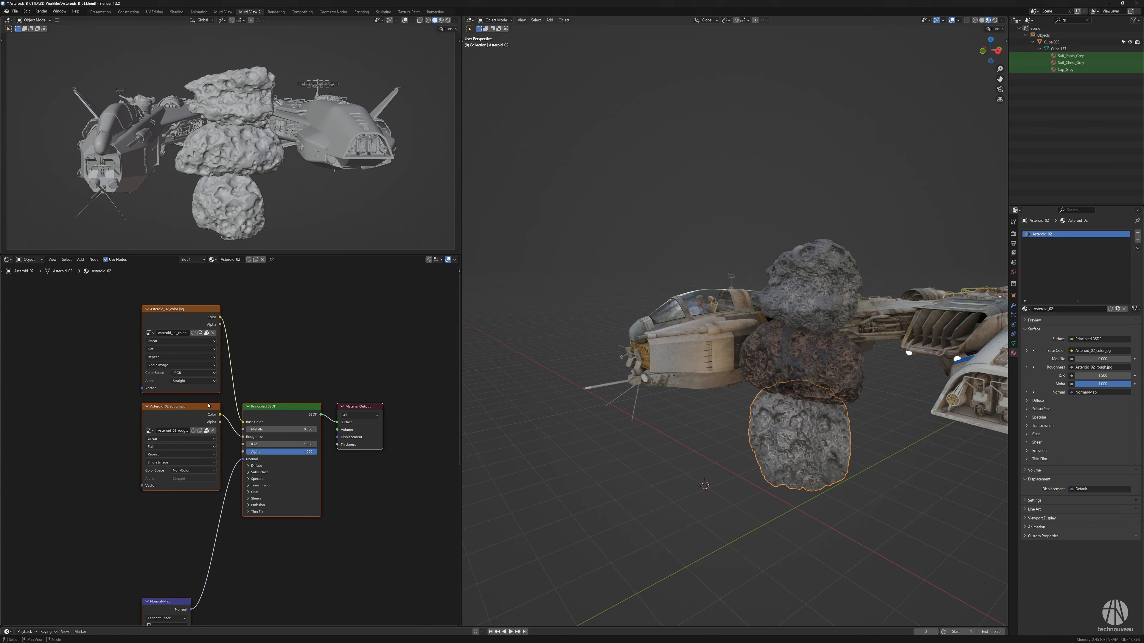
pyautogui.moveTo(184, 406); pyautogui.dragTo(118, 408)
pyautogui.moveTo(193, 310); pyautogui.dragTo(128, 309)
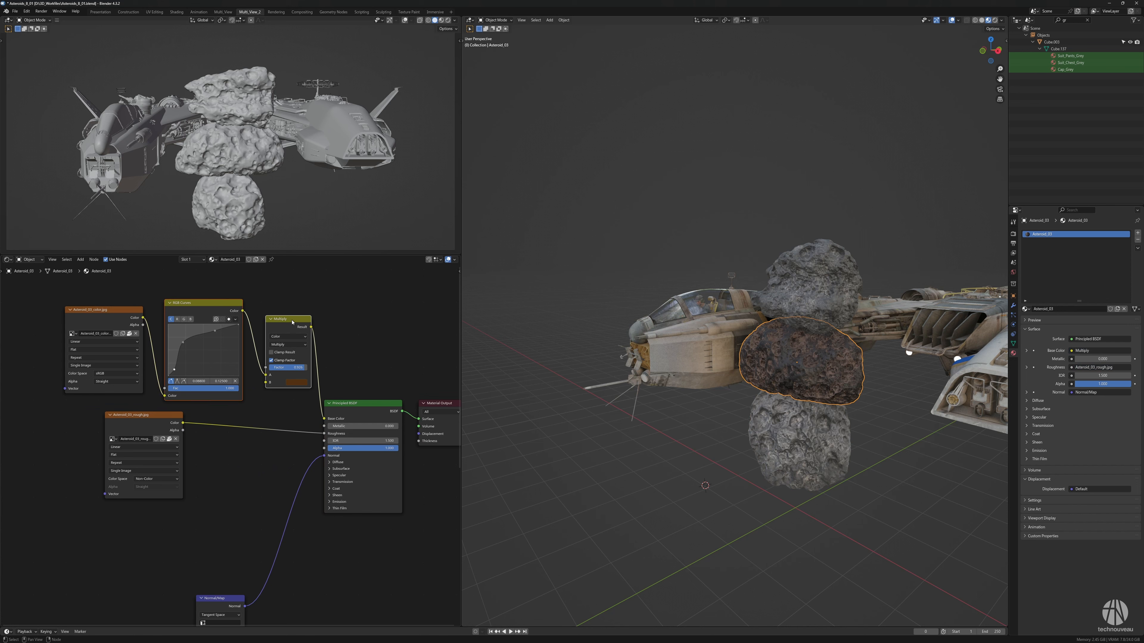
# Copy the RGB Curves and Multiply nodes from Asteroid_03's material and paste them into Asteroid_02's material
pyautogui.click(786, 430)
pyautogui.hotkey('ctrl', 'c')
pyautogui.moveTo(129, 312); pyautogui.dragTo(95, 303)
pyautogui.click(195, 313)
pyautogui.hotkey('ctrl', 'v')
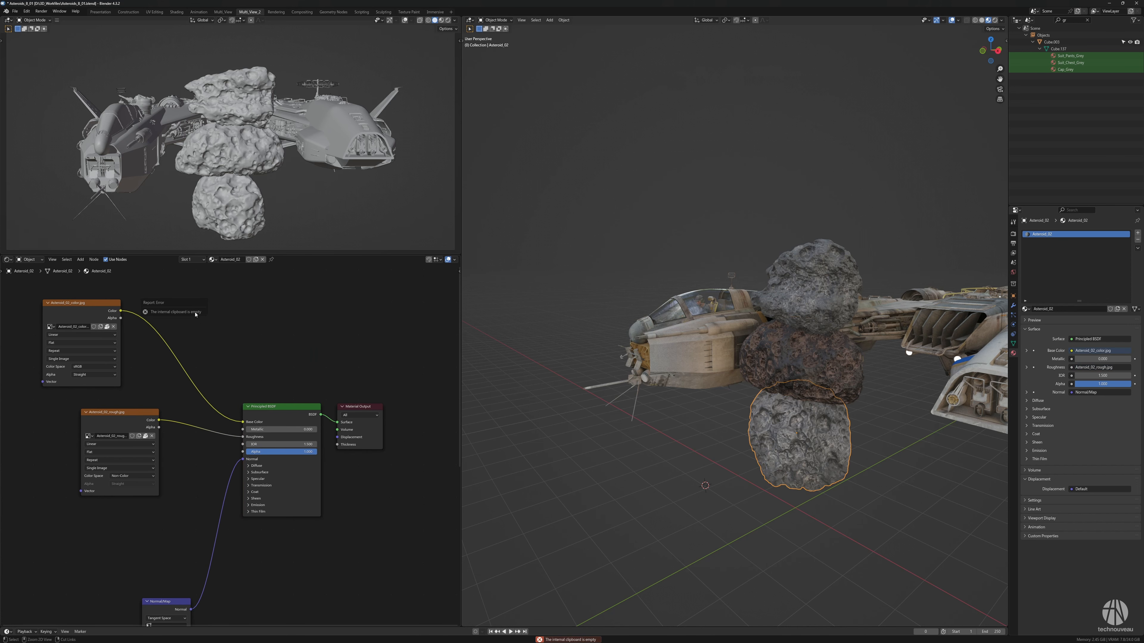
pyautogui.click(797, 356)
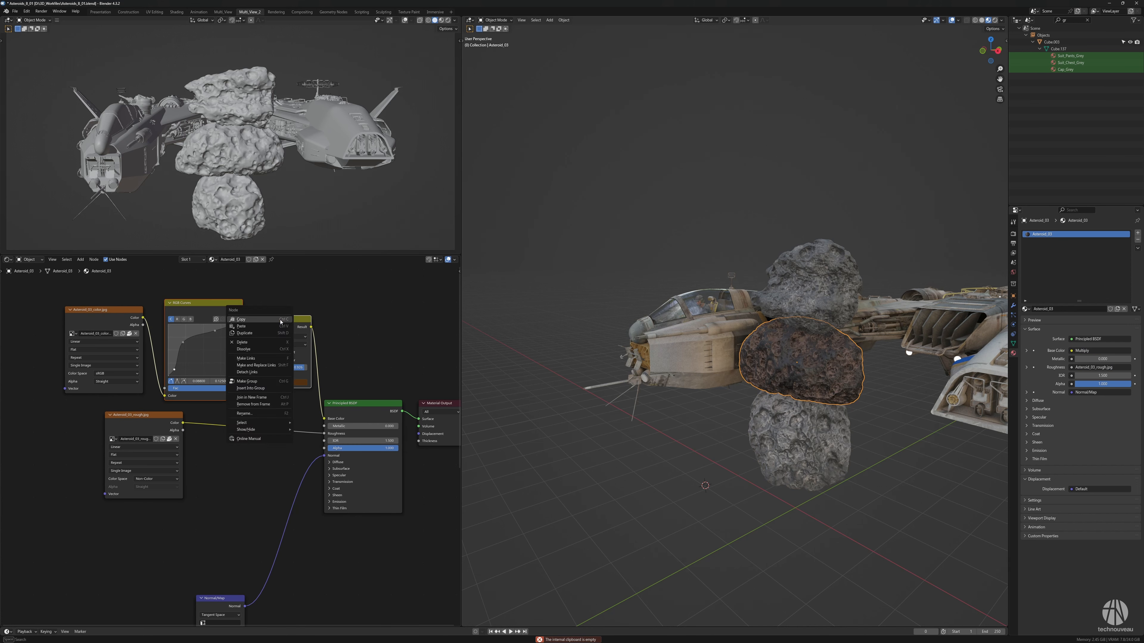
pyautogui.hotkey('ctrl', 'c')
pyautogui.click(781, 431)
pyautogui.rightClick(230, 337)
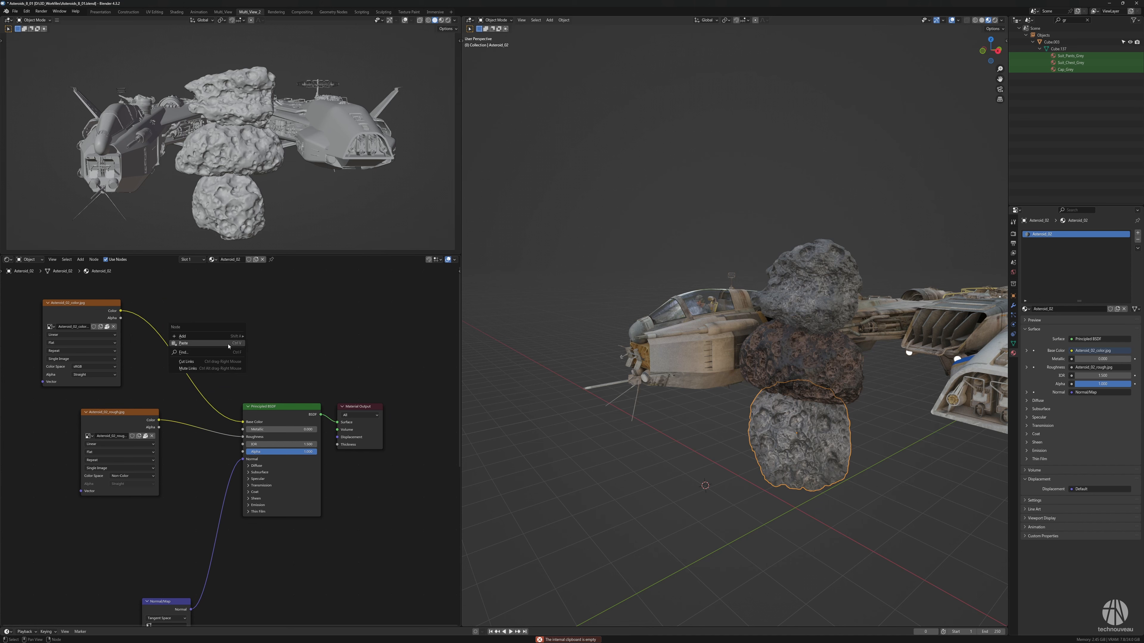
pyautogui.click(229, 344)
# Link Asteroid_02's colour texture through the pasted RGB Curves and Multiply nodes into Base Color
pyautogui.moveTo(108, 309); pyautogui.dragTo(87, 303)
pyautogui.moveTo(148, 392); pyautogui.dragTo(149, 388)
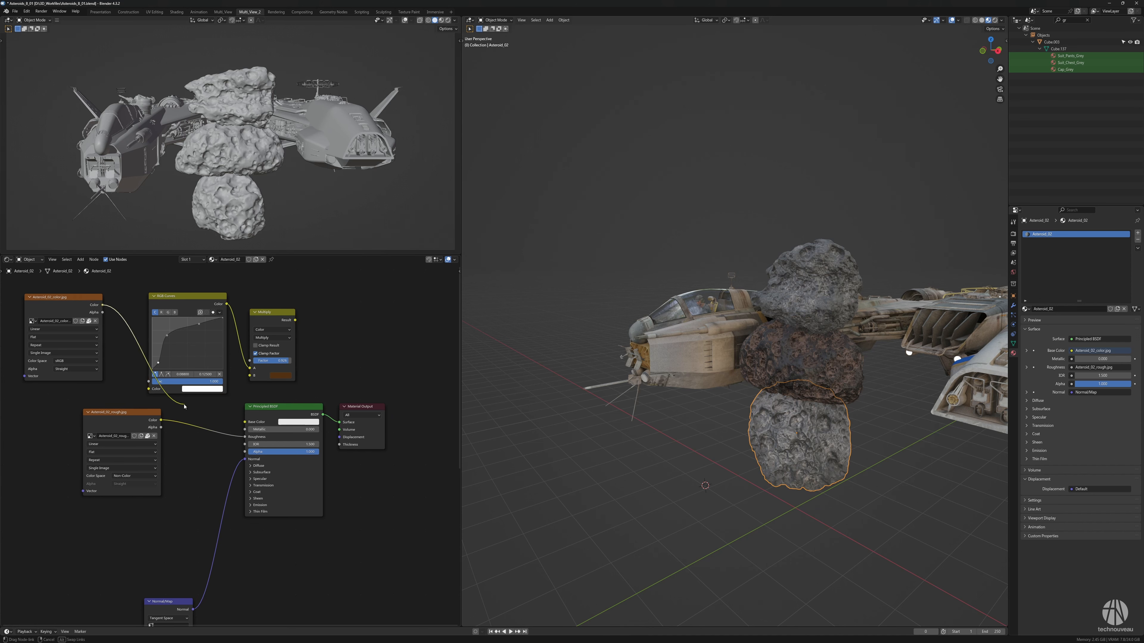
pyautogui.moveTo(189, 301); pyautogui.dragTo(158, 291)
pyautogui.moveTo(271, 312); pyautogui.dragTo(245, 422)
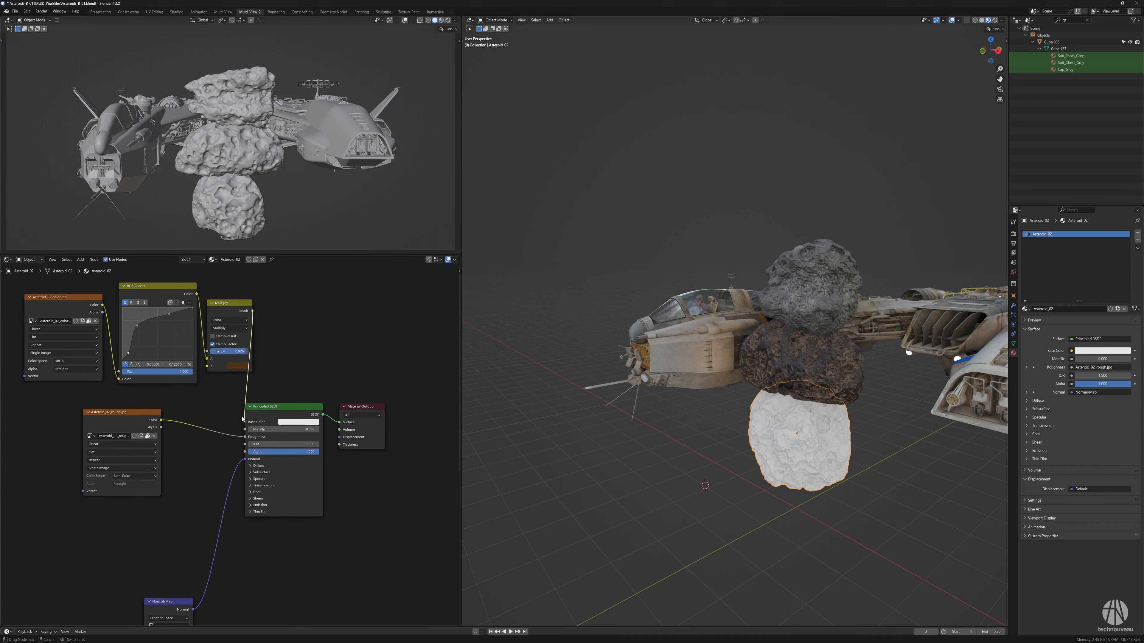
# Adjust the brown tint and factor of Asteroid_02's Multiply node and reshape the dark tones in its RGB curve
pyautogui.click(238, 366)
pyautogui.click(240, 351)
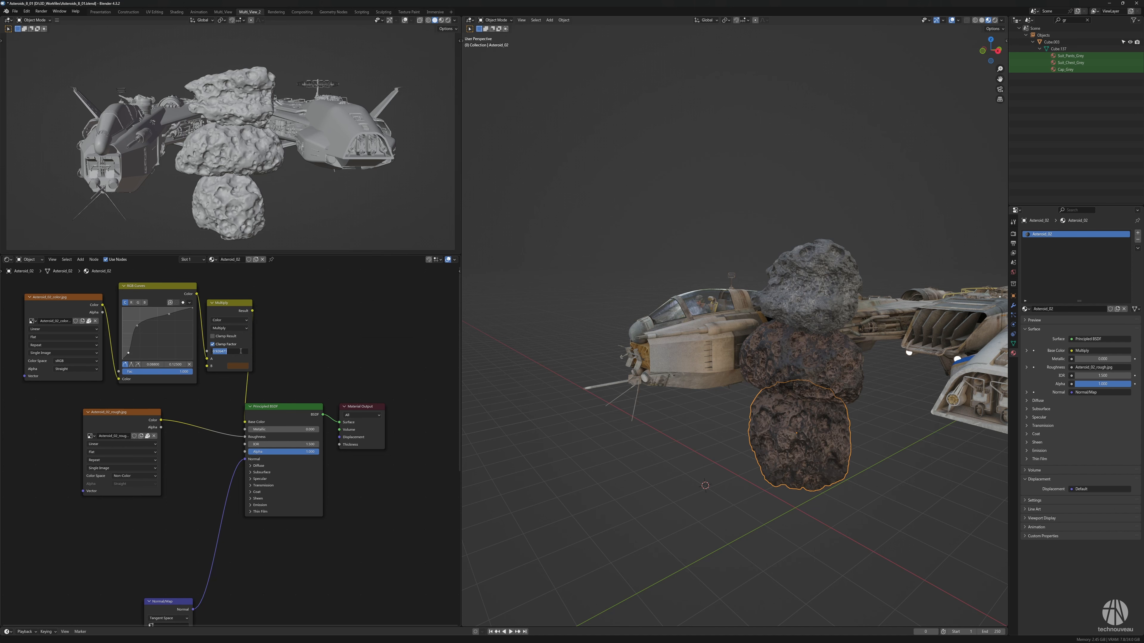
pyautogui.moveTo(244, 354); pyautogui.dragTo(241, 354)
pyautogui.moveTo(702, 419); pyautogui.dragTo(717, 419, button='middle')
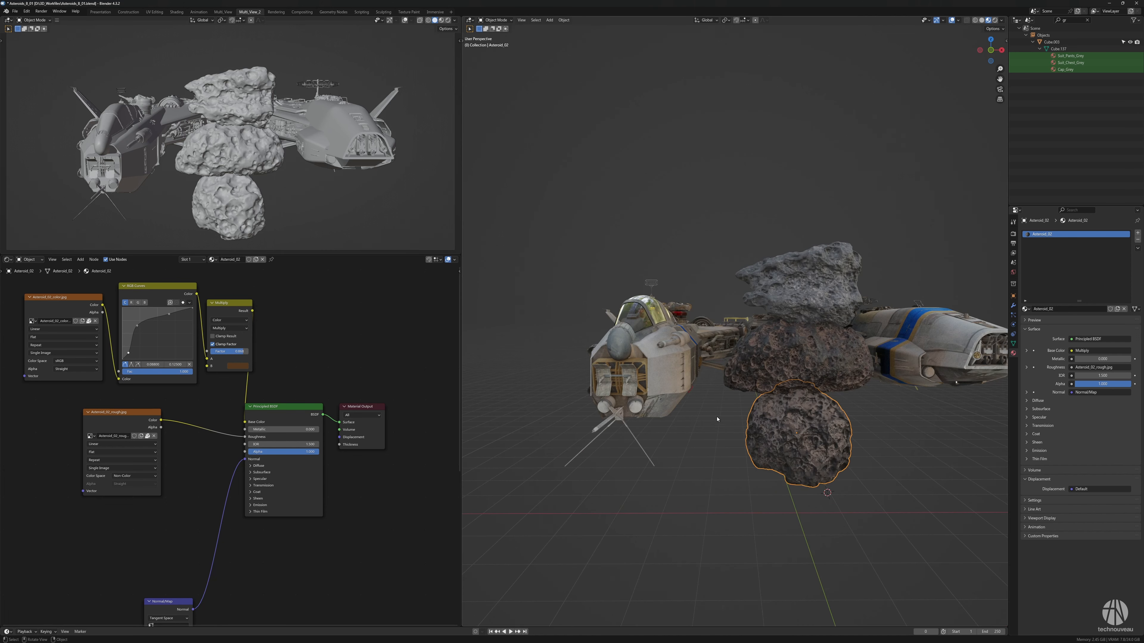
pyautogui.moveTo(134, 331); pyautogui.dragTo(131, 359)
# Select Asteroid_01 and move its colour and roughness texture nodes away from the Principled BSDF
pyautogui.scroll(4, 770, 450)
pyautogui.keyDown('shift'); pyautogui.moveTo(945, 432); pyautogui.dragTo(765, 360, button='middle'); pyautogui.keyUp('shift')
pyautogui.scroll(-2, 784, 324)
pyautogui.click(744, 285)
pyautogui.moveTo(311, 396); pyautogui.dragTo(220, 395, button='middle')
pyautogui.click(212, 402)
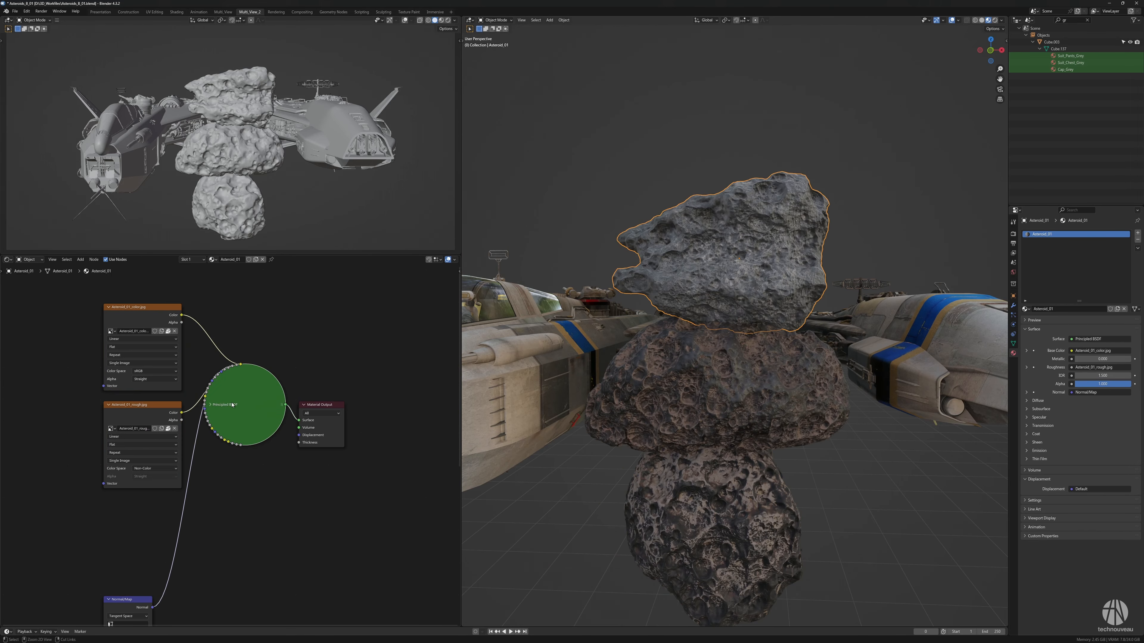
pyautogui.hotkey('ctrl', 'z')
pyautogui.moveTo(265, 351); pyautogui.dragTo(354, 349, button='middle')
pyautogui.click(335, 354)
pyautogui.moveTo(238, 404); pyautogui.dragTo(141, 407)
pyautogui.moveTo(239, 311); pyautogui.dragTo(146, 314)
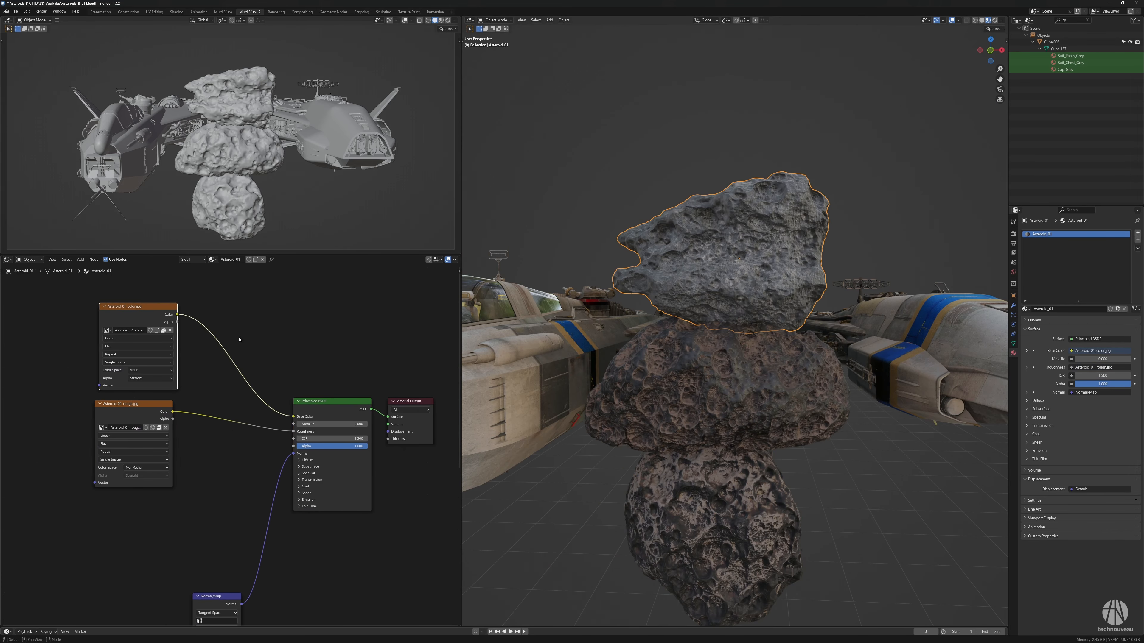
pyautogui.click(241, 341)
# Paste the RGB Curves and Multiply nodes into Asteroid_01's material and shift the Principled BSDF and Material Output to make room
pyautogui.moveTo(806, 297)
pyautogui.mouseDown(button='middle')
pyautogui.moveTo(909, 319)
pyautogui.moveTo(983, 317)
pyautogui.moveTo(959, 306)
pyautogui.moveTo(797, 315)
pyautogui.mouseUp(button='middle')
pyautogui.hotkey('shift', 'a')
pyautogui.press('Escape')
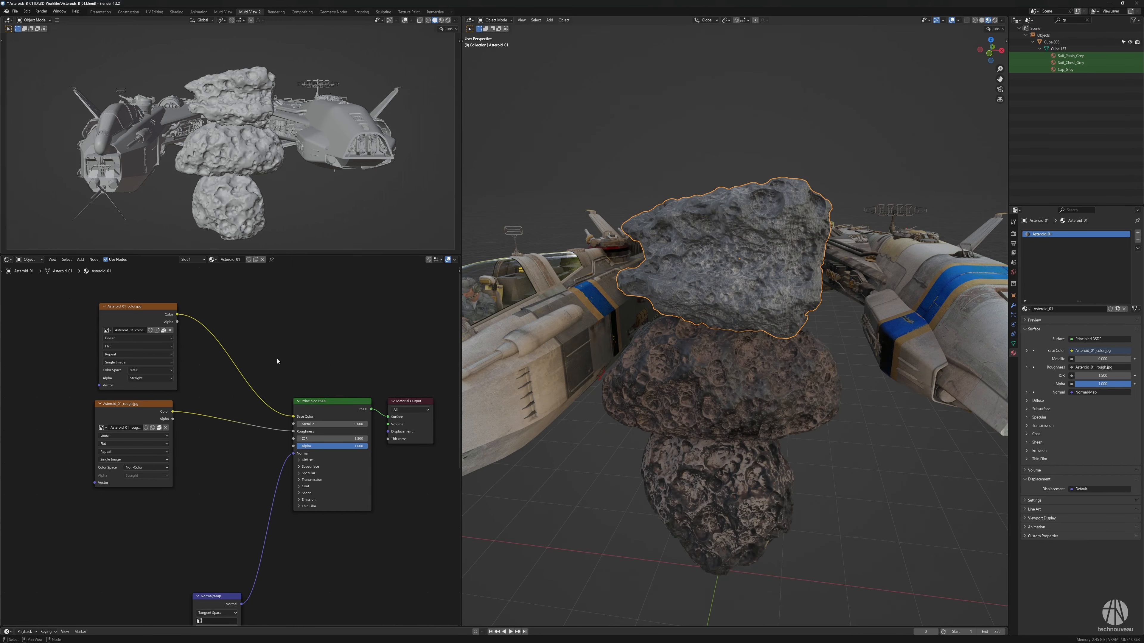
pyautogui.hotkey('ctrl', 'v')
pyautogui.moveTo(343, 401); pyautogui.dragTo(436, 396)
pyautogui.scroll(-1, 356, 421)
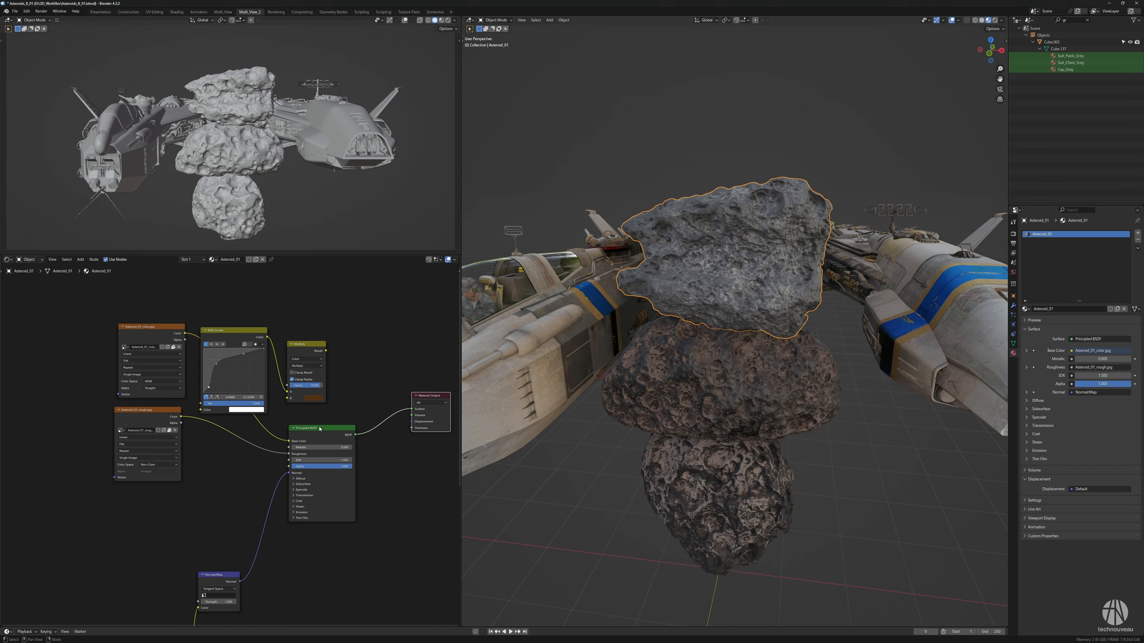
pyautogui.moveTo(326, 427); pyautogui.dragTo(389, 401)
# Link Asteroid_01's colour texture through the pasted nodes into Base Color, with a lighter brown and lower factor on Multiply
pyautogui.moveTo(185, 333); pyautogui.dragTo(200, 383)
pyautogui.moveTo(325, 350); pyautogui.dragTo(351, 415)
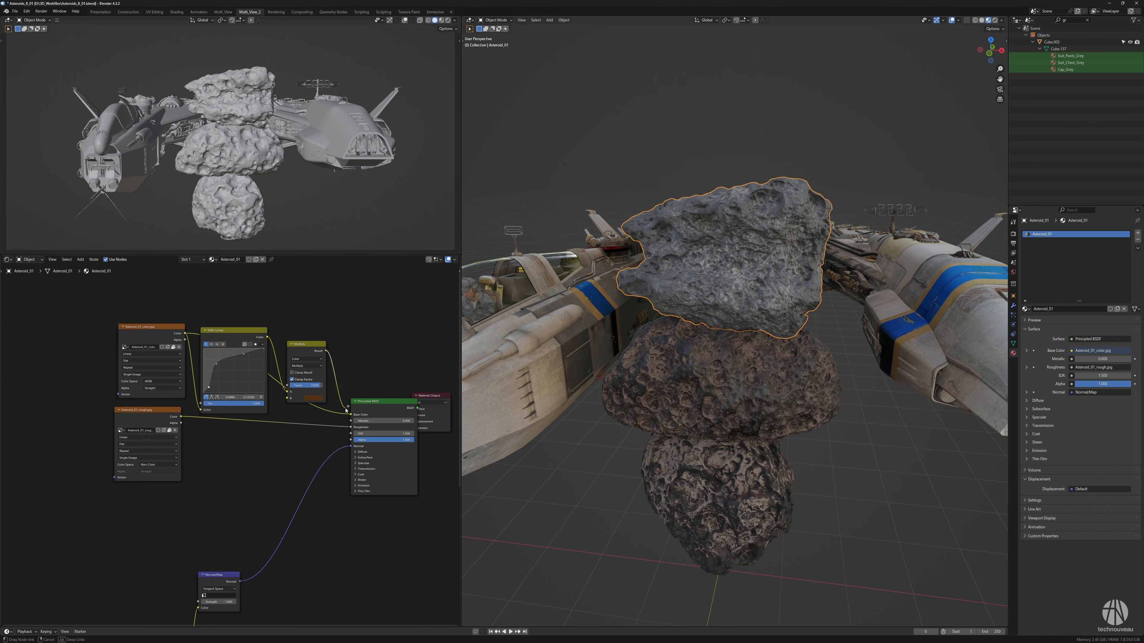
pyautogui.click(313, 398)
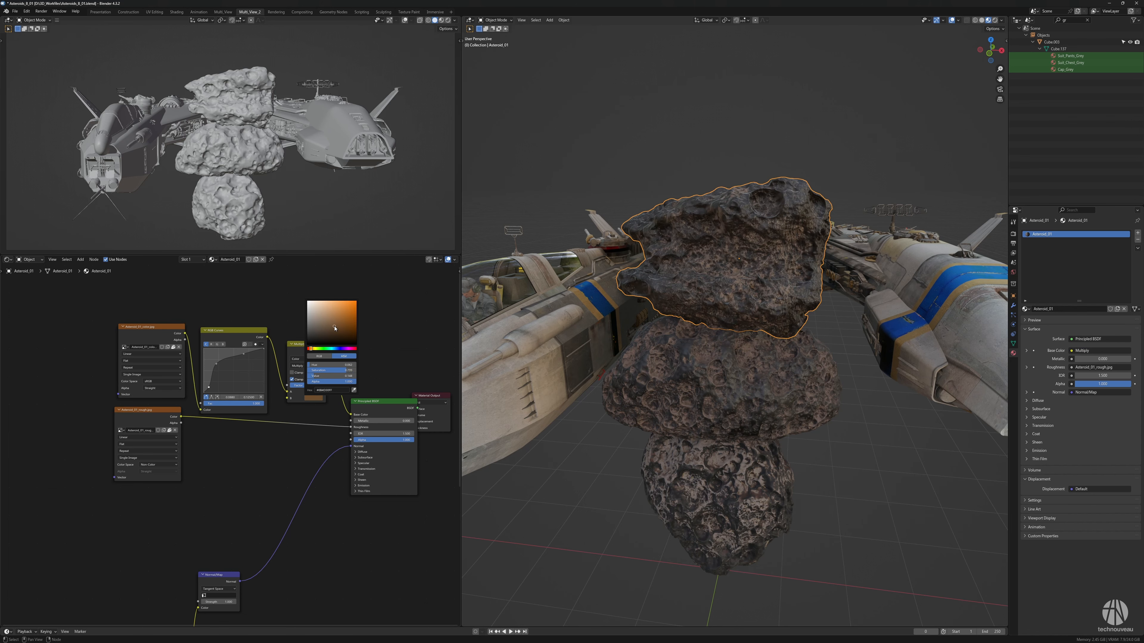
pyautogui.moveTo(316, 386)
pyautogui.mouseDown()
pyautogui.moveTo(290, 386)
pyautogui.moveTo(310, 386)
pyautogui.mouseUp()
# Select all three asteroids, rotate them together about the Y axis and raise them along Z
pyautogui.scroll(-6, 778, 317)
pyautogui.moveTo(788, 317); pyautogui.dragTo(768, 315, button='middle')
pyautogui.keyDown('shift'); pyautogui.click(732, 343); pyautogui.keyUp('shift')
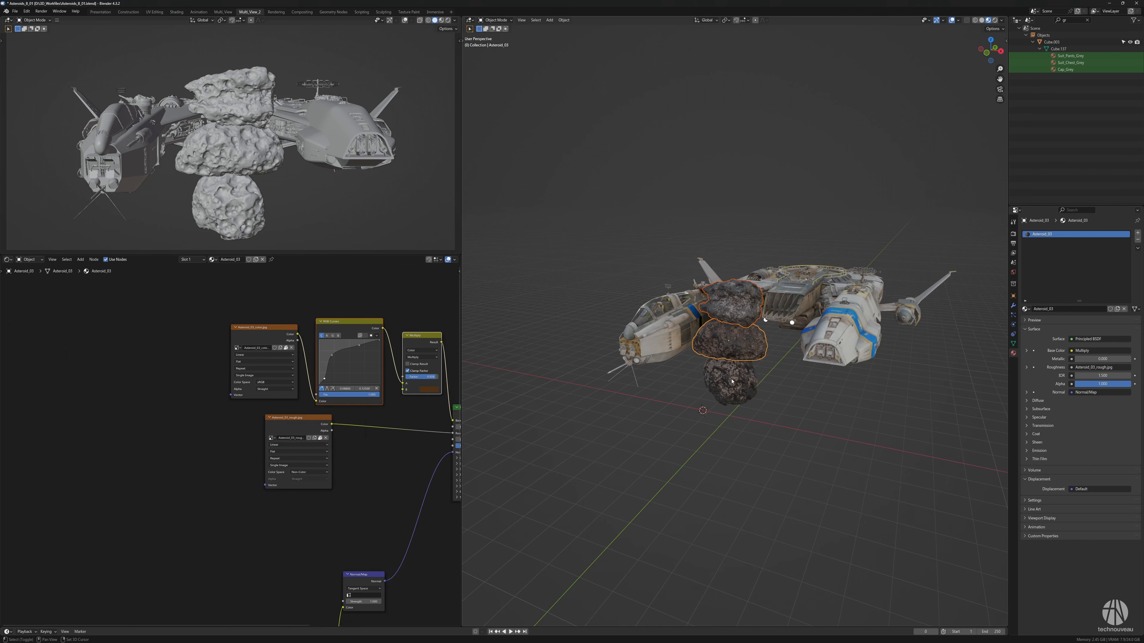
pyautogui.keyDown('shift'); pyautogui.click(733, 386); pyautogui.keyUp('shift')
pyautogui.press('r')
pyautogui.press('y')
pyautogui.click(778, 361)
pyautogui.press('g')
pyautogui.press('z')
pyautogui.click(767, 332)
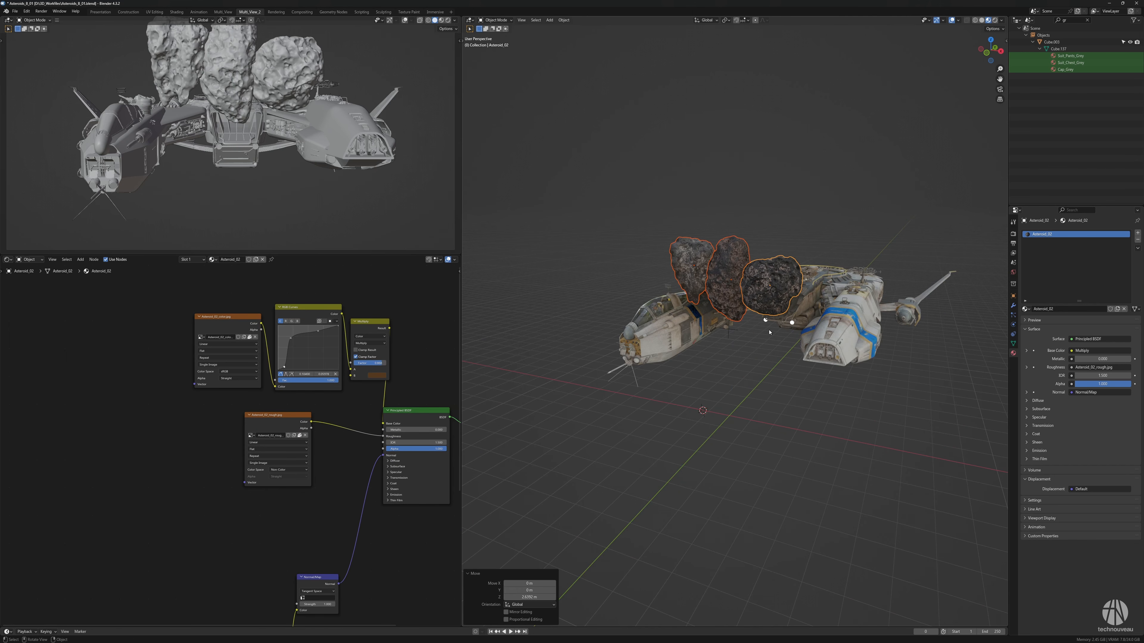
# Lower Asteroid_02 along Z to below the spaceship and Asteroid_03 to a height between the other two asteroids
pyautogui.click(767, 292)
pyautogui.press('g')
pyautogui.press('z')
pyautogui.click(769, 395)
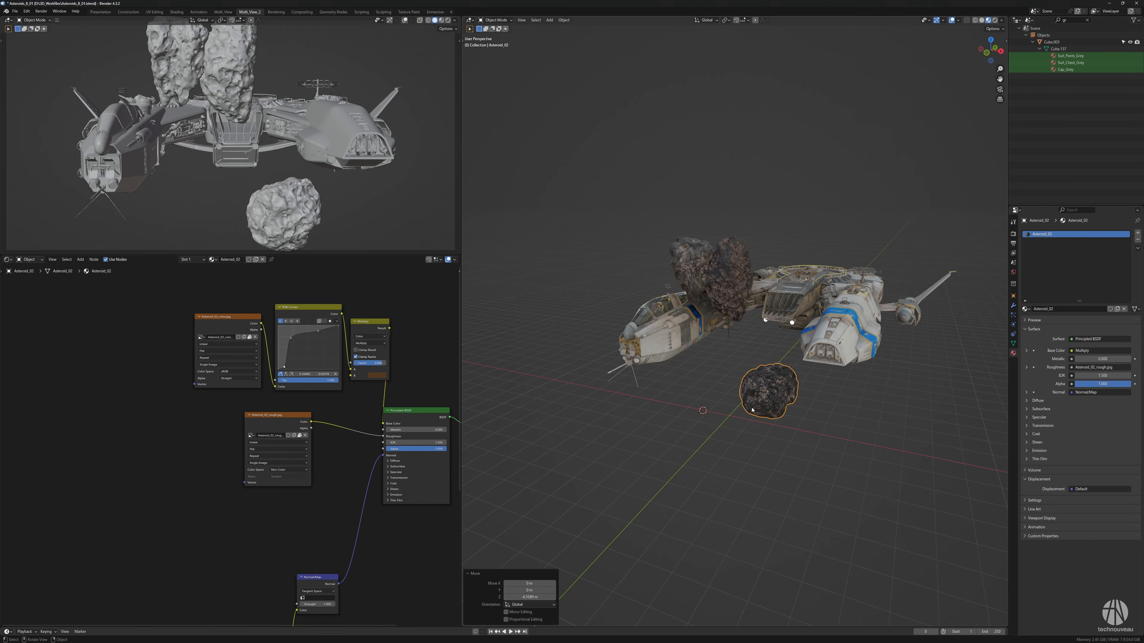
pyautogui.click(732, 293)
pyautogui.press('g')
pyautogui.press('z')
pyautogui.click(732, 347)
# Lower Asteroid_01 slightly along Z and render a test image of the scene
pyautogui.click(698, 274)
pyautogui.press('g')
pyautogui.press('z')
pyautogui.click(697, 297)
pyautogui.press('F12')
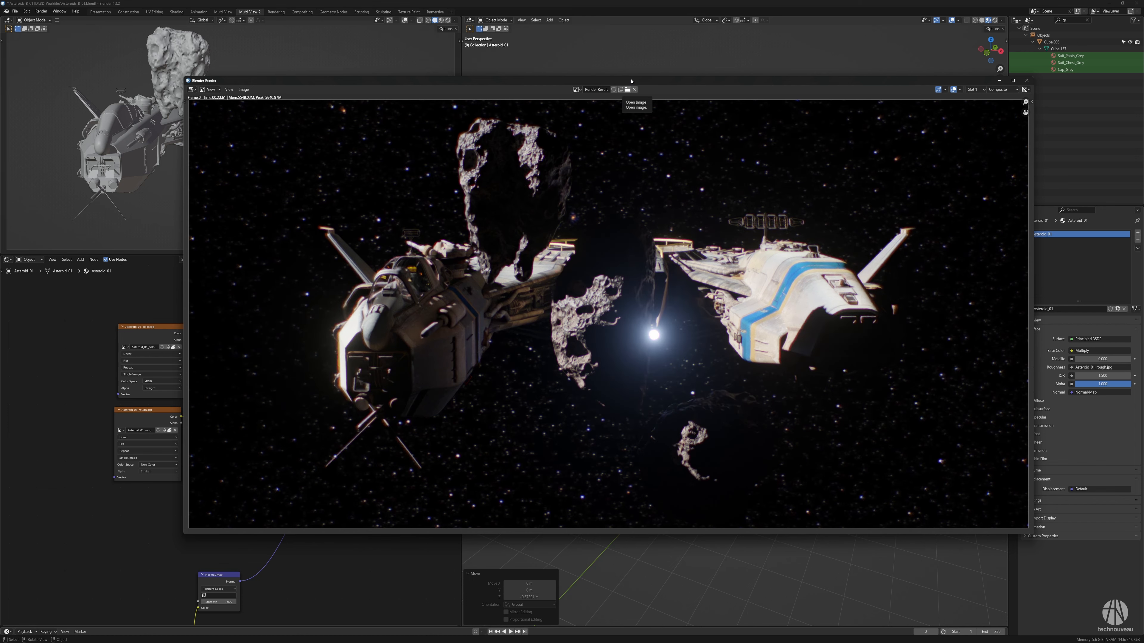
pyautogui.click(1026, 81)
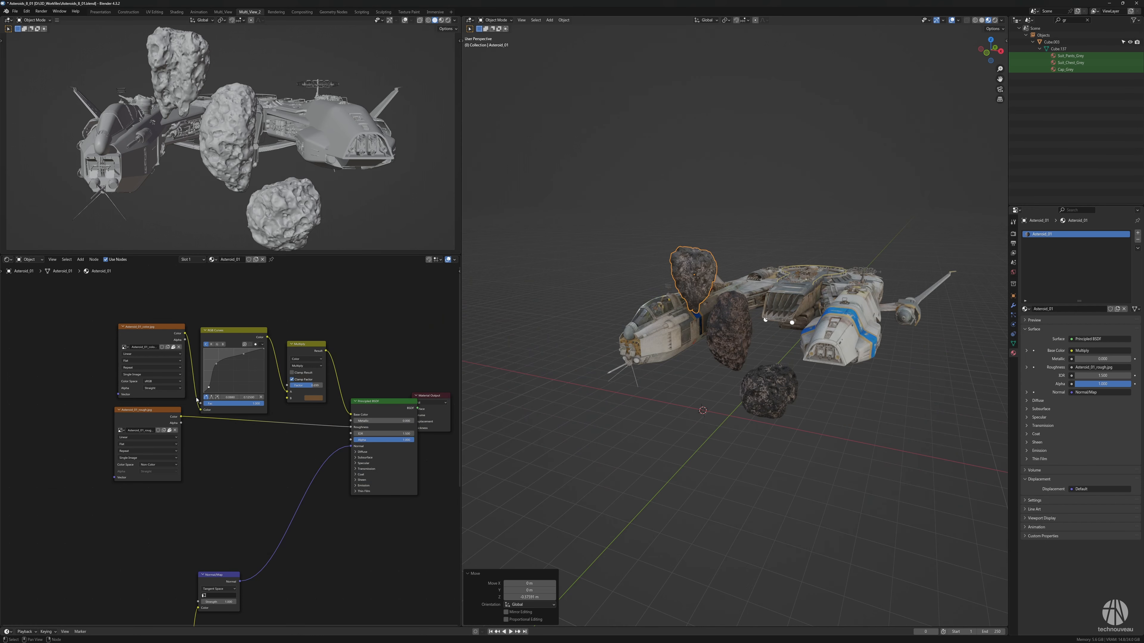
# Switch the node editor from object to world shading and set the camera viewport to rendered shading
pyautogui.click(30, 260)
pyautogui.click(32, 284)
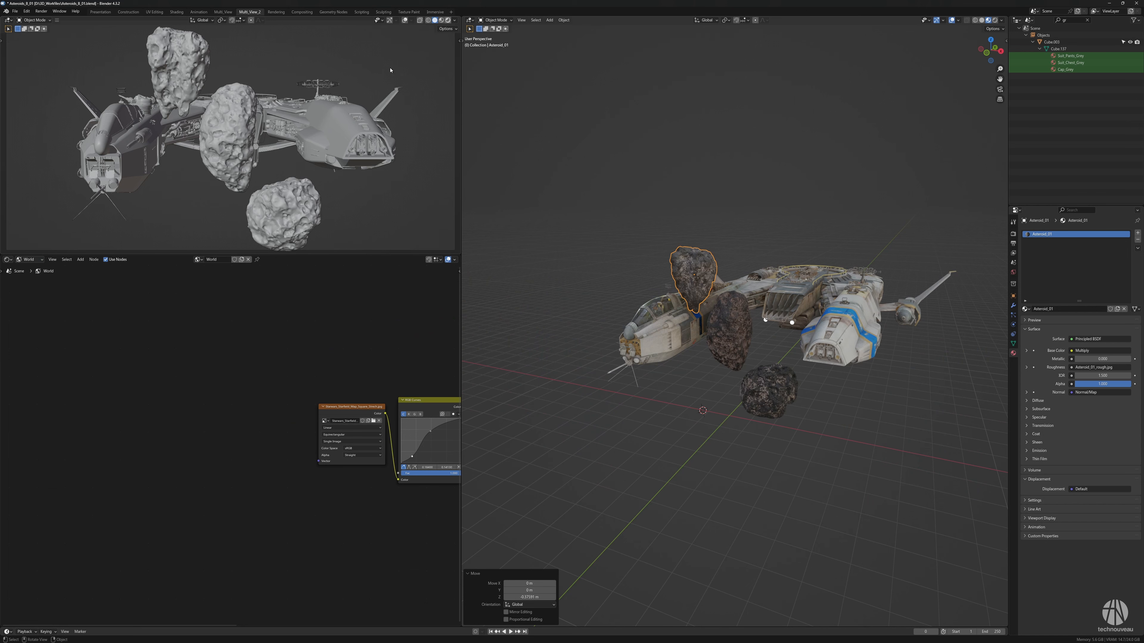
pyautogui.click(448, 21)
pyautogui.moveTo(318, 379); pyautogui.dragTo(261, 370, button='middle')
pyautogui.scroll(2, 262, 369)
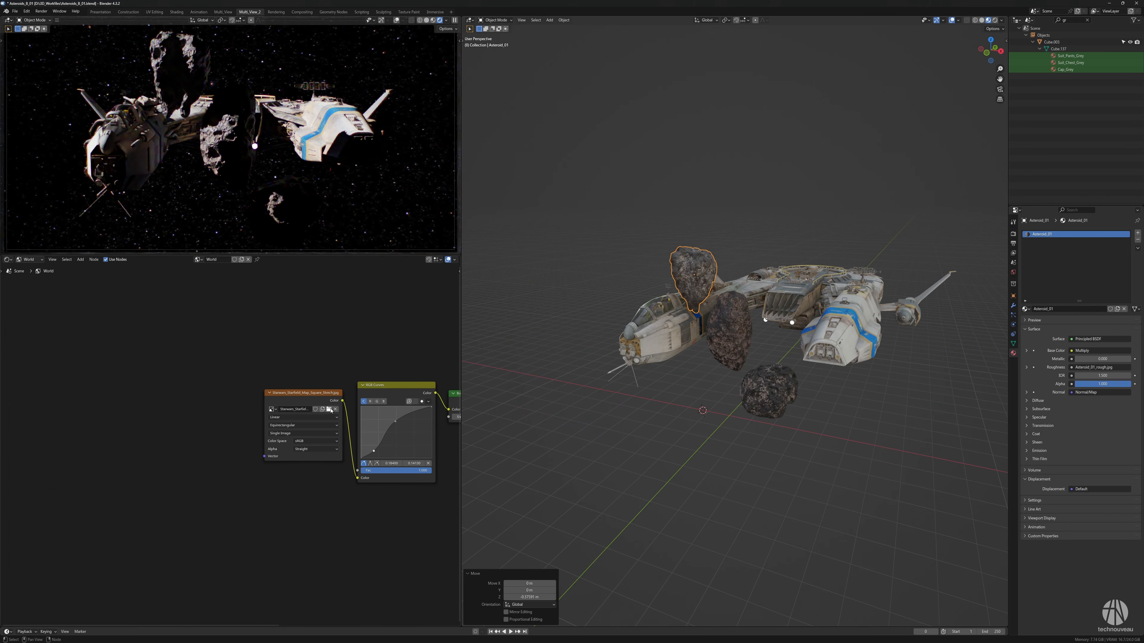
# Replace the world's starfield image with the square small-stars map and adjust the midpoint of its RGB curve
pyautogui.click(329, 409)
pyautogui.scroll(-4, 503, 488)
pyautogui.click(544, 505)
pyautogui.click(688, 544)
pyautogui.moveTo(401, 427); pyautogui.dragTo(392, 426)
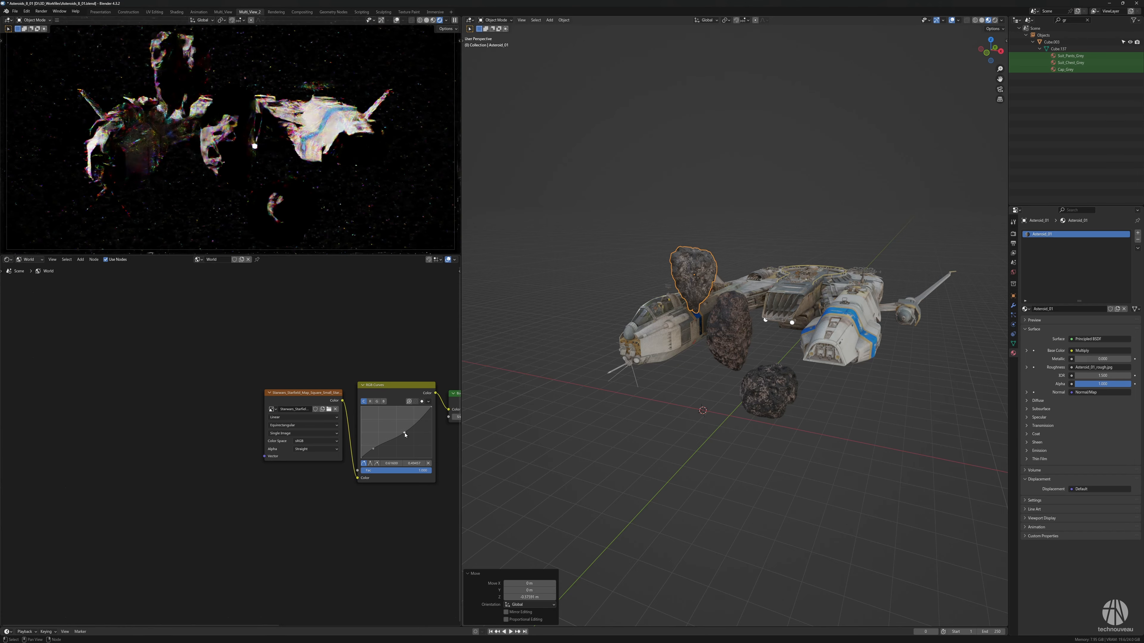
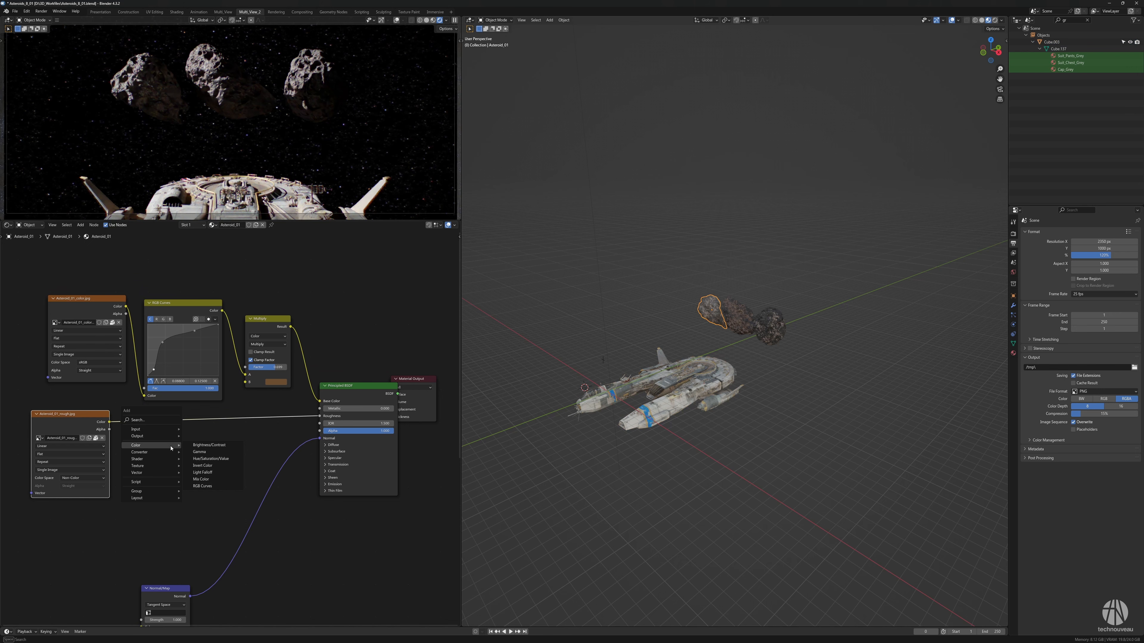
# Try a Color Ramp node between Asteroid_01's roughness texture and Roughness, with its black and white stops closer together
pyautogui.click(202, 465)
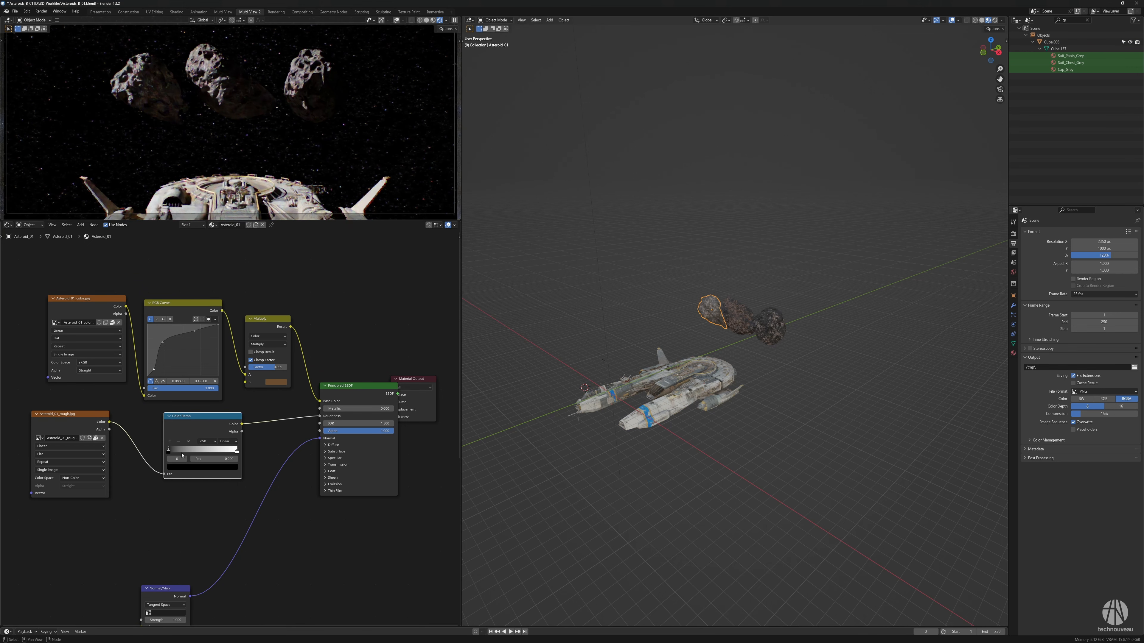
pyautogui.scroll(4, 720, 346)
pyautogui.moveTo(171, 453); pyautogui.dragTo(217, 455)
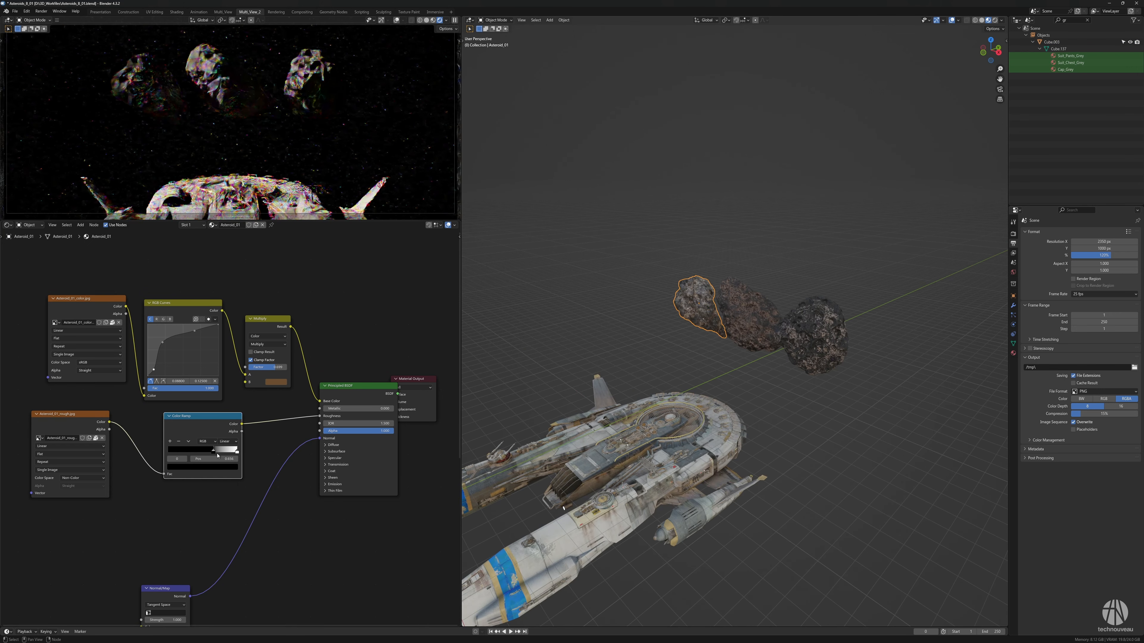
pyautogui.press('g')
pyautogui.hotkey('ctrl', 'z')
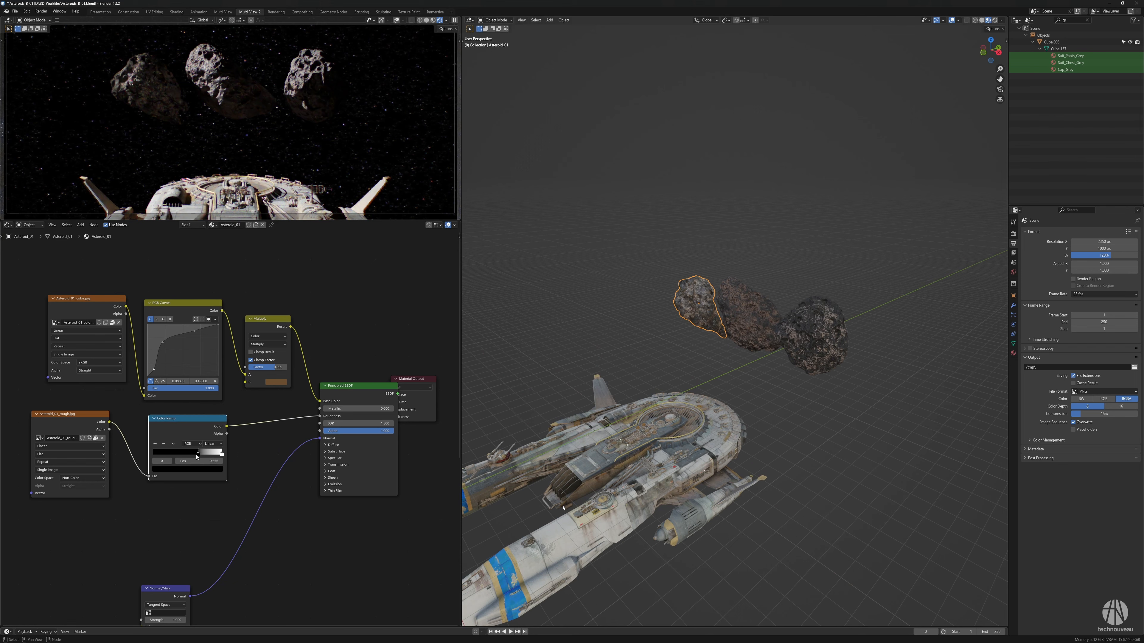
pyautogui.moveTo(221, 454)
pyautogui.mouseDown()
pyautogui.moveTo(177, 454)
pyautogui.moveTo(213, 454)
pyautogui.mouseUp()
pyautogui.press('g')
pyautogui.press('g')
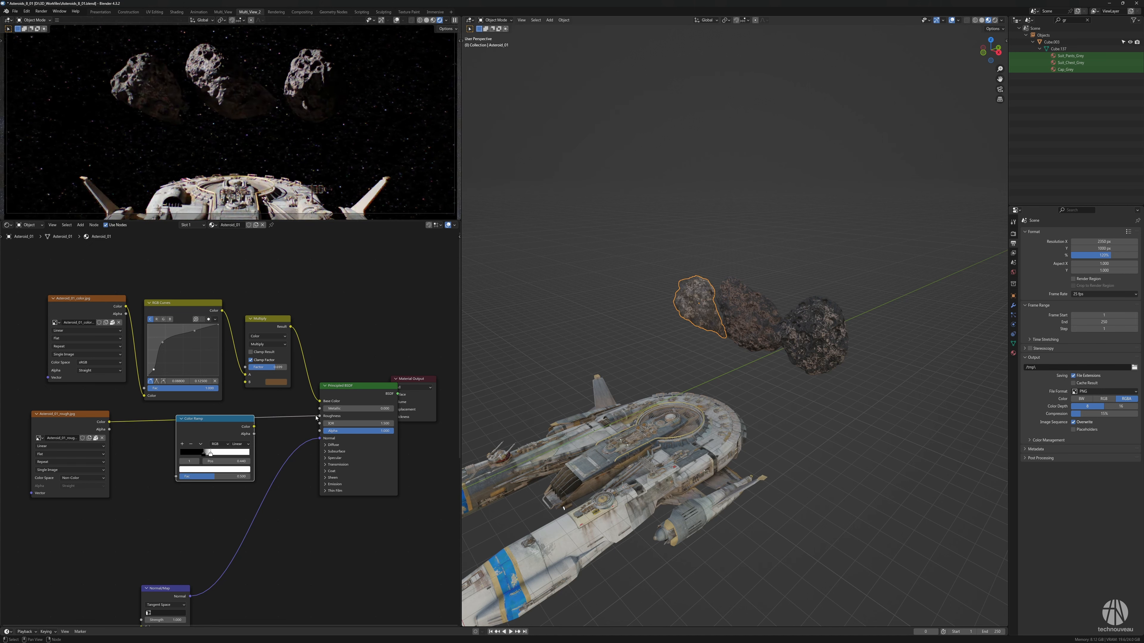
# Insert a Brightness/Contrast node between Asteroid_01's Multiply node and Base Color and set its brightness to 0.2
pyautogui.moveTo(196, 302); pyautogui.dragTo(193, 292)
pyautogui.moveTo(266, 319); pyautogui.dragTo(251, 304)
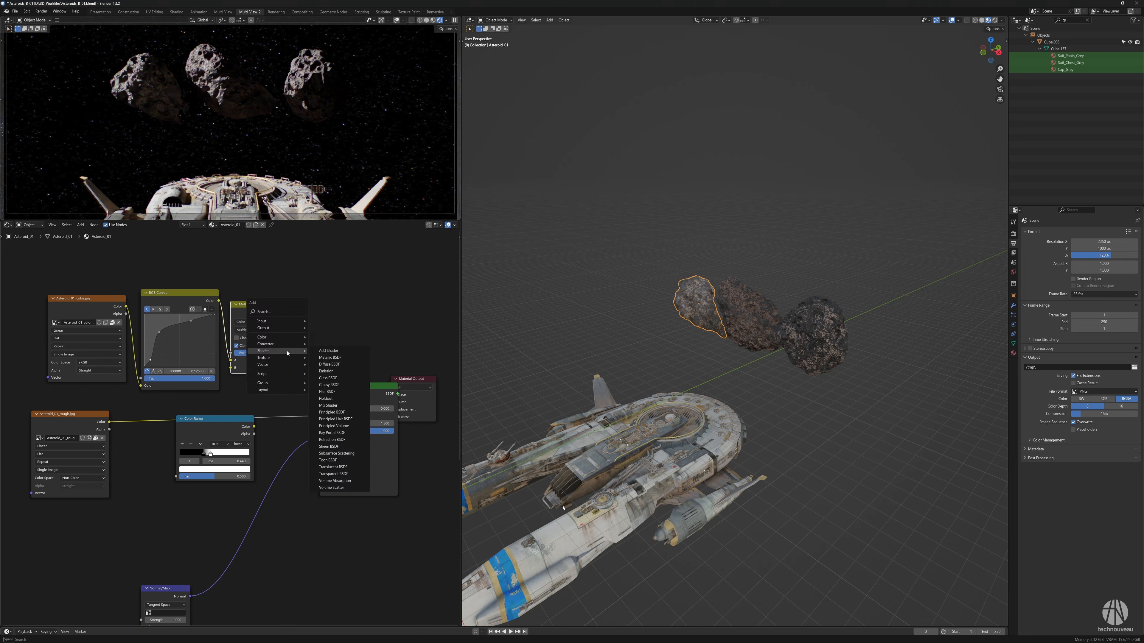
pyautogui.click(330, 339)
pyautogui.click(311, 342)
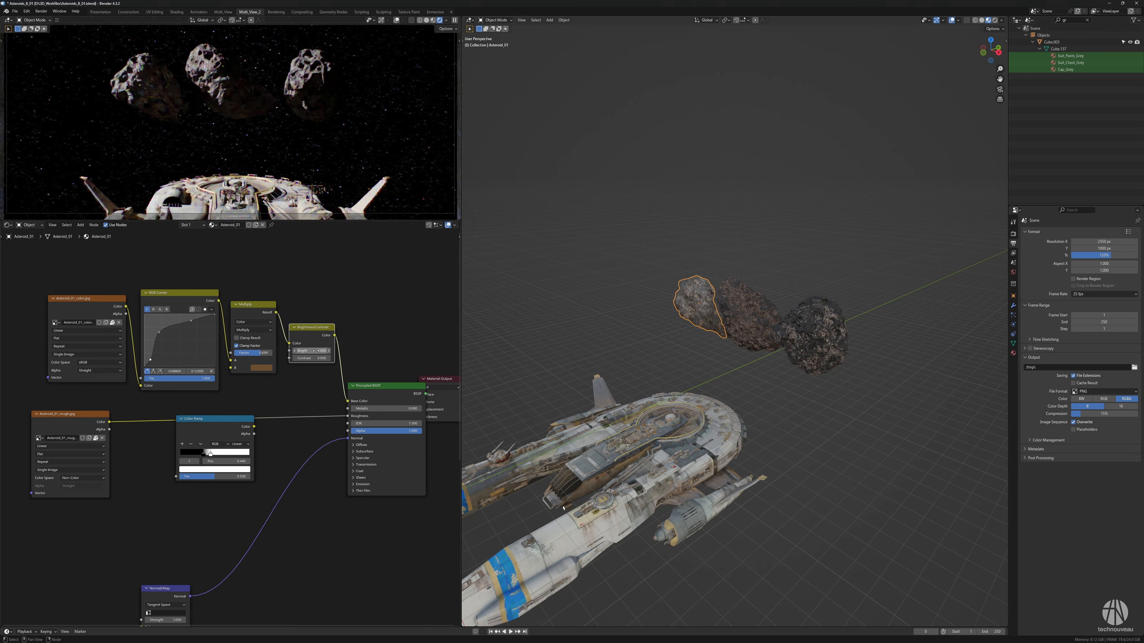
pyautogui.moveTo(311, 351)
pyautogui.mouseDown()
pyautogui.moveTo(338, 350)
pyautogui.moveTo(302, 351)
pyautogui.mouseUp()
pyautogui.moveTo(676, 315); pyautogui.dragTo(766, 315, button='middle')
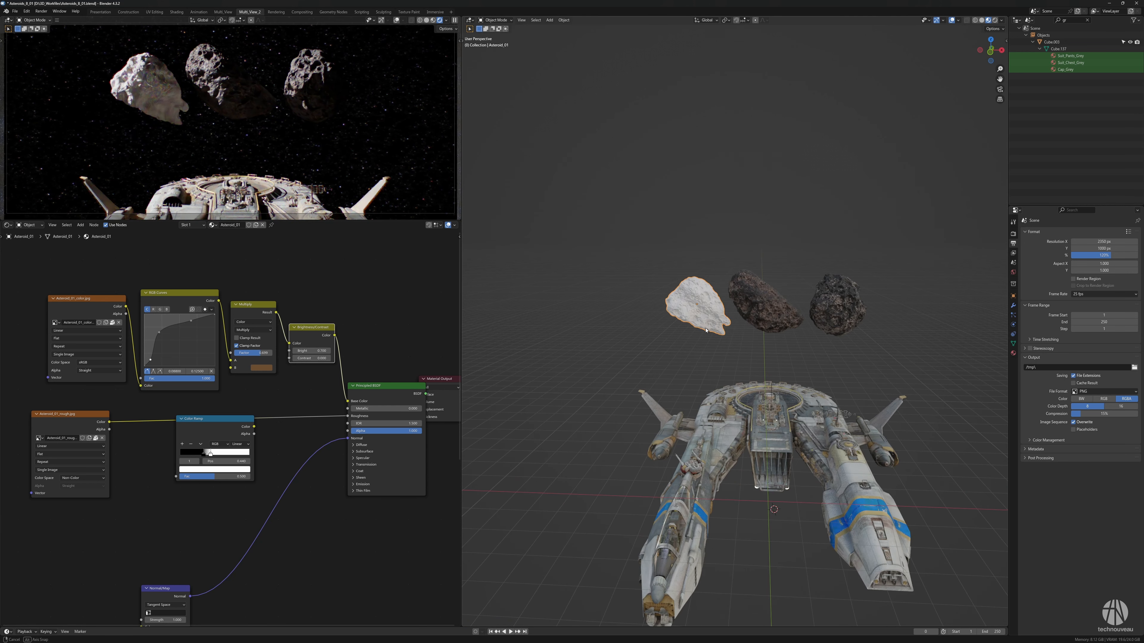
pyautogui.click(309, 351)
pyautogui.write('0.2')
pyautogui.press('Return')
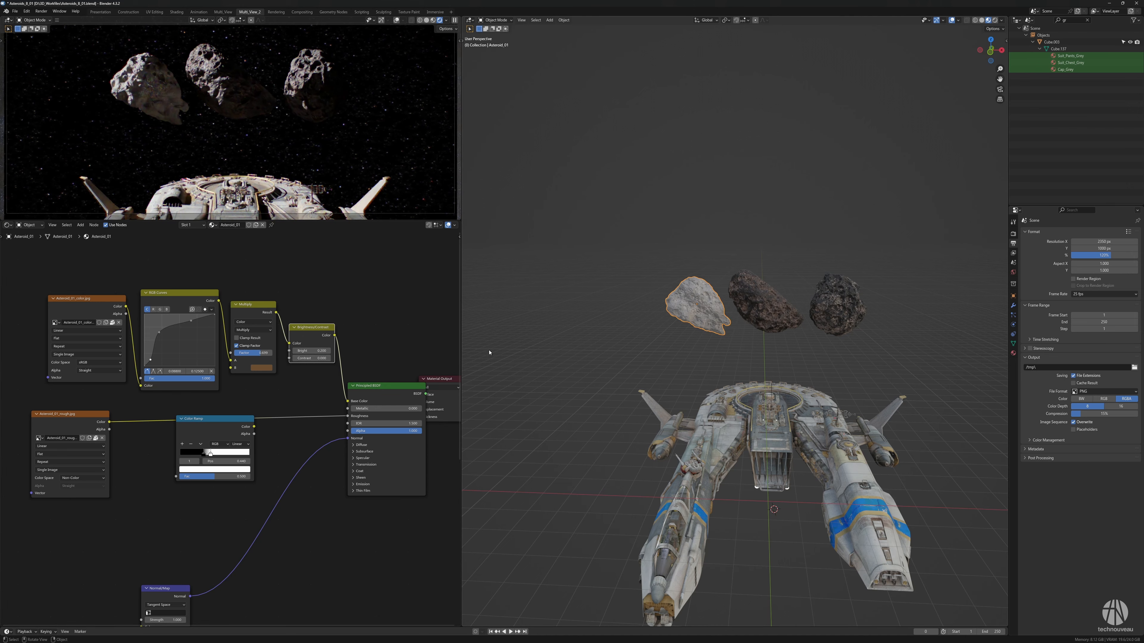
# Render a test image and remove the Brightness/Contrast node from Asteroid_01's material
pyautogui.press('F12')
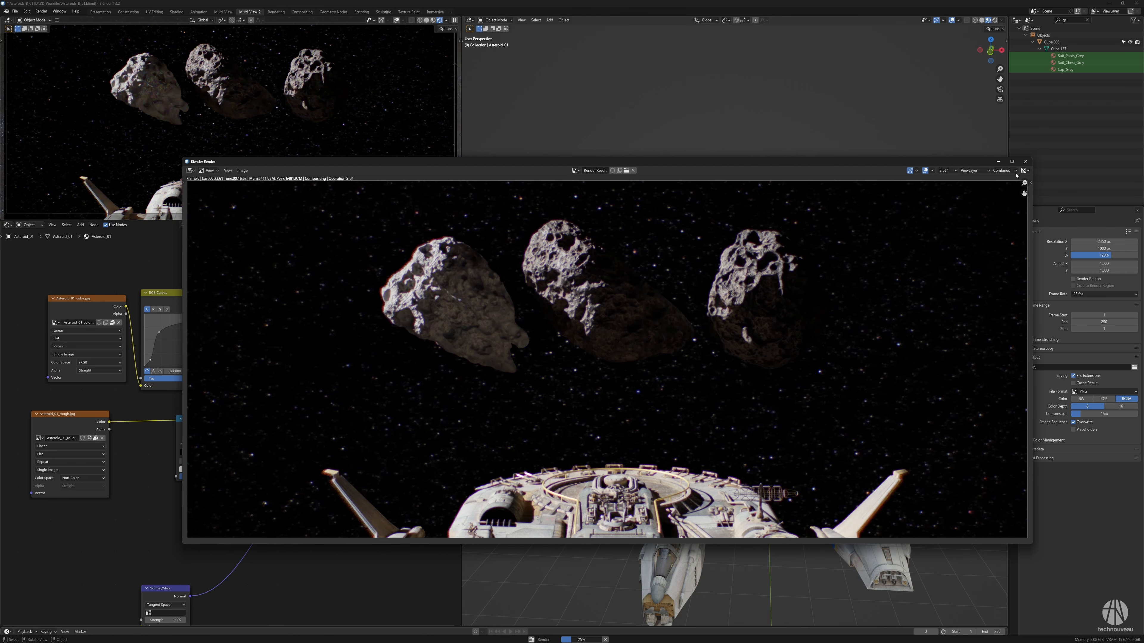
pyautogui.press('Escape')
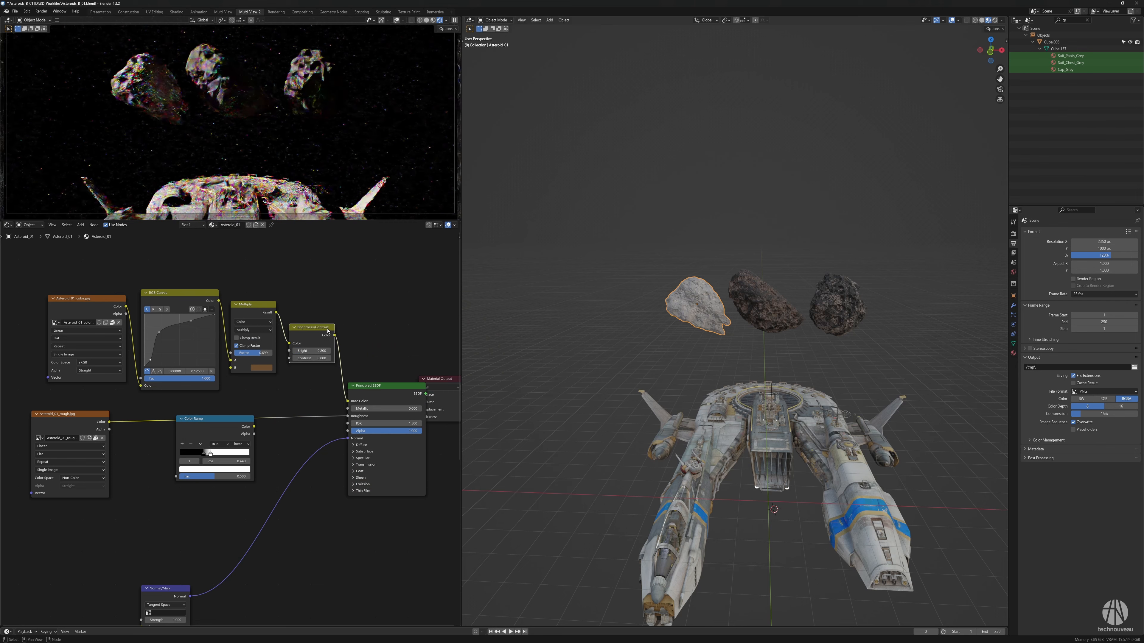
pyautogui.press('Escape')
pyautogui.hotkey('ctrl', 'x')
pyautogui.scroll(-1, 581, 343)
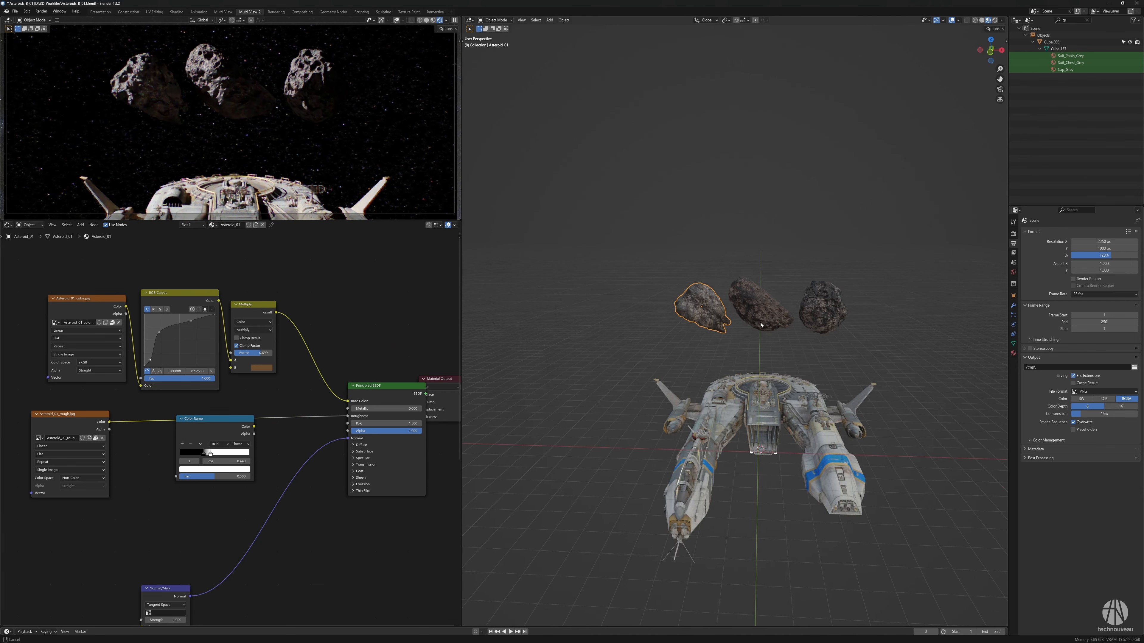
# Select all three asteroids above the spaceship and scale them up together to about 2.5 times their size
pyautogui.moveTo(648, 347); pyautogui.dragTo(633, 352, button='middle')
pyautogui.keyDown('shift'); pyautogui.click(716, 317); pyautogui.keyUp('shift')
pyautogui.keyDown('shift'); pyautogui.click(768, 325); pyautogui.keyUp('shift')
pyautogui.moveTo(776, 331); pyautogui.dragTo(762, 338, button='middle')
pyautogui.press('s')
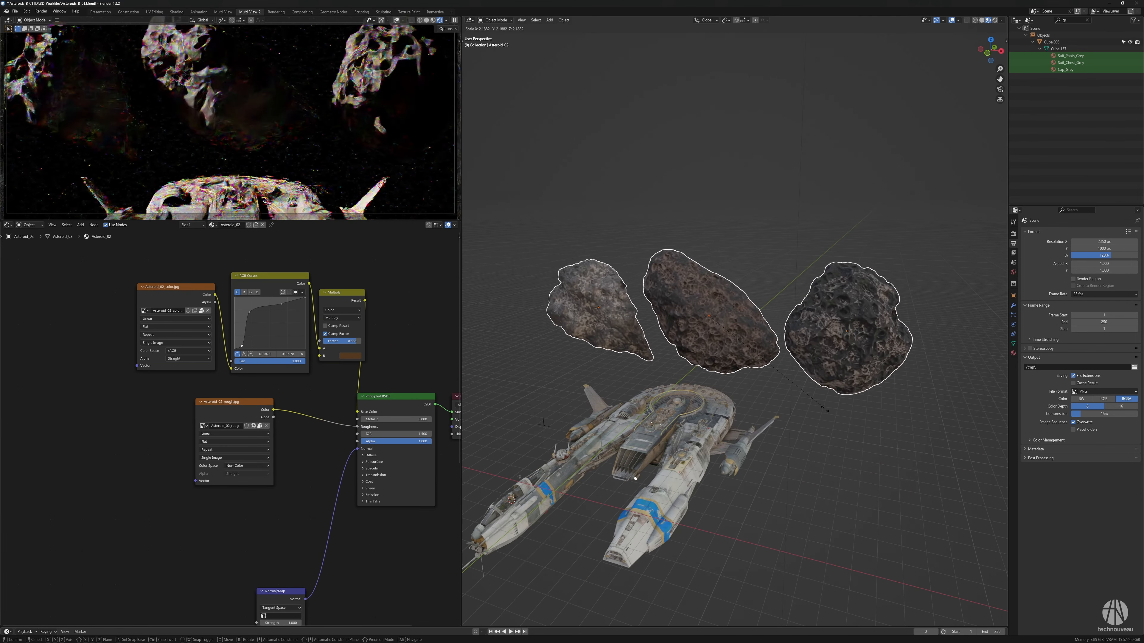
pyautogui.click(854, 397)
# Move the three asteroids farther ahead of the spaceship along Y and adjust their height along Z
pyautogui.scroll(-3, 846, 398)
pyautogui.moveTo(840, 401); pyautogui.dragTo(775, 396, button='middle')
pyautogui.press('g')
pyautogui.press('y')
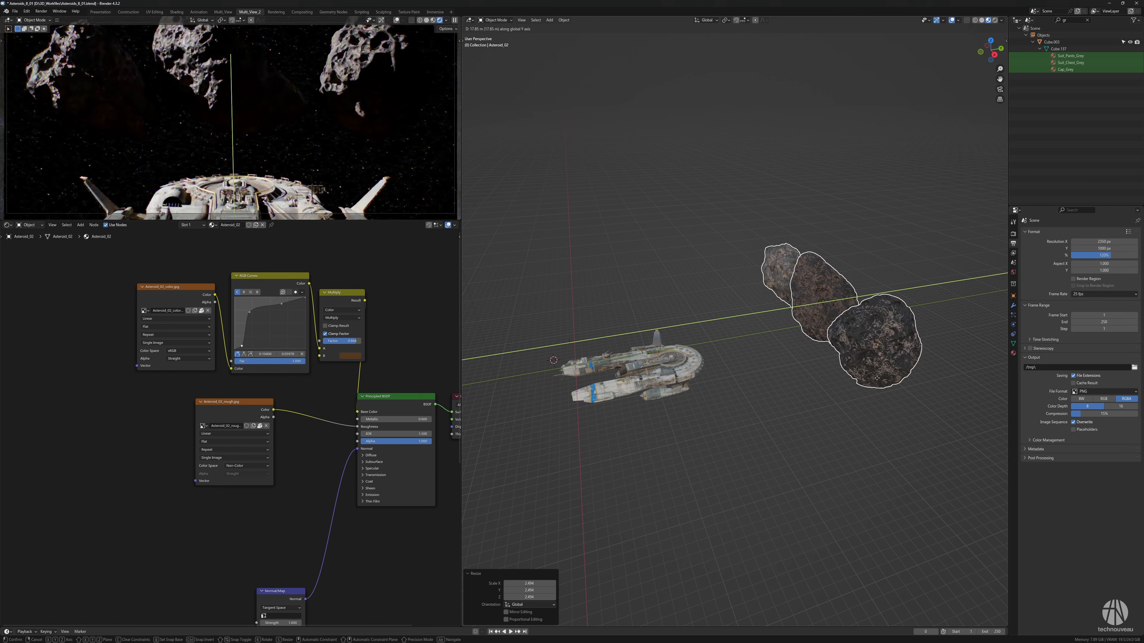
pyautogui.click(865, 382)
pyautogui.scroll(-2, 865, 382)
pyautogui.moveTo(864, 383); pyautogui.dragTo(847, 381, button='middle')
pyautogui.press('g')
pyautogui.press('z')
pyautogui.click(843, 377)
# Spread the outer asteroids apart by moving Asteroid_01 and Asteroid_02 outward along X
pyautogui.click(741, 311)
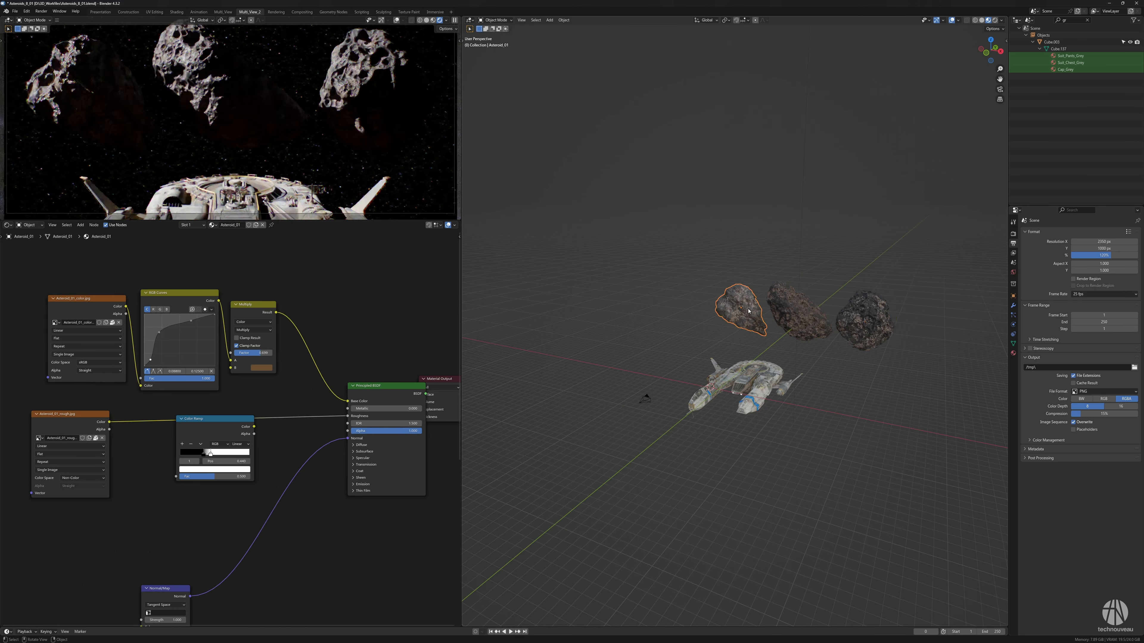
pyautogui.press('g')
pyautogui.press('x')
pyautogui.click(711, 308)
pyautogui.click(866, 324)
pyautogui.press('g')
pyautogui.press('x')
pyautogui.click(912, 331)
# Create linked duplicates of all three asteroids and place them farther back along Y as a second row
pyautogui.keyDown('shift'); pyautogui.moveTo(873, 340); pyautogui.dragTo(764, 379, button='middle'); pyautogui.keyUp('shift')
pyautogui.keyDown('shift'); pyautogui.click(712, 355); pyautogui.keyUp('shift')
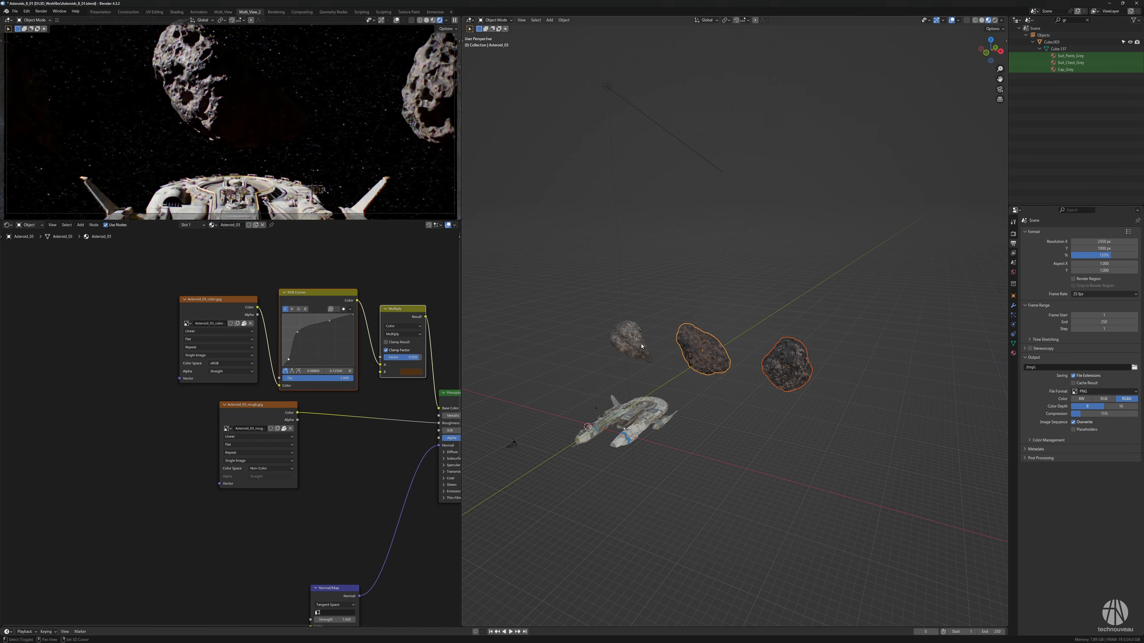
pyautogui.moveTo(707, 356); pyautogui.dragTo(671, 368, button='middle')
pyautogui.keyDown('shift'); pyautogui.click(663, 308); pyautogui.keyUp('shift')
pyautogui.hotkey('alt', 'd')
pyautogui.press('y')
pyautogui.click(812, 318)
pyautogui.keyDown('shift'); pyautogui.moveTo(810, 319); pyautogui.dragTo(738, 344, button='middle'); pyautogui.keyUp('shift')
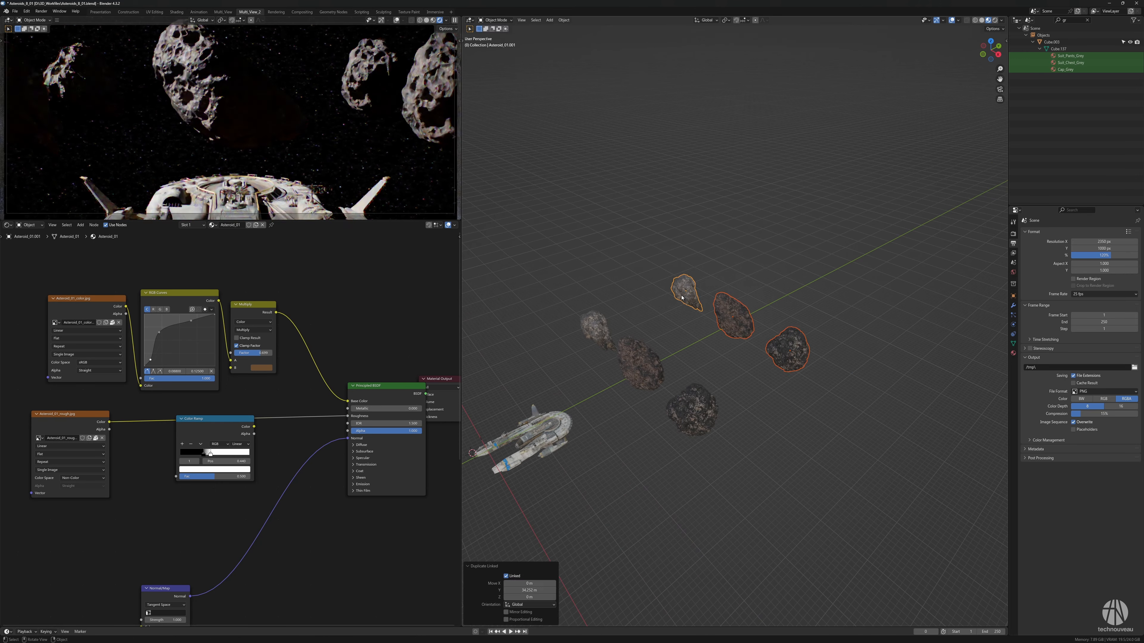
# Rotate the back-row copy of Asteroid_01 about Y and turn the back-row copy of Asteroid_03
pyautogui.click(683, 293)
pyautogui.press('r')
pyautogui.press('y')
pyautogui.click(694, 299)
pyautogui.click(733, 317)
pyautogui.press('r')
pyautogui.click(782, 354)
# Move the back-row Asteroid_02 copy to the middle along X and the Asteroid_03 copy to the outer side
pyautogui.press('g')
pyautogui.press('x')
pyautogui.click(736, 327)
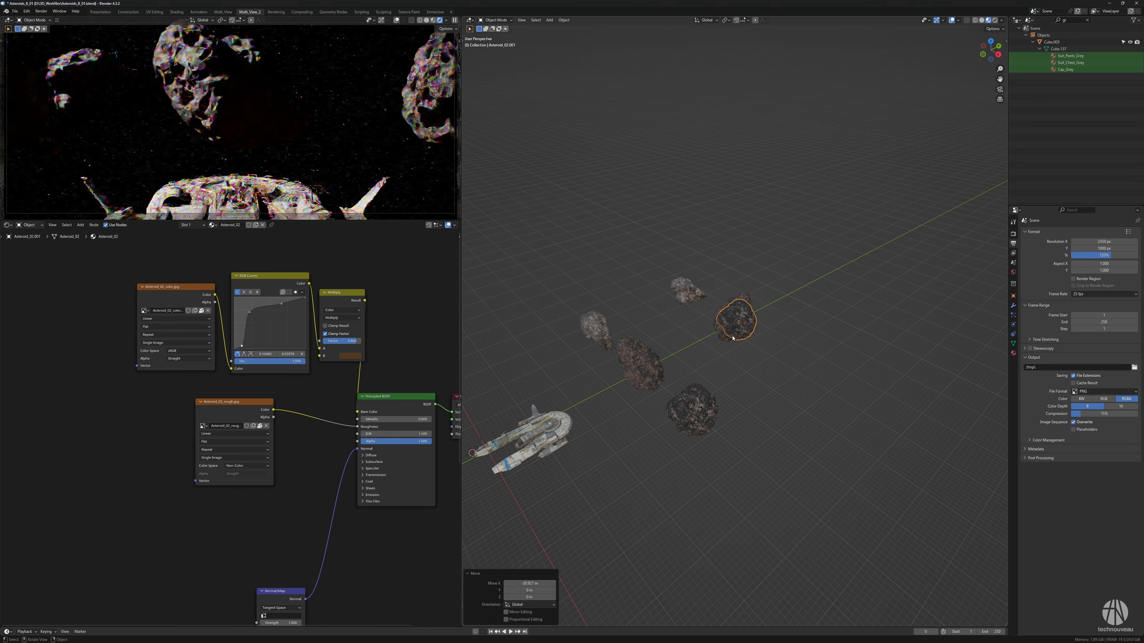
pyautogui.click(733, 313)
pyautogui.press('g')
pyautogui.press('x')
pyautogui.click(772, 334)
# Shift the back-row Asteroid_02 copy slightly along X, rotate it and scale it along Z
pyautogui.moveTo(776, 321); pyautogui.dragTo(805, 314, button='middle')
pyautogui.click(722, 335)
pyautogui.press('g')
pyautogui.press('x')
pyautogui.click(702, 331)
pyautogui.press('r')
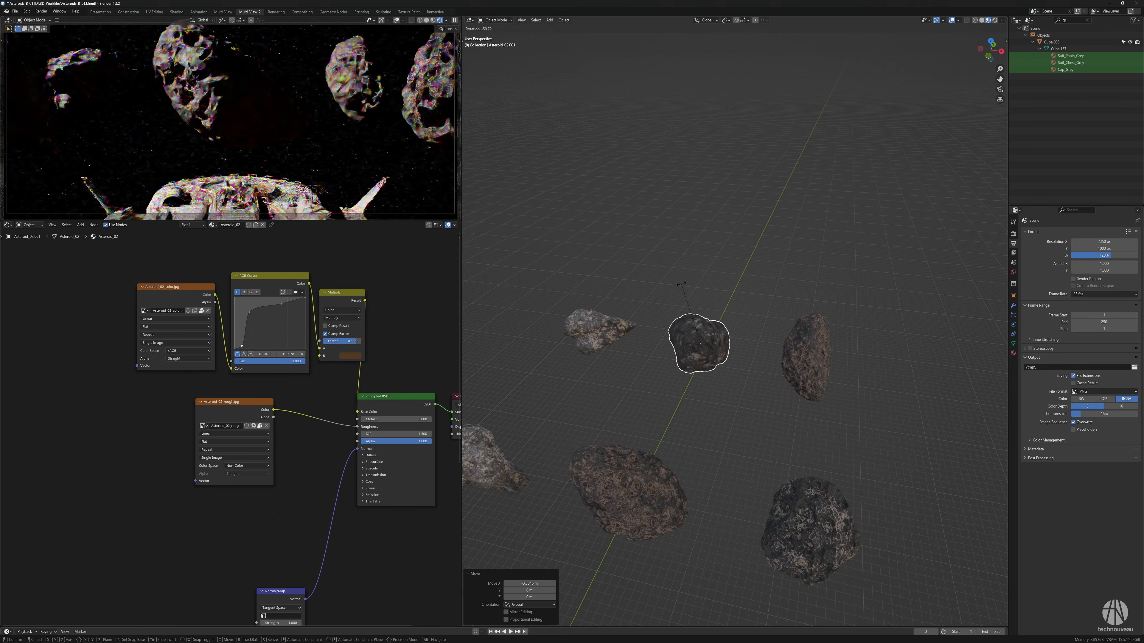
pyautogui.click(691, 333)
pyautogui.moveTo(691, 334); pyautogui.dragTo(711, 334, button='middle')
pyautogui.press('s')
pyautogui.press('z')
pyautogui.moveTo(700, 387); pyautogui.dragTo(645, 390, button='middle')
pyautogui.click(707, 374)
# Offset a back-row asteroid along Y and rotate it to vary its orientation
pyautogui.scroll(-3, 712, 378)
pyautogui.moveTo(713, 378); pyautogui.dragTo(741, 390, button='middle')
pyautogui.click(660, 345)
pyautogui.press('g')
pyautogui.press('y')
pyautogui.click(712, 391)
pyautogui.press('r')
pyautogui.click(702, 390)
# Stagger the back row by moving the Asteroid_03 copy and a neighbouring asteroid along Y
pyautogui.click(749, 435)
pyautogui.moveTo(749, 434); pyautogui.dragTo(716, 434, button='middle')
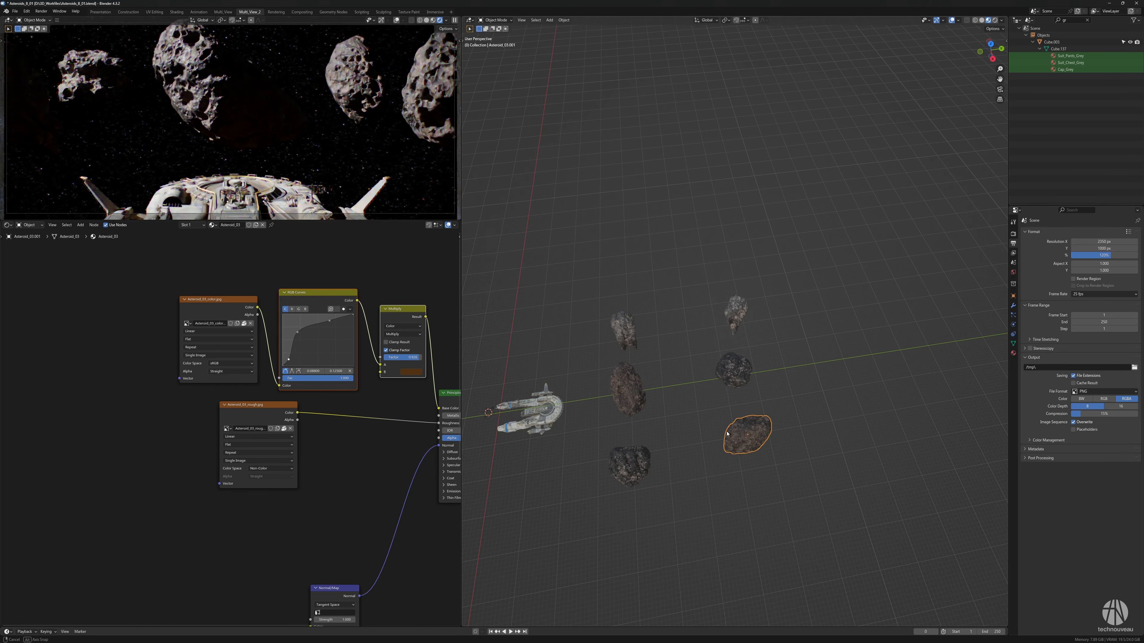
pyautogui.press('g')
pyautogui.press('y')
pyautogui.click(761, 431)
pyautogui.click(735, 319)
pyautogui.press('g')
pyautogui.press('y')
pyautogui.click(717, 378)
# Adjust the height of the back-row Asteroid_02 copy along Z
pyautogui.moveTo(717, 378); pyautogui.dragTo(731, 350, button='middle')
pyautogui.press('g')
pyautogui.press('z')
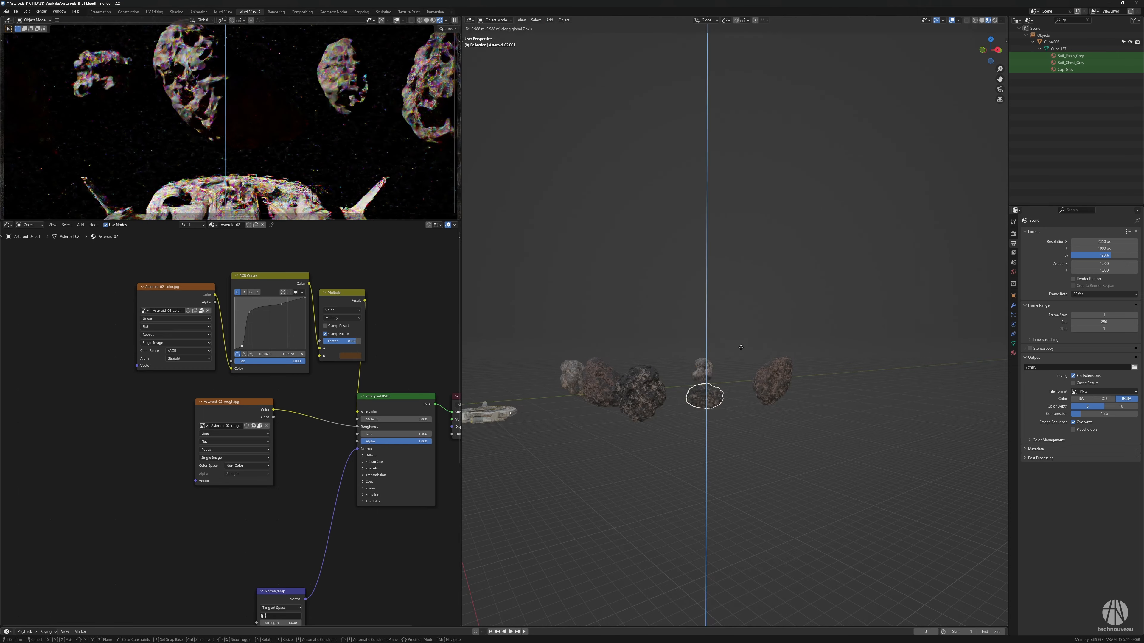
pyautogui.click(723, 374)
# Move the three back-row asteroids together along Y and place linked duplicates of them higher up along Z
pyautogui.keyDown('shift'); pyautogui.click(704, 369); pyautogui.keyUp('shift')
pyautogui.keyDown('shift'); pyautogui.click(773, 384); pyautogui.keyUp('shift')
pyautogui.moveTo(773, 384); pyautogui.dragTo(833, 400, button='middle')
pyautogui.press('g')
pyautogui.press('y')
pyautogui.click(822, 387)
pyautogui.hotkey('shift', 'd')
pyautogui.press('z')
pyautogui.click(831, 349)
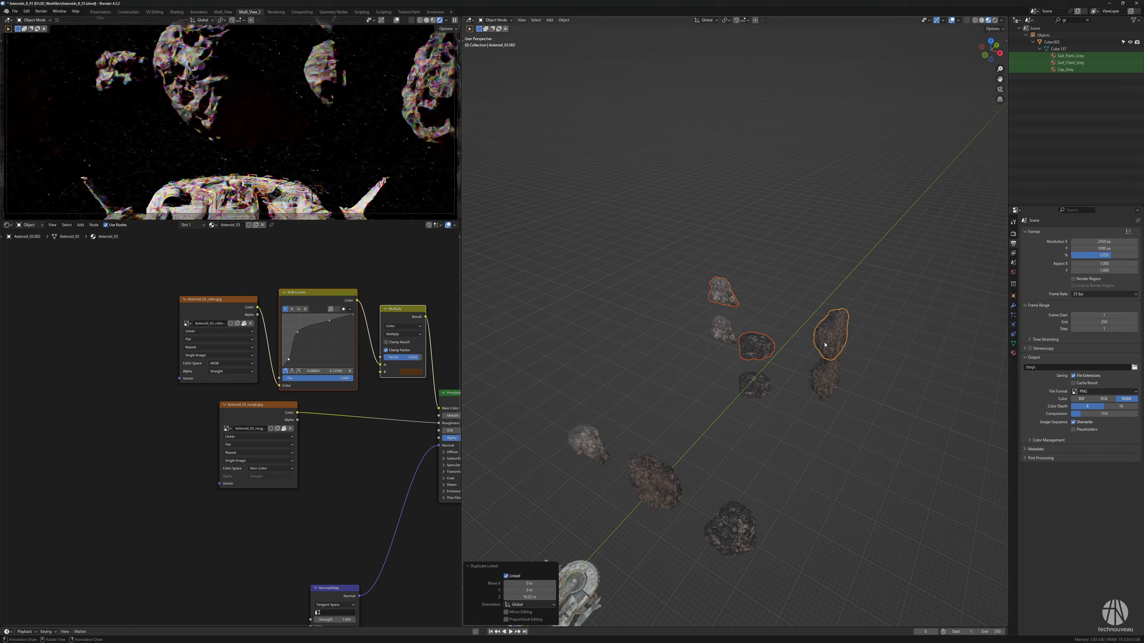
# Rearrange the three upper duplicates so Asteroid_03 and Asteroid_02 sit on opposite sides of Asteroid_01
pyautogui.moveTo(831, 349); pyautogui.dragTo(811, 328, button='middle')
pyautogui.click(762, 344)
pyautogui.press('g')
pyautogui.click(826, 321)
pyautogui.press('g')
pyautogui.click(774, 331)
pyautogui.click(826, 321)
pyautogui.press('g')
pyautogui.click(723, 315)
pyautogui.click(703, 315)
pyautogui.press('g')
pyautogui.click(720, 318)
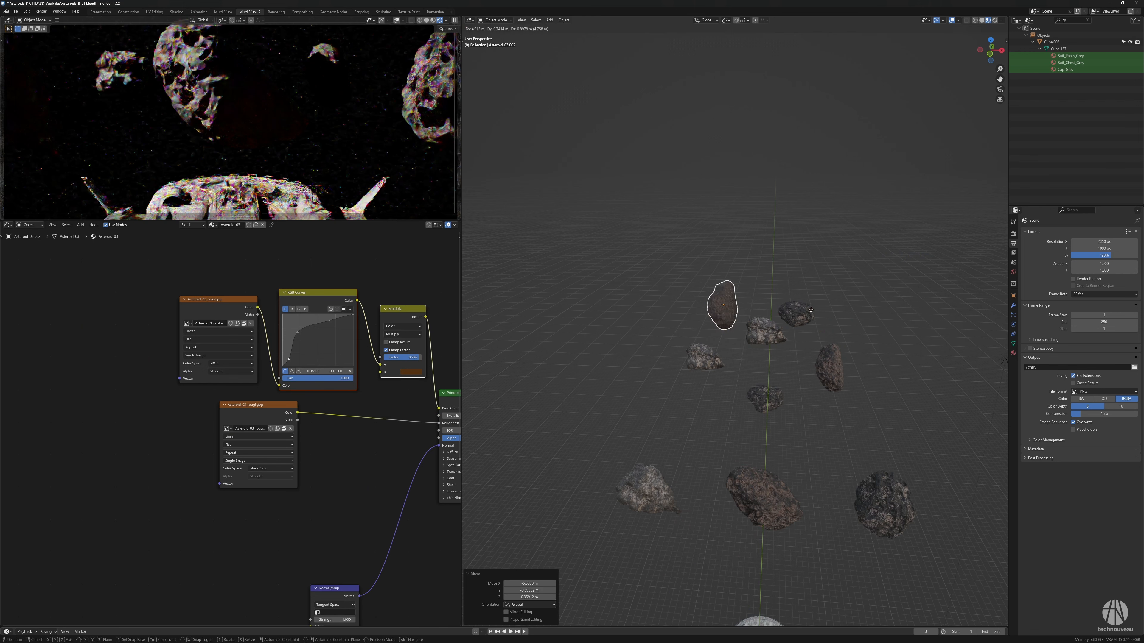
pyautogui.click(761, 314)
# Rotate the upper copies of Asteroid_03 and Asteroid_02 and enlarge the Asteroid_02 copy slightly
pyautogui.moveTo(761, 314); pyautogui.dragTo(838, 293, button='middle')
pyautogui.press('r')
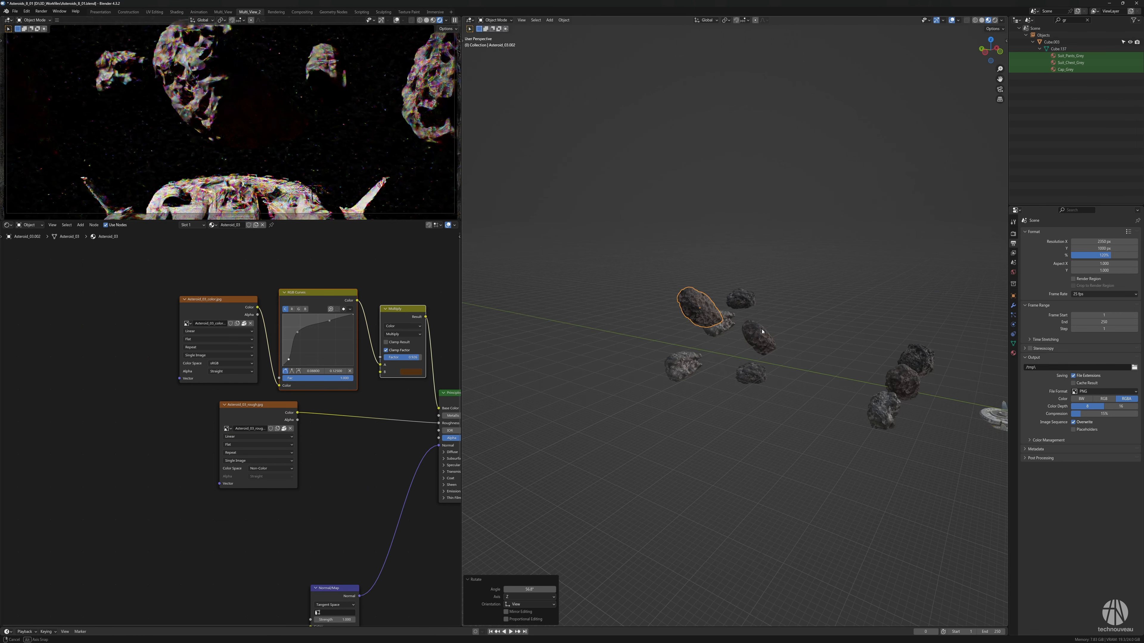
pyautogui.moveTo(792, 235); pyautogui.dragTo(707, 239, button='middle')
pyautogui.click(791, 311)
pyautogui.press('r')
pyautogui.click(839, 322)
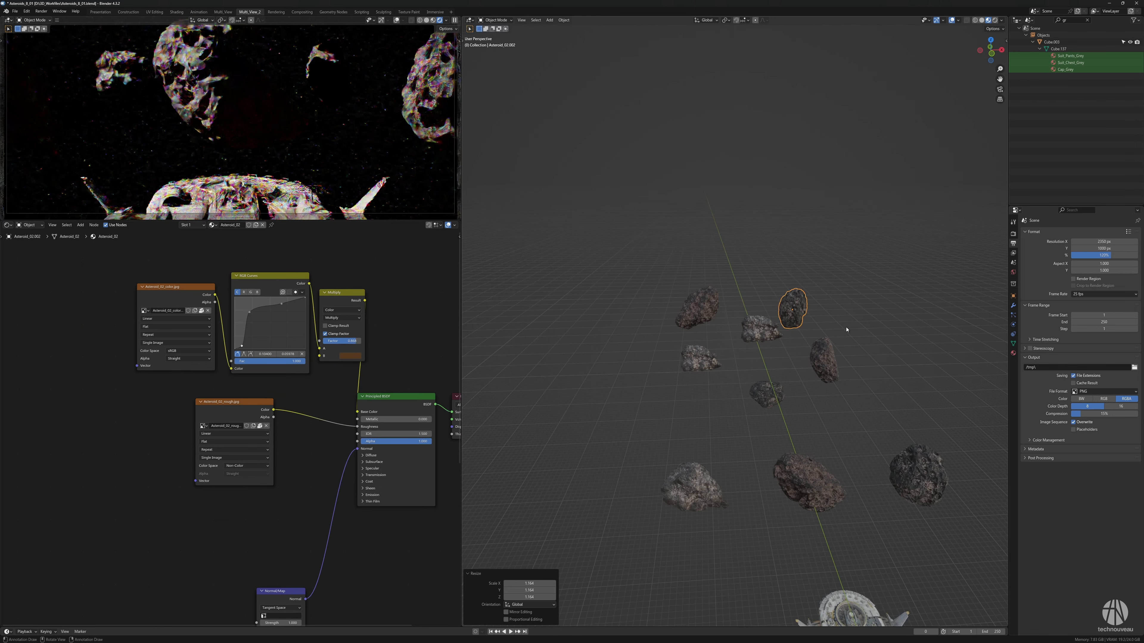
pyautogui.click(812, 318)
# Scale the upper Asteroid_02 copy along Y and move it outward along X
pyautogui.moveTo(812, 317)
pyautogui.mouseDown(button='middle')
pyautogui.moveTo(743, 306)
pyautogui.moveTo(866, 324)
pyautogui.moveTo(831, 309)
pyautogui.mouseUp(button='middle')
pyautogui.press('s')
pyautogui.press('y')
pyautogui.click(806, 316)
pyautogui.press('g')
pyautogui.press('x')
pyautogui.click(899, 324)
# Rotate the upper Asteroid_01 copy and scale it down to about 0.82 of its size
pyautogui.click(770, 327)
pyautogui.press('r')
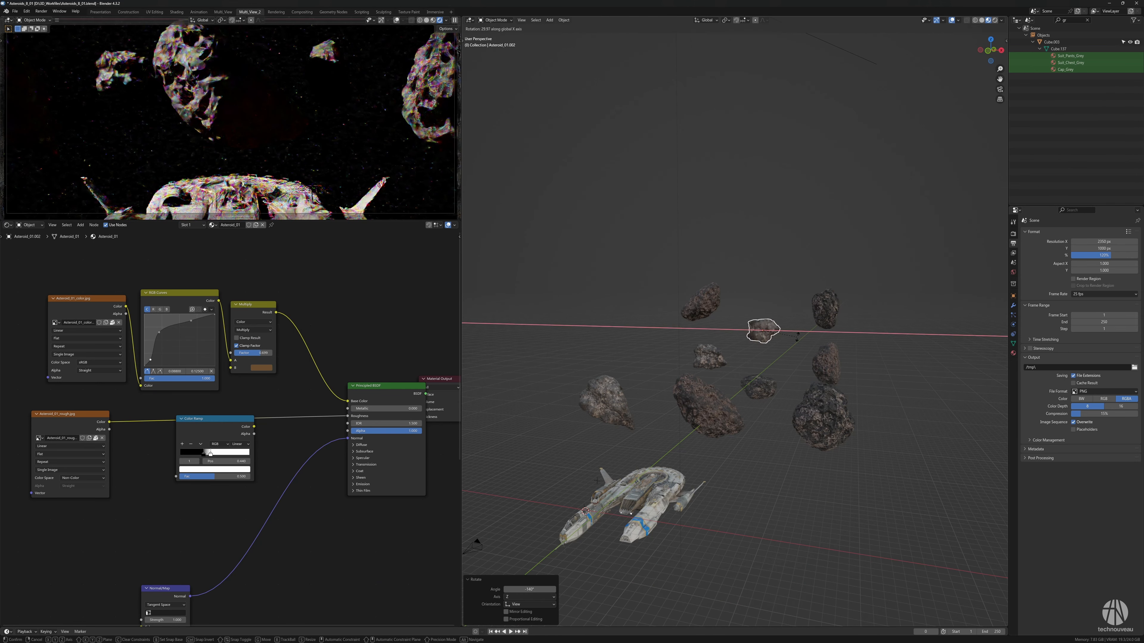
pyautogui.click(791, 370)
pyautogui.press('s')
pyautogui.moveTo(791, 370)
pyautogui.mouseDown(button='middle')
pyautogui.moveTo(806, 372)
pyautogui.moveTo(794, 369)
pyautogui.mouseUp(button='middle')
pyautogui.click(796, 363)
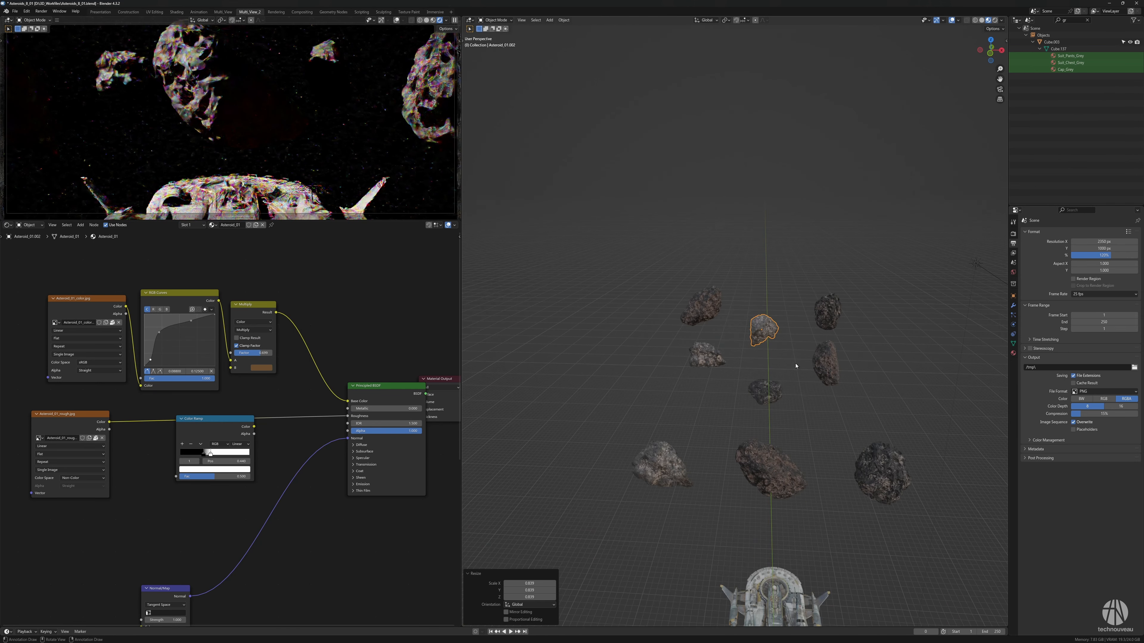
# Reposition the upper Asteroid_02 and Asteroid_03 copies freely to loosen the arrangement
pyautogui.click(833, 314)
pyautogui.press('g')
pyautogui.click(855, 335)
pyautogui.click(703, 306)
pyautogui.press('g')
pyautogui.click(716, 341)
# Shift the upper asteroid copies in depth and height from a side view, including the Asteroid_03 copy
pyautogui.moveTo(716, 343); pyautogui.dragTo(680, 343, button='middle')
pyautogui.click(734, 333)
pyautogui.press('g')
pyautogui.click(694, 334)
pyautogui.click(721, 288)
pyautogui.press('g')
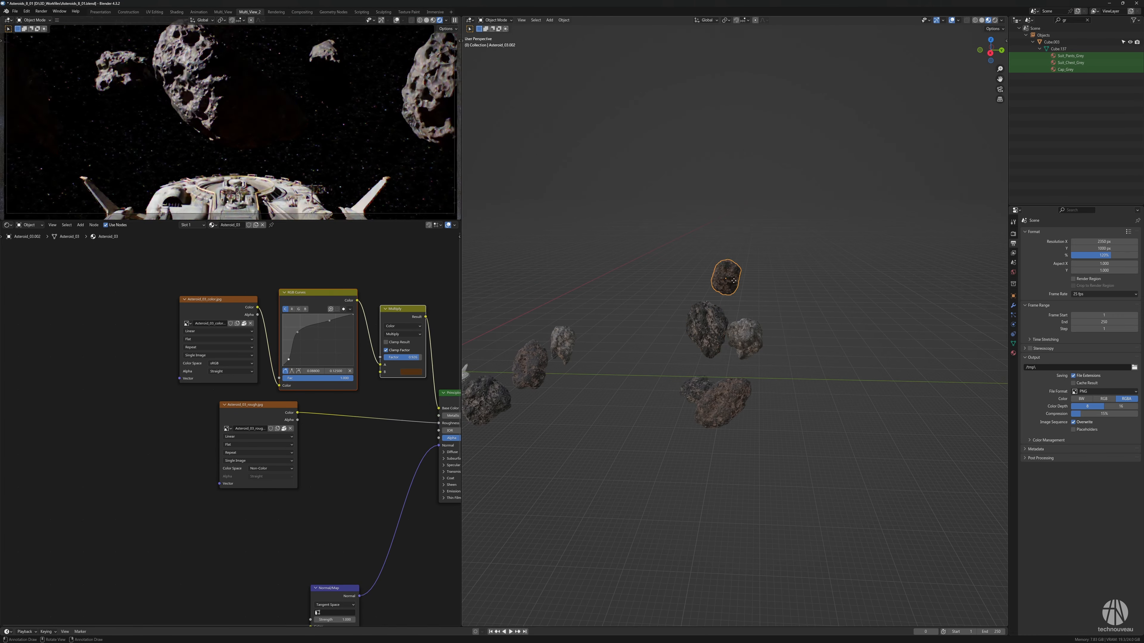
pyautogui.click(740, 315)
# Select the six distant asteroids and move the cluster sideways along X
pyautogui.moveTo(667, 245); pyautogui.dragTo(789, 432)
pyautogui.moveTo(738, 387); pyautogui.dragTo(816, 418, button='middle')
pyautogui.press('g')
pyautogui.press('x')
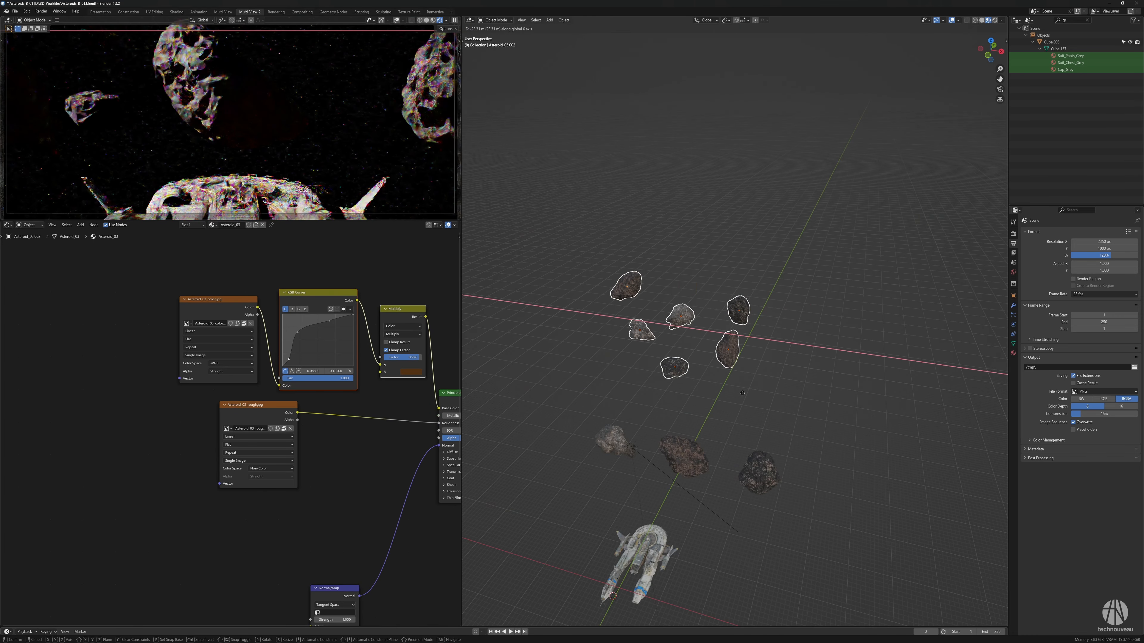
pyautogui.click(748, 396)
# Place linked duplicates of the six-asteroid cluster on the opposite side along X and rotate them about Y
pyautogui.moveTo(748, 396); pyautogui.dragTo(742, 390, button='middle')
pyautogui.hotkey('alt', 'd')
pyautogui.click(886, 403)
pyautogui.moveTo(885, 404); pyautogui.dragTo(881, 399, button='middle')
pyautogui.press('r')
pyautogui.press('y')
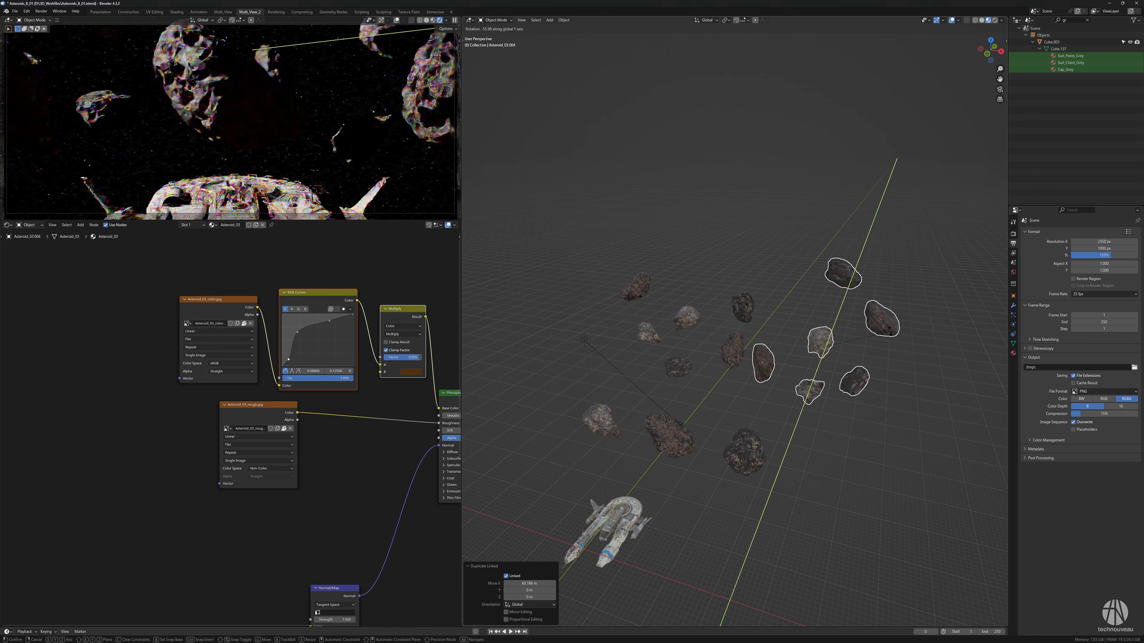
pyautogui.click(887, 325)
# Vary the new cluster by repositioning, rotating and resizing individual asteroid copies
pyautogui.click(832, 273)
pyautogui.press('g')
pyautogui.click(828, 307)
pyautogui.click(806, 360)
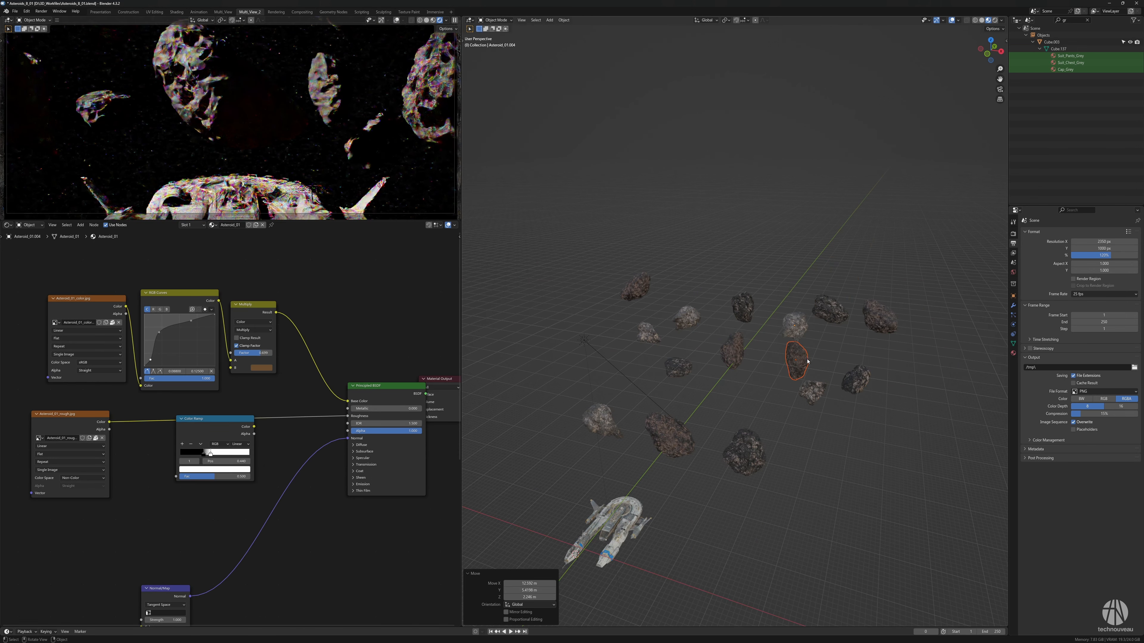
pyautogui.click(815, 388)
pyautogui.press('r')
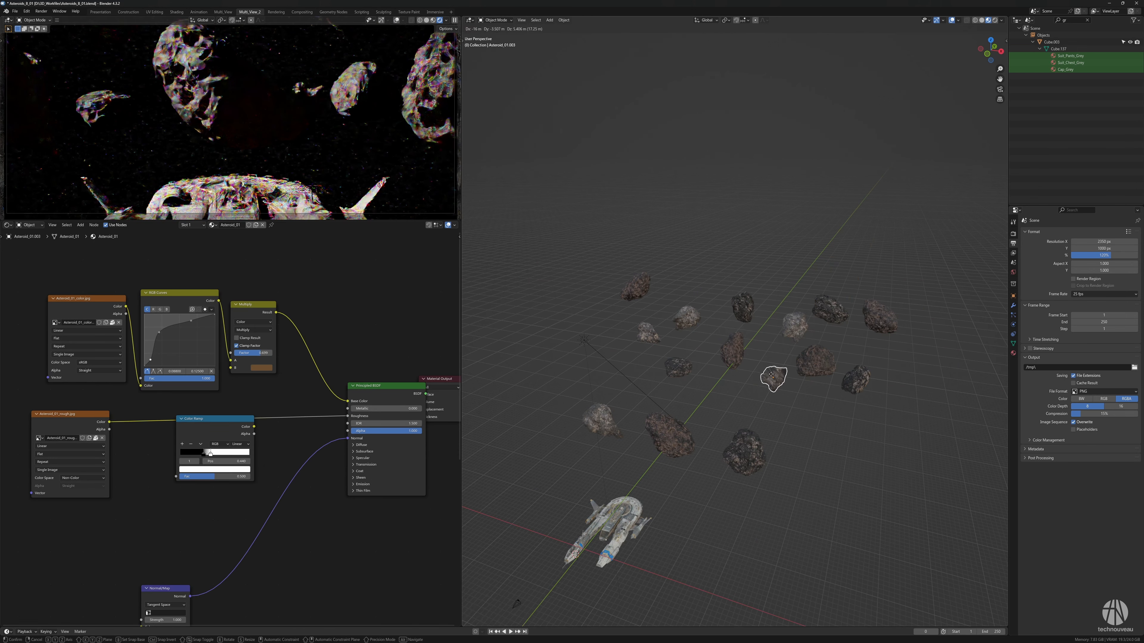
pyautogui.click(884, 350)
# Select the distant asteroids ahead of the ship and reposition the cluster along Y, Z and X
pyautogui.moveTo(884, 349); pyautogui.dragTo(802, 395, button='middle')
pyautogui.moveTo(583, 291); pyautogui.dragTo(869, 381)
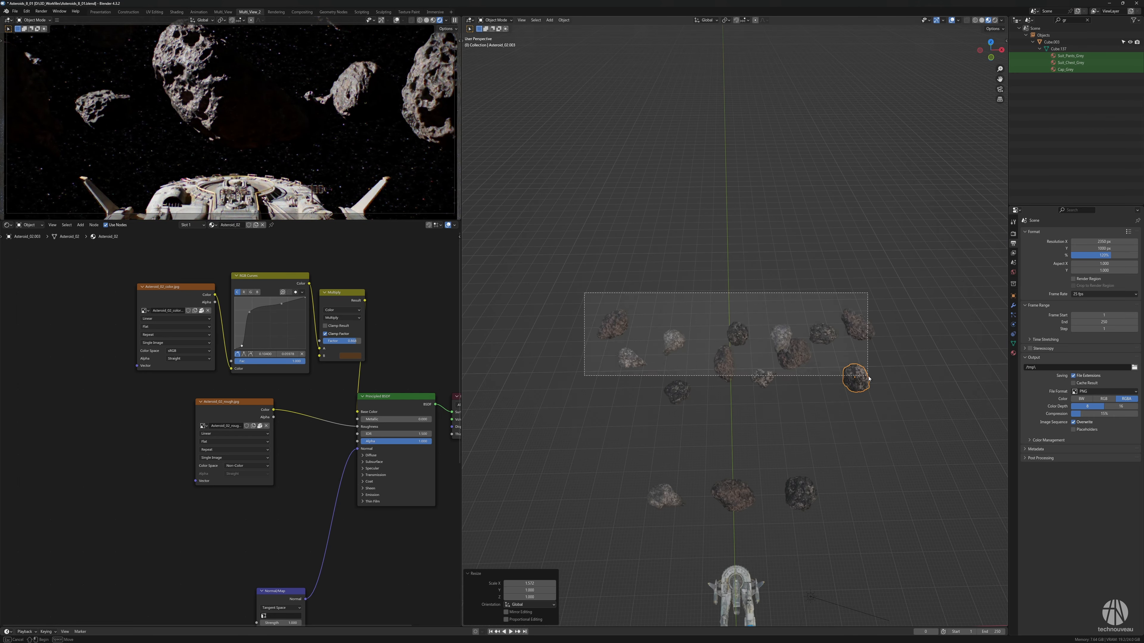
pyautogui.press('g')
pyautogui.press('y')
pyautogui.moveTo(811, 378); pyautogui.dragTo(878, 362, button='middle')
pyautogui.click(849, 363)
pyautogui.press('g')
pyautogui.press('z')
pyautogui.click(872, 340)
pyautogui.press('g')
pyautogui.press('y')
pyautogui.click(866, 351)
pyautogui.press('g')
pyautogui.press('x')
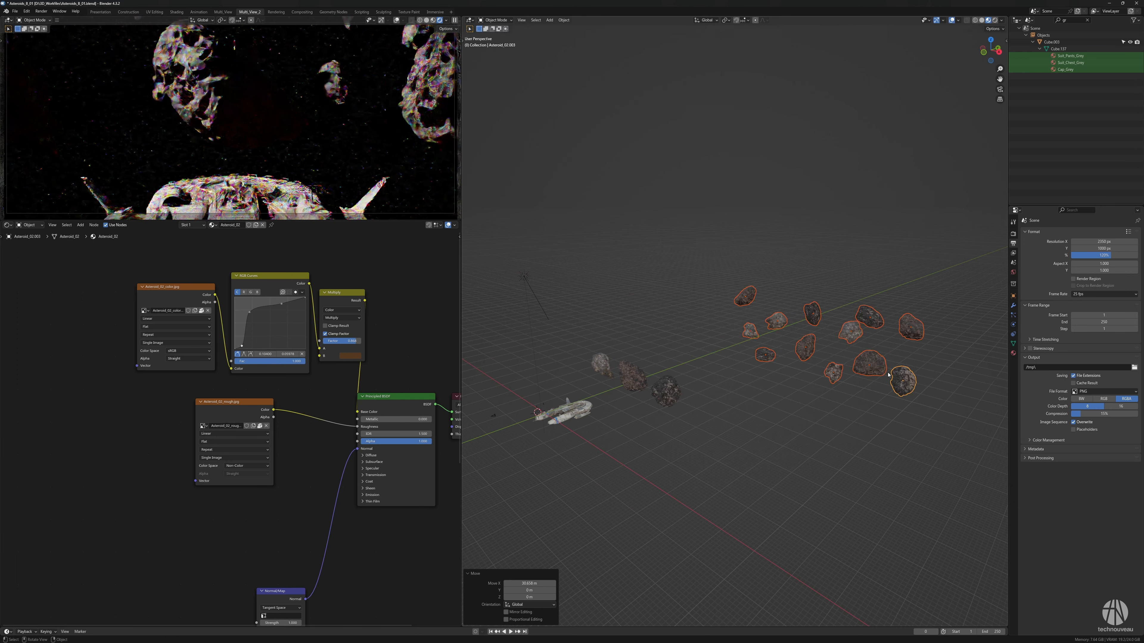
pyautogui.click(871, 395)
# Rotate a duplicate of the asteroid cluster about Y and offset it along X and Z
pyautogui.press('r')
pyautogui.press('y')
pyautogui.click(869, 401)
pyautogui.moveTo(869, 401)
pyautogui.mouseDown(button='middle')
pyautogui.moveTo(882, 397)
pyautogui.moveTo(856, 383)
pyautogui.moveTo(863, 408)
pyautogui.moveTo(829, 401)
pyautogui.moveTo(863, 400)
pyautogui.moveTo(850, 399)
pyautogui.mouseUp(button='middle')
pyautogui.press('g')
pyautogui.press('x')
pyautogui.click(861, 401)
pyautogui.press('g')
pyautogui.press('z')
pyautogui.click(858, 394)
pyautogui.press('g')
pyautogui.press('z')
pyautogui.click(858, 392)
# Reposition individual asteroids within the duplicated cluster to break up its pattern
pyautogui.click(829, 400)
pyautogui.click(829, 402)
pyautogui.press('g')
pyautogui.click(861, 396)
pyautogui.click(794, 383)
pyautogui.click(827, 406)
pyautogui.press('g')
pyautogui.click(865, 400)
pyautogui.click(859, 420)
pyautogui.press('g')
pyautogui.click(847, 424)
# Shrink the low Asteroid_02 copy to a scale of 0.777
pyautogui.press('s')
pyautogui.click(810, 445)
pyautogui.press('s')
pyautogui.click(817, 446)
# Resize two more asteroid copies in the new cluster and shift one along X
pyautogui.moveTo(817, 445); pyautogui.dragTo(858, 443, button='middle')
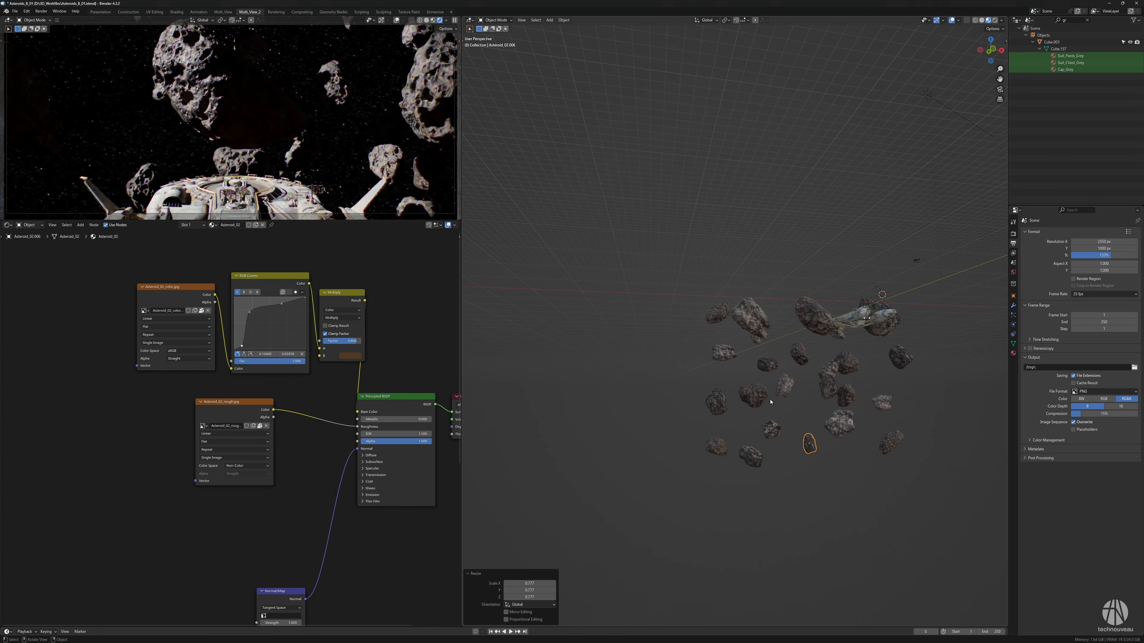
pyautogui.click(759, 398)
pyautogui.press('s')
pyautogui.click(766, 401)
pyautogui.click(719, 403)
pyautogui.press('s')
pyautogui.click(753, 408)
pyautogui.press('g')
pyautogui.press('x')
pyautogui.click(765, 411)
# Scale another asteroid copy and rotate a neighbouring one for variety
pyautogui.moveTo(785, 414); pyautogui.dragTo(856, 420, button='middle')
pyautogui.press('s')
pyautogui.click(750, 418)
pyautogui.click(818, 392)
pyautogui.press('r')
# Place a linked duplicate of the asteroid field beside the original and mirror the copy
pyautogui.moveTo(726, 300); pyautogui.dragTo(885, 431)
pyautogui.moveTo(847, 405); pyautogui.dragTo(861, 432, button='middle')
pyautogui.hotkey('alt', 'd')
pyautogui.moveTo(833, 406); pyautogui.dragTo(766, 401, button='middle')
pyautogui.click(747, 383)
pyautogui.press('r')
pyautogui.press('y')
pyautogui.rightClick(743, 352)
pyautogui.rightClick(721, 345)
pyautogui.moveTo(707, 334)
pyautogui.click(736, 352)
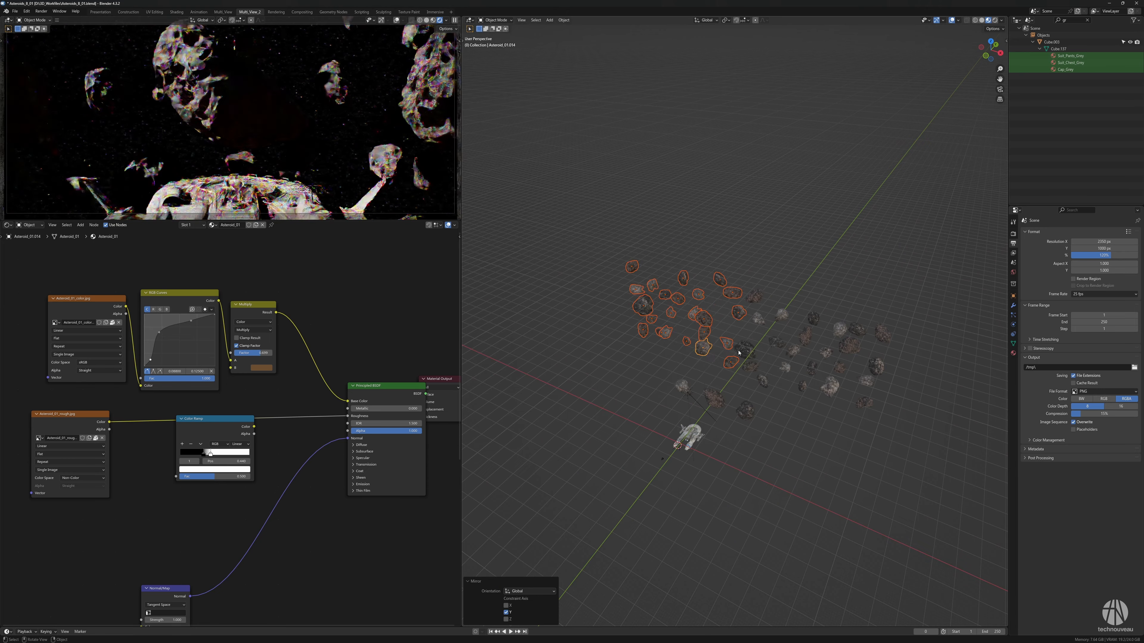
# Adjust the mirrored cluster's height along Z
pyautogui.moveTo(739, 353); pyautogui.dragTo(765, 317, button='middle')
pyautogui.press('g')
pyautogui.press('y')
pyautogui.press('z')
pyautogui.click(746, 331)
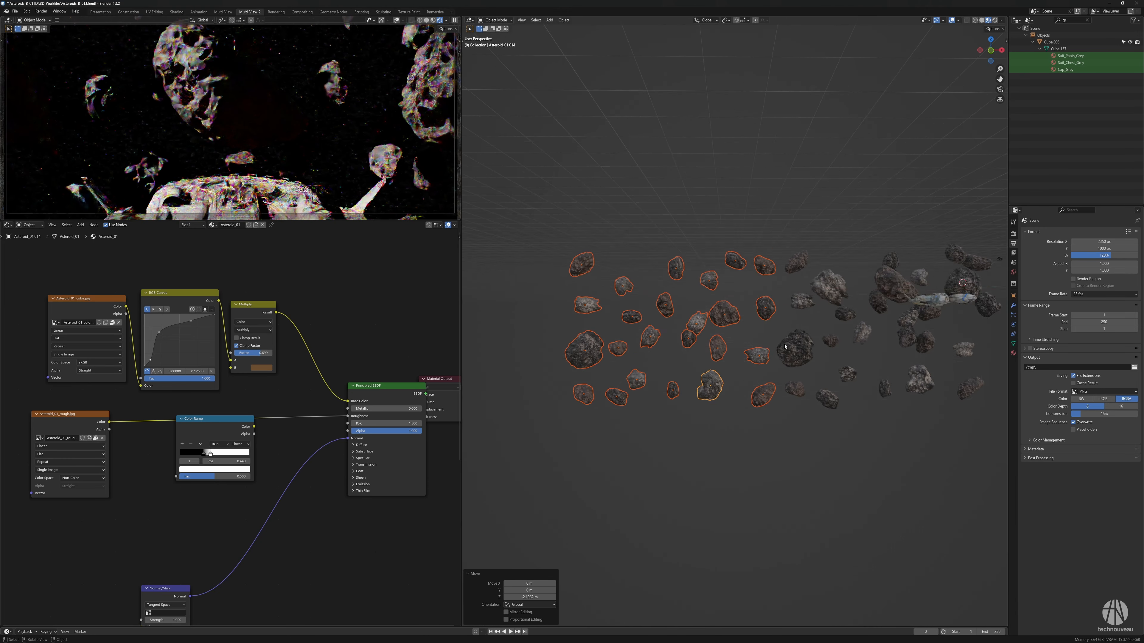
# Rotate two asteroids where the clusters meet and reposition the upper Asteroid_01 copy
pyautogui.click(783, 360)
pyautogui.press('r')
pyautogui.click(783, 352)
pyautogui.click(758, 324)
pyautogui.press('r')
pyautogui.click(738, 295)
pyautogui.press('g')
pyautogui.click(725, 301)
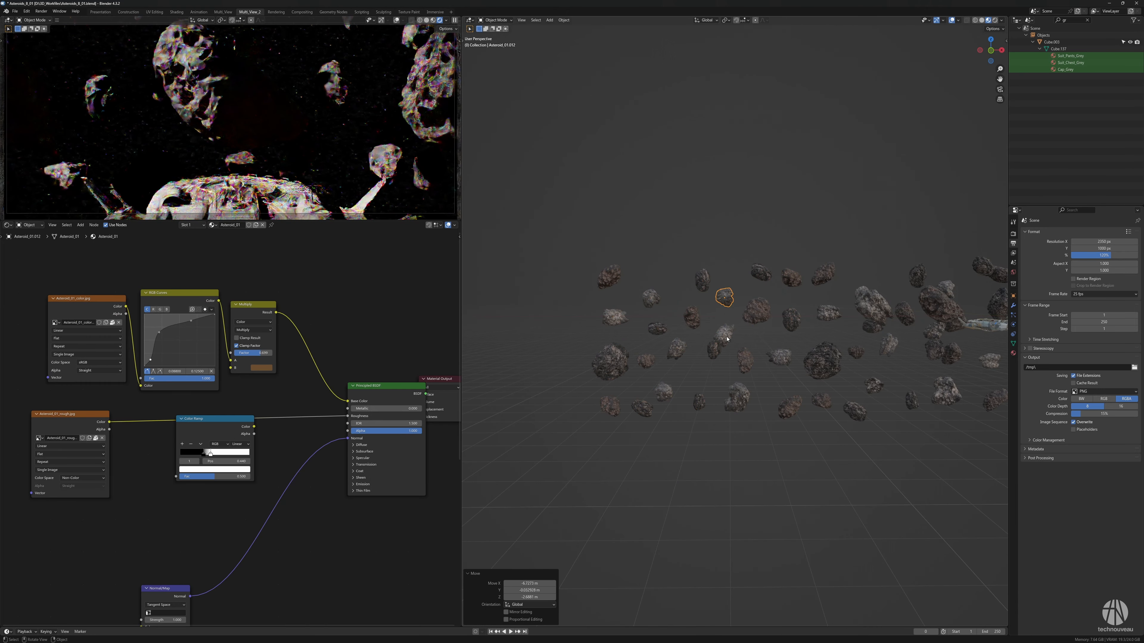
# Reposition asteroids in the middle of the mirrored cluster and move an Asteroid_03 copy to its outer edge
pyautogui.click(723, 335)
pyautogui.press('g')
pyautogui.click(715, 325)
pyautogui.click(716, 354)
pyautogui.press('g')
pyautogui.click(647, 362)
pyautogui.press('g')
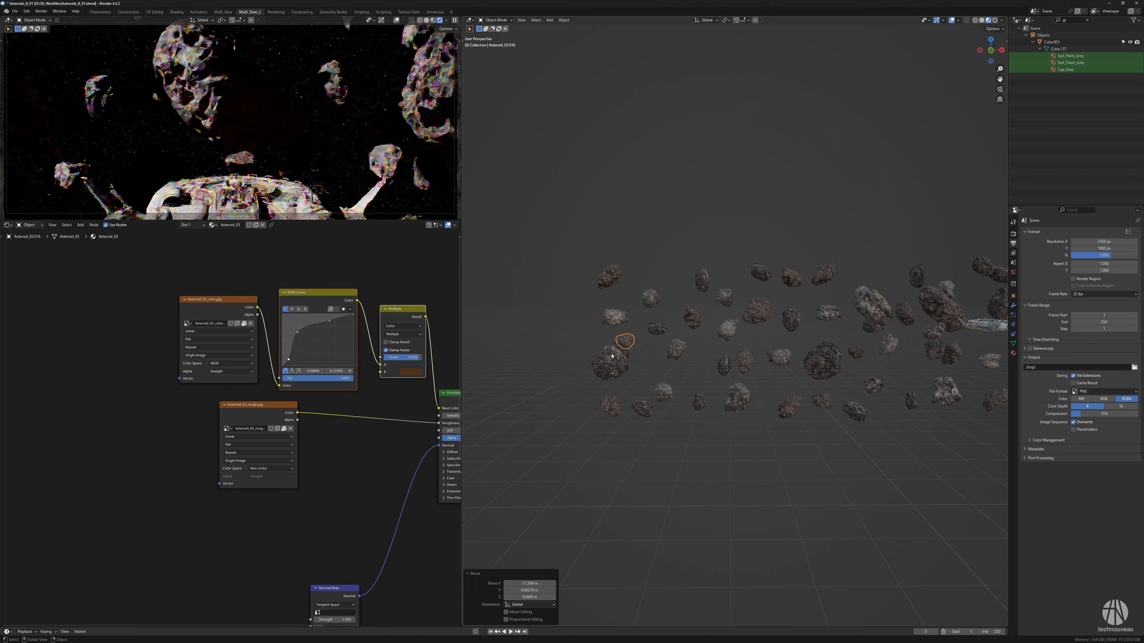
# Scale the large asteroid at the cluster's outer edge along X and move it up and inward
pyautogui.click(616, 363)
pyautogui.press('s')
pyautogui.press('x')
pyautogui.click(644, 375)
pyautogui.press('g')
pyautogui.click(706, 319)
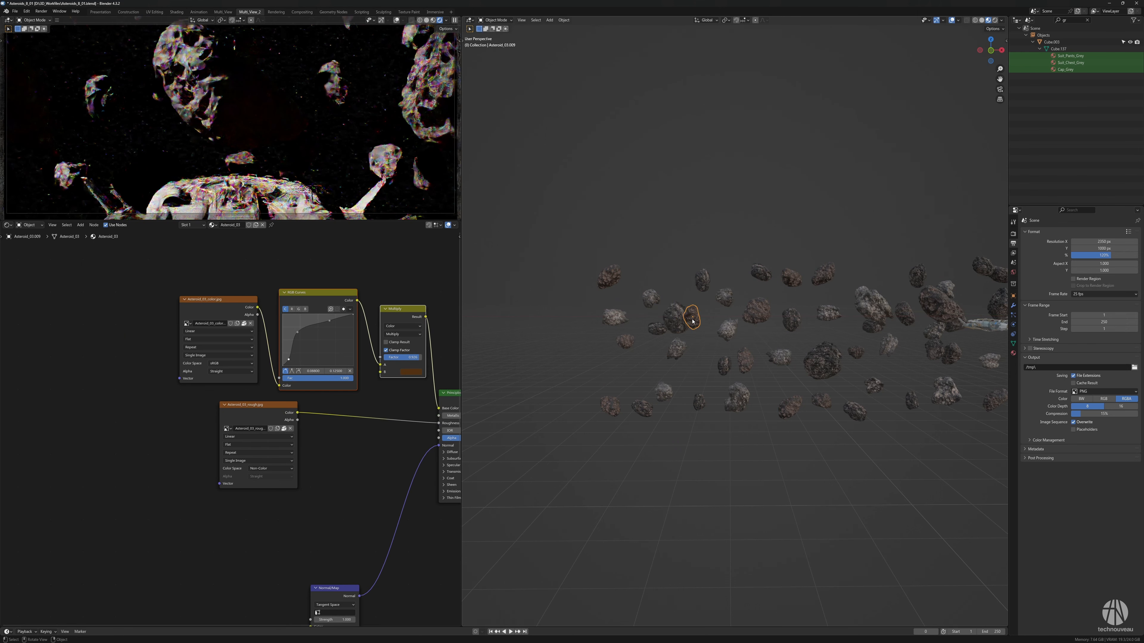
# Rearrange the smaller asteroids around the vacated spot, moving the low outer Asteroid_03 copy upward
pyautogui.click(666, 357)
pyautogui.click(680, 378)
pyautogui.click(611, 405)
pyautogui.press('g')
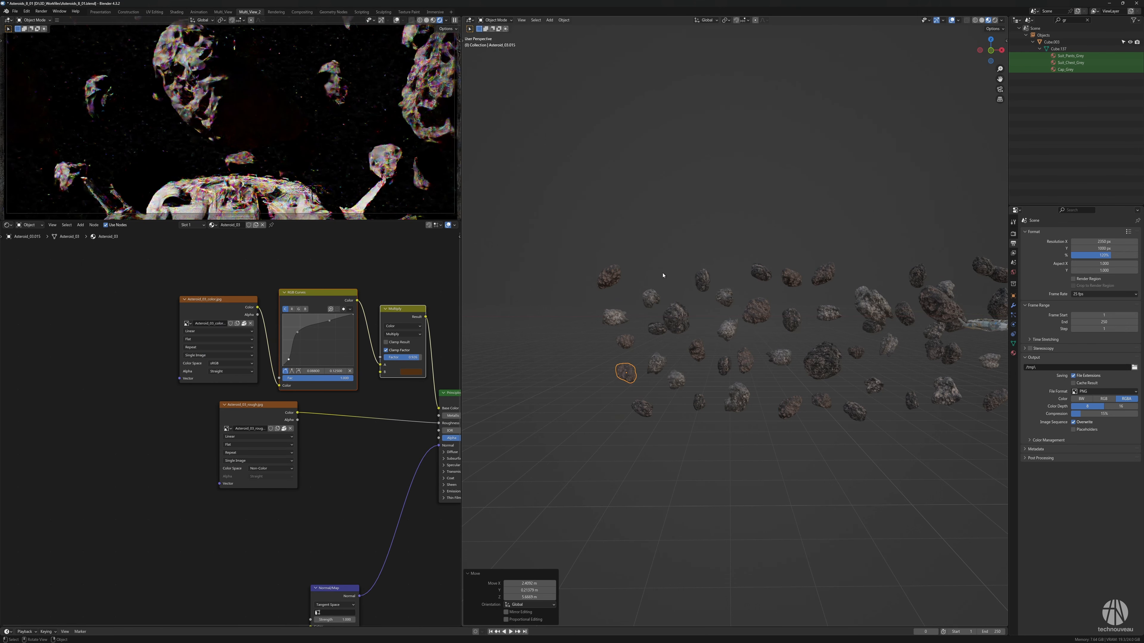
# Rotate the outermost upper asteroid and reposition the two upper copies near it
pyautogui.click(609, 277)
pyautogui.press('r')
pyautogui.click(725, 296)
pyautogui.press('g')
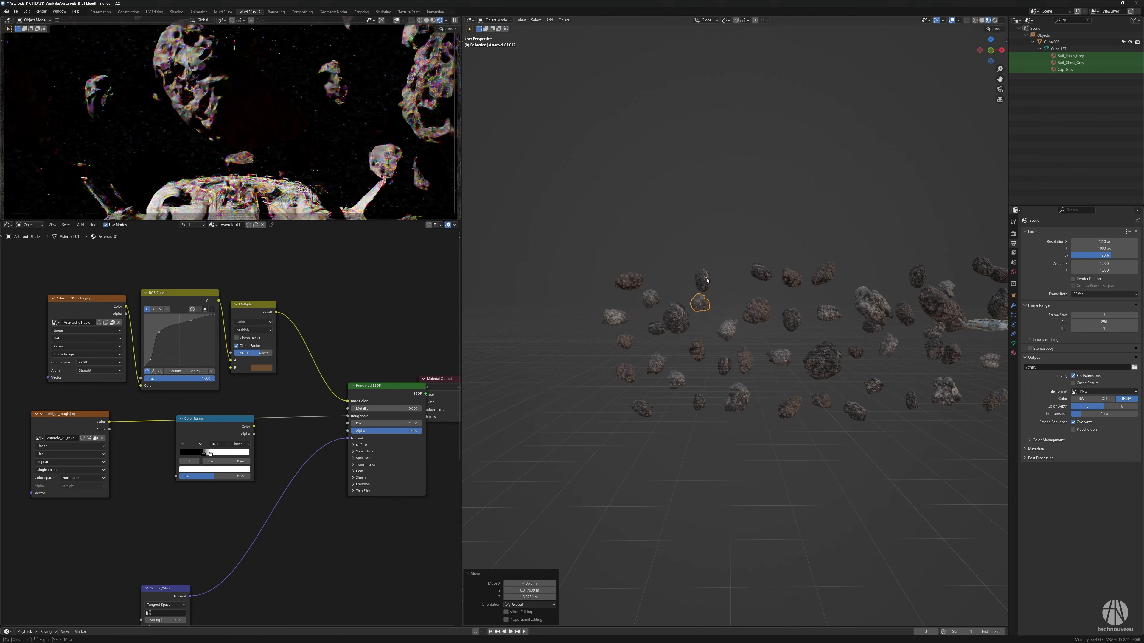
pyautogui.click(705, 283)
pyautogui.press('g')
pyautogui.click(726, 281)
pyautogui.click(697, 307)
pyautogui.press('g')
pyautogui.click(714, 304)
# Select the whole distant asteroid field and shift it sideways along X
pyautogui.moveTo(717, 295)
pyautogui.mouseDown(button='middle')
pyautogui.moveTo(725, 327)
pyautogui.moveTo(721, 311)
pyautogui.mouseUp(button='middle')
pyautogui.moveTo(582, 268); pyautogui.dragTo(890, 389)
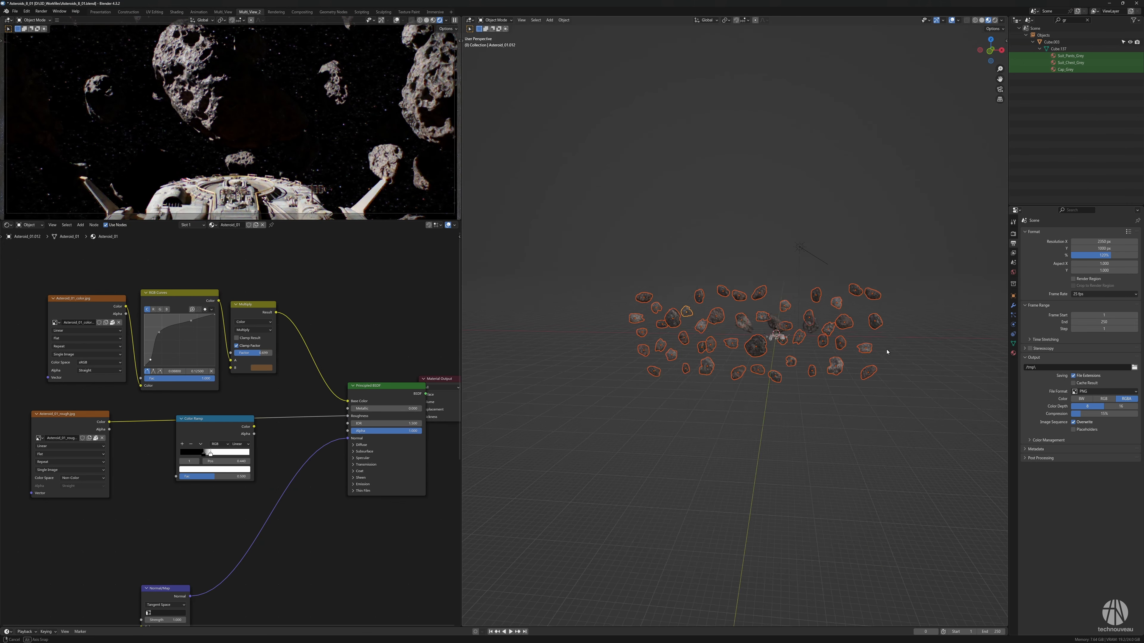
pyautogui.press('g')
pyautogui.press('x')
pyautogui.click(916, 350)
# Move the selected asteroid field farther ahead of the ship along Y and adjust its height along Z
pyautogui.moveTo(880, 358); pyautogui.dragTo(903, 349, button='middle')
pyautogui.press('g')
pyautogui.press('z')
pyautogui.rightClick(878, 354)
pyautogui.press('g')
pyautogui.press('y')
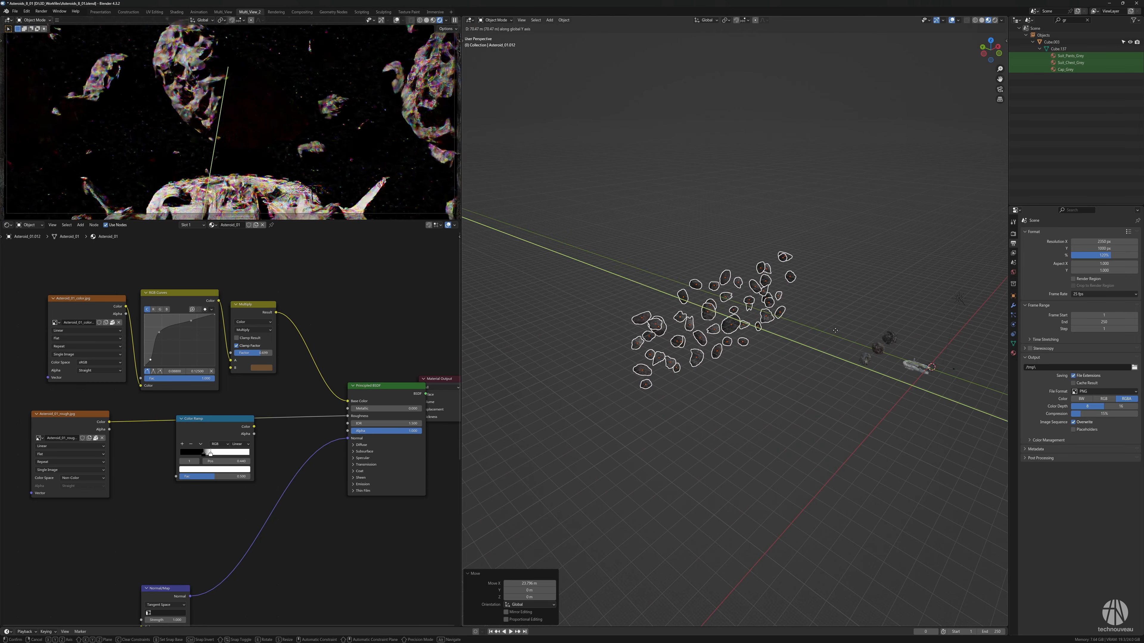
pyautogui.press('z')
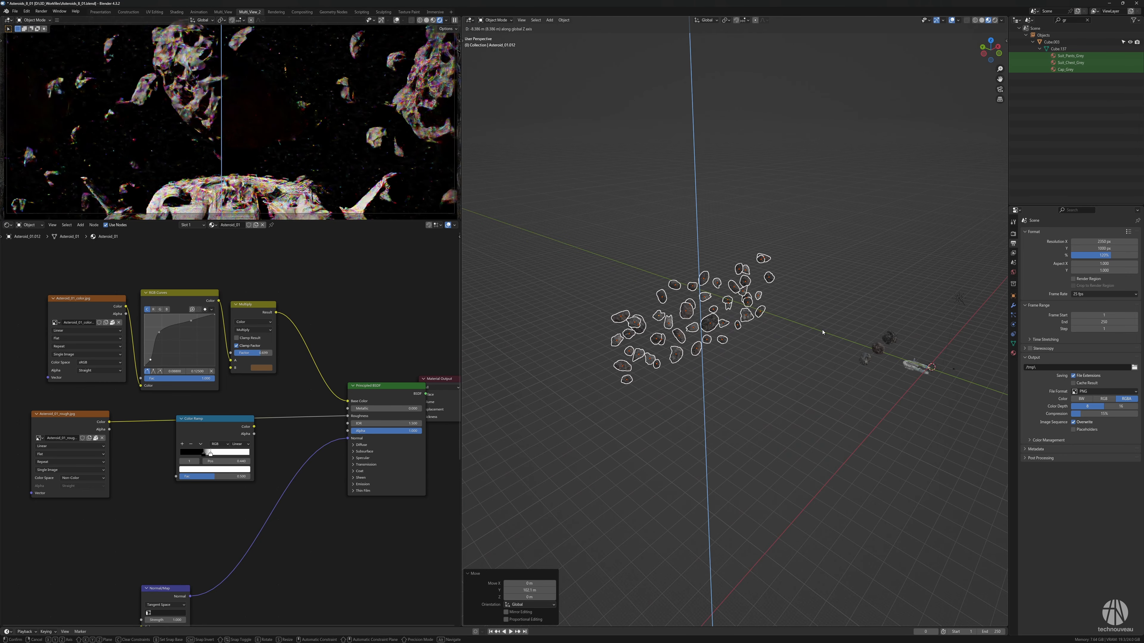
pyautogui.click(783, 361)
# Place a linked duplicate of the asteroid field farther back along Y and fine-tune its depth
pyautogui.hotkey('alt', 'd')
pyautogui.press('y')
pyautogui.click(645, 318)
pyautogui.keyDown('shift'); pyautogui.moveTo(645, 318); pyautogui.dragTo(727, 334, button='middle'); pyautogui.keyUp('shift')
pyautogui.press('g')
pyautogui.press('y')
pyautogui.click(721, 323)
pyautogui.press('g')
pyautogui.press('z')
pyautogui.rightClick(742, 343)
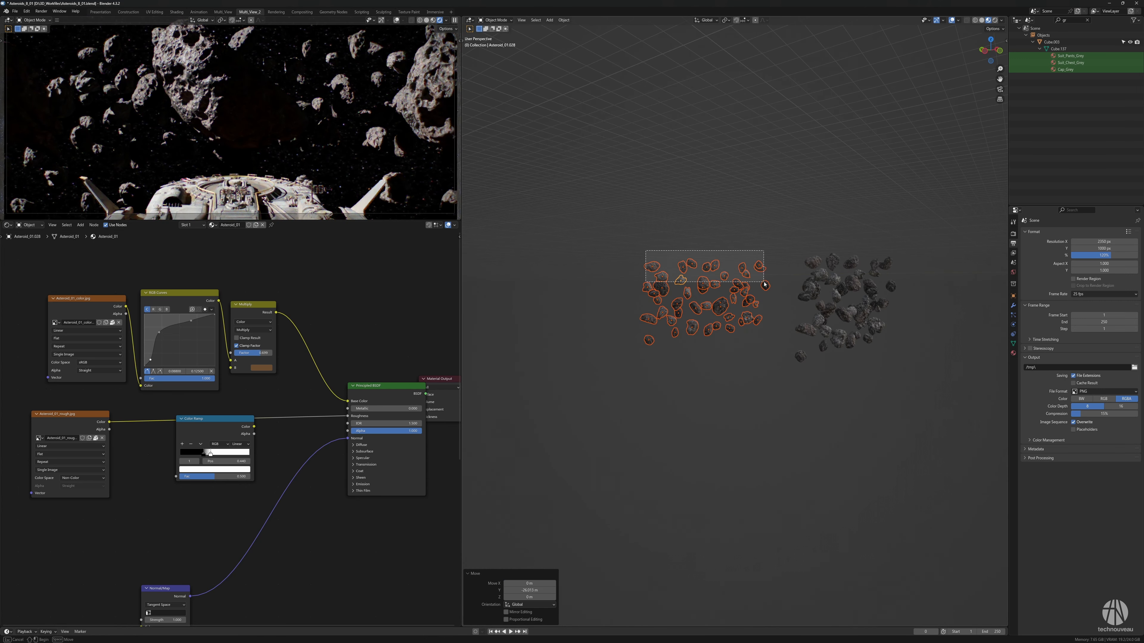
# Select the upper asteroids of the rear field and raise them along Z, offsetting a subset separately
pyautogui.press('g')
pyautogui.press('z')
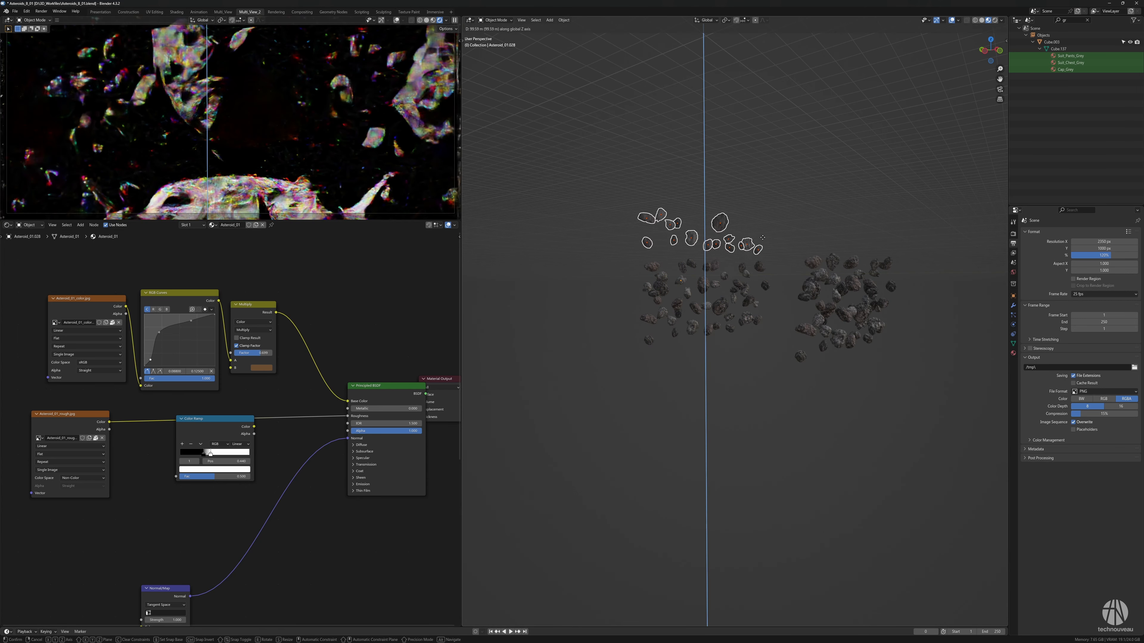
pyautogui.click(722, 223)
pyautogui.press('g')
pyautogui.press('z')
pyautogui.click(722, 234)
# Raise the large top asteroid of the rear field along Z and lower a smaller one
pyautogui.moveTo(721, 234); pyautogui.dragTo(718, 247, button='middle')
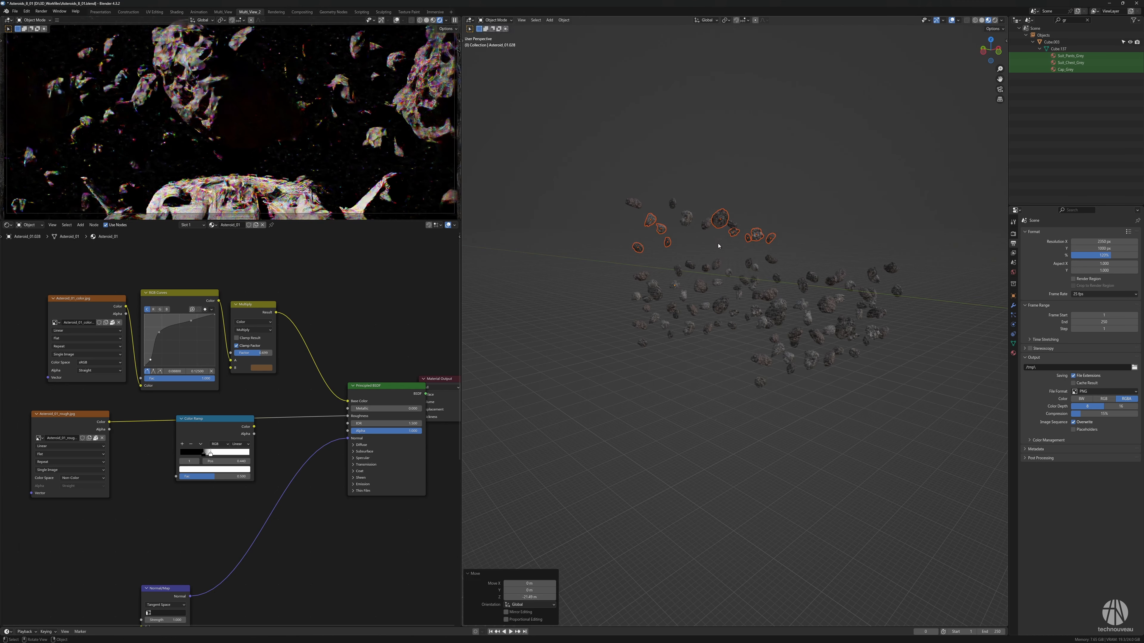
pyautogui.click(720, 215)
pyautogui.press('g')
pyautogui.press('z')
pyautogui.click(719, 181)
pyautogui.click(667, 242)
pyautogui.press('g')
pyautogui.press('z')
pyautogui.click(669, 255)
# Adjust the heights of individual asteroids in the upper part of the rear field along Z
pyautogui.click(706, 224)
pyautogui.press('g')
pyautogui.press('z')
pyautogui.click(757, 235)
pyautogui.press('g')
pyautogui.press('z')
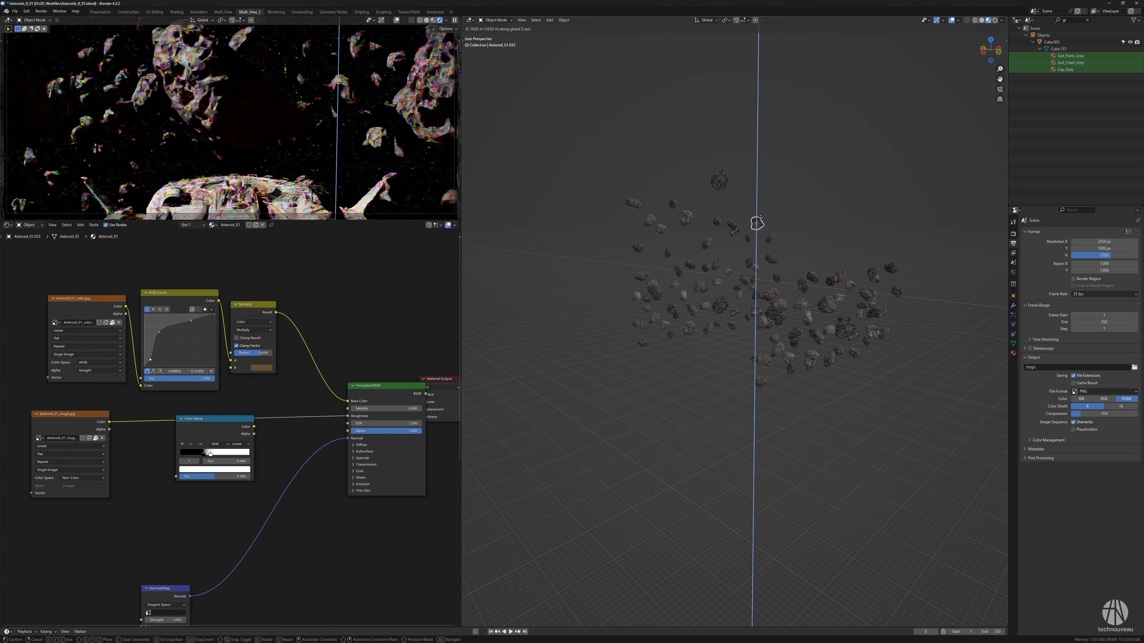
pyautogui.click(756, 211)
pyautogui.moveTo(761, 212); pyautogui.dragTo(707, 217, button='middle')
pyautogui.press('g')
pyautogui.press('z')
pyautogui.click(784, 239)
# Move one small asteroid near the top of the rear field along Z and reposition it freely
pyautogui.click(781, 240)
pyautogui.press('g')
pyautogui.press('z')
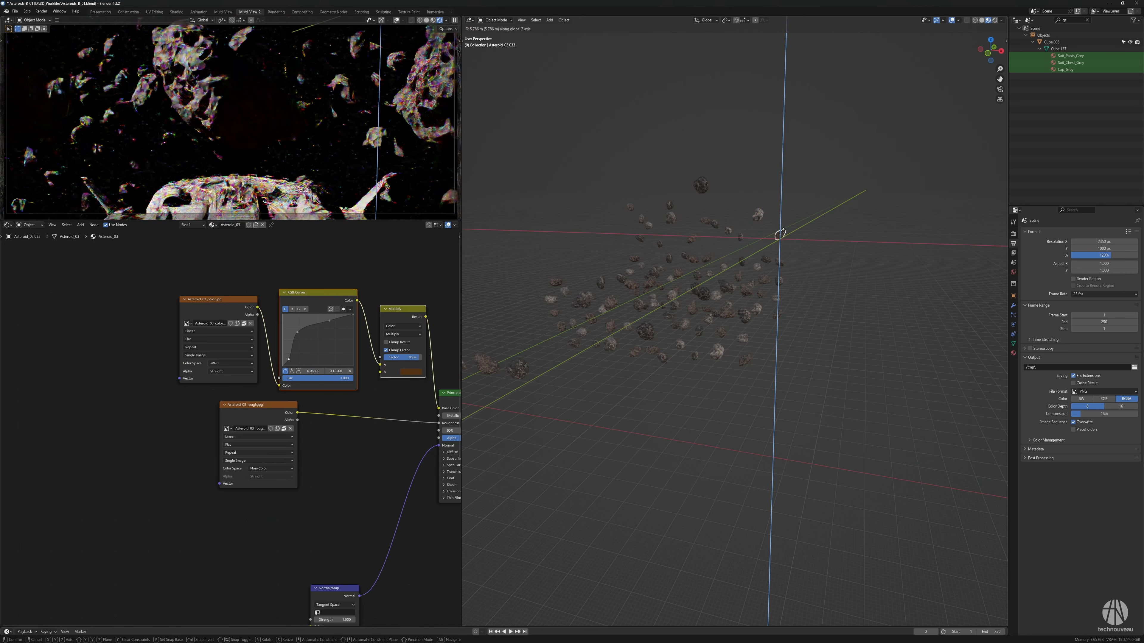
pyautogui.click(782, 236)
pyautogui.moveTo(738, 262); pyautogui.dragTo(782, 252, button='middle')
pyautogui.press('g')
pyautogui.click(675, 311)
# Place a linked duplicate of a middle band of the rear field's asteroids below the field along Z
pyautogui.moveTo(631, 333); pyautogui.dragTo(649, 316, button='middle')
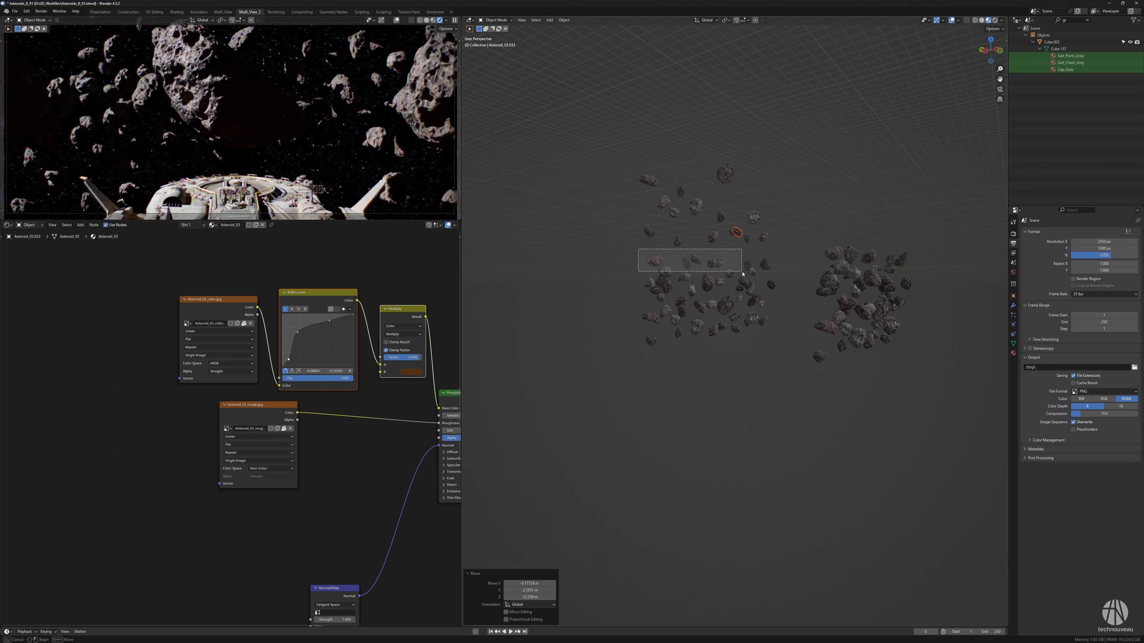
pyautogui.press('z')
pyautogui.click(720, 360)
pyautogui.moveTo(719, 361); pyautogui.dragTo(719, 357, button='middle')
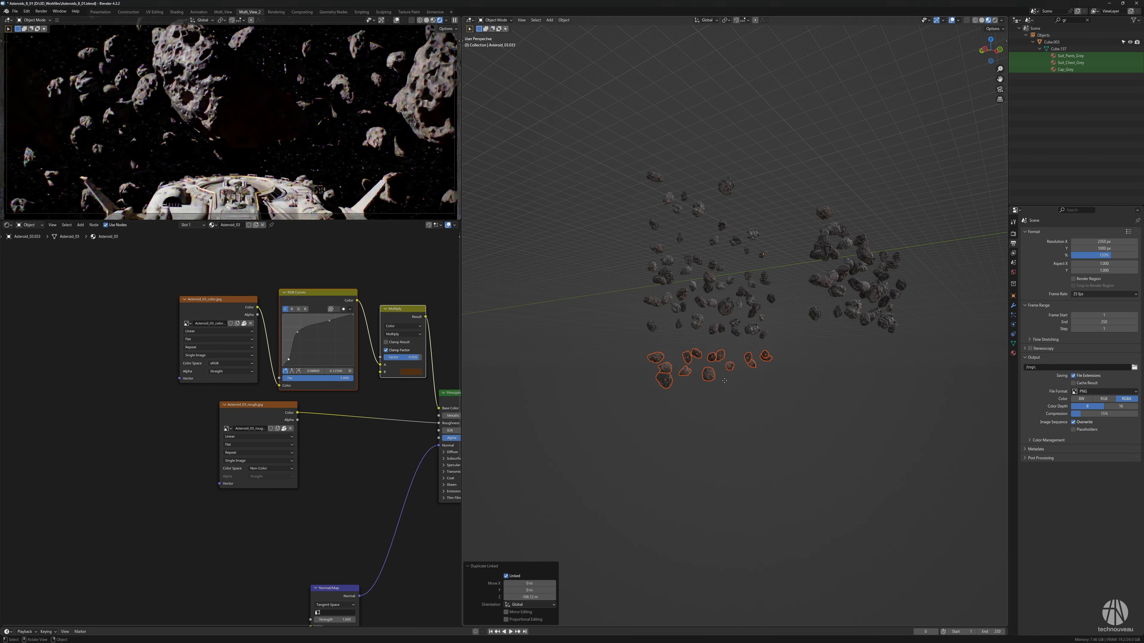
# Lower two successively smaller subsets of the duplicated band along Z to scatter its rocks
pyautogui.press('g')
pyautogui.press('z')
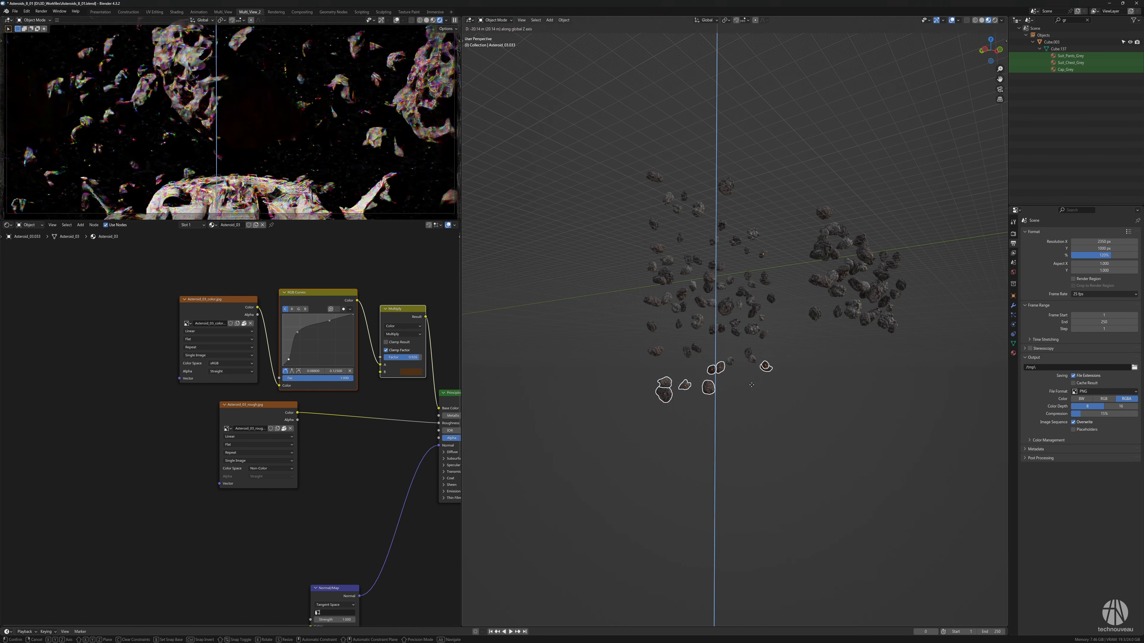
pyautogui.click(745, 381)
pyautogui.moveTo(734, 383); pyautogui.dragTo(679, 390)
pyautogui.keyDown('shift'); pyautogui.moveTo(774, 361); pyautogui.dragTo(762, 371); pyautogui.keyUp('shift')
pyautogui.press('g')
pyautogui.press('z')
pyautogui.click(763, 377)
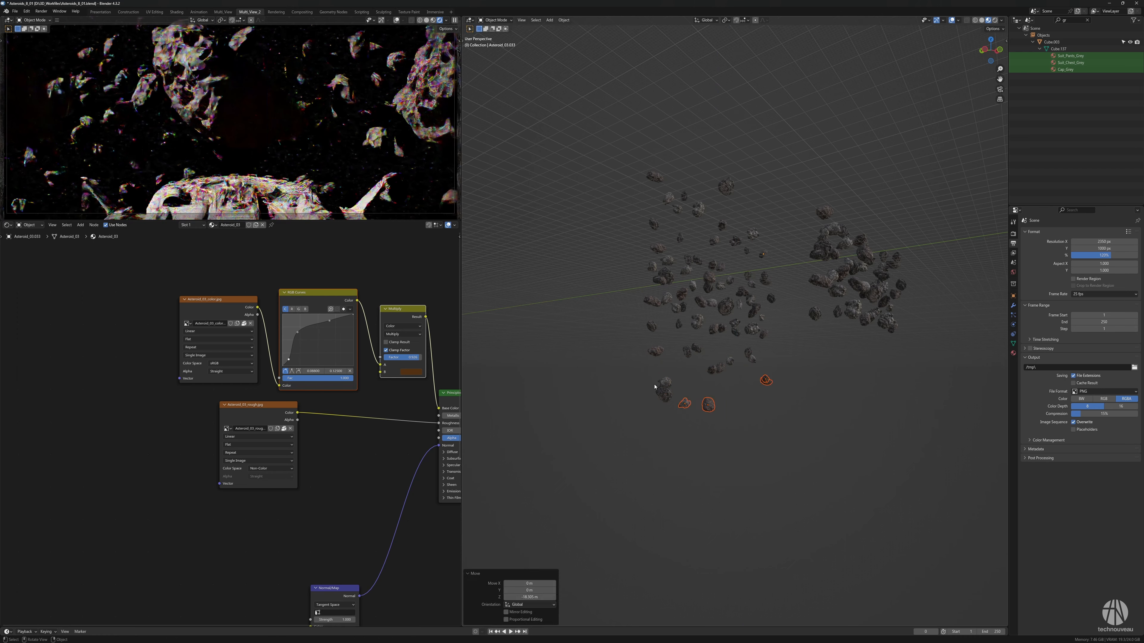
# Raise one asteroid of the duplicated band along Z and shift it freely into a gap
pyautogui.click(664, 392)
pyautogui.press('g')
pyautogui.press('z')
pyautogui.click(664, 368)
pyautogui.moveTo(680, 367); pyautogui.dragTo(639, 371, button='middle')
pyautogui.press('g')
pyautogui.click(659, 370)
# Reposition the lowest asteroid and the topmost asteroid of the rear field, and scale the topmost one down
pyautogui.click(713, 410)
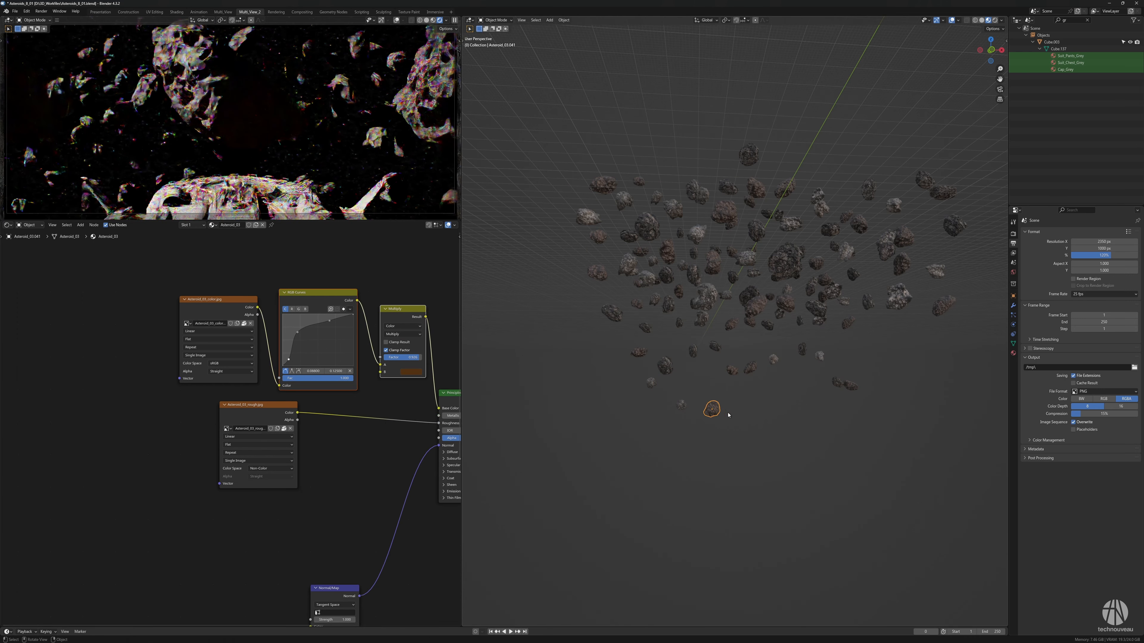
pyautogui.press('g')
pyautogui.click(749, 413)
pyautogui.moveTo(749, 413); pyautogui.dragTo(680, 405, button='middle')
pyautogui.click(746, 179)
pyautogui.press('g')
pyautogui.click(768, 184)
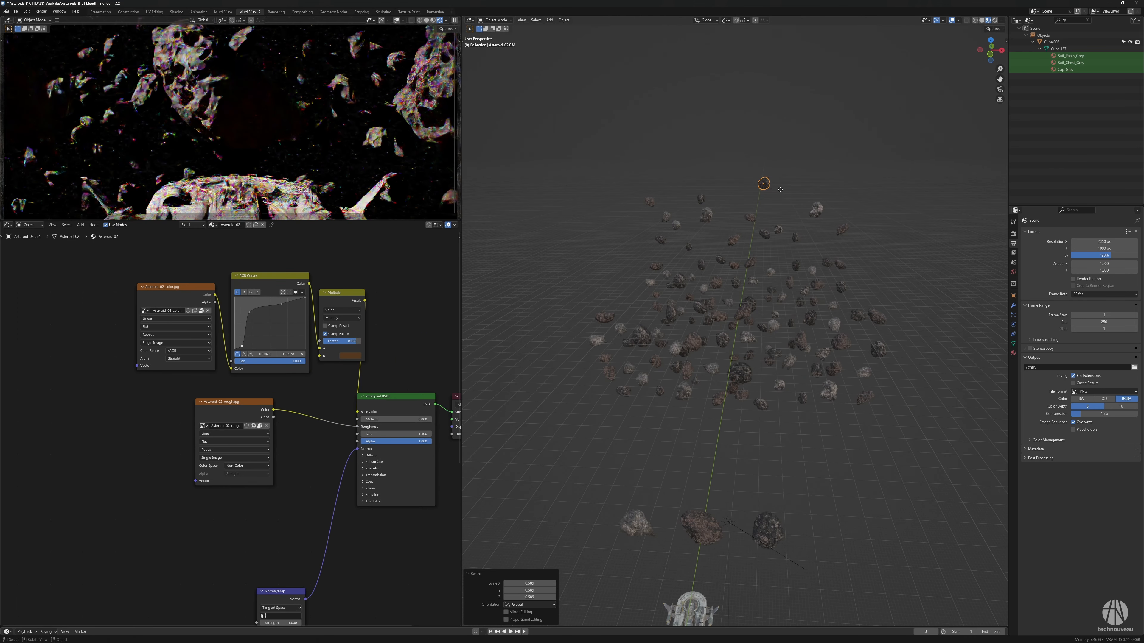
# Select the whole rear asteroid field and shift it along Y and X
pyautogui.moveTo(774, 187); pyautogui.dragTo(865, 234, button='middle')
pyautogui.moveTo(685, 181); pyautogui.dragTo(788, 407)
pyautogui.press('g')
pyautogui.press('y')
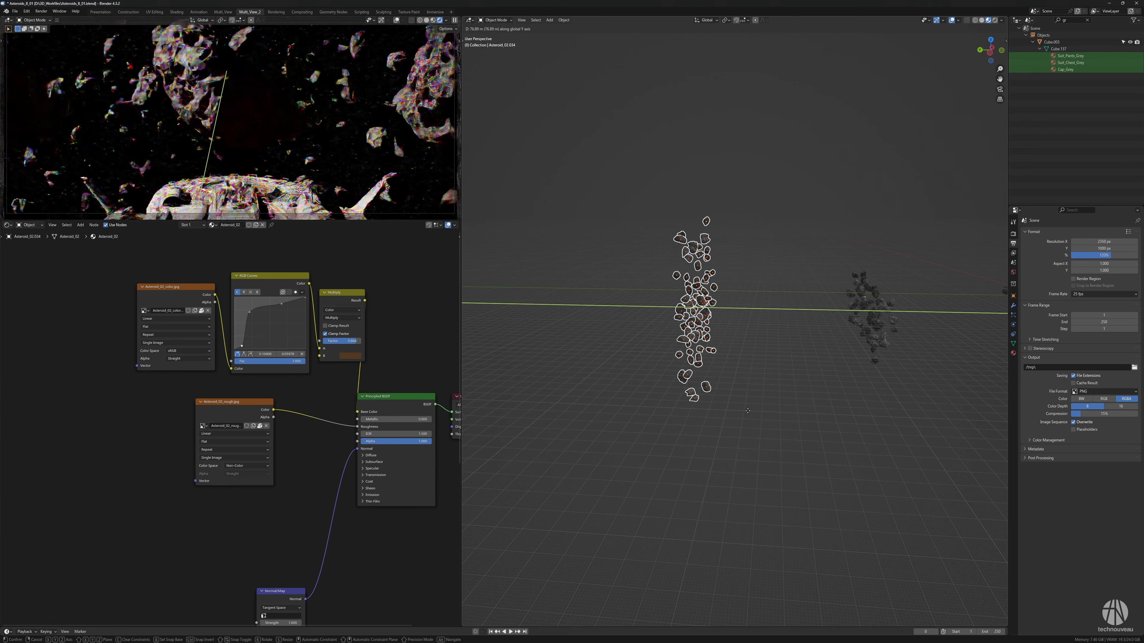
pyautogui.click(734, 404)
pyautogui.moveTo(734, 404); pyautogui.dragTo(710, 419, button='middle')
pyautogui.press('g')
pyautogui.press('x')
pyautogui.click(775, 396)
# Place a linked duplicate of the rear field beside it along X and fine-tune its X position
pyautogui.moveTo(775, 396); pyautogui.dragTo(732, 397, button='middle')
pyautogui.hotkey('shift', 'd')
pyautogui.press('x')
pyautogui.click(635, 352)
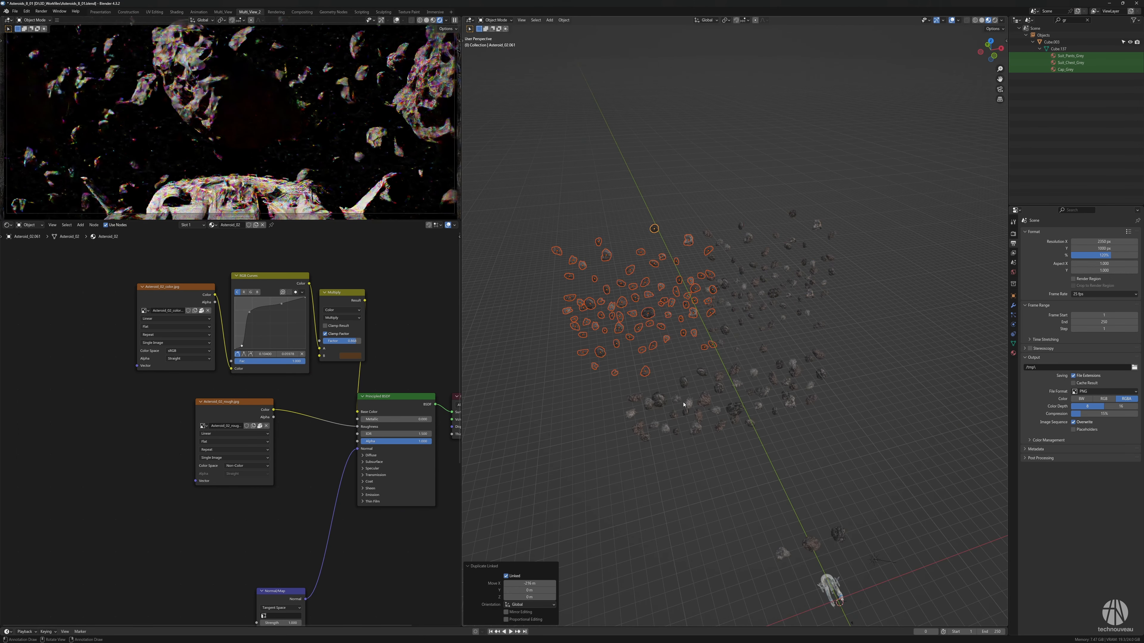
pyautogui.rightClick(635, 346)
pyautogui.click(692, 364)
pyautogui.moveTo(692, 364); pyautogui.dragTo(671, 356, button='middle')
pyautogui.press('g')
pyautogui.press('x')
pyautogui.click(660, 354)
# Try to mirror the duplicated asteroid field on the global Y axis
pyautogui.rightClick(656, 331)
pyautogui.moveTo(658, 331)
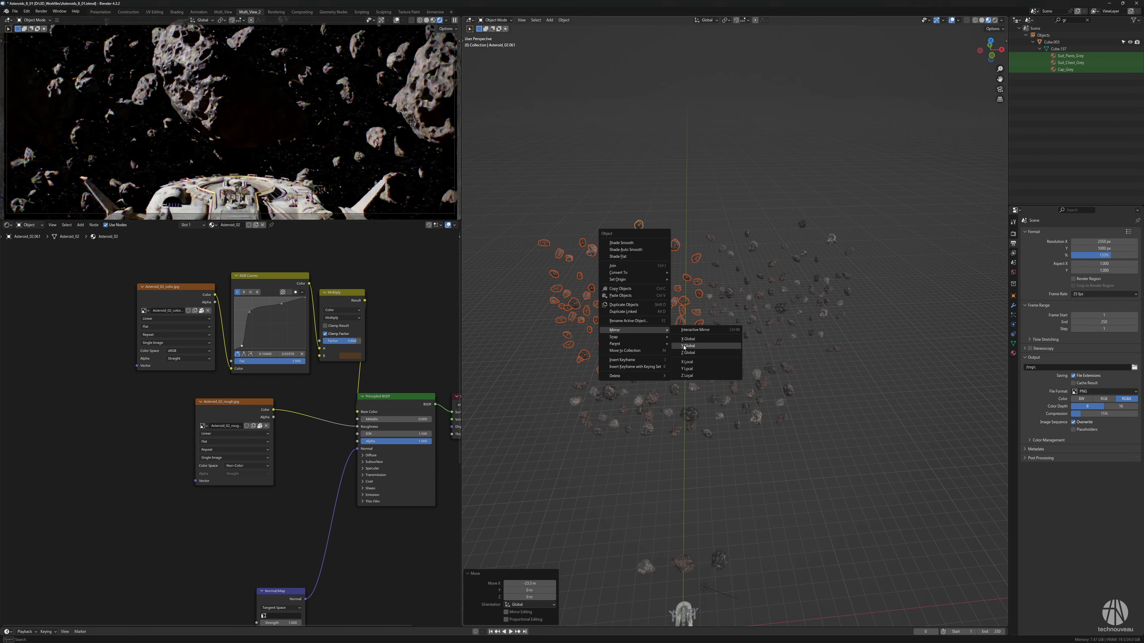
pyautogui.click(687, 345)
pyautogui.hotkey('ctrl', 'z')
# Mirror the duplicated asteroid field on the global X axis and adjust its position along X
pyautogui.rightClick(674, 319)
pyautogui.click(706, 328)
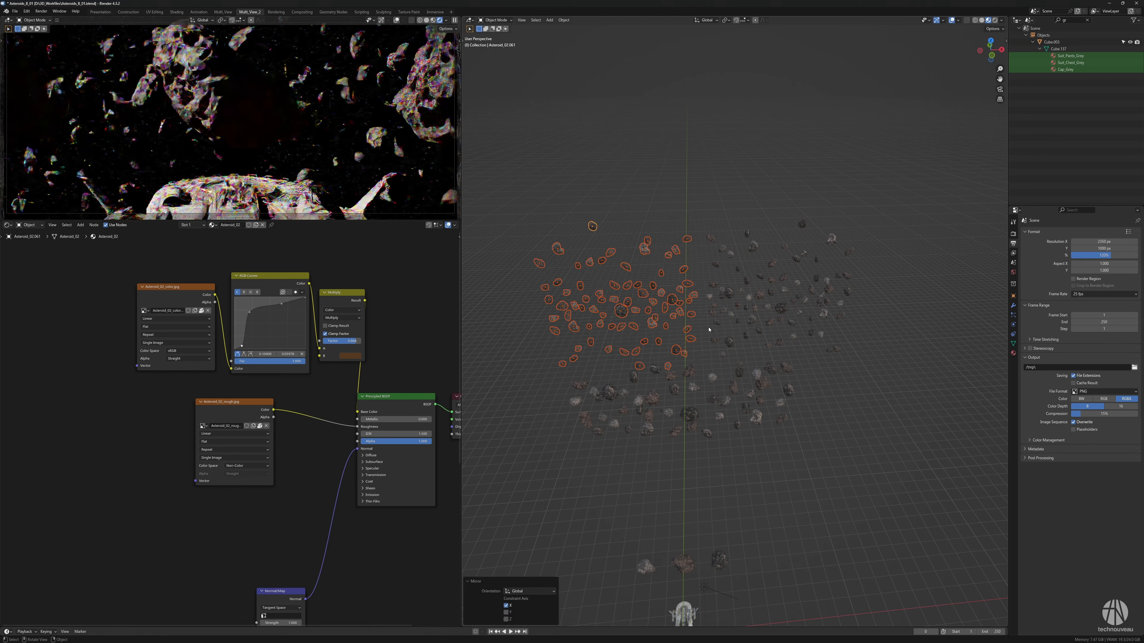
pyautogui.press('g')
pyautogui.press('x')
pyautogui.click(730, 333)
# Reposition three individual asteroids in the mirrored field to break up the repeated pattern
pyautogui.click(689, 225)
pyautogui.press('g')
pyautogui.click(701, 273)
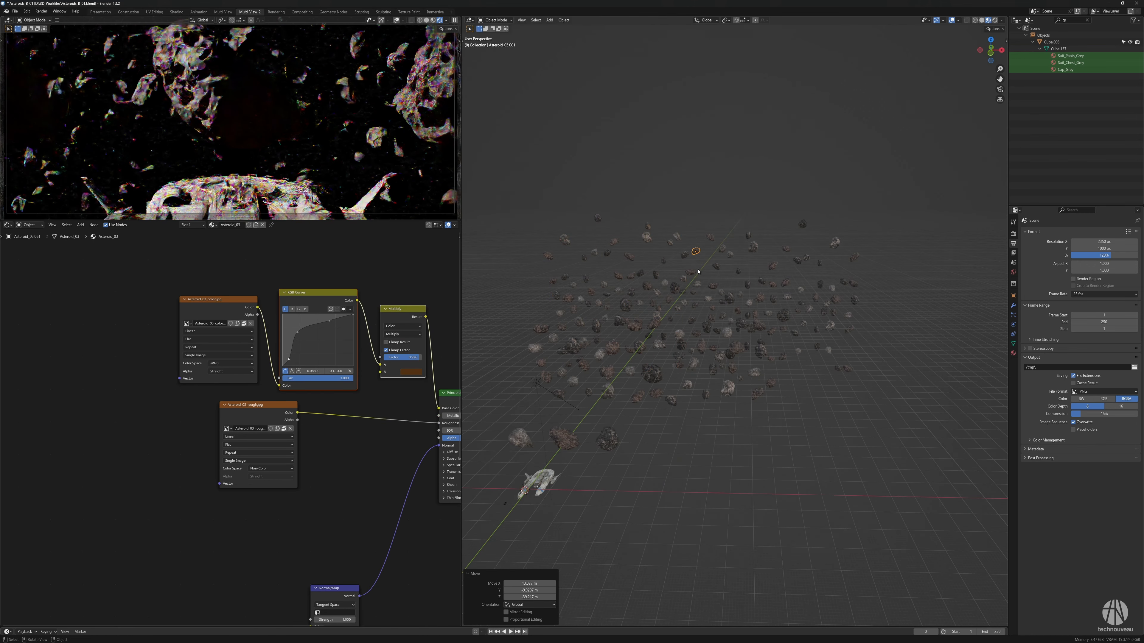
pyautogui.moveTo(700, 273); pyautogui.dragTo(737, 273, button='middle')
pyautogui.click(652, 284)
pyautogui.press('g')
pyautogui.click(650, 274)
pyautogui.click(631, 318)
pyautogui.press('g')
pyautogui.click(644, 347)
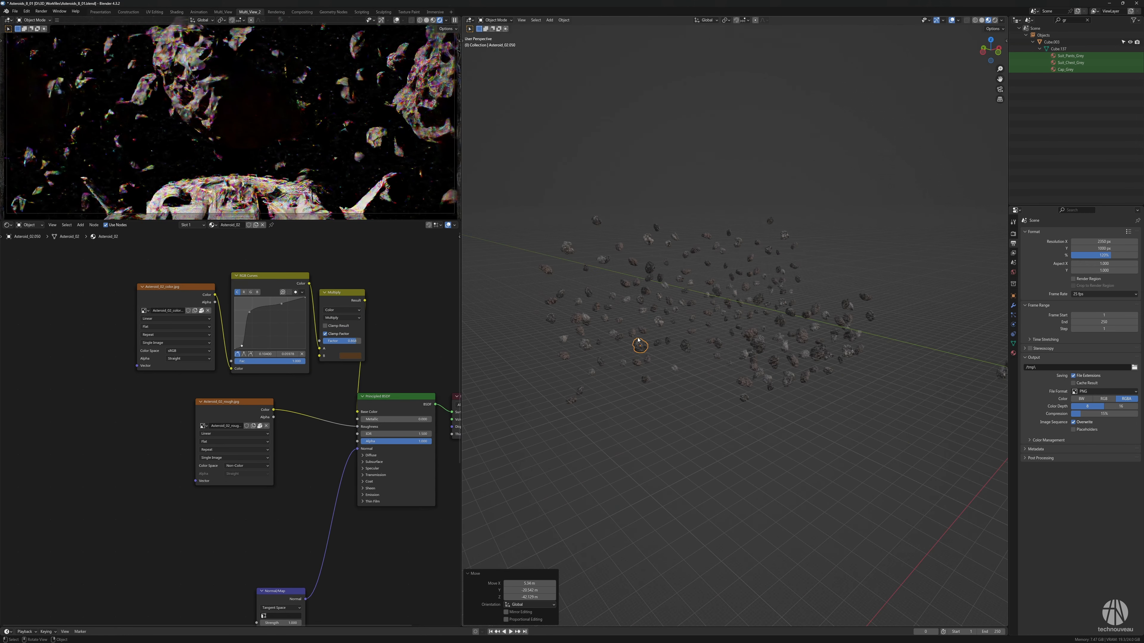
# Move three more asteroids on the outer side and lower edge of the mirrored field
pyautogui.click(629, 341)
pyautogui.press('g')
pyautogui.click(626, 324)
pyautogui.click(624, 299)
pyautogui.press('g')
pyautogui.click(632, 282)
pyautogui.moveTo(632, 281); pyautogui.dragTo(674, 281, button='middle')
pyautogui.click(572, 401)
pyautogui.press('g')
pyautogui.click(599, 388)
# Shift several upper asteroids and one lower asteroid of the mirrored field into uneven positions
pyautogui.moveTo(599, 388); pyautogui.dragTo(683, 393, button='middle')
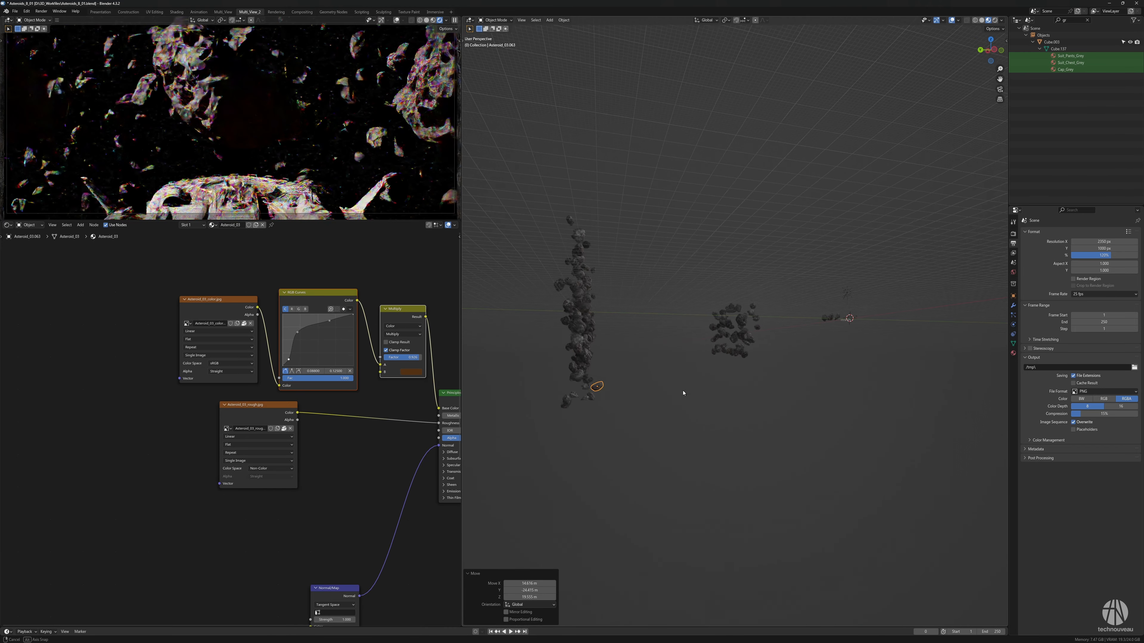
pyautogui.moveTo(593, 407); pyautogui.dragTo(575, 406, button='middle')
pyautogui.click(559, 230)
pyautogui.press('g')
pyautogui.click(561, 246)
pyautogui.click(603, 201)
pyautogui.press('g')
pyautogui.click(620, 176)
pyautogui.click(677, 209)
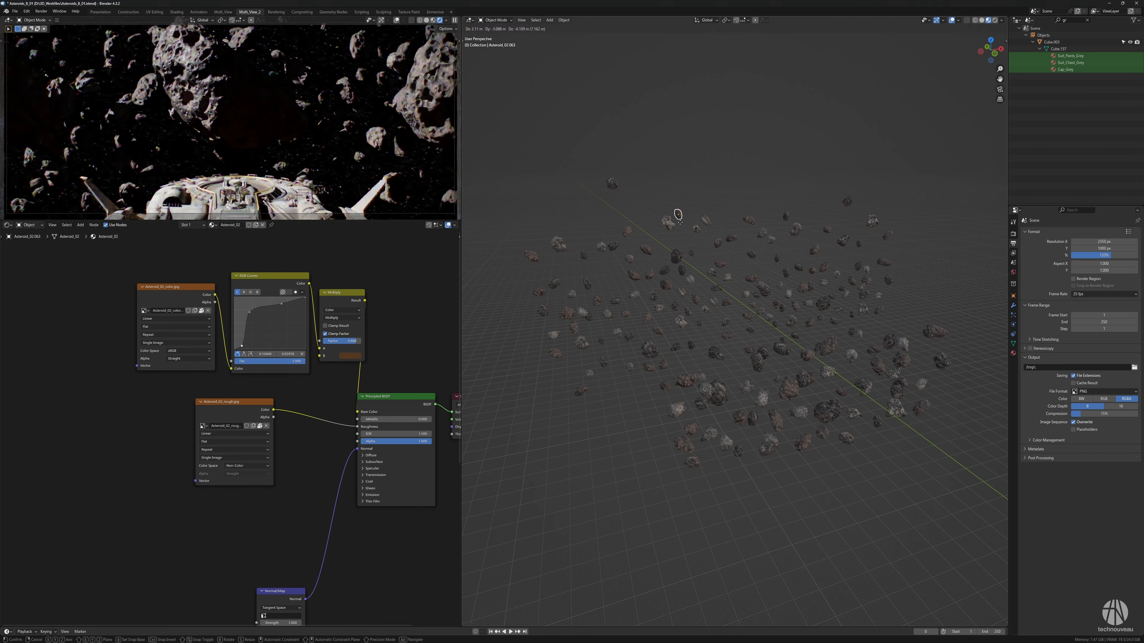
pyautogui.moveTo(661, 253); pyautogui.dragTo(675, 233, button='middle')
pyautogui.click(689, 362)
pyautogui.press('g')
pyautogui.click(692, 343)
# Shift the combined rear asteroid field and place a linked duplicate of it farther sideways along X
pyautogui.moveTo(691, 343); pyautogui.dragTo(719, 358, button='middle')
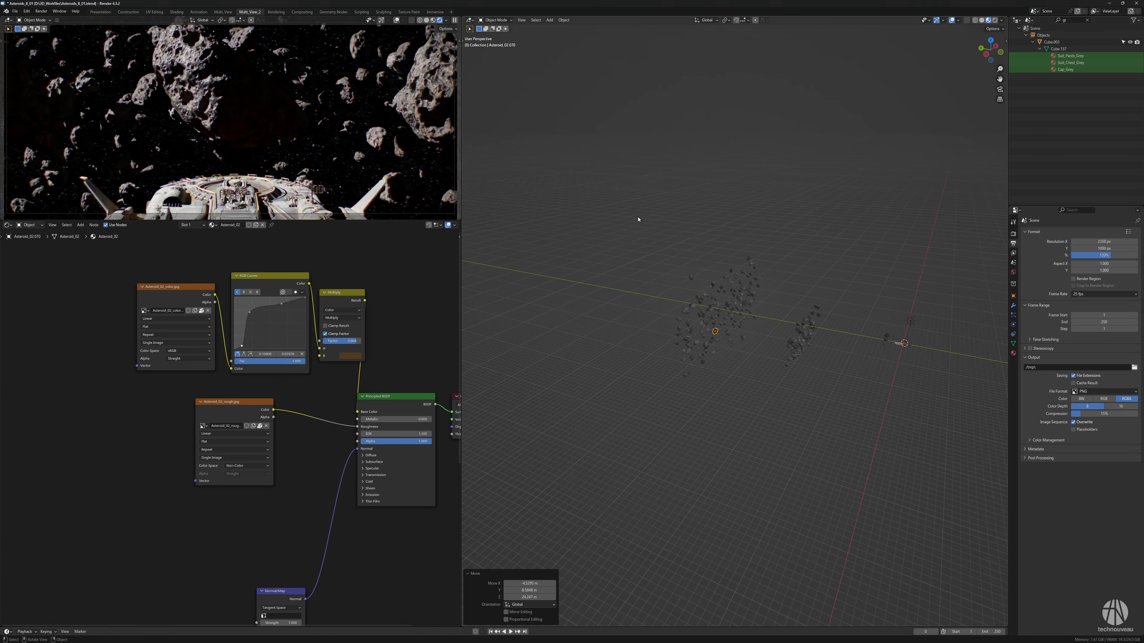
pyautogui.press('g')
pyautogui.press('y')
pyautogui.click(729, 359)
pyautogui.moveTo(729, 359); pyautogui.dragTo(698, 364, button='middle')
pyautogui.press('g')
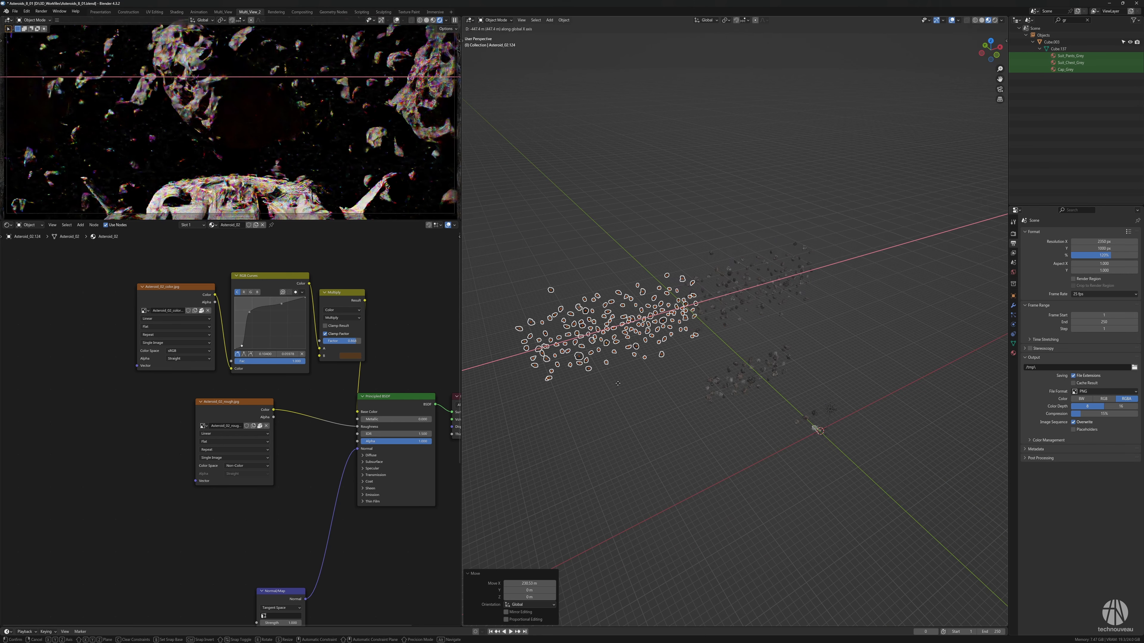
pyautogui.click(608, 386)
pyautogui.moveTo(608, 386); pyautogui.dragTo(653, 373, button='middle')
# Select the widened asteroid belt and place a linked duplicate of it farther back along Y
pyautogui.moveTo(804, 360); pyautogui.dragTo(832, 352)
pyautogui.hotkey('alt', 'd')
pyautogui.press('y')
pyautogui.moveTo(804, 360); pyautogui.dragTo(757, 364, button='middle')
pyautogui.click(720, 324)
# Rotate the rearmost asteroid belt about X and adjust its distance along Y
pyautogui.press('r')
pyautogui.press('x')
pyautogui.click(739, 329)
pyautogui.press('r')
pyautogui.press('x')
pyautogui.click(785, 291)
pyautogui.click(784, 337)
pyautogui.press('g')
pyautogui.press('y')
pyautogui.click(714, 262)
pyautogui.press('g')
pyautogui.press('Escape')
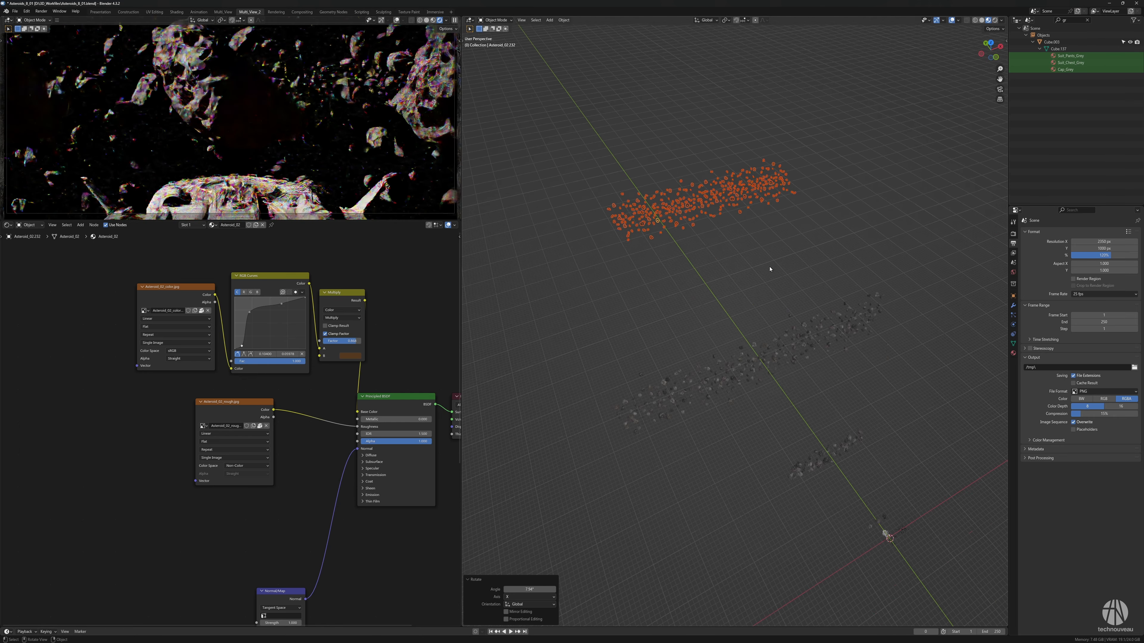
# Place a linked duplicate of the rearmost asteroid belt along X to widen it
pyautogui.hotkey('alt', 'd')
pyautogui.press('x')
pyautogui.click(750, 338)
pyautogui.click(750, 339)
# Select individual rocks scattered along the middle and both ends of the rearmost asteroid belt
pyautogui.moveTo(750, 339); pyautogui.dragTo(812, 336, button='middle')
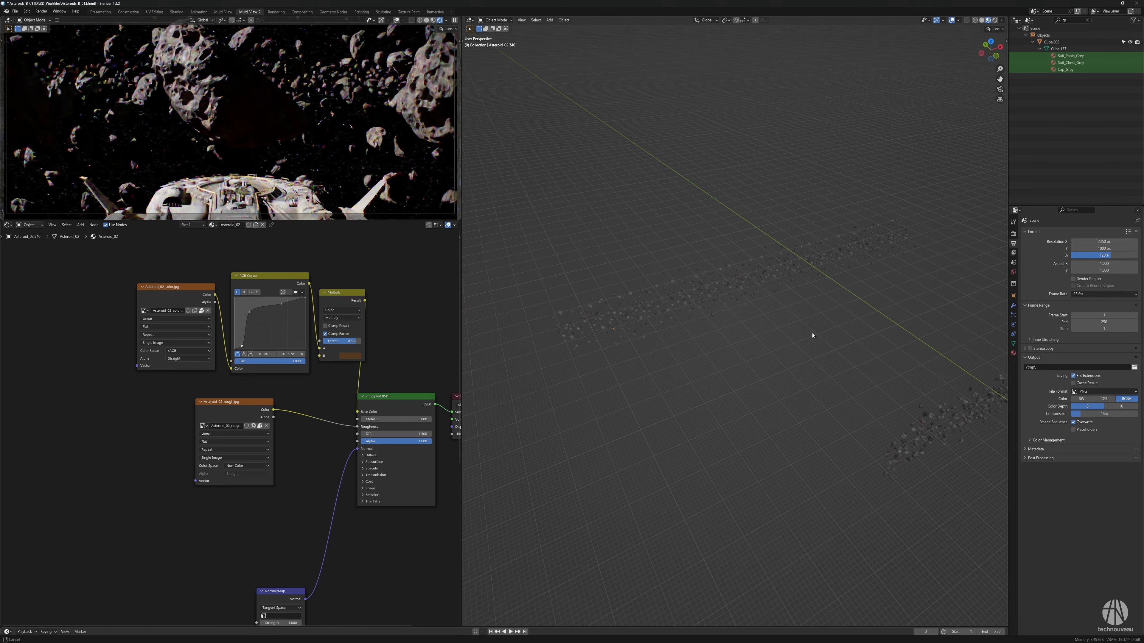
pyautogui.keyDown('shift'); pyautogui.moveTo(686, 301); pyautogui.dragTo(706, 304, button='middle'); pyautogui.keyUp('shift')
pyautogui.keyDown('shift'); pyautogui.click(649, 324); pyautogui.keyUp('shift')
pyautogui.keyDown('shift'); pyautogui.click(681, 290); pyautogui.keyUp('shift')
pyautogui.keyDown('shift'); pyautogui.click(742, 278); pyautogui.keyUp('shift')
pyautogui.keyDown('shift'); pyautogui.click(780, 270); pyautogui.keyUp('shift')
pyautogui.keyDown('shift'); pyautogui.click(802, 278); pyautogui.keyUp('shift')
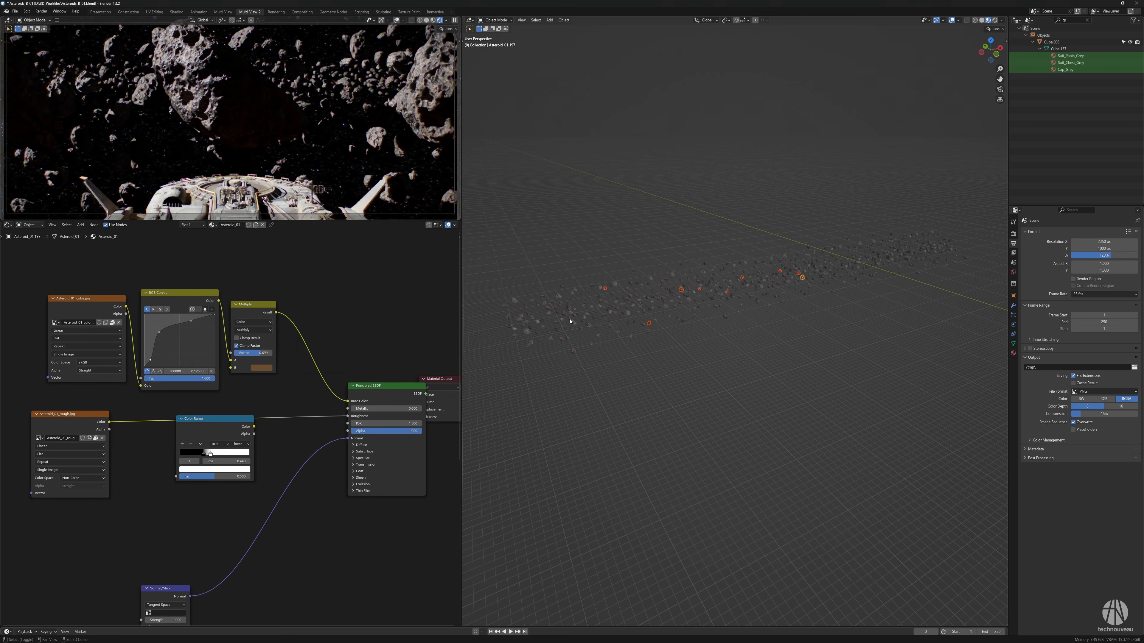
pyautogui.keyDown('shift'); pyautogui.click(556, 322); pyautogui.keyUp('shift')
pyautogui.keyDown('shift'); pyautogui.click(574, 309); pyautogui.keyUp('shift')
pyautogui.keyDown('shift'); pyautogui.click(880, 256); pyautogui.keyUp('shift')
pyautogui.keyDown('shift'); pyautogui.click(924, 256); pyautogui.keyUp('shift')
pyautogui.keyDown('shift'); pyautogui.click(940, 249); pyautogui.keyUp('shift')
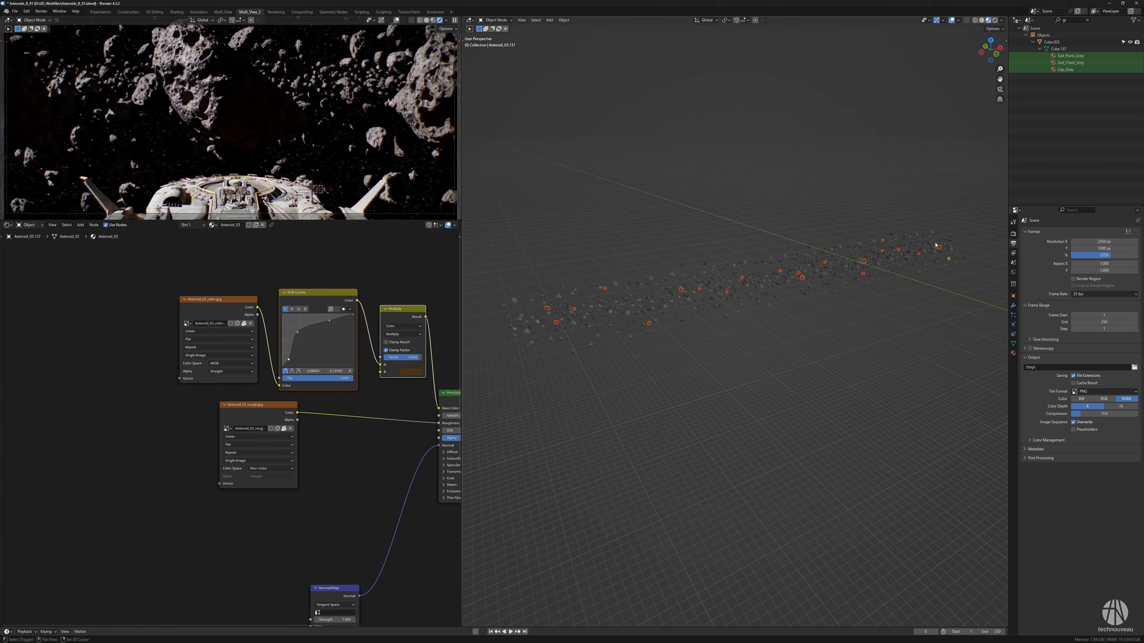
# Add more scattered rocks toward the belt's far end to the selection and rearrange them as a group
pyautogui.moveTo(940, 248); pyautogui.dragTo(805, 310, button='middle')
pyautogui.keyDown('shift'); pyautogui.click(781, 271); pyautogui.keyUp('shift')
pyautogui.keyDown('shift'); pyautogui.click(783, 277); pyautogui.keyUp('shift')
pyautogui.keyDown('shift'); pyautogui.click(877, 249); pyautogui.keyUp('shift')
pyautogui.keyDown('shift'); pyautogui.click(899, 256); pyautogui.keyUp('shift')
pyautogui.keyDown('shift'); pyautogui.click(924, 256); pyautogui.keyUp('shift')
pyautogui.keyDown('shift'); pyautogui.click(935, 253); pyautogui.keyUp('shift')
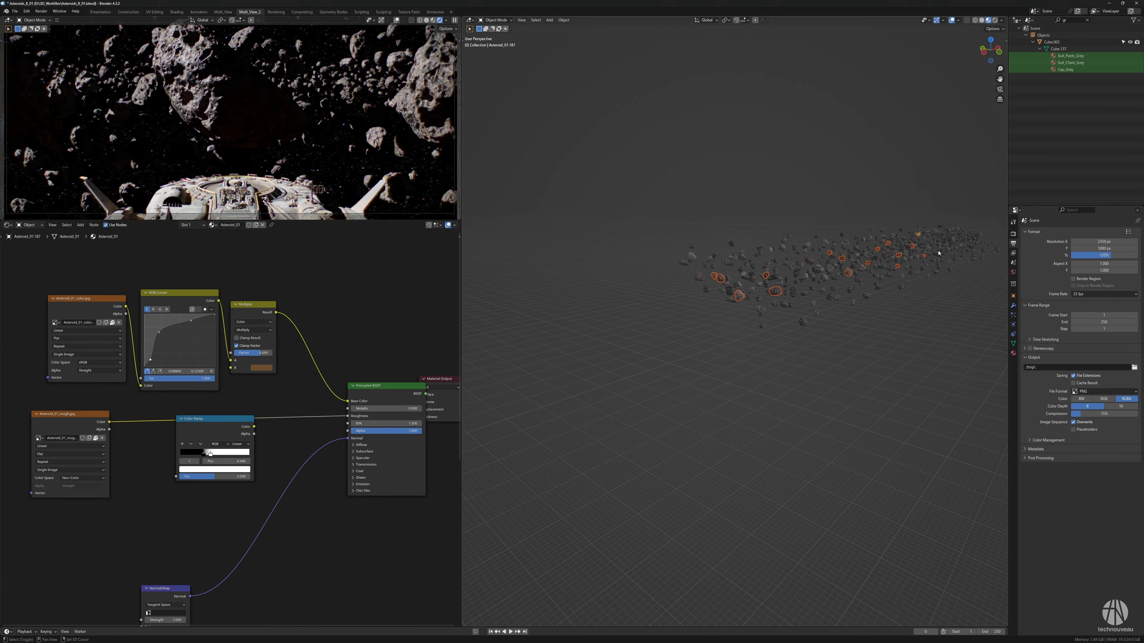
pyautogui.keyDown('shift'); pyautogui.click(955, 248); pyautogui.keyUp('shift')
pyautogui.keyDown('shift'); pyautogui.click(942, 239); pyautogui.keyUp('shift')
pyautogui.click(948, 233)
pyautogui.moveTo(962, 281); pyautogui.dragTo(957, 292, button='middle')
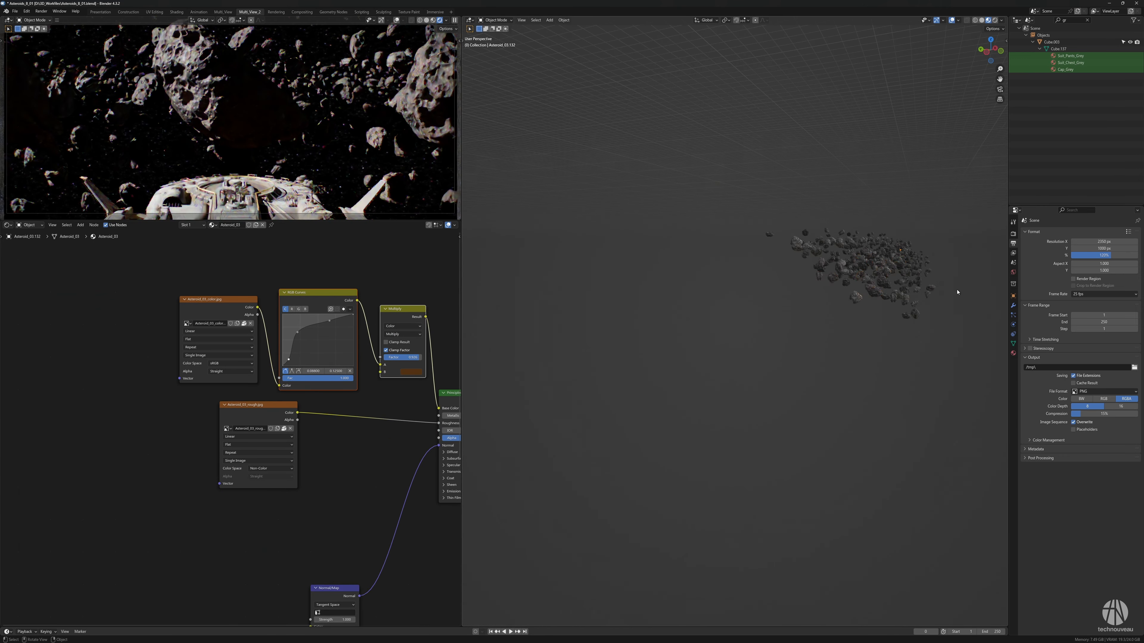
pyautogui.moveTo(787, 320); pyautogui.dragTo(743, 262, button='middle')
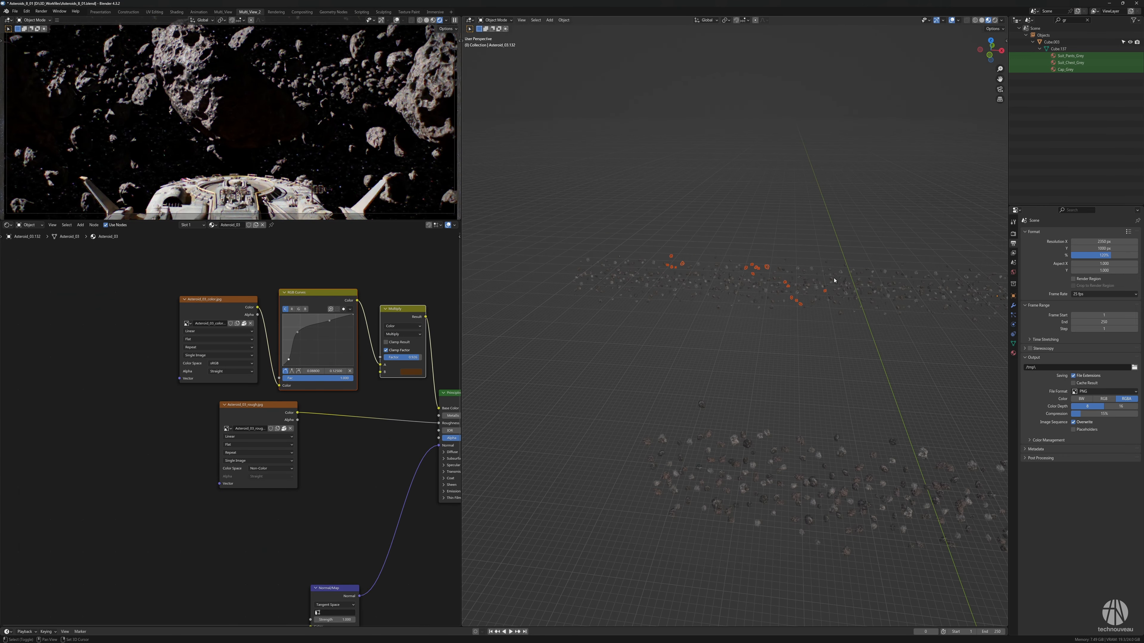
# Select the whole rearmost asteroid belt and shift it about 43 m along Y
pyautogui.click(726, 282)
pyautogui.press('b')
pyautogui.moveTo(964, 309); pyautogui.dragTo(806, 349, button='middle')
pyautogui.press('g')
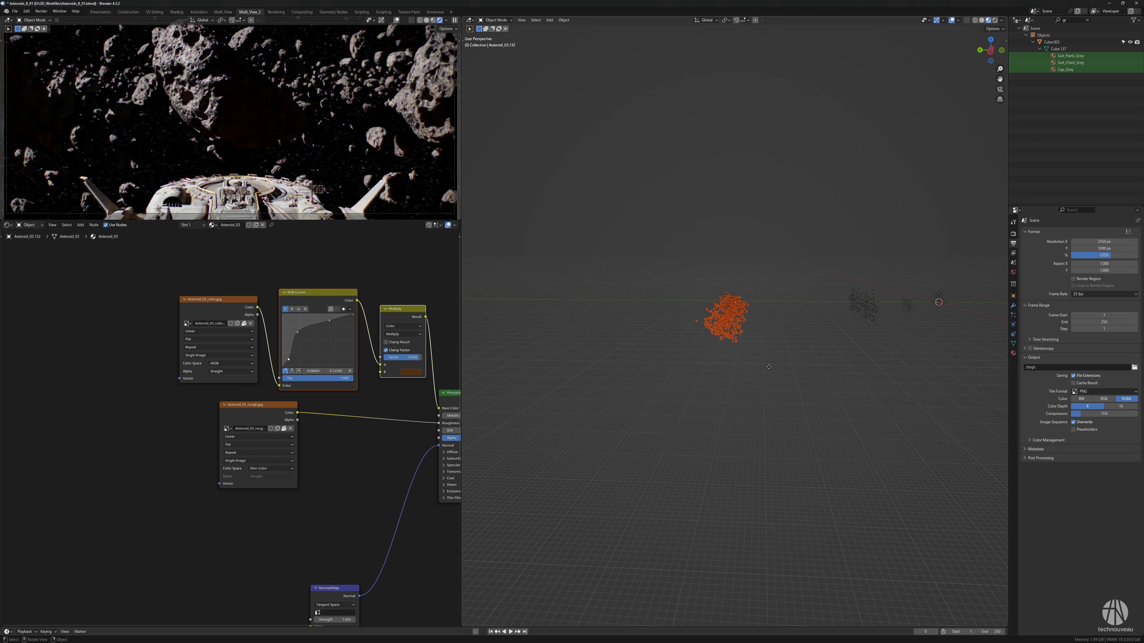
pyautogui.press('y')
pyautogui.click(763, 360)
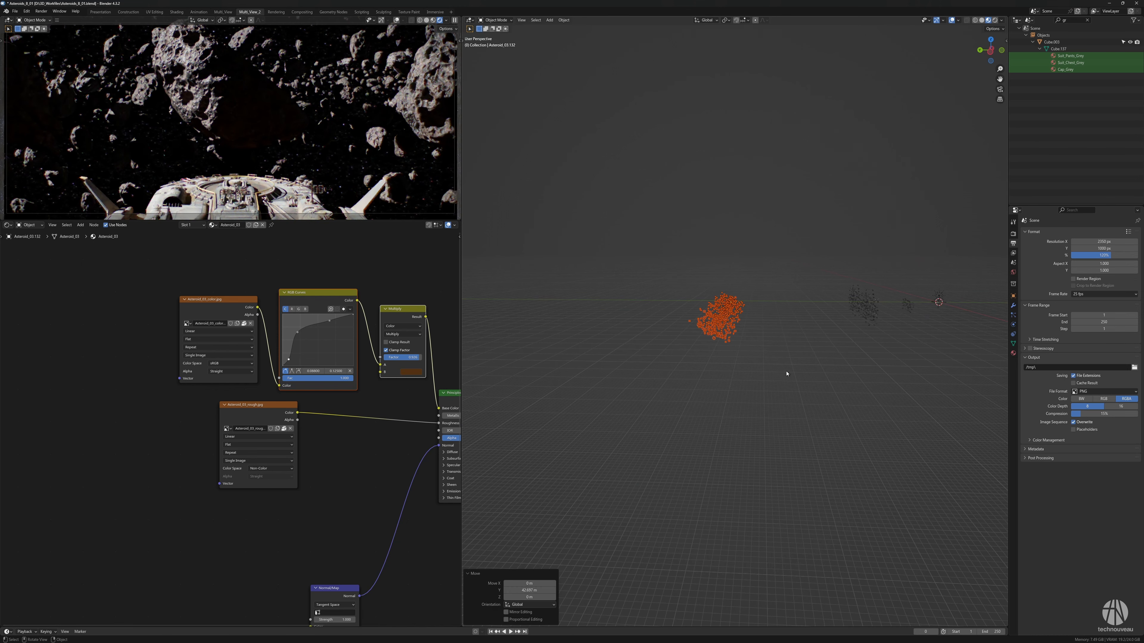
# Select the two nearer asteroid clusters ahead of the ship and shift them together along Y
pyautogui.moveTo(763, 369); pyautogui.dragTo(758, 362, button='middle')
pyautogui.moveTo(683, 259); pyautogui.dragTo(771, 358)
pyautogui.press('g')
pyautogui.press('y')
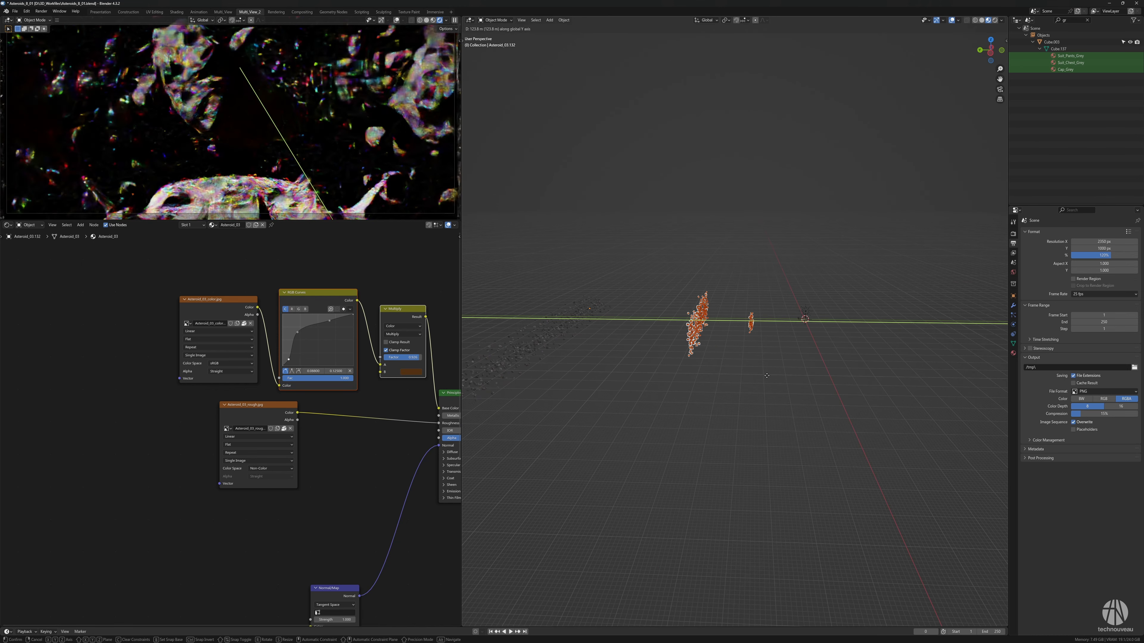
pyautogui.click(766, 374)
pyautogui.moveTo(765, 375); pyautogui.dragTo(806, 363, button='middle')
# Frame the large foreground asteroids by the ship and reposition individual rocks among them
pyautogui.moveTo(841, 399); pyautogui.dragTo(797, 375)
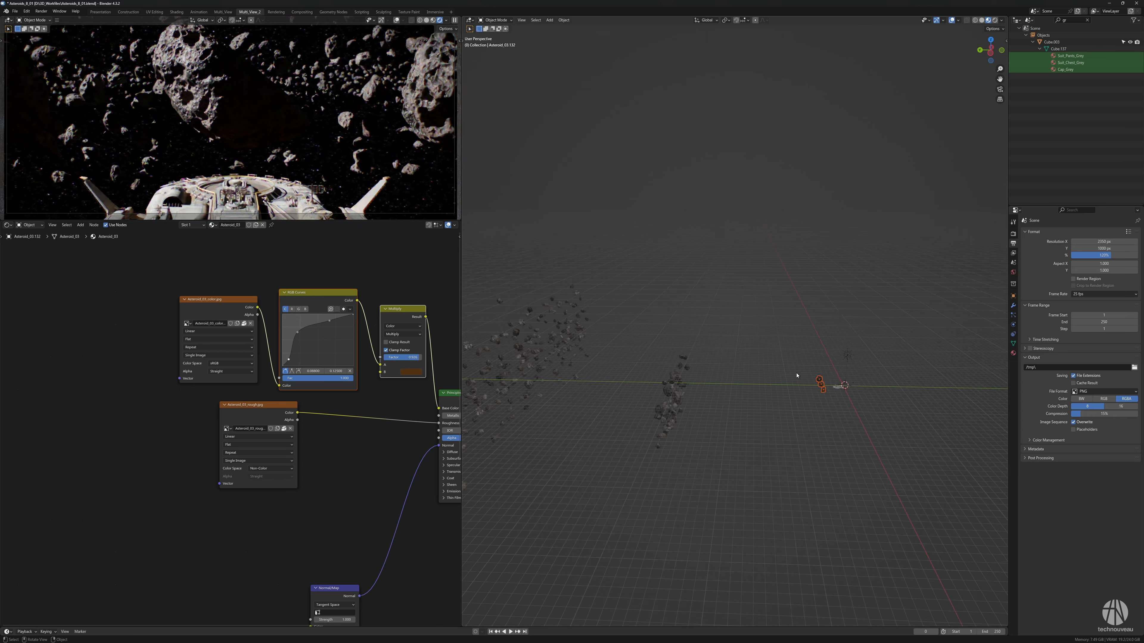
pyautogui.press('KP_Decimal')
pyautogui.moveTo(822, 412); pyautogui.dragTo(716, 425, button='middle')
pyautogui.click(653, 337)
pyautogui.press('g')
pyautogui.click(726, 308)
pyautogui.press('g')
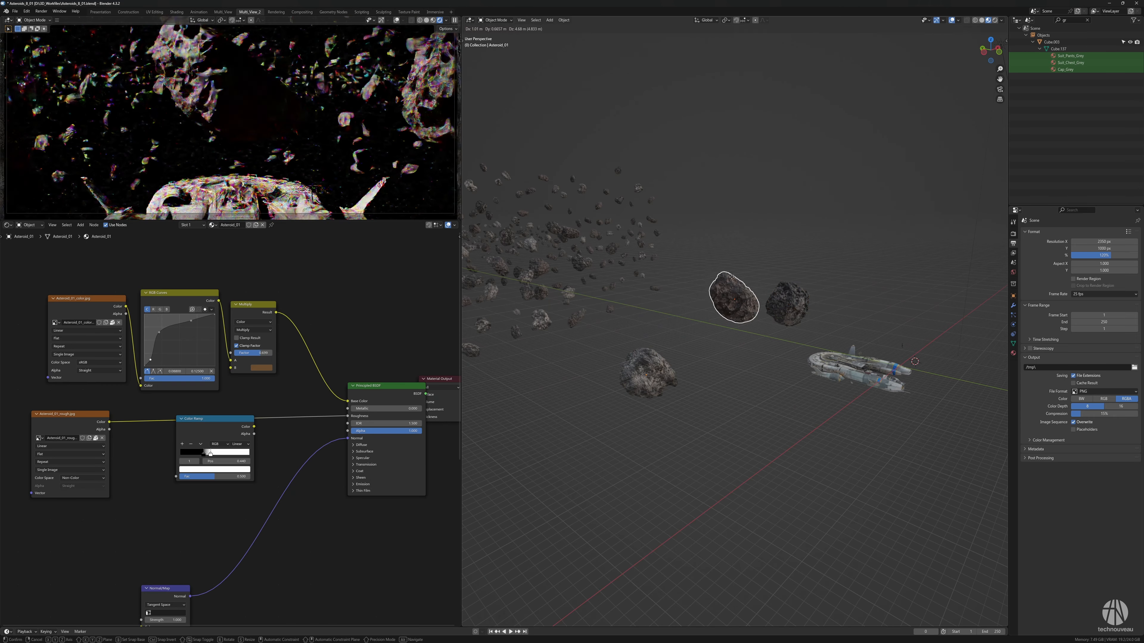
pyautogui.moveTo(730, 306); pyautogui.dragTo(756, 336, button='middle')
# Select all three large foreground asteroids and move them along Y, farther ahead of the ship
pyautogui.click(786, 311)
pyautogui.keyDown('shift'); pyautogui.click(718, 289); pyautogui.keyUp('shift')
pyautogui.keyDown('shift'); pyautogui.moveTo(637, 373); pyautogui.dragTo(620, 360); pyautogui.keyUp('shift')
pyautogui.moveTo(648, 356); pyautogui.dragTo(698, 363, button='middle')
pyautogui.scroll(-2, 698, 363)
pyautogui.press('g')
pyautogui.press('y')
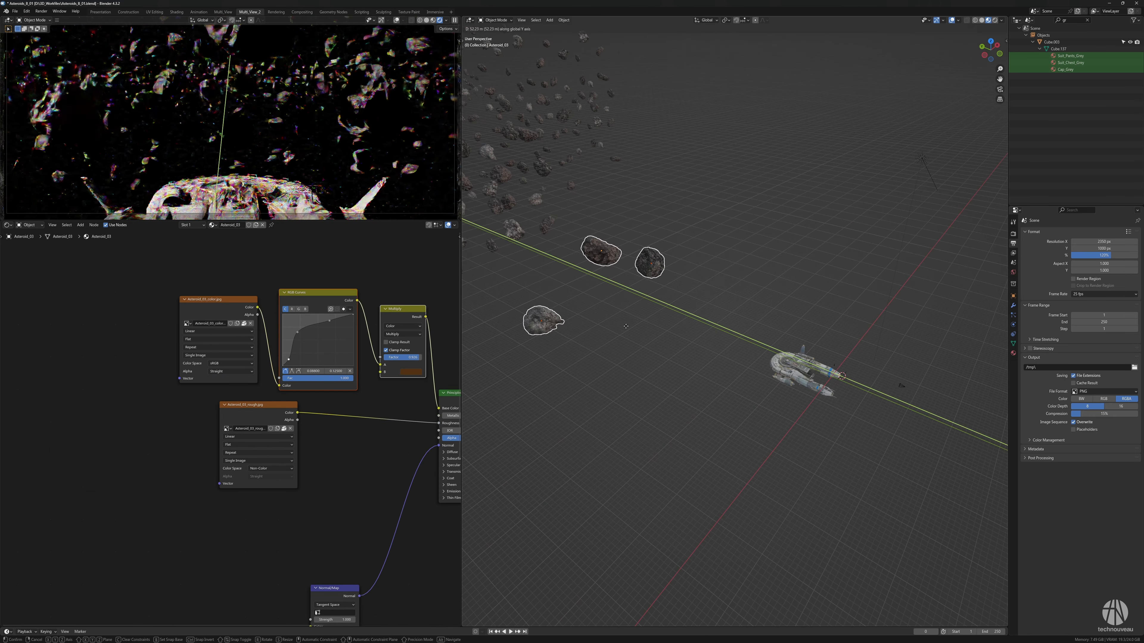
pyautogui.click(634, 328)
# Move the spaceship forward along Y toward the large foreground asteroids
pyautogui.scroll(-1, 720, 351)
pyautogui.click(813, 387)
pyautogui.press('g')
pyautogui.press('y')
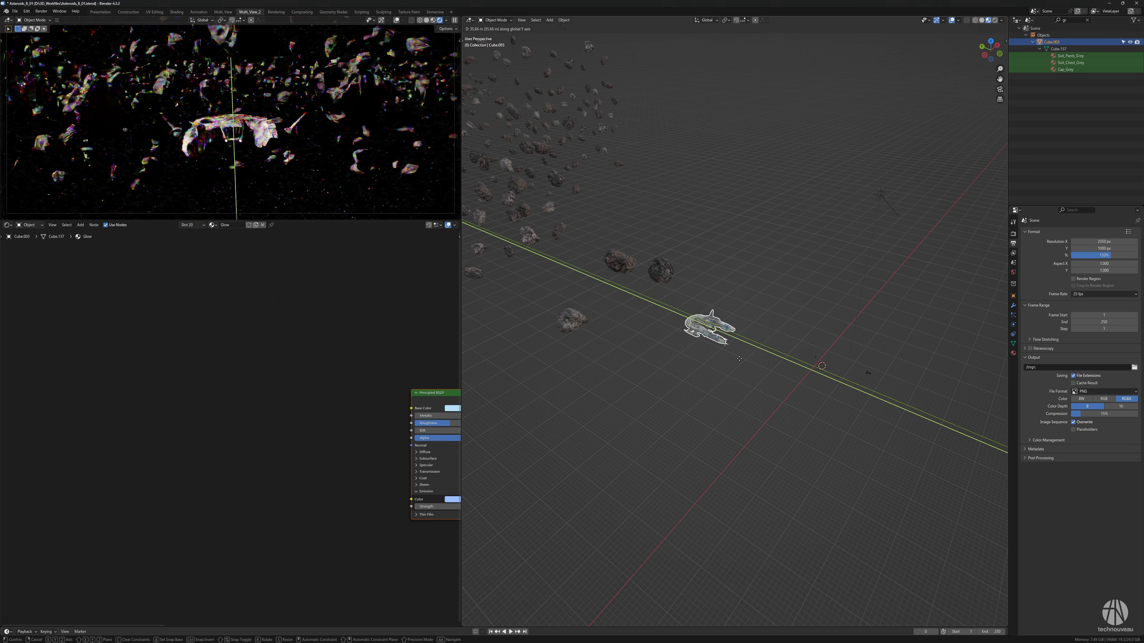
pyautogui.click(739, 359)
# Move the lens simulation's focus empty onto the repositioned spaceship
pyautogui.scroll(2, 811, 379)
pyautogui.click(887, 389)
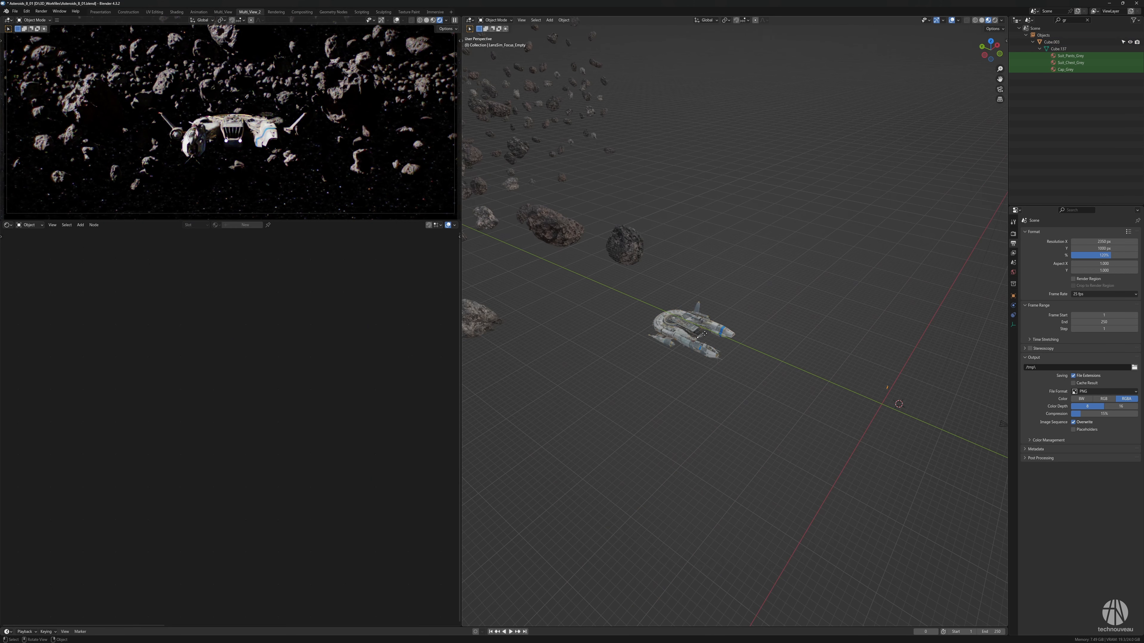
pyautogui.press('g')
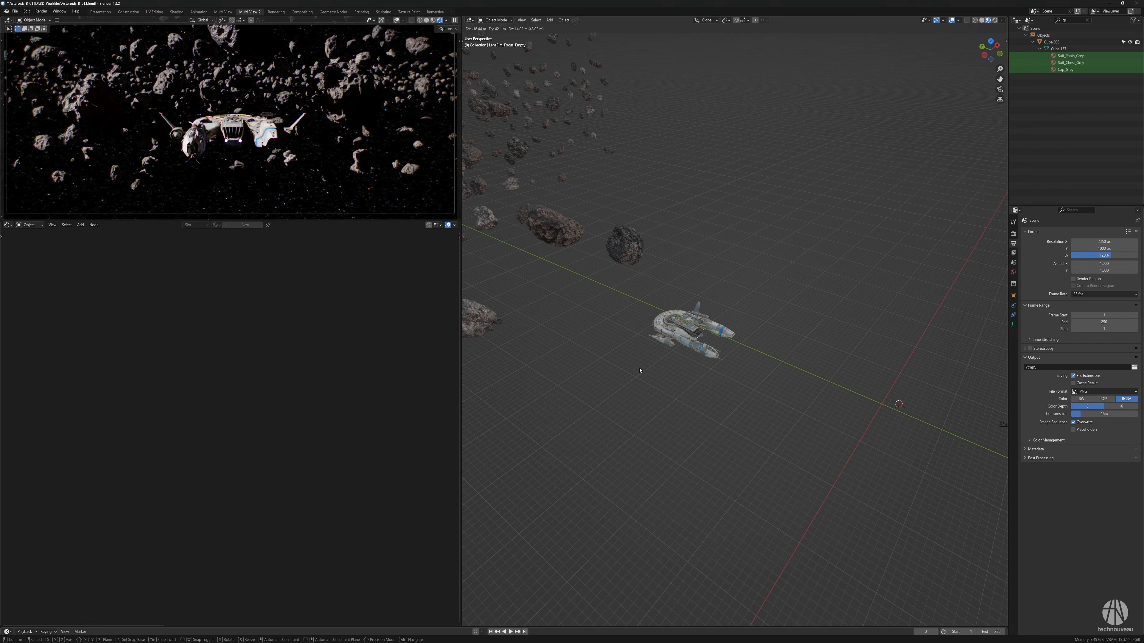
pyautogui.click(668, 334)
# Duplicate the three large foreground asteroids beside the spaceship and rotate the copies about Z
pyautogui.scroll(-2, 668, 338)
pyautogui.click(648, 262)
pyautogui.keyDown('shift'); pyautogui.click(601, 252); pyautogui.keyUp('shift')
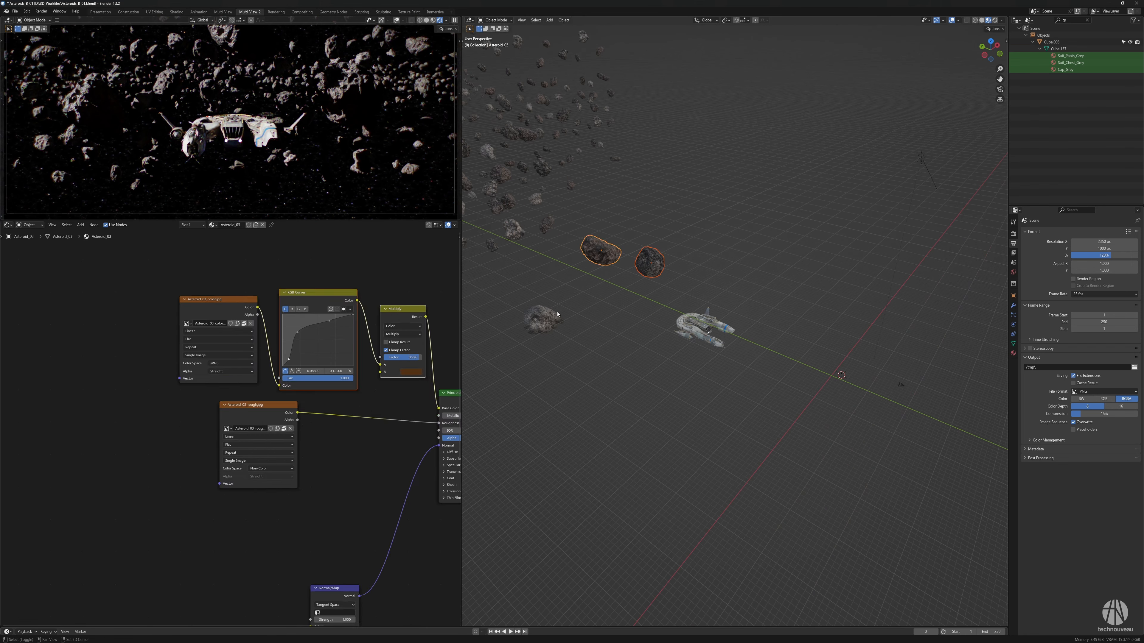
pyautogui.keyDown('shift'); pyautogui.click(544, 321); pyautogui.keyUp('shift')
pyautogui.keyDown('alt'); pyautogui.moveTo(606, 337); pyautogui.dragTo(635, 352); pyautogui.keyUp('alt')
pyautogui.hotkey('shift', 'd')
pyautogui.click(794, 347)
pyautogui.press('r')
pyautogui.press('z')
pyautogui.click(774, 350)
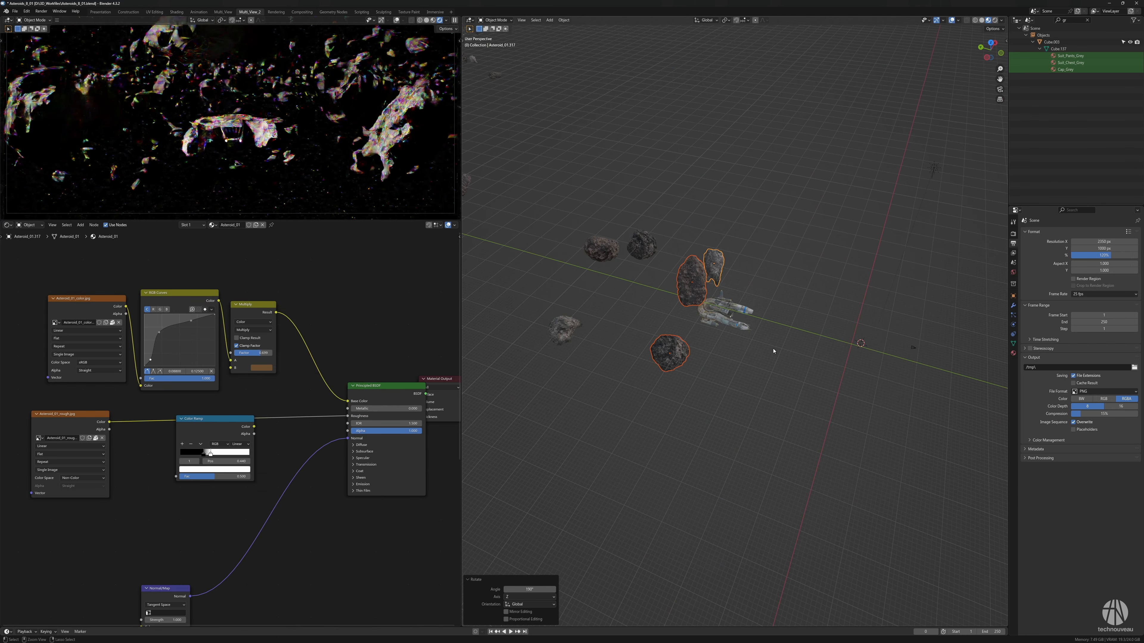
# Rotate the duplicated grey asteroid beside the ship about X and scale it along Z
pyautogui.keyDown('alt'); pyautogui.moveTo(773, 350); pyautogui.dragTo(721, 322); pyautogui.keyUp('alt')
pyautogui.click(777, 314)
pyautogui.press('r')
pyautogui.press('x')
pyautogui.click(786, 328)
pyautogui.scroll(5, 786, 329)
pyautogui.press('s')
pyautogui.press('z')
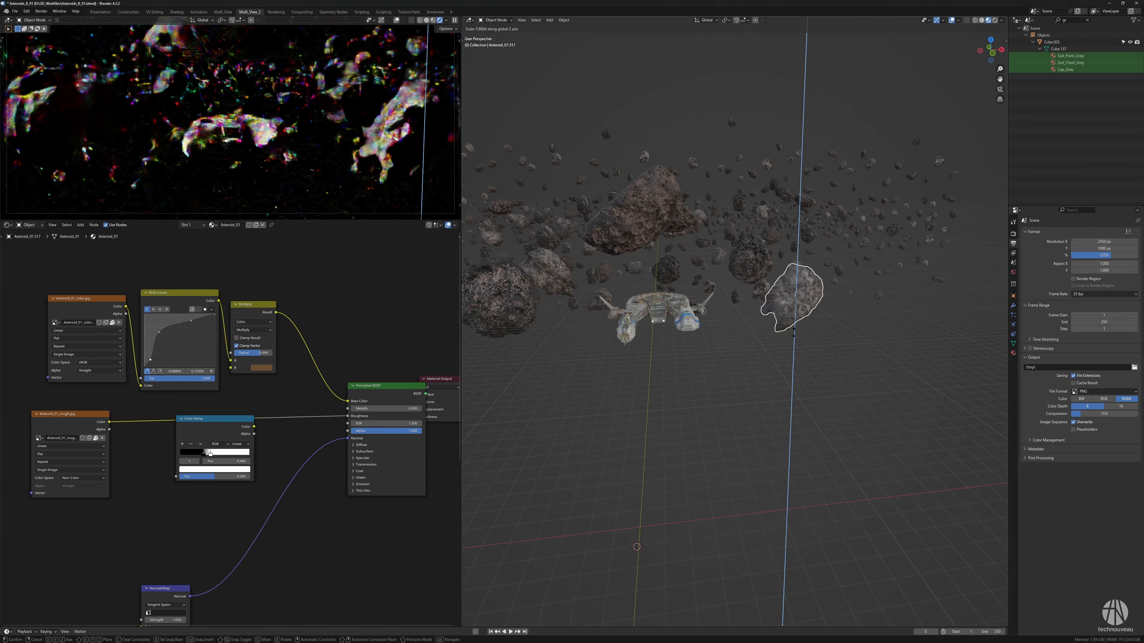
pyautogui.click(799, 331)
# Rotate the duplicated grey asteroid freely to vary its silhouette
pyautogui.moveTo(799, 331); pyautogui.dragTo(796, 234, button='middle')
pyautogui.scroll(3, 855, 293)
pyautogui.press('r')
pyautogui.click(854, 291)
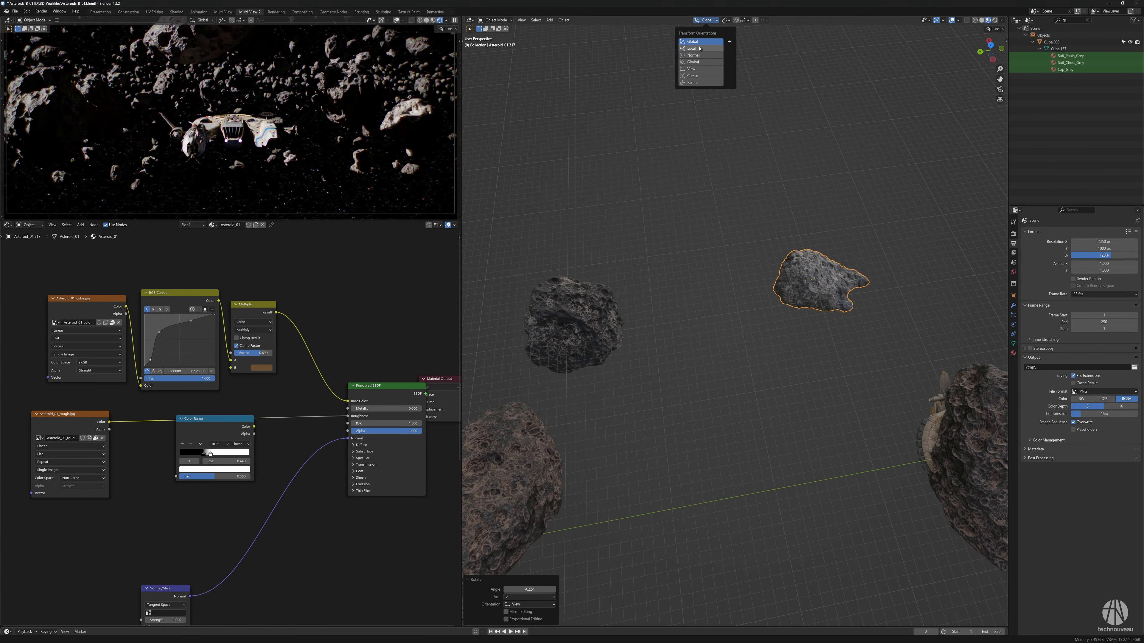
# Scale the grey asteroid along its Local Y axis and return the transform orientation to Global
pyautogui.press('s')
pyautogui.press('y')
pyautogui.click(881, 326)
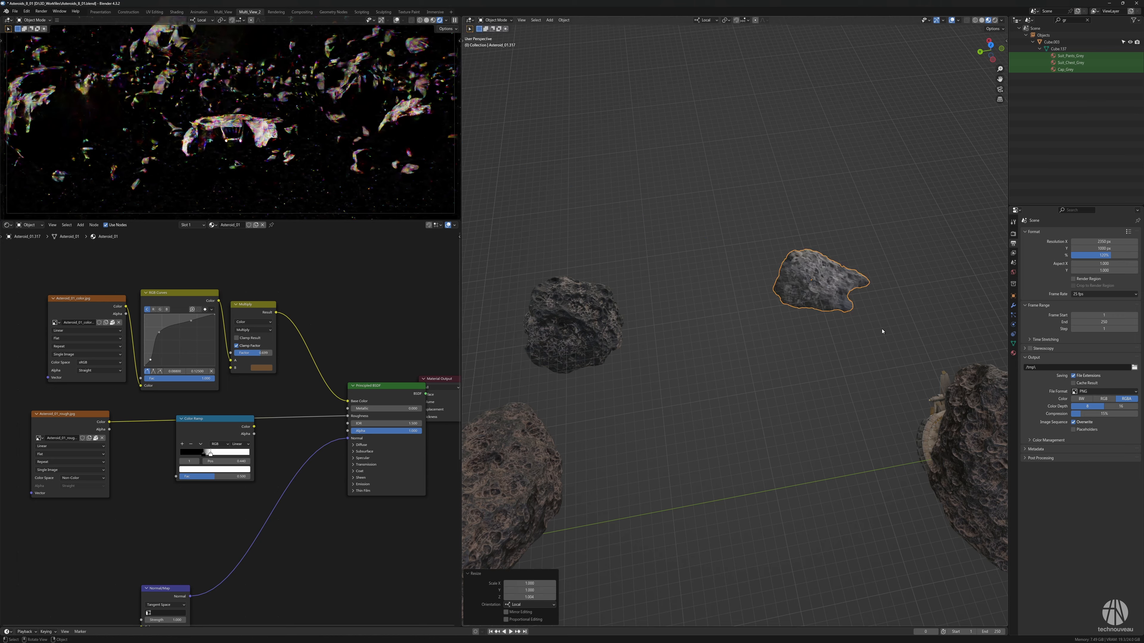
pyautogui.moveTo(881, 326)
pyautogui.mouseDown(button='middle')
pyautogui.moveTo(816, 283)
pyautogui.moveTo(891, 332)
pyautogui.mouseUp(button='middle')
pyautogui.scroll(-4, 849, 279)
pyautogui.press('s')
pyautogui.press('y')
pyautogui.click(849, 280)
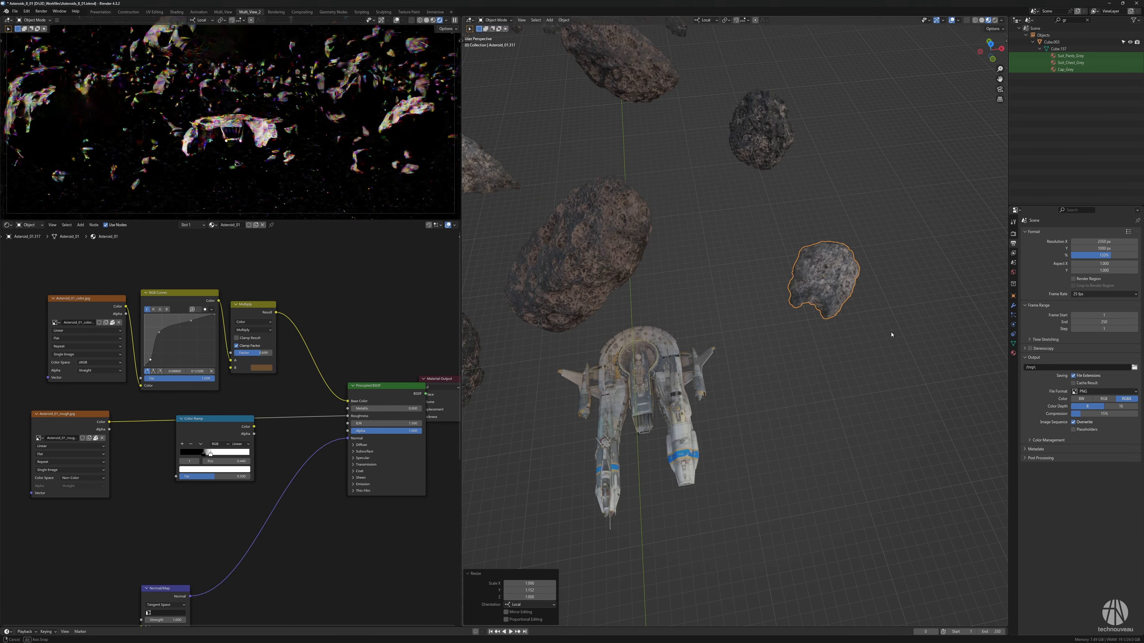
pyautogui.click(709, 21)
pyautogui.click(703, 42)
# Move the duplicated brown asteroid clear of the spaceship, toward the camera side
pyautogui.scroll(-5, 768, 352)
pyautogui.moveTo(768, 378); pyautogui.dragTo(802, 338, button='middle')
pyautogui.click(691, 273)
pyautogui.moveTo(739, 307); pyautogui.dragTo(806, 300, button='middle')
pyautogui.press('g')
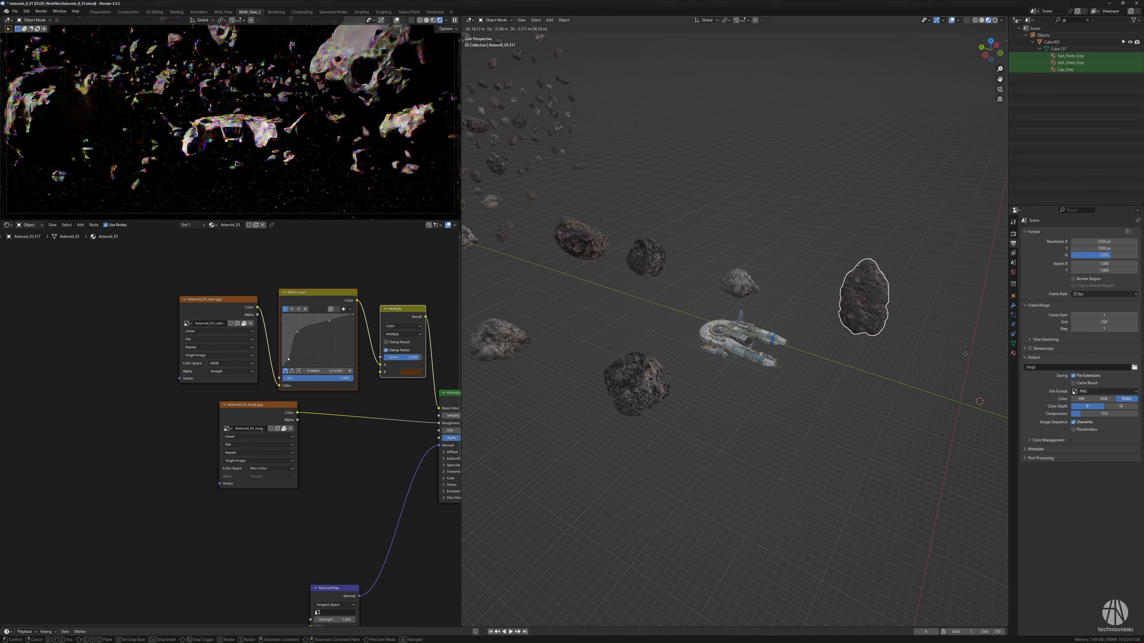
pyautogui.click(954, 362)
pyautogui.moveTo(947, 360); pyautogui.dragTo(914, 370, button='middle')
# Enlarge the duplicated dark asteroid slightly and reposition it on the ship's opposite side
pyautogui.click(749, 237)
pyautogui.moveTo(752, 246); pyautogui.dragTo(745, 291, button='middle')
pyautogui.click(679, 398)
pyautogui.press('s')
pyautogui.click(679, 405)
pyautogui.press('g')
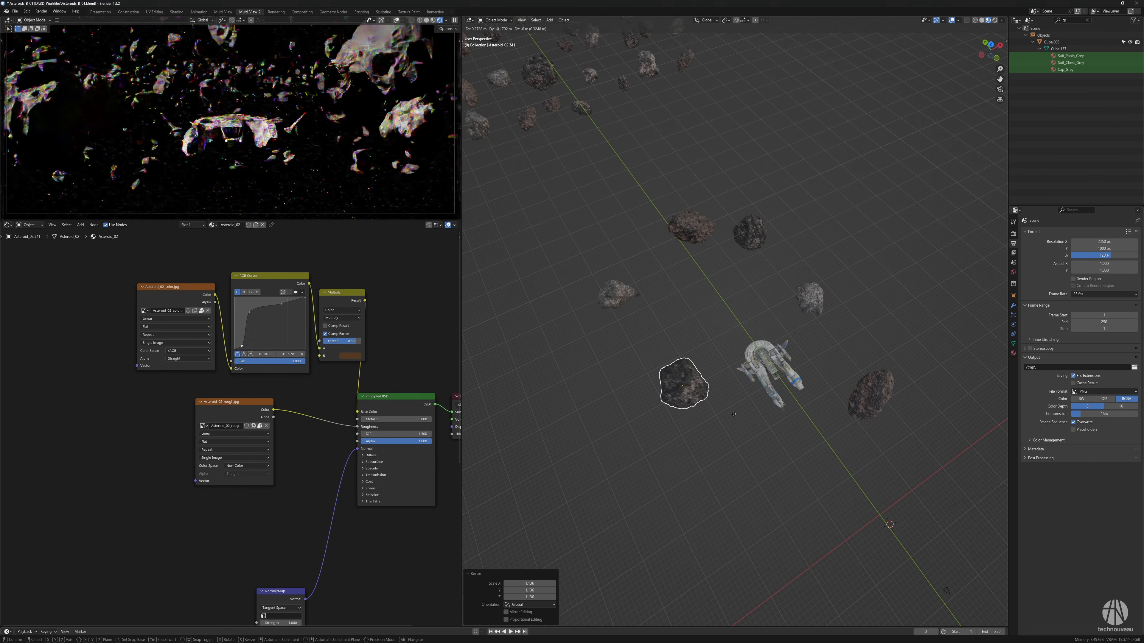
pyautogui.click(717, 420)
# Reposition and enlarge the grey asteroid near the ship, adjusting its distance along Y
pyautogui.click(812, 303)
pyautogui.moveTo(830, 331); pyautogui.dragTo(810, 343, button='middle')
pyautogui.press('g')
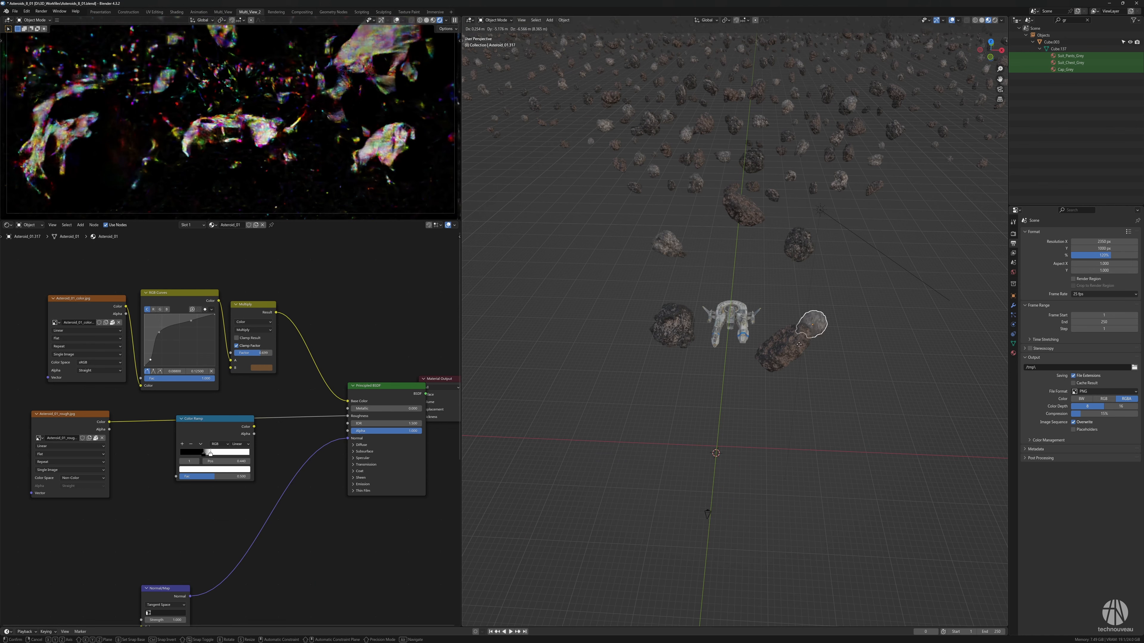
pyautogui.press('s')
pyautogui.click(795, 358)
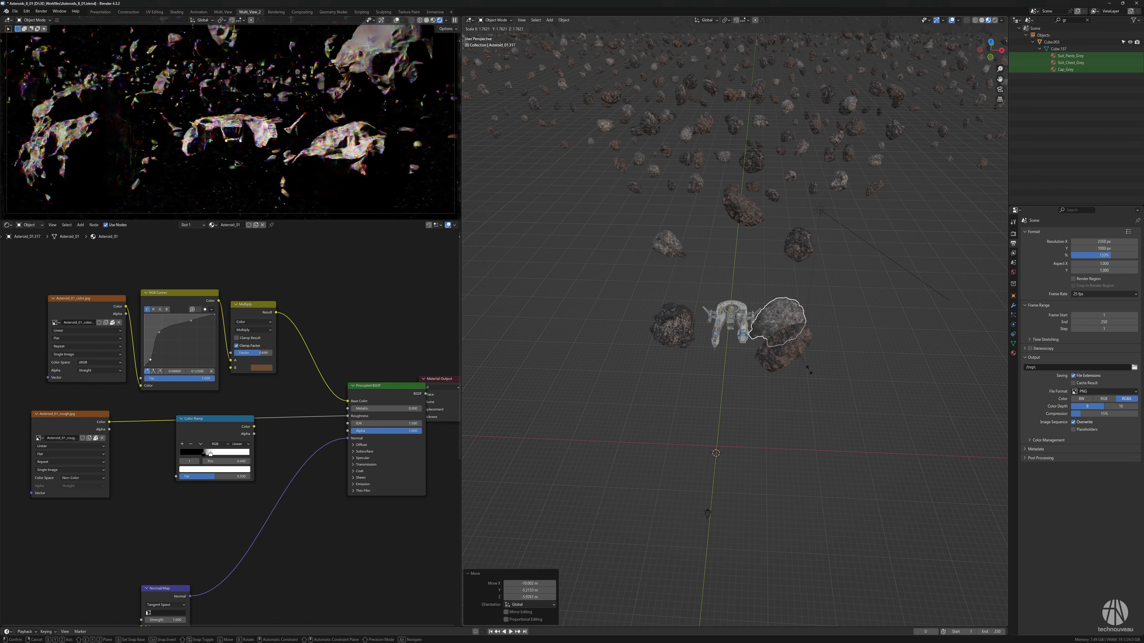
pyautogui.moveTo(801, 362); pyautogui.dragTo(817, 364, button='middle')
pyautogui.press('g')
pyautogui.press('y')
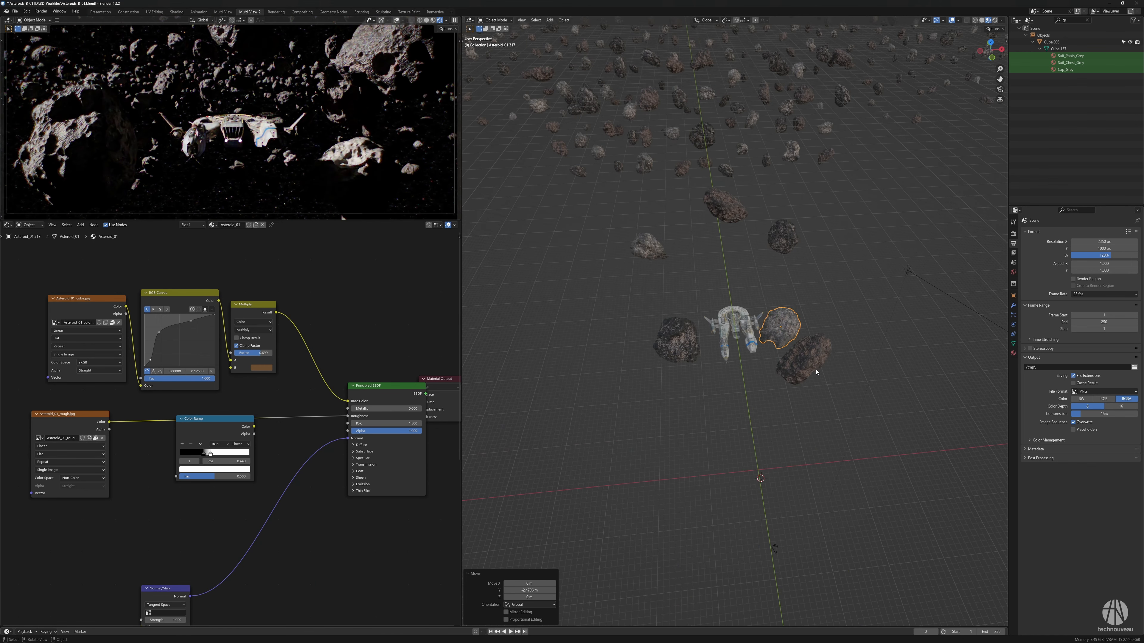
# Scale the dark asteroid beside the spaceship down to 0.791
pyautogui.scroll(-1, 786, 366)
pyautogui.click(690, 338)
pyautogui.press('s')
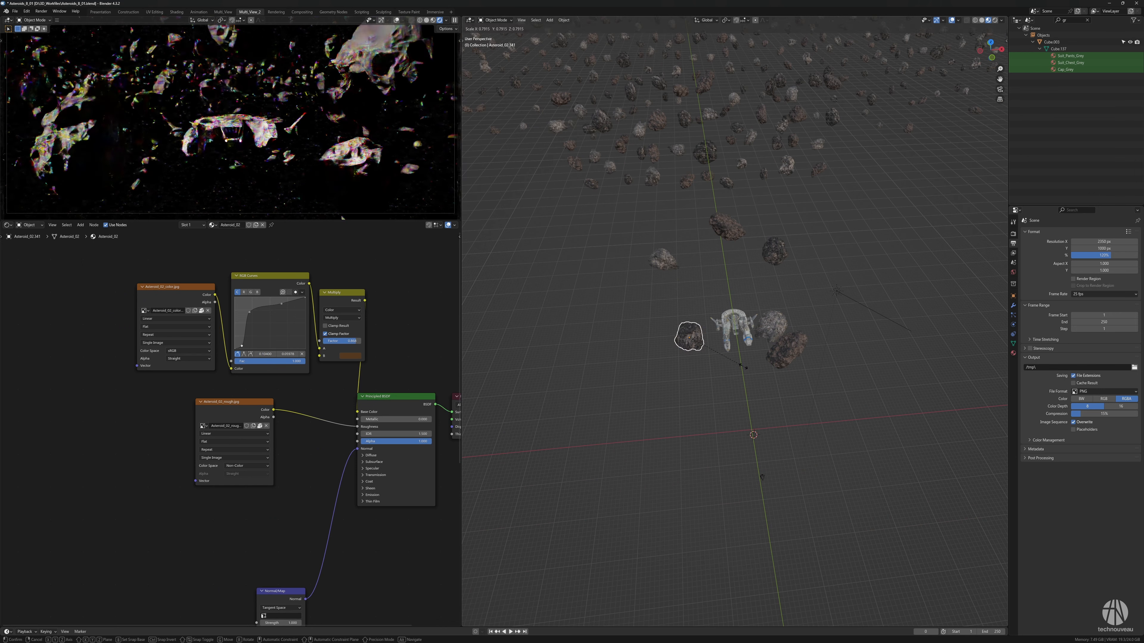
pyautogui.click(744, 369)
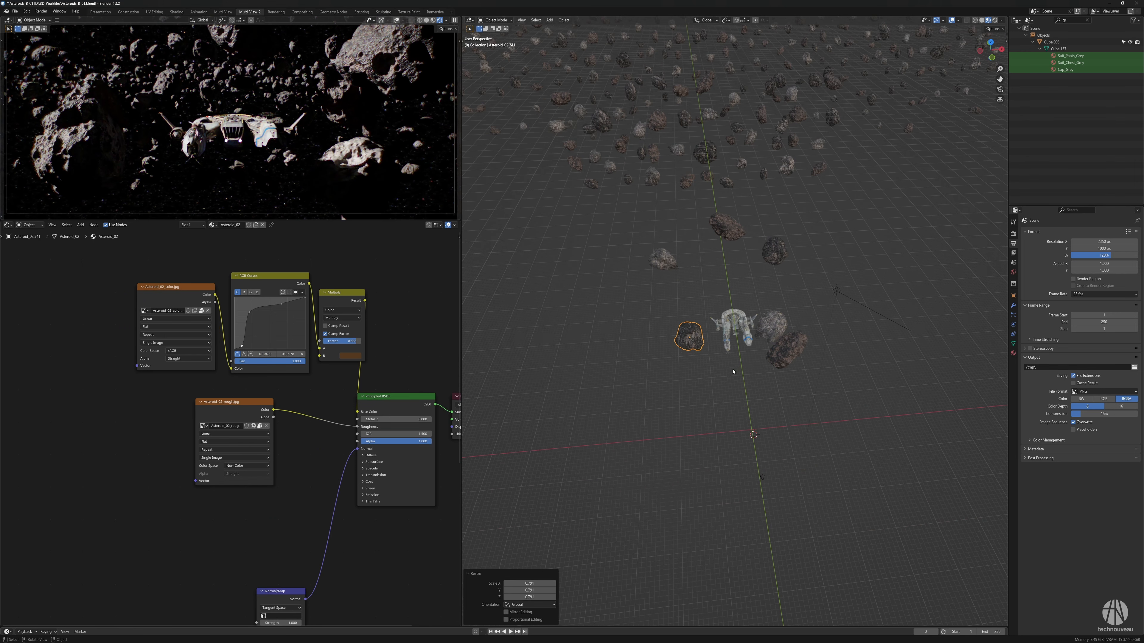
# Render the current frame, review the composition and close the render window
pyautogui.press('F12')
pyautogui.moveTo(731, 190); pyautogui.dragTo(621, 137)
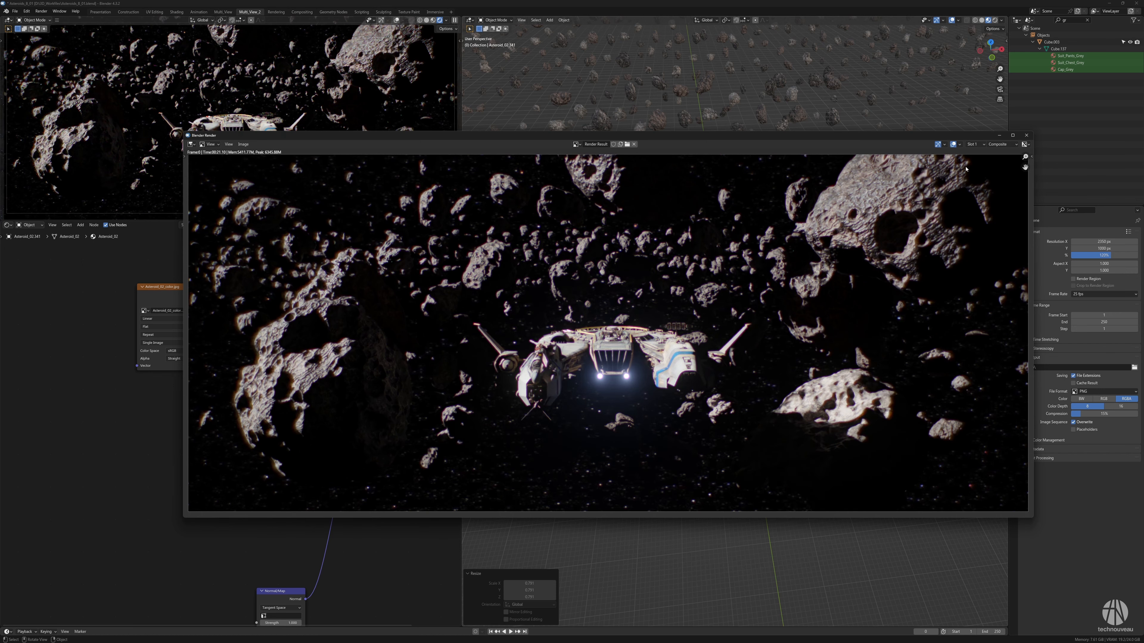
pyautogui.click(1026, 135)
# Try the Color Dodge blending mode on the Asteroid_02 material's Multiply node and undo it
pyautogui.scroll(2, 333, 323)
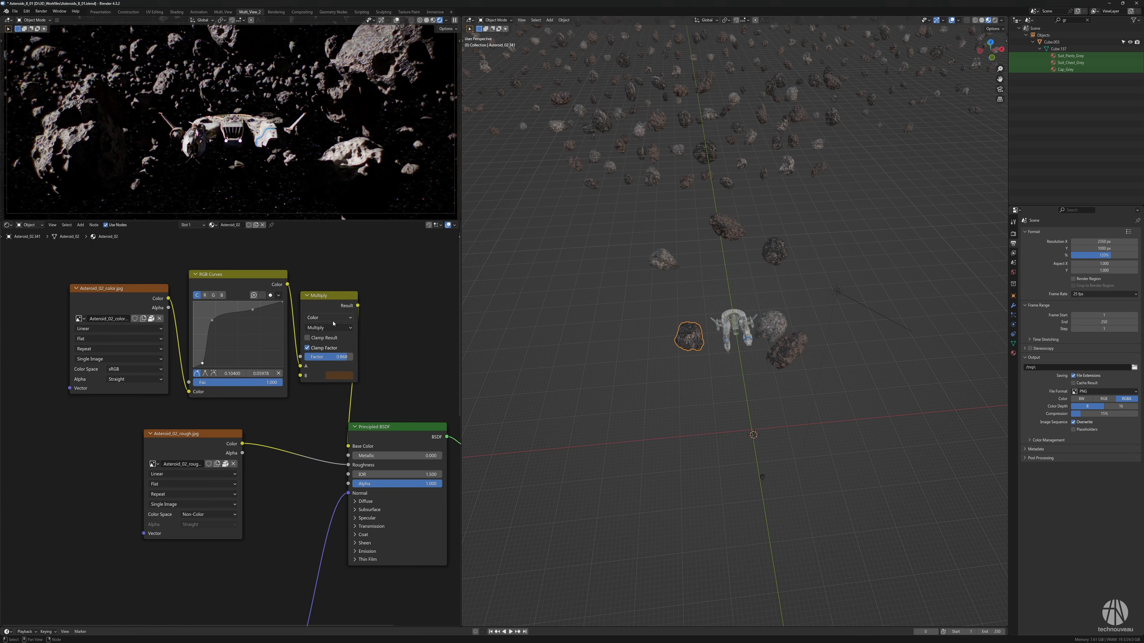
pyautogui.click(342, 327)
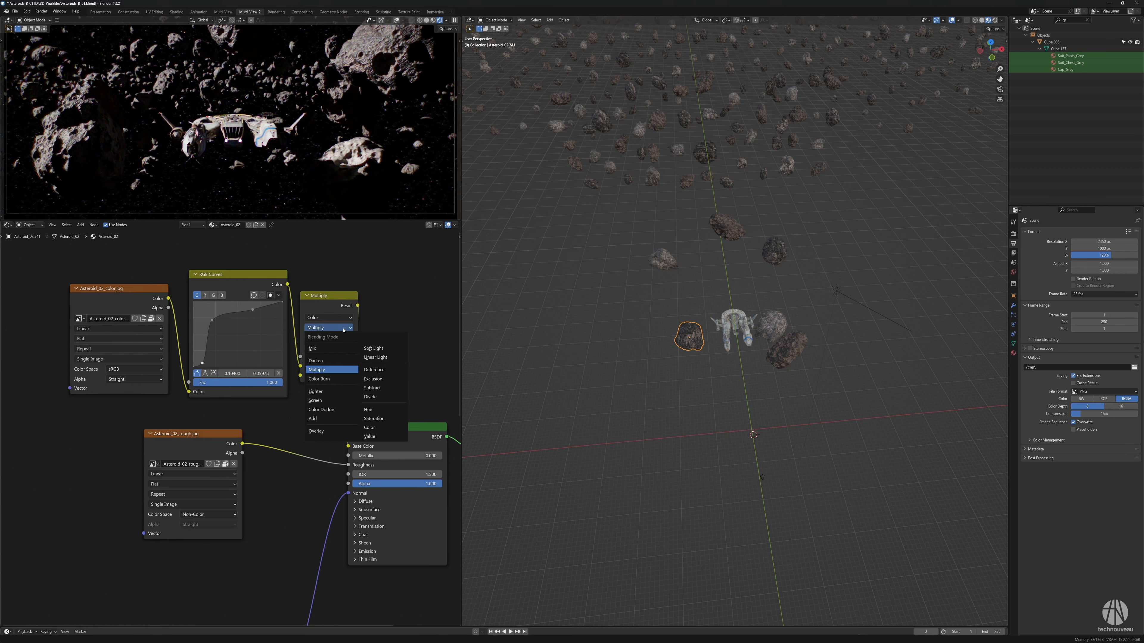
pyautogui.click(328, 410)
pyautogui.hotkey('ctrl', 'z')
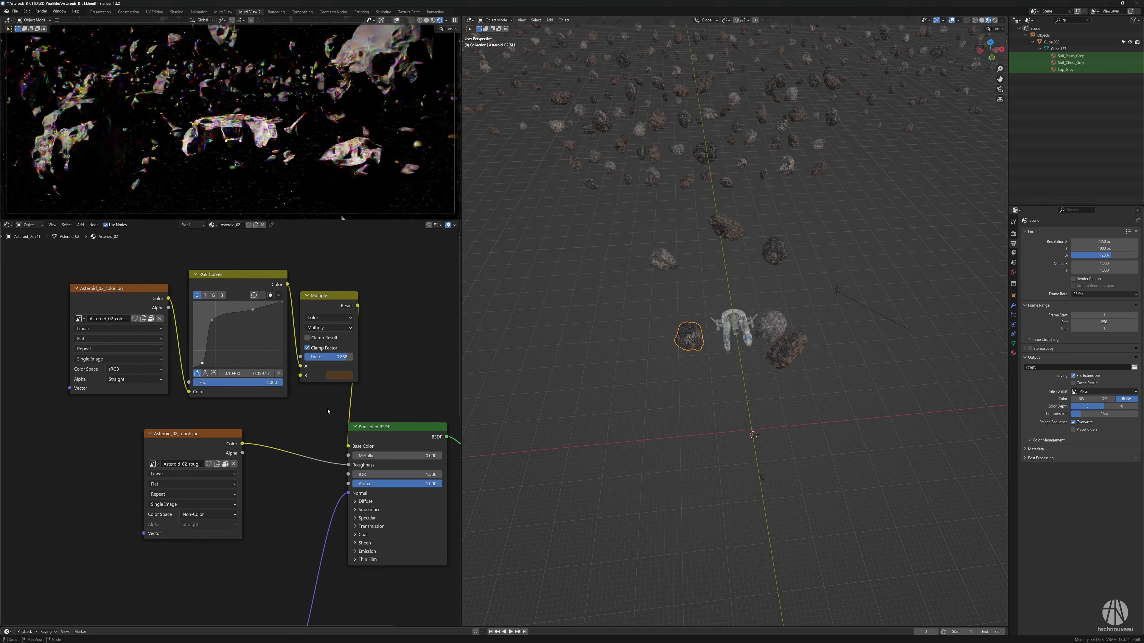
# Rearrange the Asteroid_02 material's color, RGB Curves and Multiply nodes, and set the Multiply factor to 1.000
pyautogui.scroll(4, 328, 399)
pyautogui.moveTo(327, 399); pyautogui.dragTo(272, 438, button='middle')
pyautogui.scroll(-5, 270, 436)
pyautogui.moveTo(96, 327); pyautogui.dragTo(22, 308)
pyautogui.moveTo(196, 313); pyautogui.dragTo(136, 300)
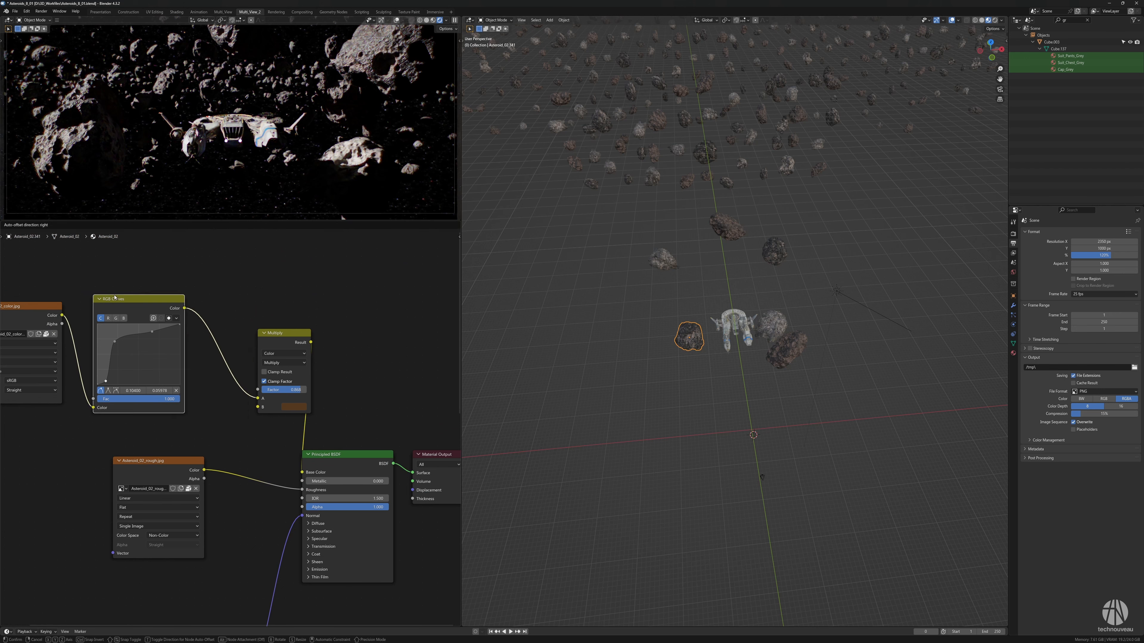
pyautogui.moveTo(289, 334); pyautogui.dragTo(245, 320)
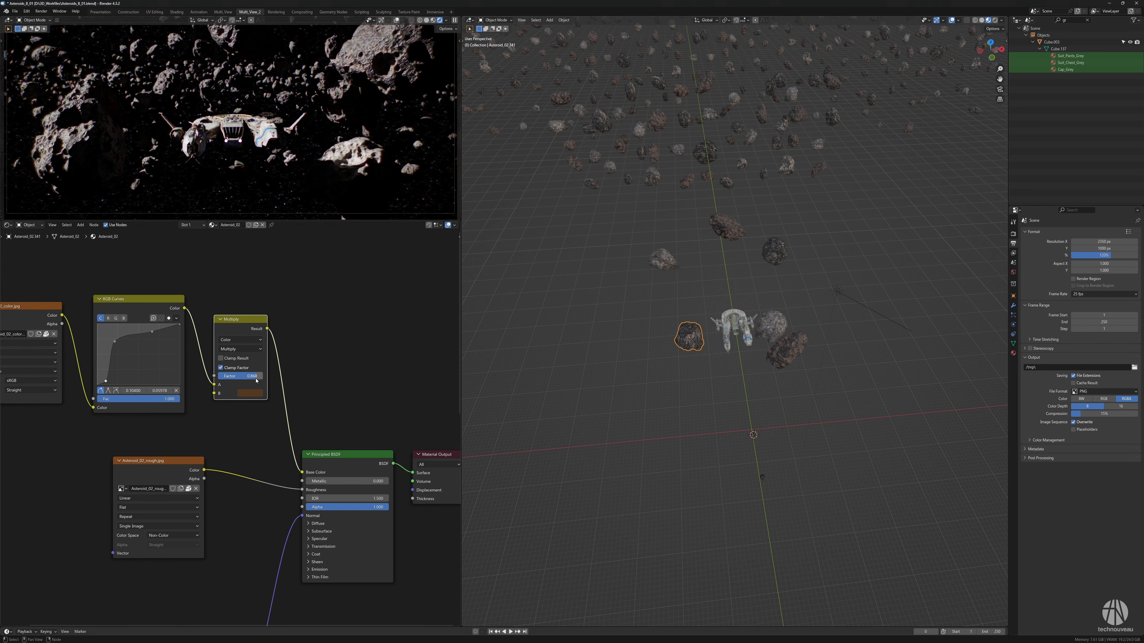
pyautogui.moveTo(256, 381); pyautogui.dragTo(275, 381)
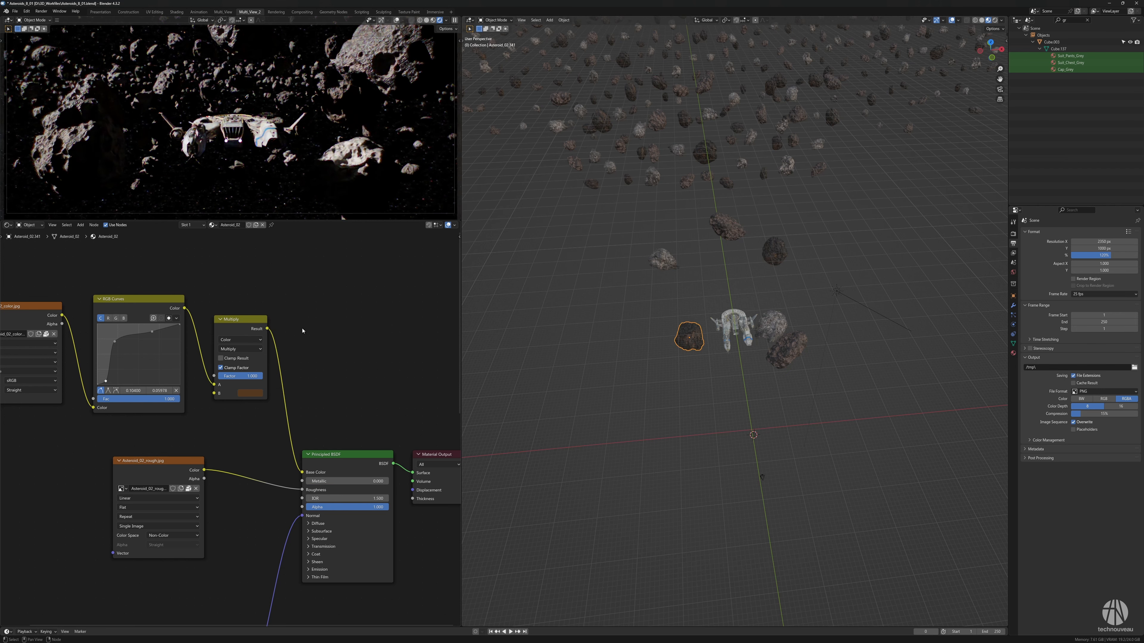
# Try the Add and Linear Light blending modes on the Asteroid_02 material's Multiply node at reduced factors
pyautogui.scroll(2, 302, 330)
pyautogui.click(331, 357)
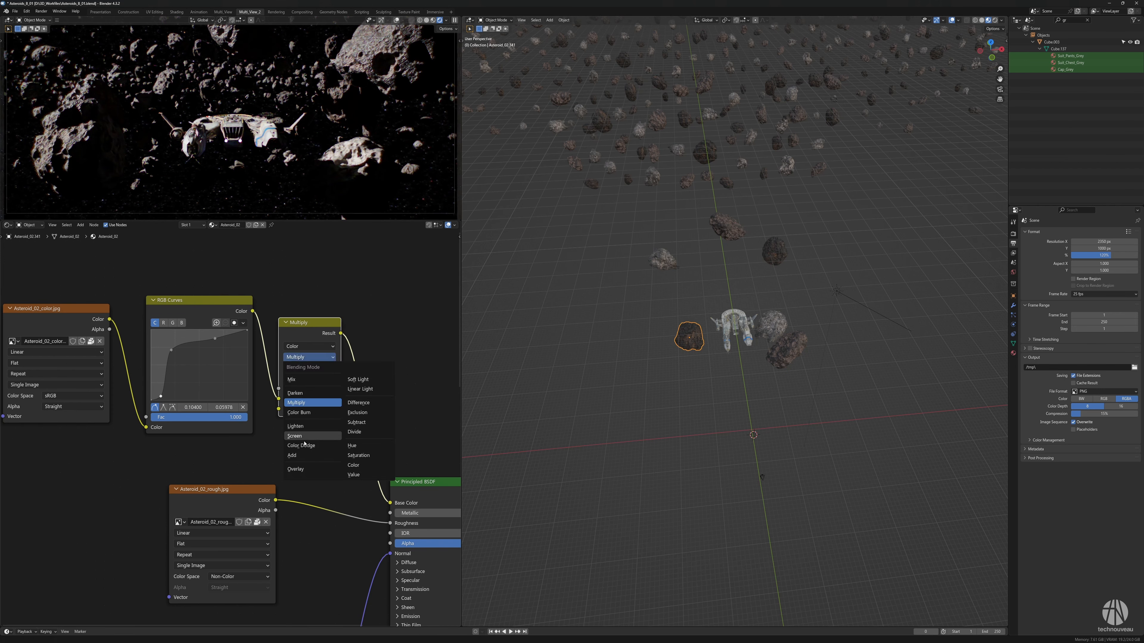
pyautogui.click(307, 455)
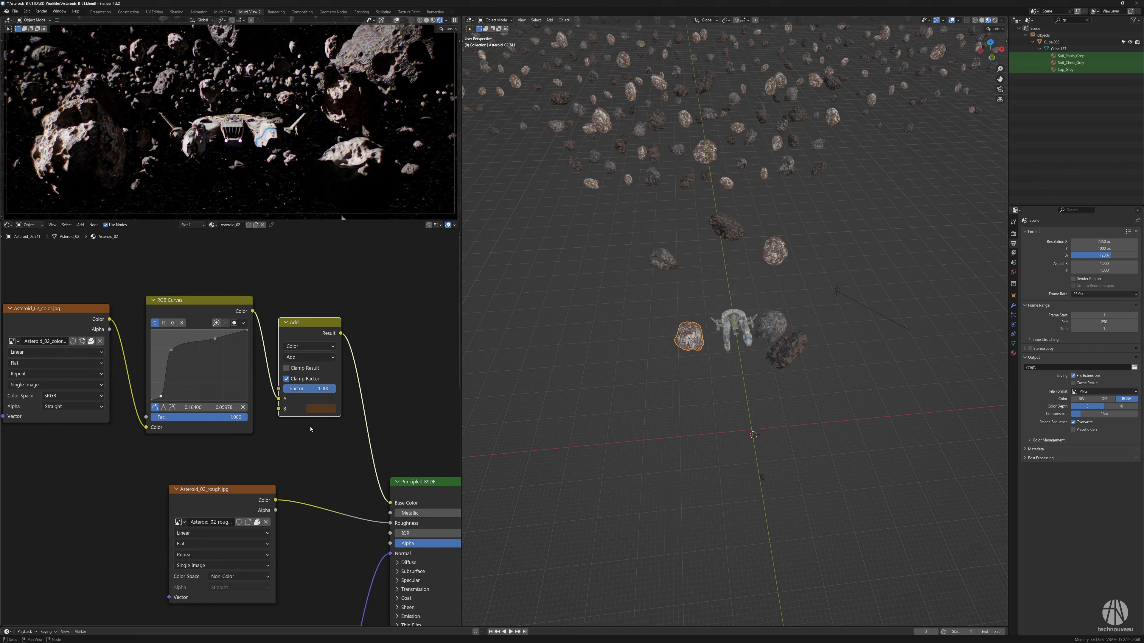
pyautogui.moveTo(315, 388); pyautogui.dragTo(294, 388)
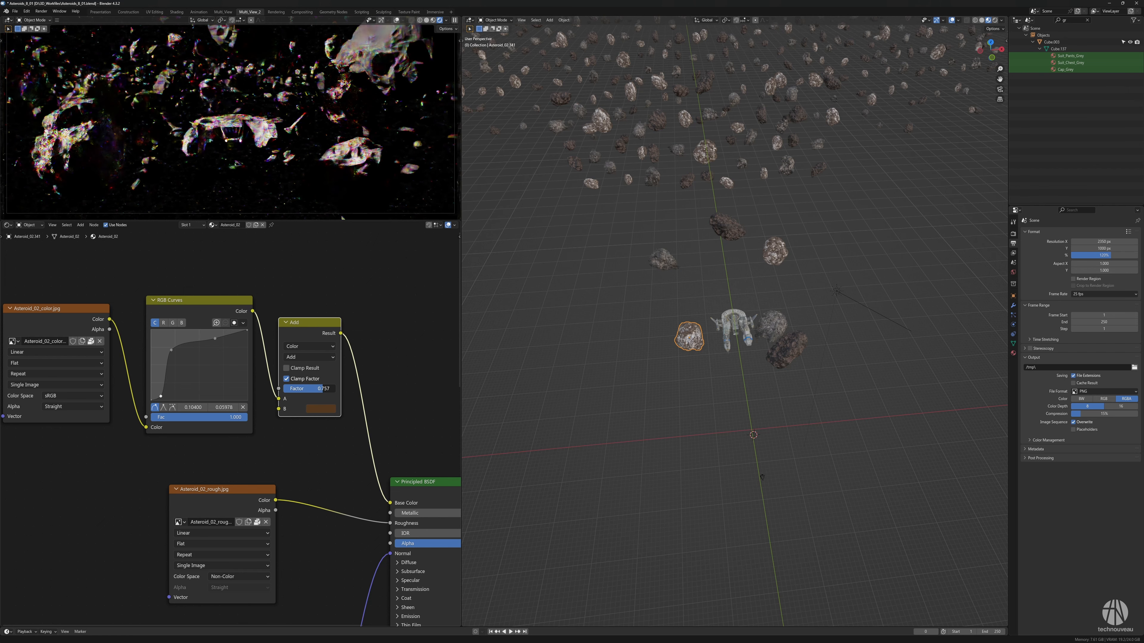
pyautogui.click(315, 356)
pyautogui.click(353, 392)
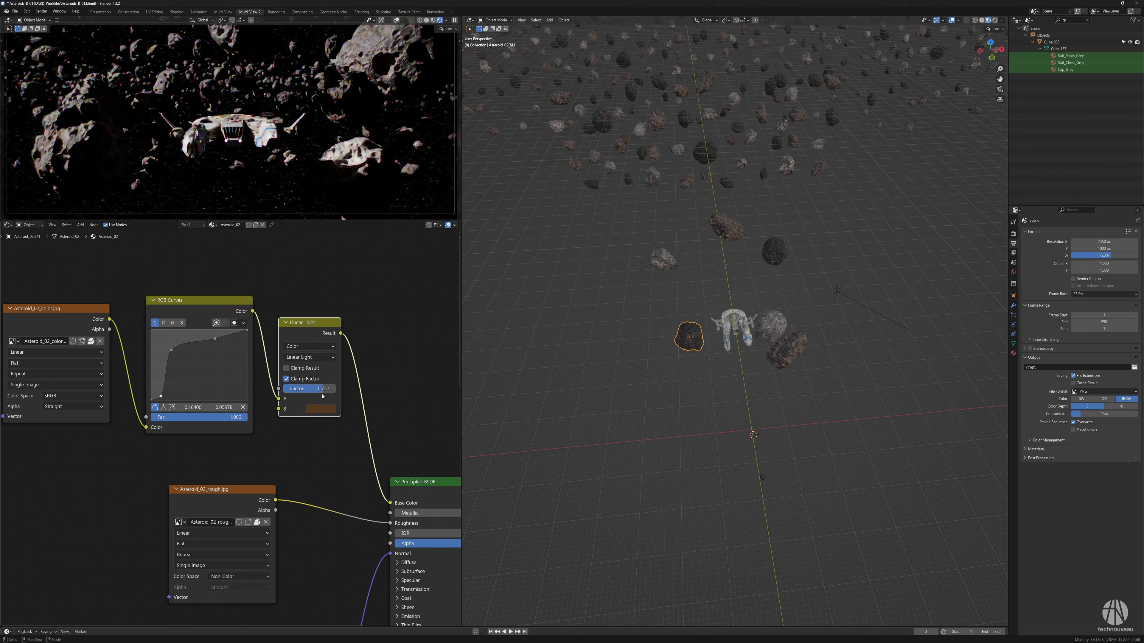
pyautogui.moveTo(321, 394); pyautogui.dragTo(312, 393)
# Try the Hue and Saturation blending modes on the Asteroid_02 material's mix node
pyautogui.click(332, 357)
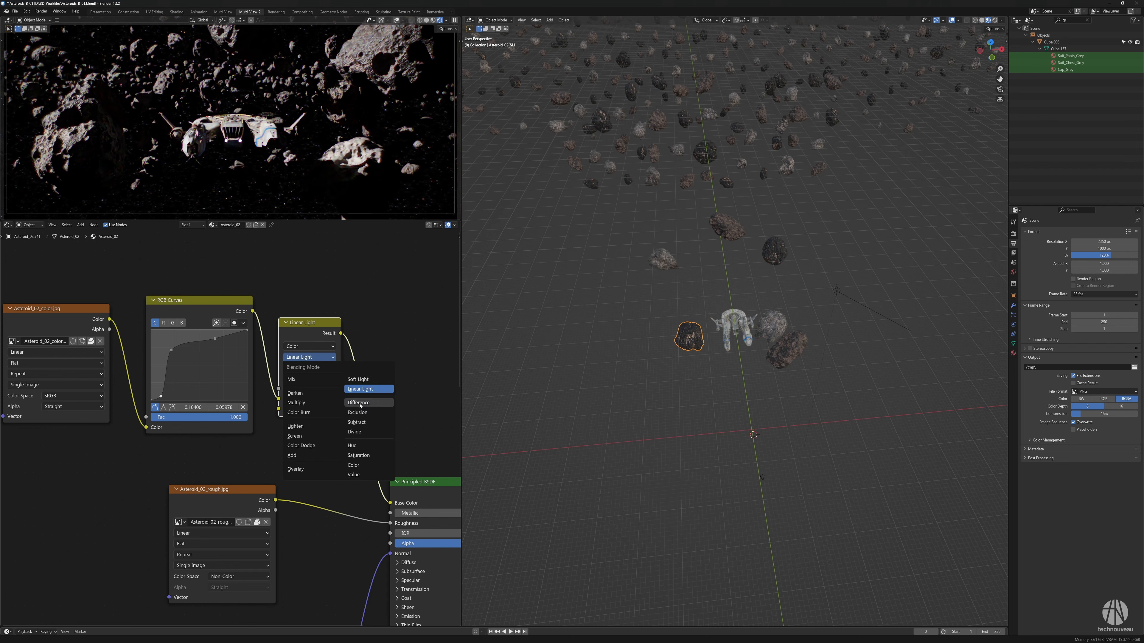
pyautogui.click(352, 446)
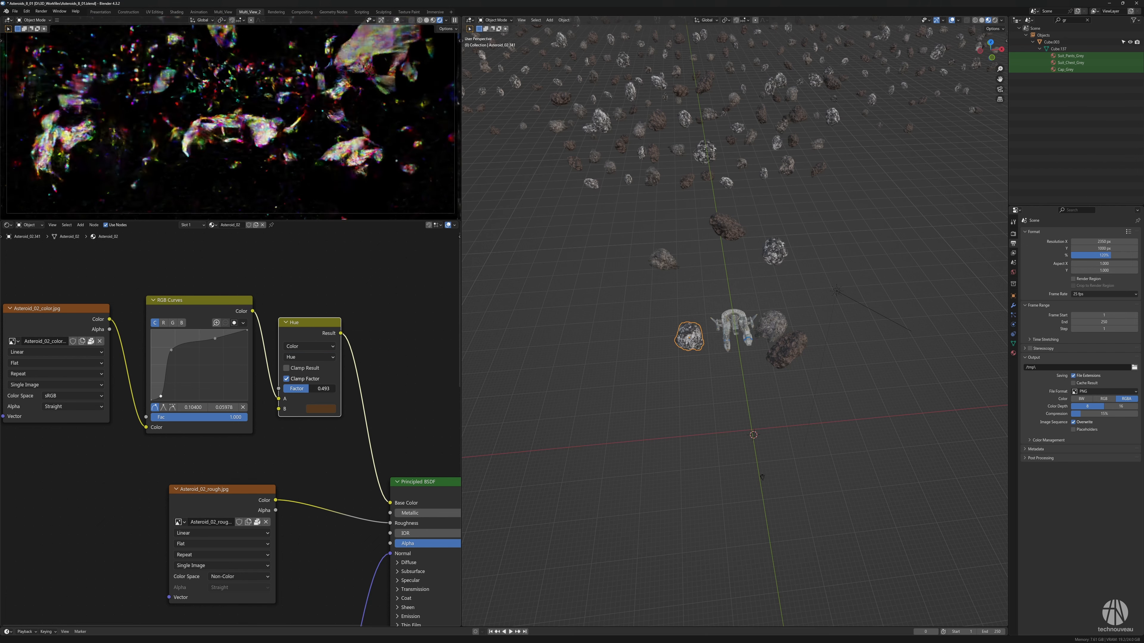
pyautogui.click(331, 359)
pyautogui.click(358, 455)
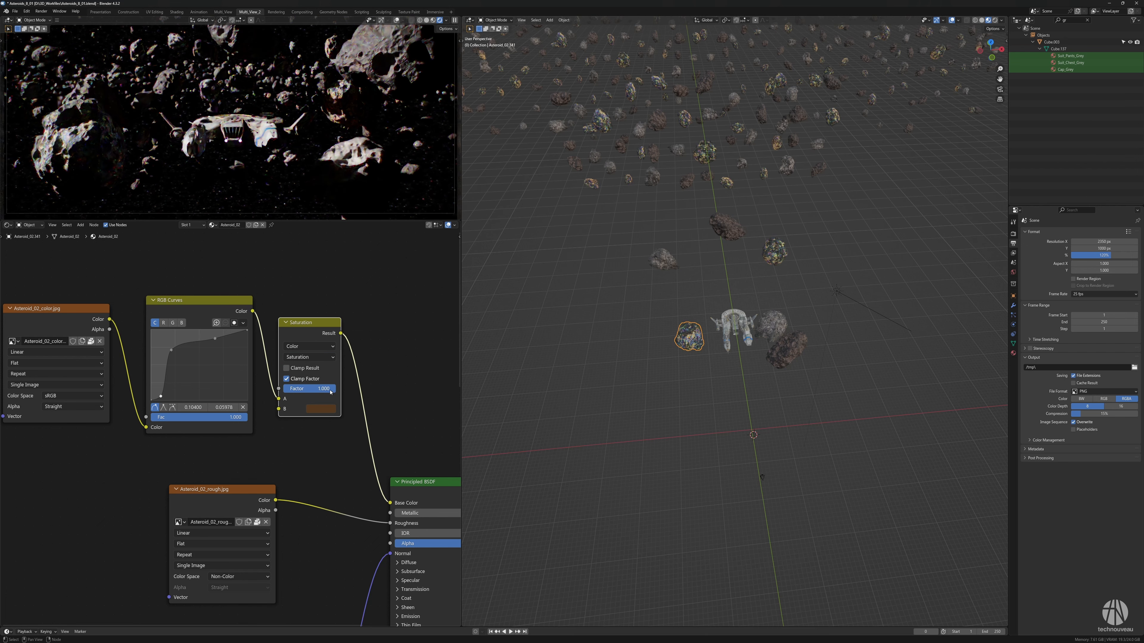
pyautogui.moveTo(328, 390)
pyautogui.mouseDown()
pyautogui.moveTo(304, 388)
pyautogui.moveTo(326, 390)
pyautogui.mouseUp()
# Set the blending mode of the Asteroid_02 material's mix node to Color
pyautogui.scroll(4, 661, 353)
pyautogui.scroll(2, 660, 353)
pyautogui.click(329, 358)
pyautogui.click(352, 466)
# Switch the Asteroid_01 material's Multiply node to Color blending, darken its B color to a deep brown and adjust the factor
pyautogui.click(844, 332)
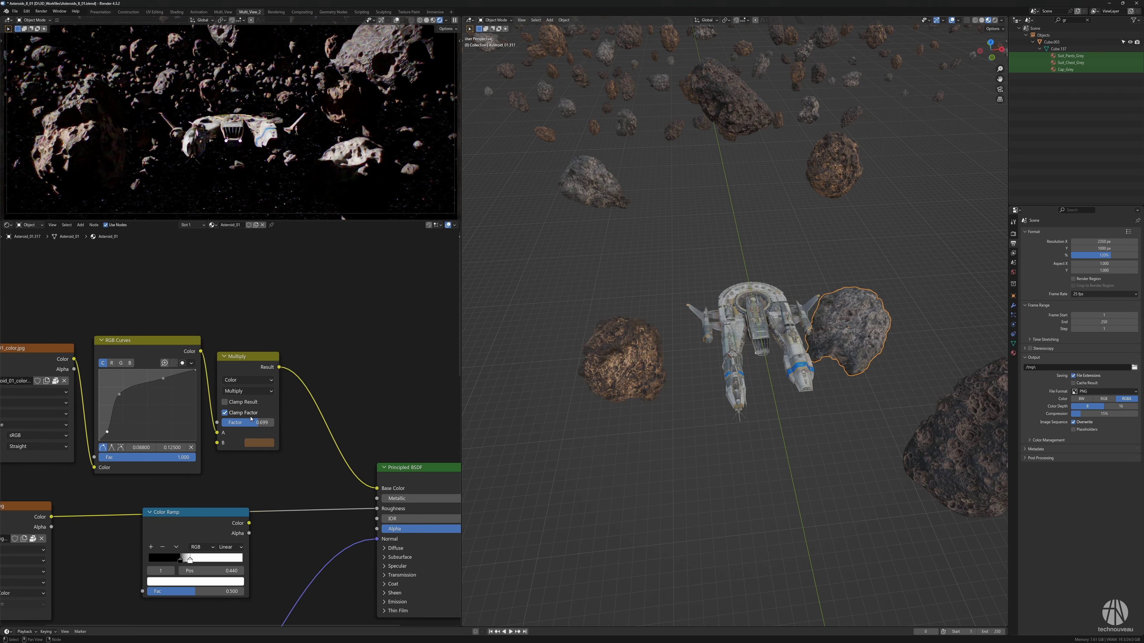
pyautogui.click(267, 392)
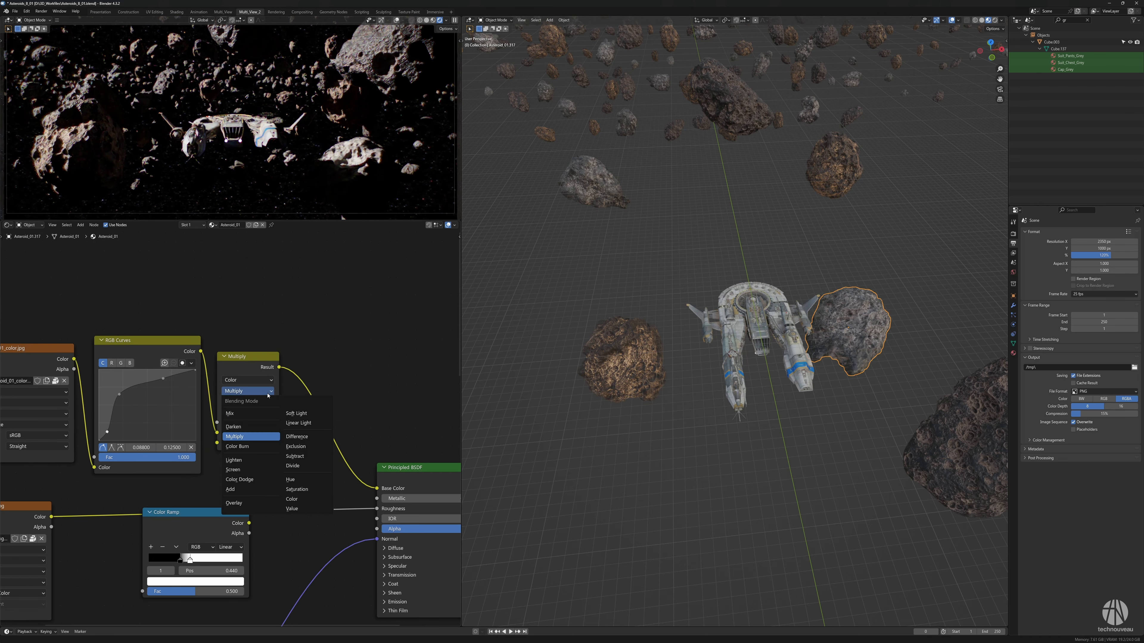
pyautogui.click(291, 500)
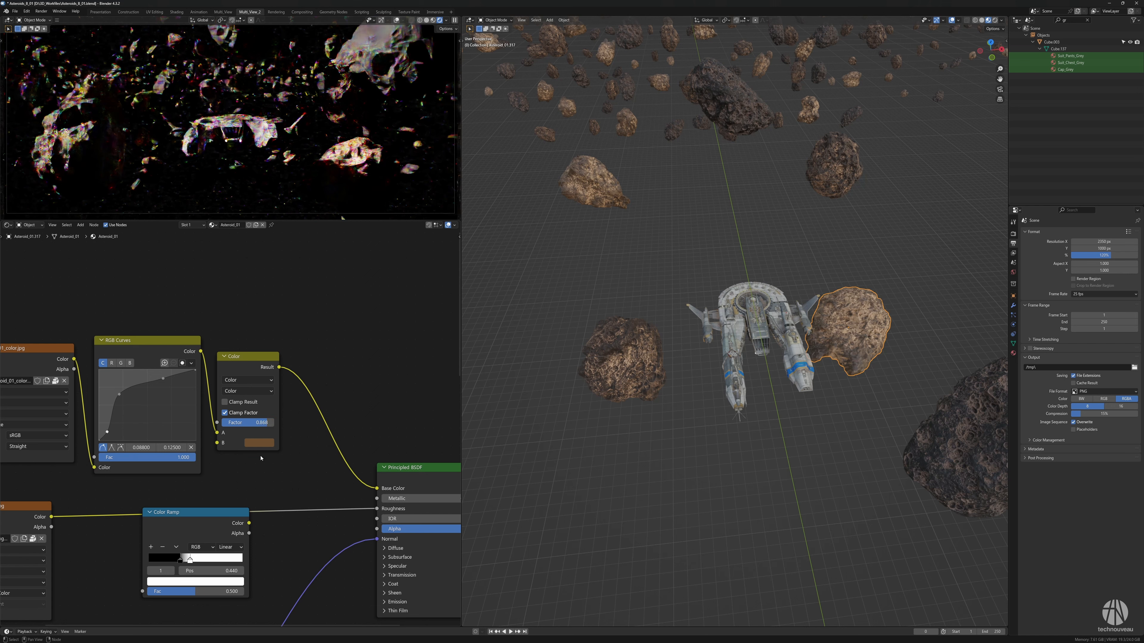
pyautogui.click(259, 443)
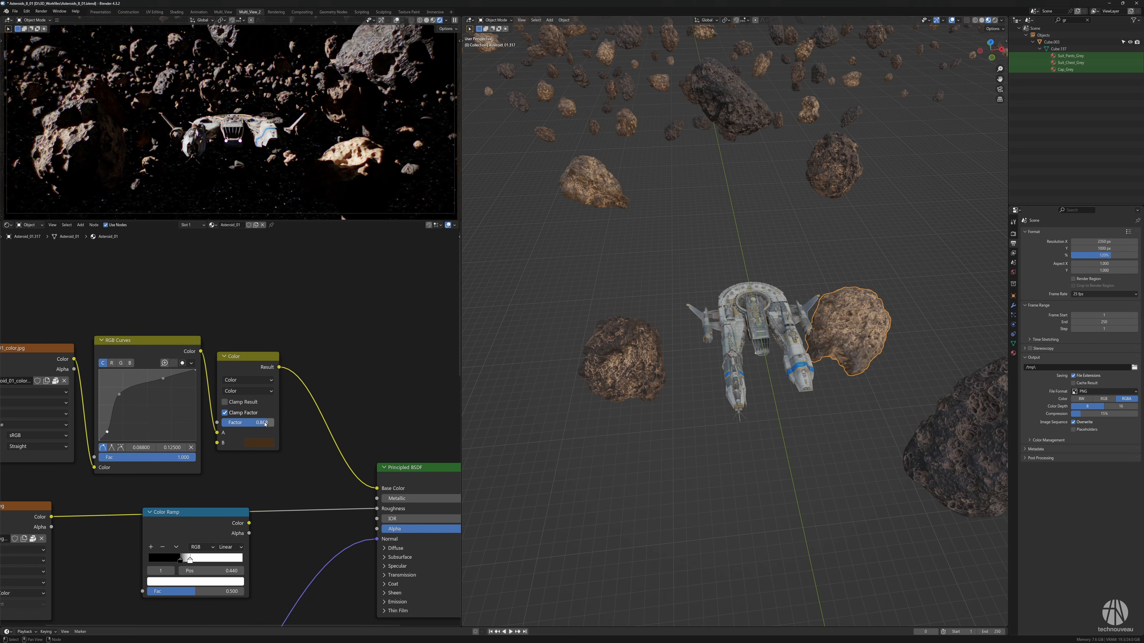
pyautogui.moveTo(265, 424); pyautogui.dragTo(284, 424)
# Select the large Asteroid_03 rock in the foreground and switch its material's Multiply node to Color blending
pyautogui.moveTo(702, 377); pyautogui.dragTo(696, 386, button='middle')
pyautogui.click(957, 397)
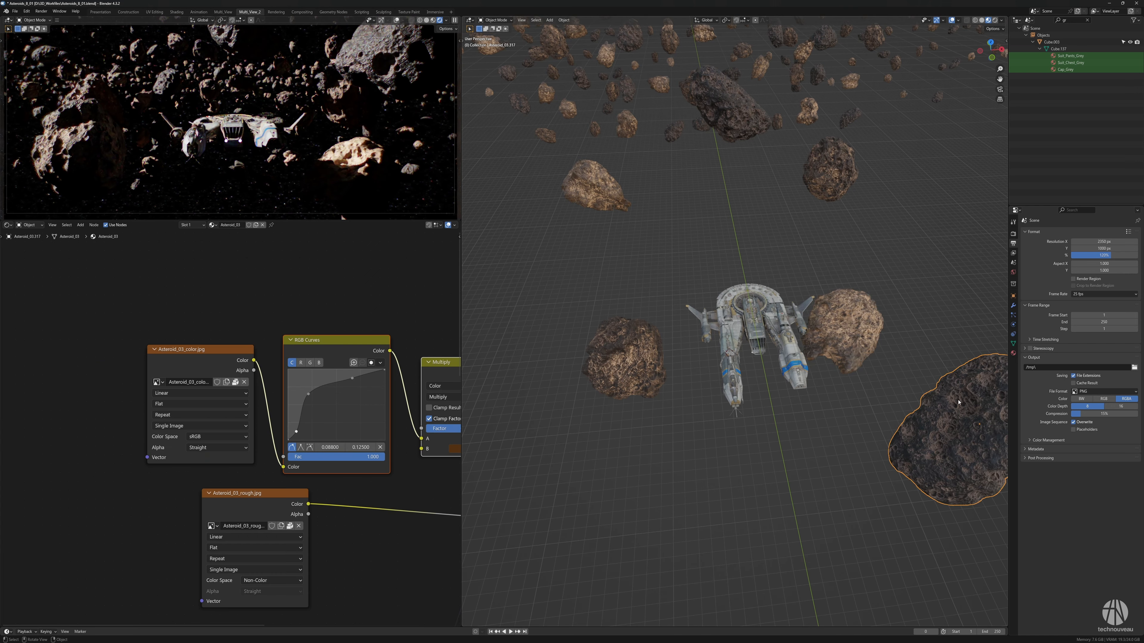
pyautogui.moveTo(396, 391); pyautogui.dragTo(247, 386, button='middle')
pyautogui.click(326, 394)
pyautogui.click(347, 500)
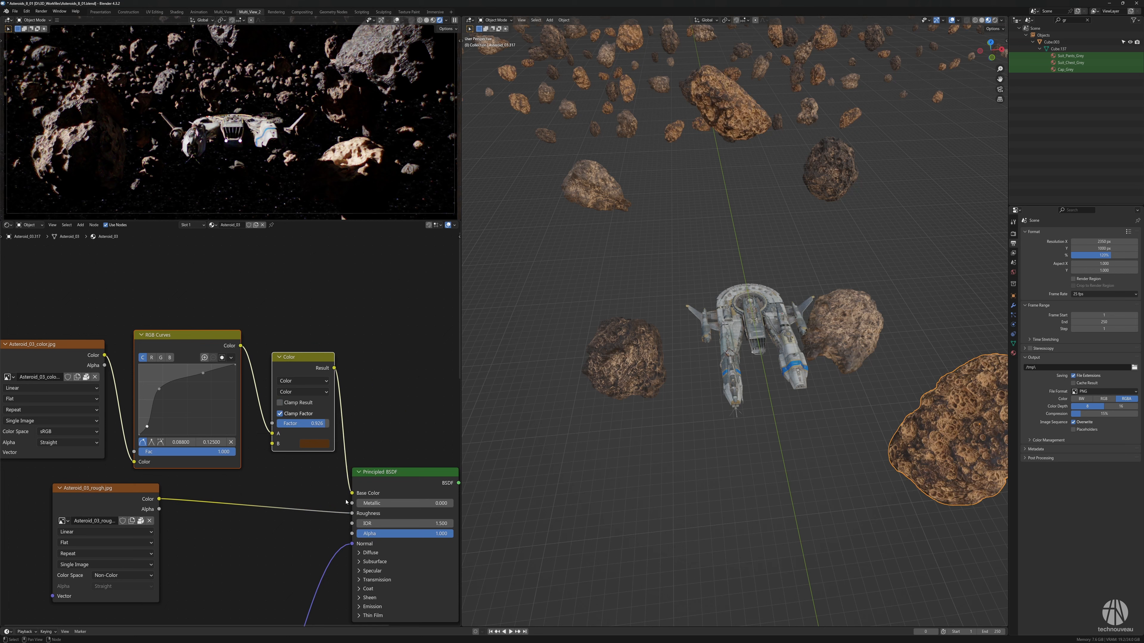
# Darken the Asteroid_03 Color node's brown, set its factor to 1.000 and lower the RGB curve's middle point to about 0.256, 0.522
pyautogui.click(316, 443)
pyautogui.click(364, 337)
pyautogui.moveTo(320, 424); pyautogui.dragTo(313, 424)
pyautogui.moveTo(159, 389); pyautogui.dragTo(163, 398)
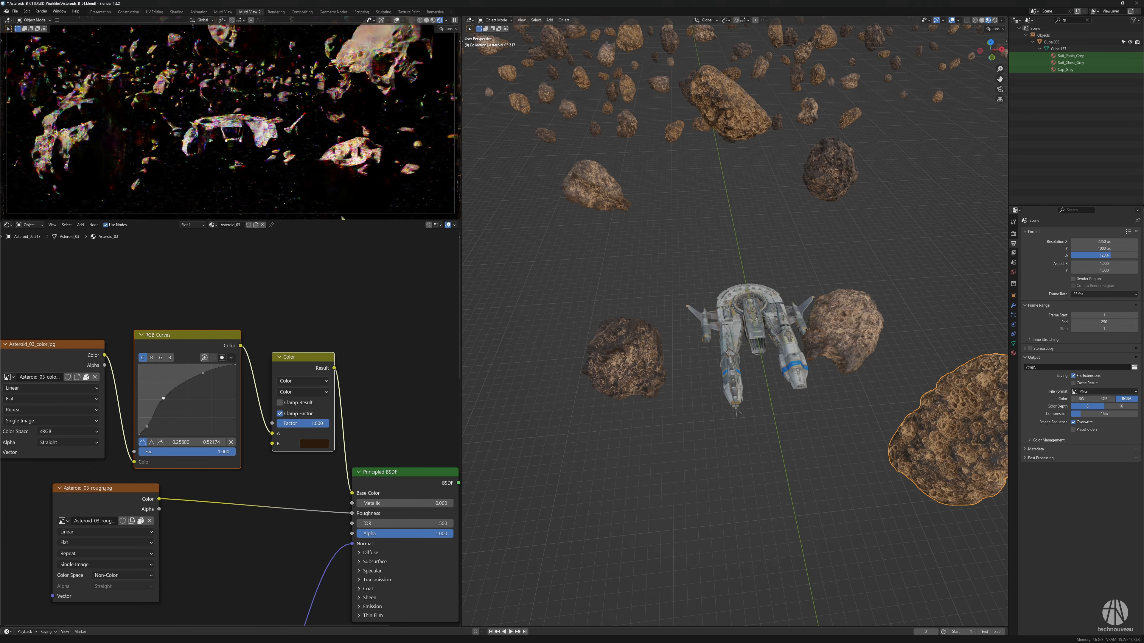
# Set the Asteroid_01 material's Color node factor to about 0.860 and its RGB curve's middle point to about 0.272, 0.543
pyautogui.click(845, 331)
pyautogui.moveTo(189, 477); pyautogui.dragTo(307, 475, button='middle')
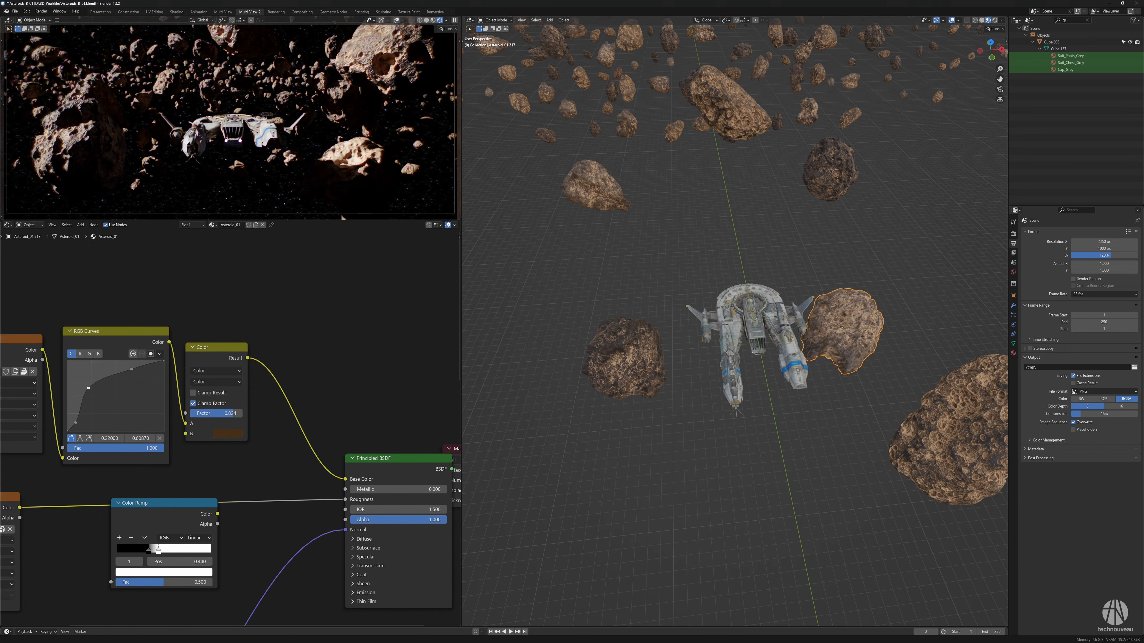
pyautogui.moveTo(222, 414); pyautogui.dragTo(220, 413)
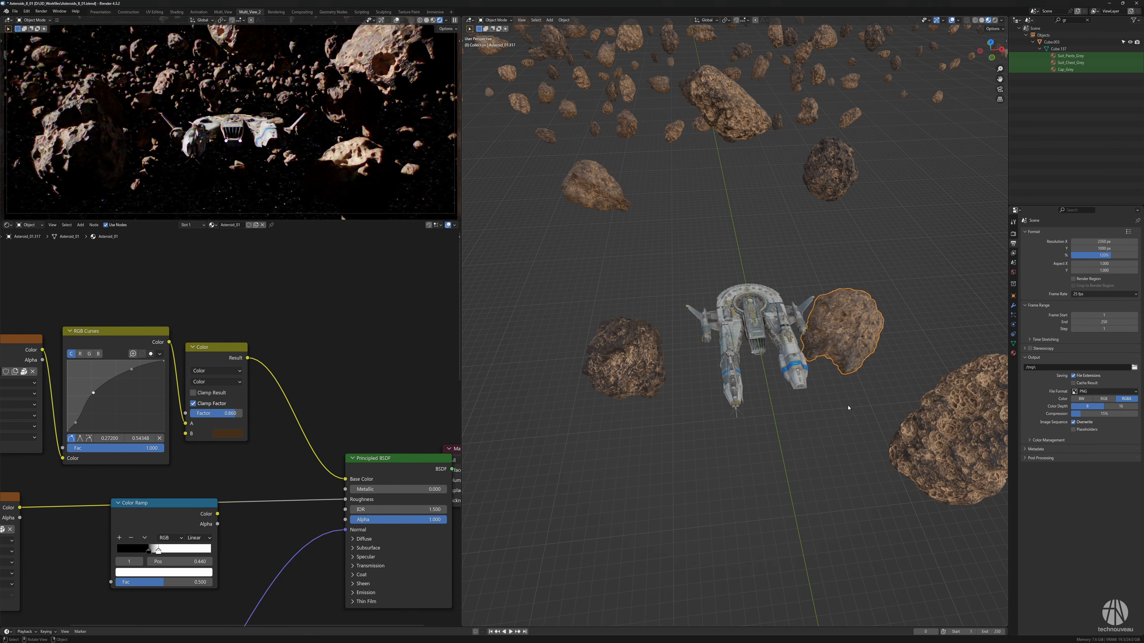
# Lower the factor of the Asteroid_03 material's Color node and try rotating the large foreground rock
pyautogui.scroll(-1, 831, 448)
pyautogui.keyDown('shift'); pyautogui.moveTo(833, 446); pyautogui.dragTo(807, 446, button='middle'); pyautogui.keyUp('shift')
pyautogui.click(932, 433)
pyautogui.press('r')
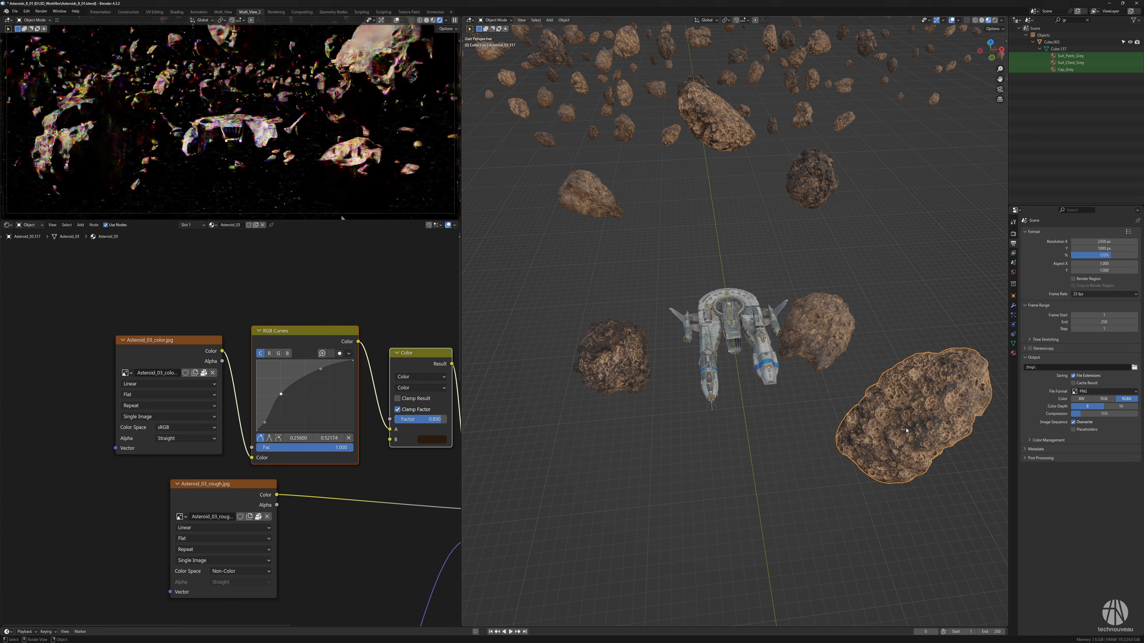
pyautogui.rightClick(935, 379)
# Duplicate the sun light near the spaceship and move the copy along the Z axis
pyautogui.keyDown('shift'); pyautogui.moveTo(926, 430); pyautogui.dragTo(759, 356, button='middle'); pyautogui.keyUp('shift')
pyautogui.scroll(5, 738, 325)
pyautogui.scroll(-8, 758, 356)
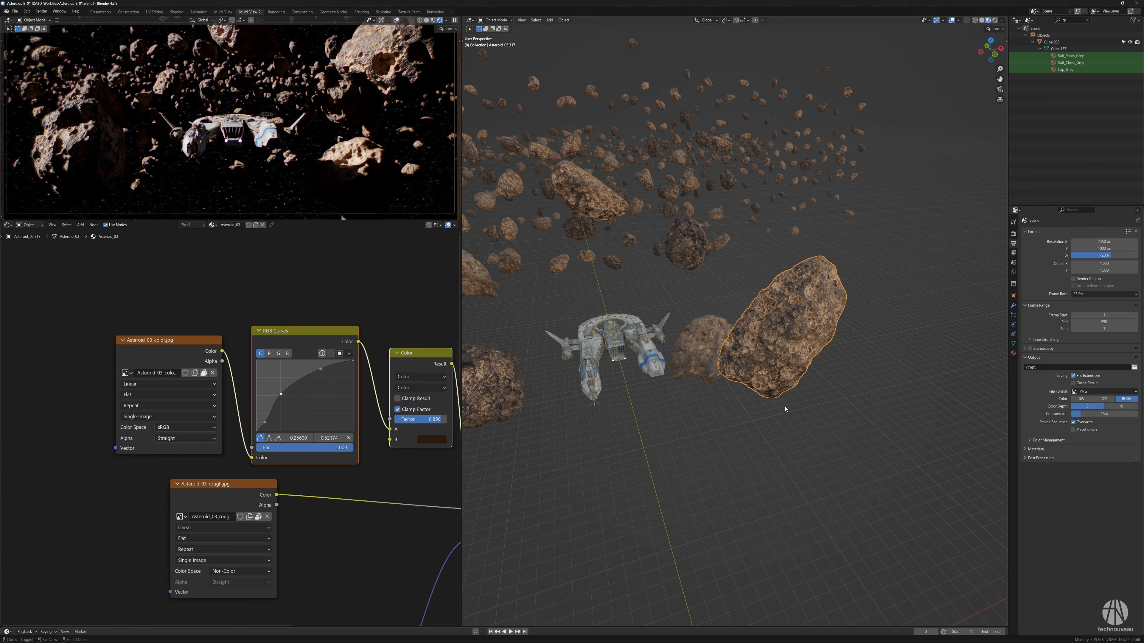
pyautogui.scroll(-6, 750, 402)
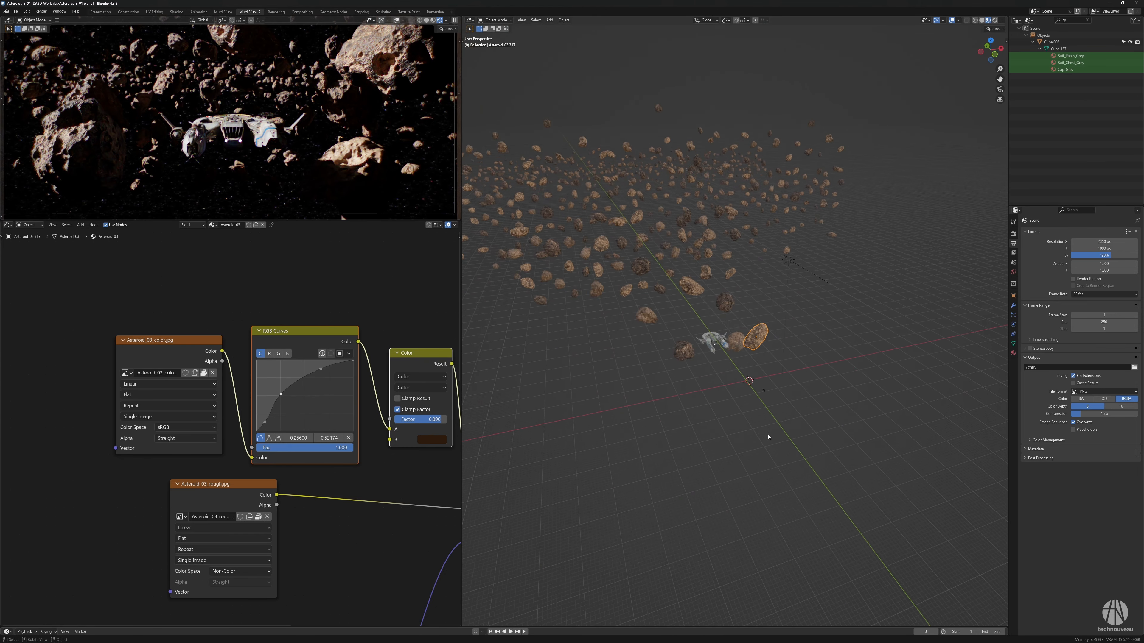
pyautogui.click(791, 310)
pyautogui.press('z')
pyautogui.click(790, 356)
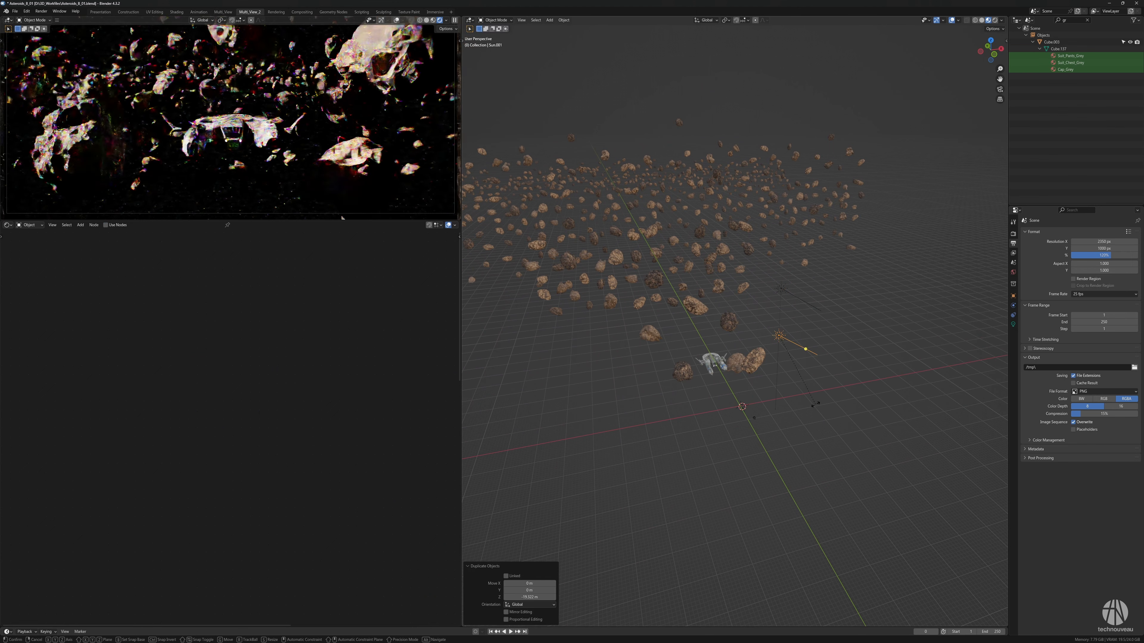
# Rotate the duplicated sun light about the global Y axis to light the scene from the opposite side
pyautogui.press('r')
pyautogui.press('y')
pyautogui.click(780, 274)
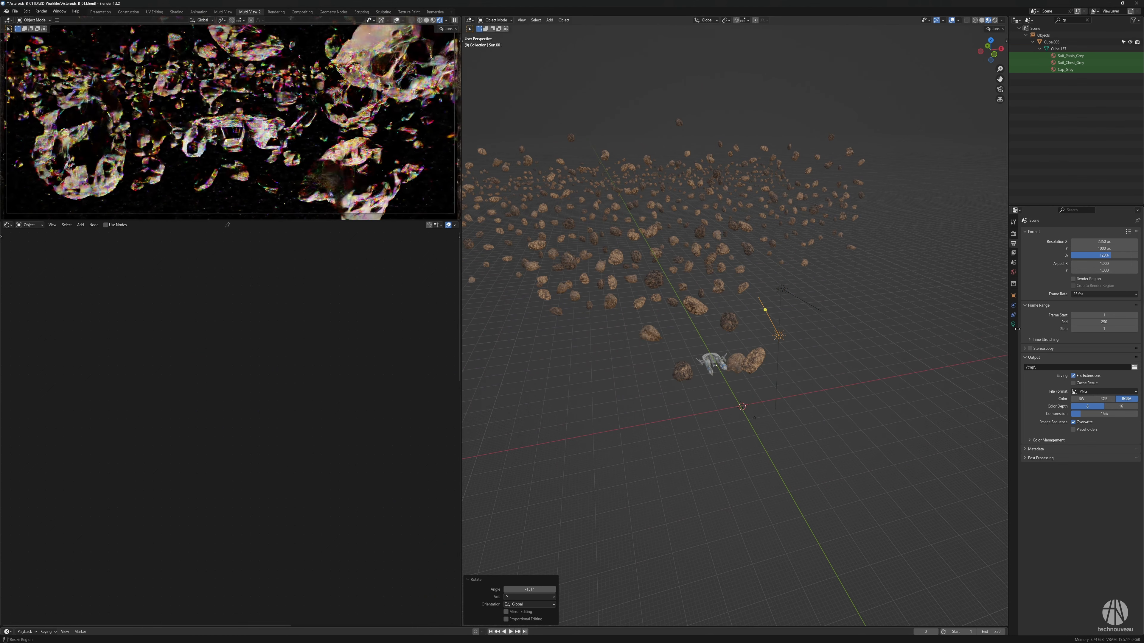
# Give the duplicated sun light a pale blue colour and a strength of 1
pyautogui.click(1013, 324)
pyautogui.write('5')
pyautogui.press('Return')
pyautogui.click(1095, 272)
pyautogui.moveTo(1098, 218); pyautogui.dragTo(1103, 218)
pyautogui.moveTo(1087, 178); pyautogui.dragTo(1085, 172)
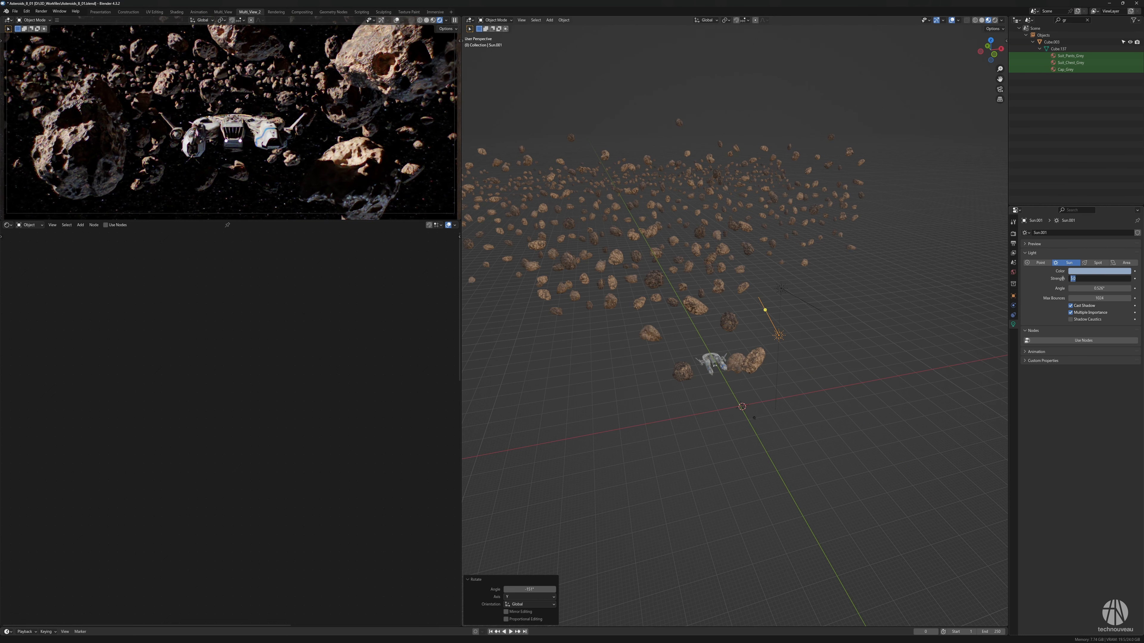
pyautogui.write('1')
pyautogui.press('Return')
# Select the three asteroids around the spaceship and move them together along the Y axis
pyautogui.scroll(2, 761, 328)
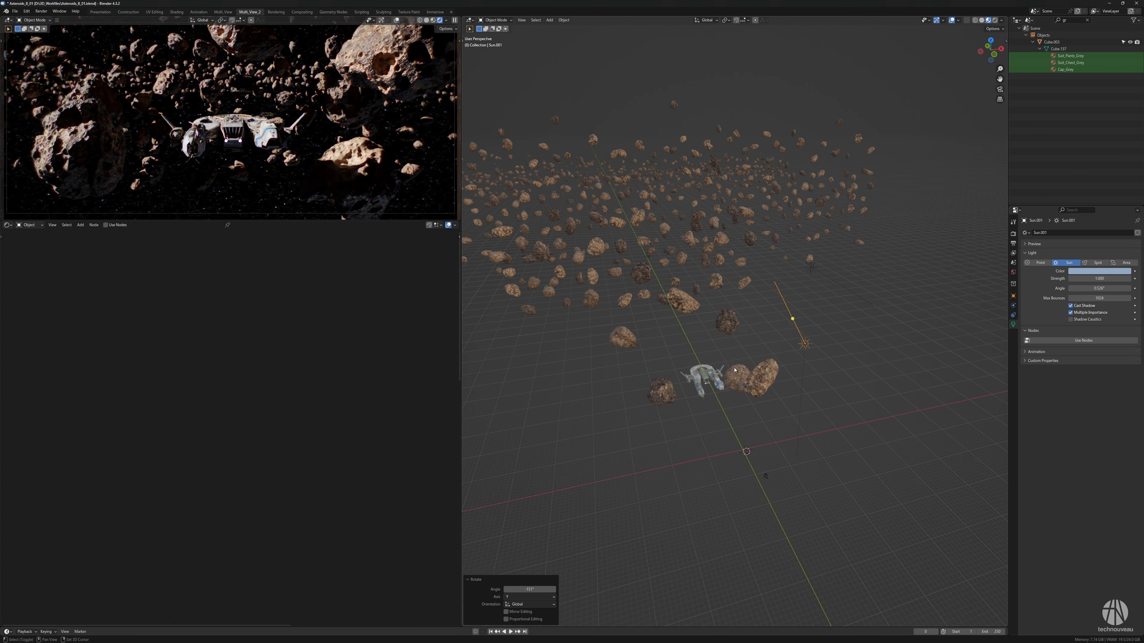
pyautogui.moveTo(761, 328); pyautogui.dragTo(774, 330, button='middle')
pyautogui.click(723, 374)
pyautogui.click(677, 383)
pyautogui.keyDown('shift'); pyautogui.click(748, 371); pyautogui.keyUp('shift')
pyautogui.keyDown('shift'); pyautogui.click(779, 368); pyautogui.keyUp('shift')
pyautogui.press('g')
pyautogui.press('y')
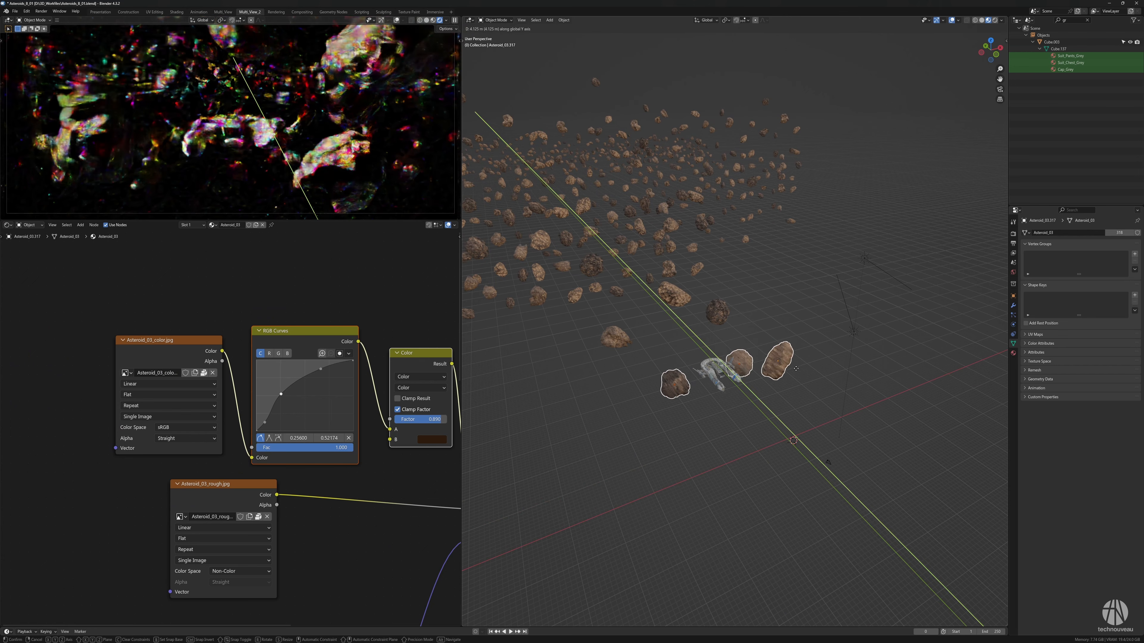
pyautogui.click(784, 354)
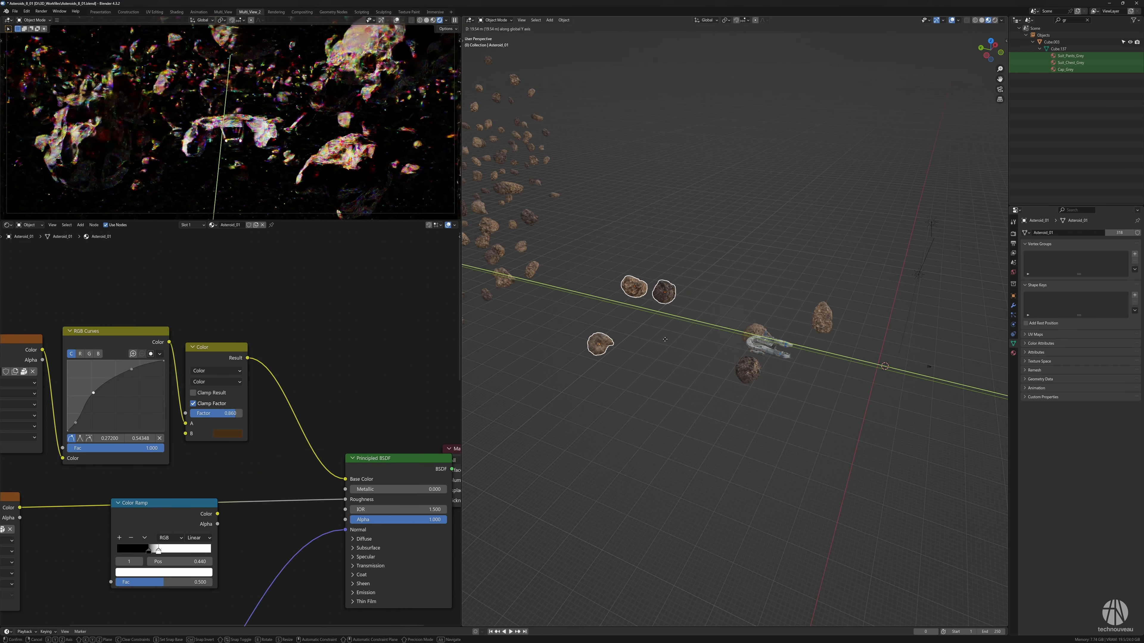
# Move the three asteroids behind the spaceship along the Y axis and save the file
pyautogui.click(665, 339)
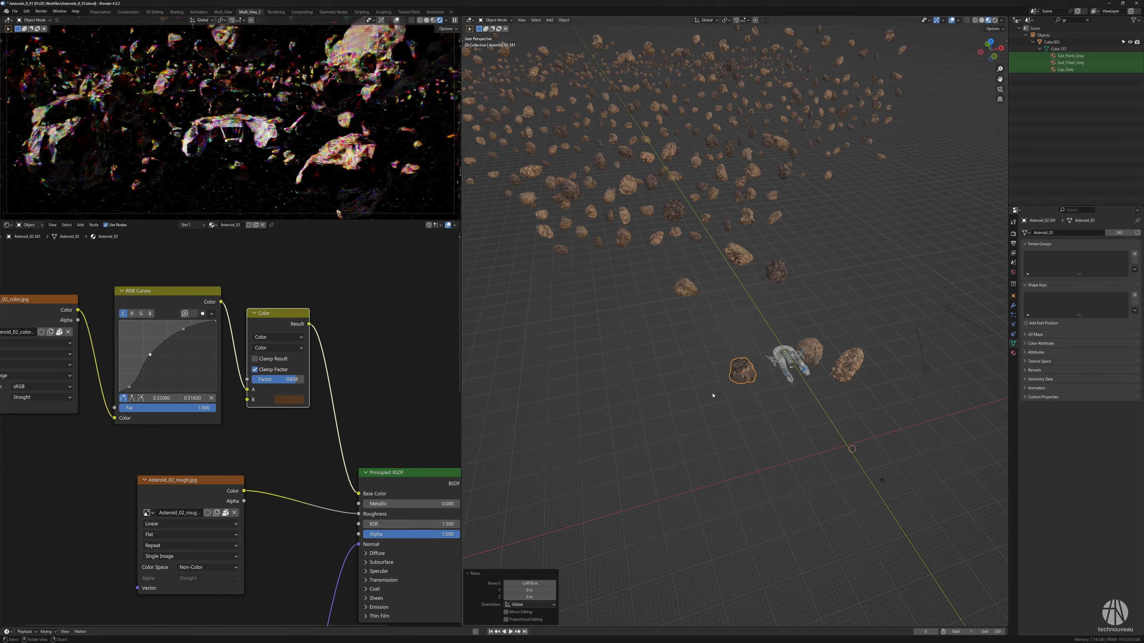
pyautogui.click(740, 410)
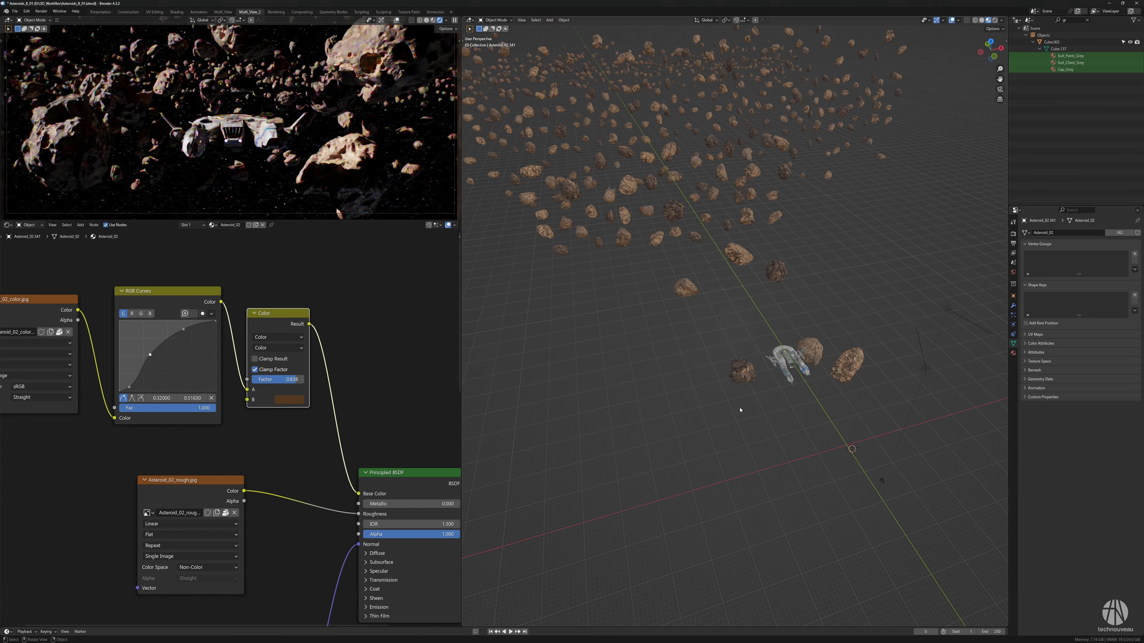
pyautogui.hotkey('ctrl', 's')
# Select the farthest asteroid field and shift it along the X axis
pyautogui.scroll(-6, 739, 405)
pyautogui.moveTo(739, 405); pyautogui.dragTo(718, 405, button='middle')
pyautogui.scroll(-4, 718, 405)
pyautogui.moveTo(588, 217); pyautogui.dragTo(889, 296)
pyautogui.press('g')
pyautogui.press('x')
pyautogui.click(920, 289)
# Place a linked duplicate of the selected asteroid field farther back along the Y axis
pyautogui.moveTo(903, 289); pyautogui.dragTo(824, 270, button='middle')
pyautogui.press('g')
pyautogui.press('y')
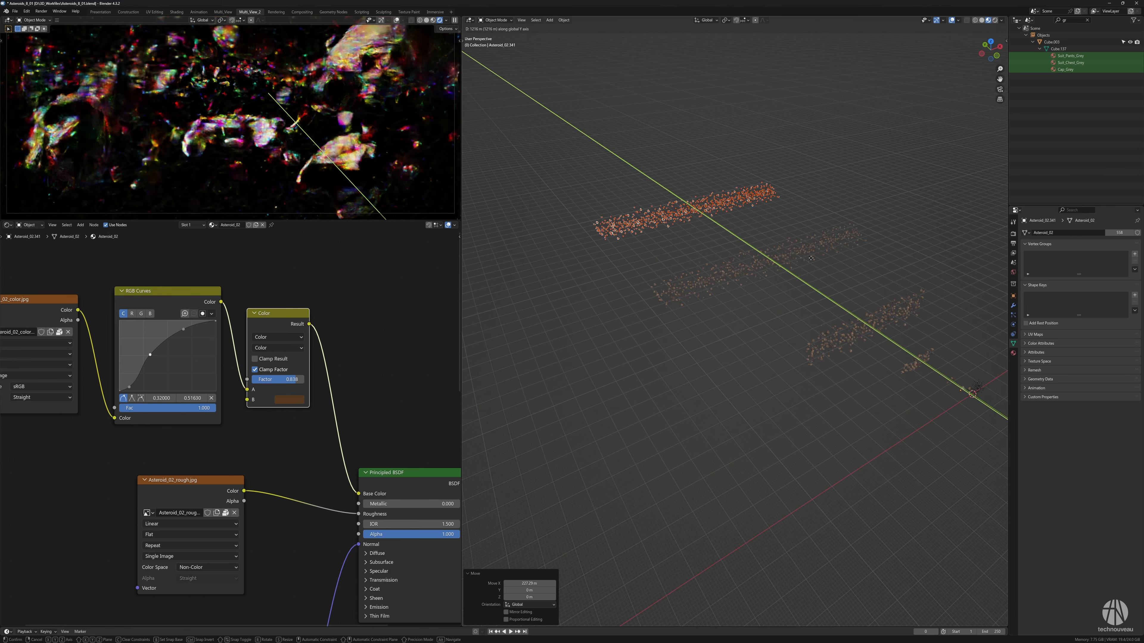
pyautogui.click(786, 246)
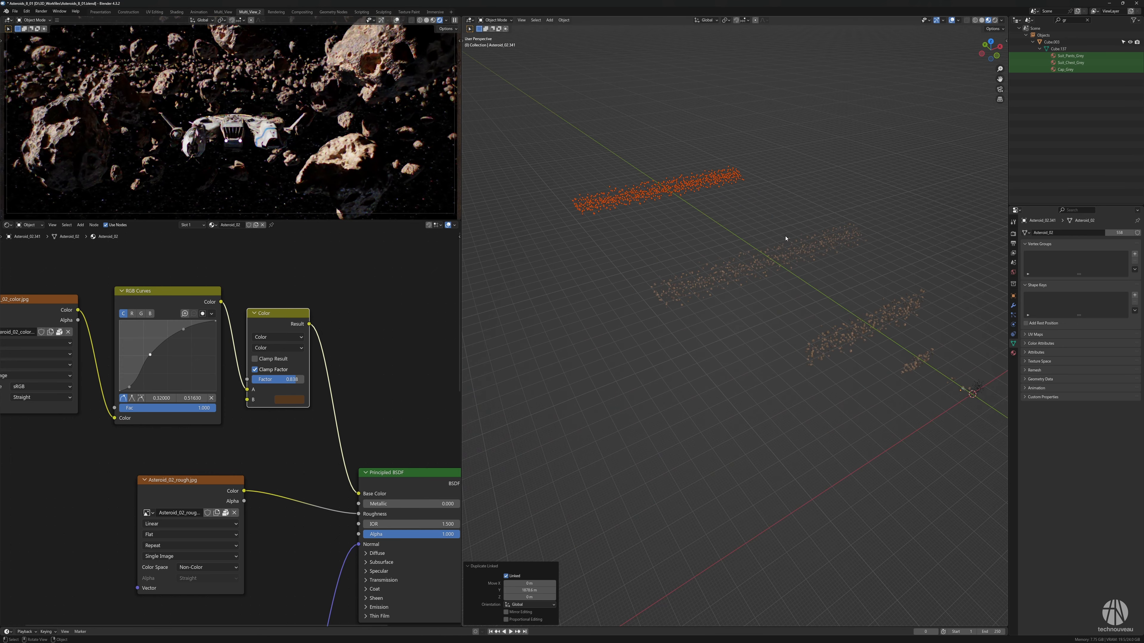
# Render the current frame to check the asteroid scene, close the render result and save the file
pyautogui.press('F12')
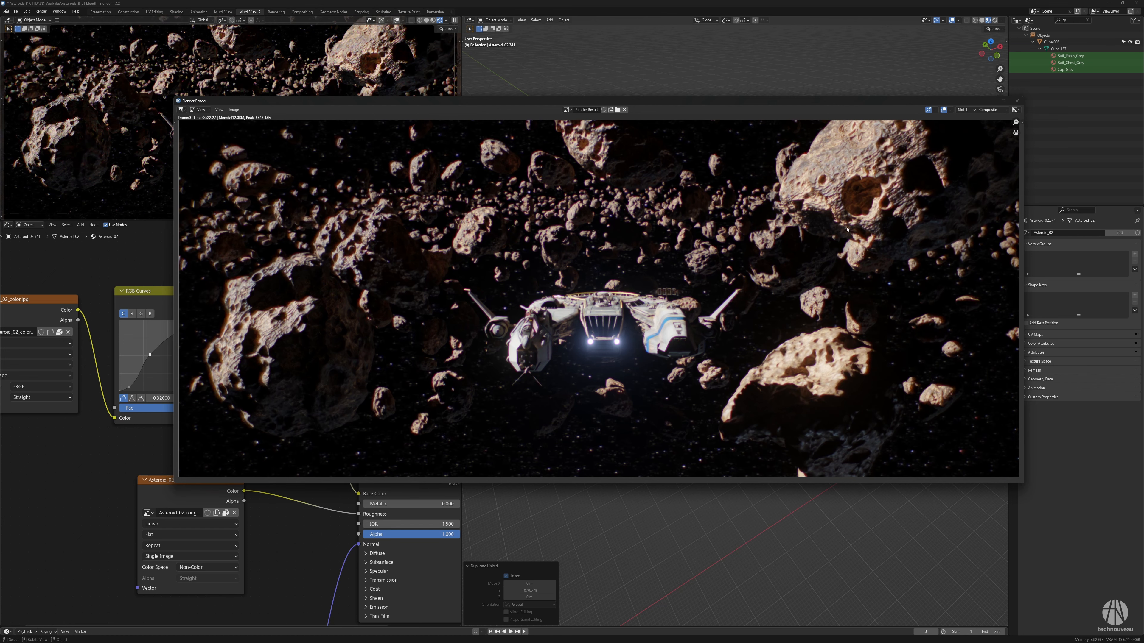
pyautogui.click(1021, 104)
pyautogui.hotkey('ctrl', 's')
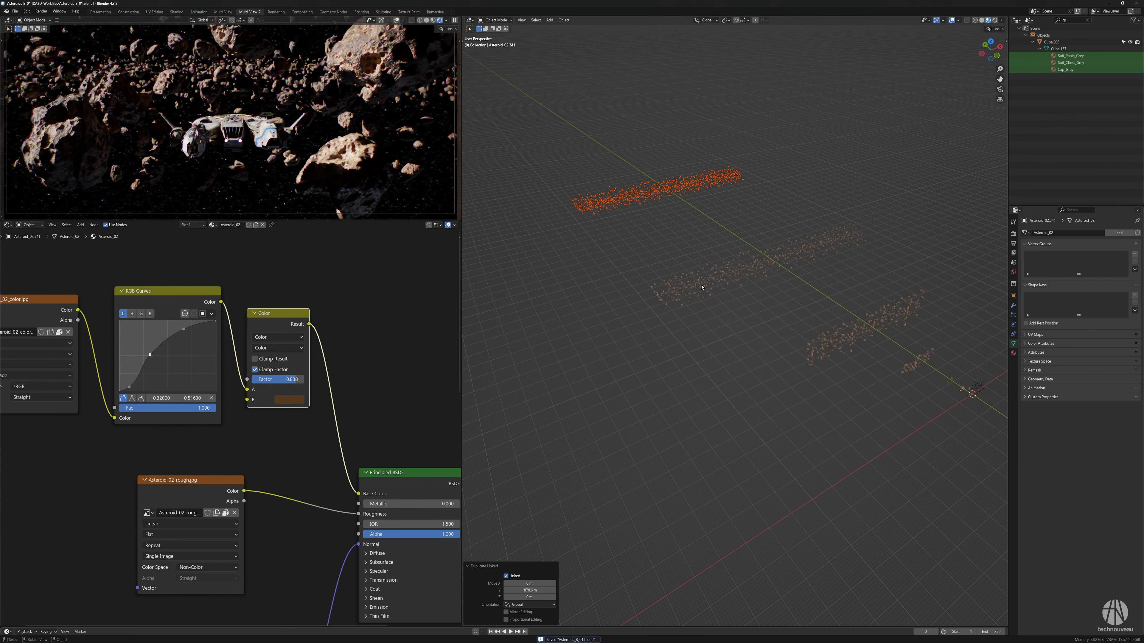
# Move the newly duplicated asteroid field along the X axis
pyautogui.moveTo(708, 191); pyautogui.dragTo(630, 200, button='middle')
pyautogui.press('g')
pyautogui.press('x')
pyautogui.click(733, 253)
pyautogui.moveTo(733, 252); pyautogui.dragTo(744, 296, button='middle')
# Select the spaceship and bring its Glow material nodes fully into view
pyautogui.click(731, 289)
pyautogui.scroll(5, 731, 288)
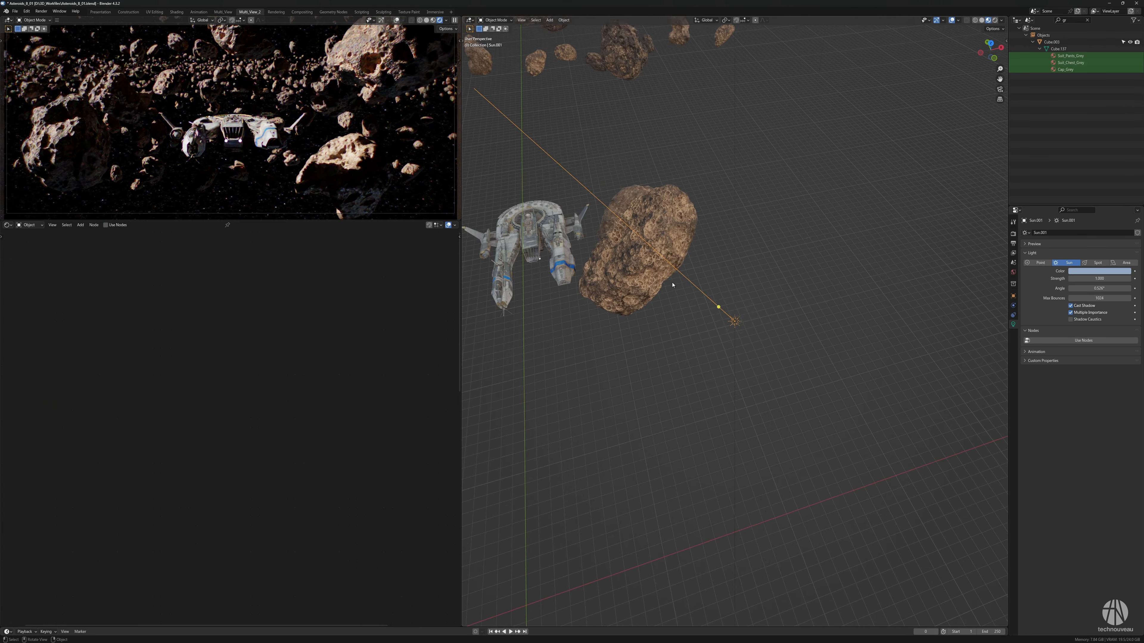
pyautogui.press('KP_Decimal')
pyautogui.scroll(-4, 654, 292)
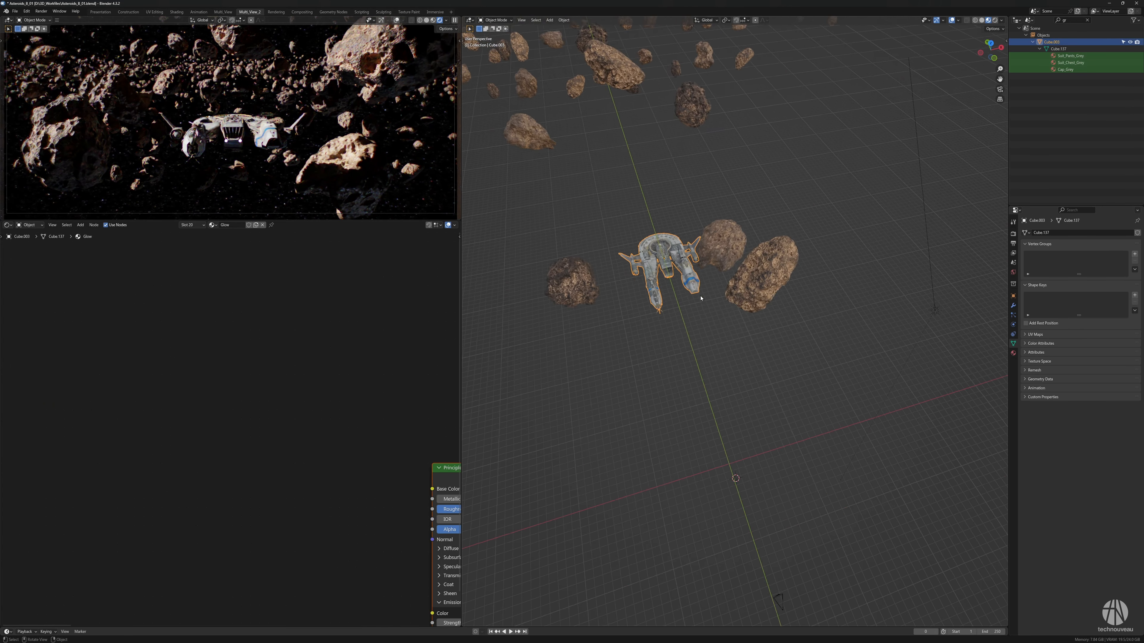
pyautogui.moveTo(654, 293); pyautogui.dragTo(756, 311, button='middle')
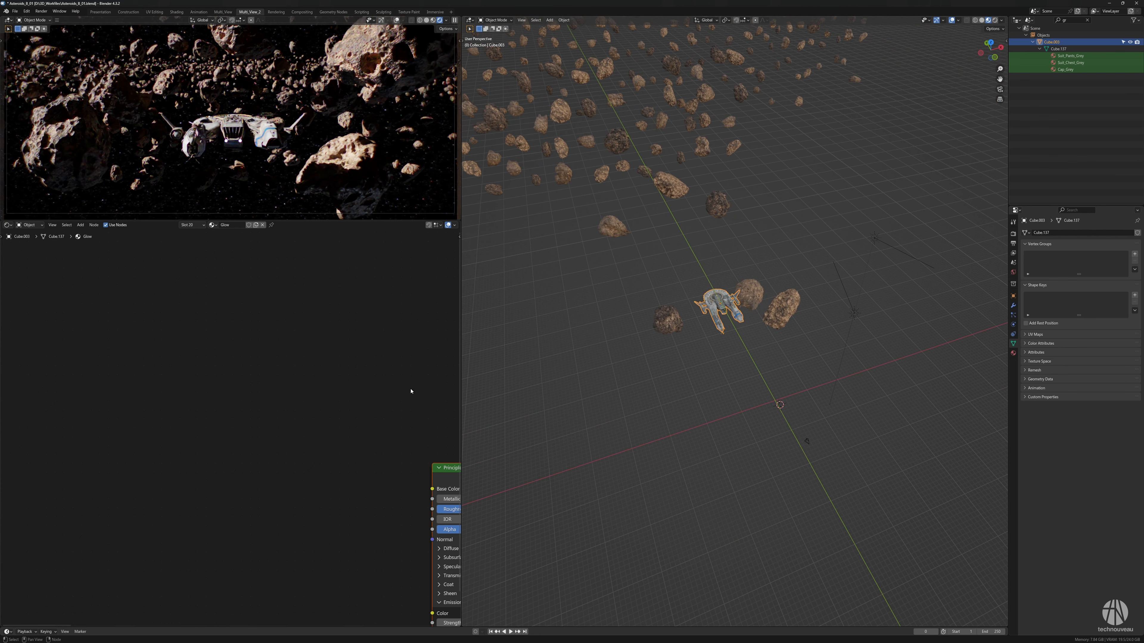
pyautogui.press('Home')
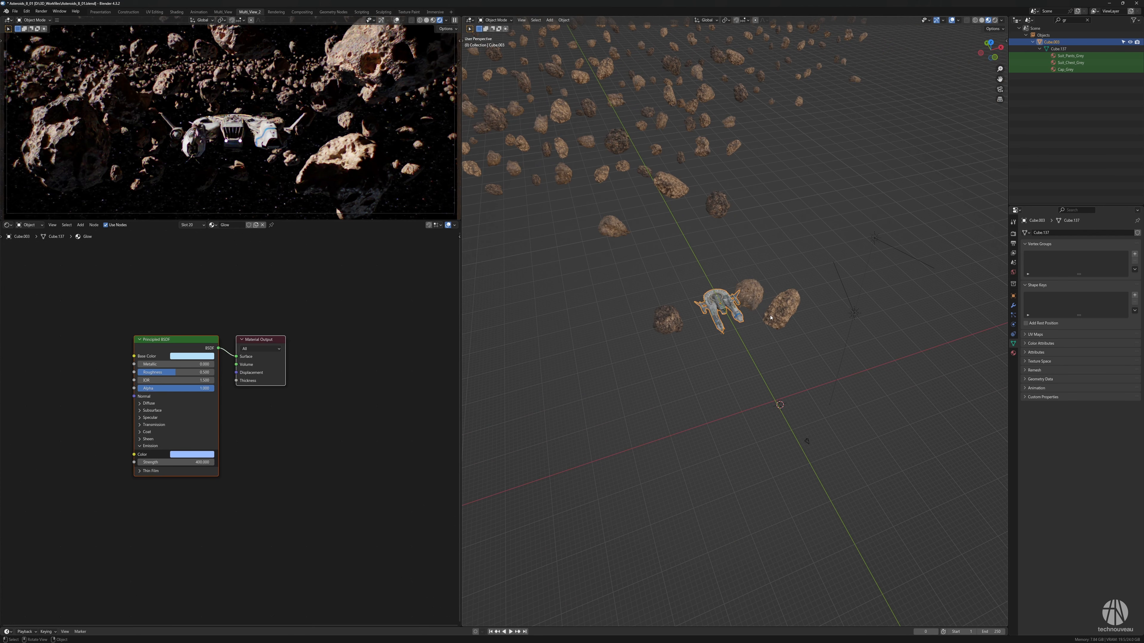
# Select only the camera and move it to reframe the shot
pyautogui.click(808, 443)
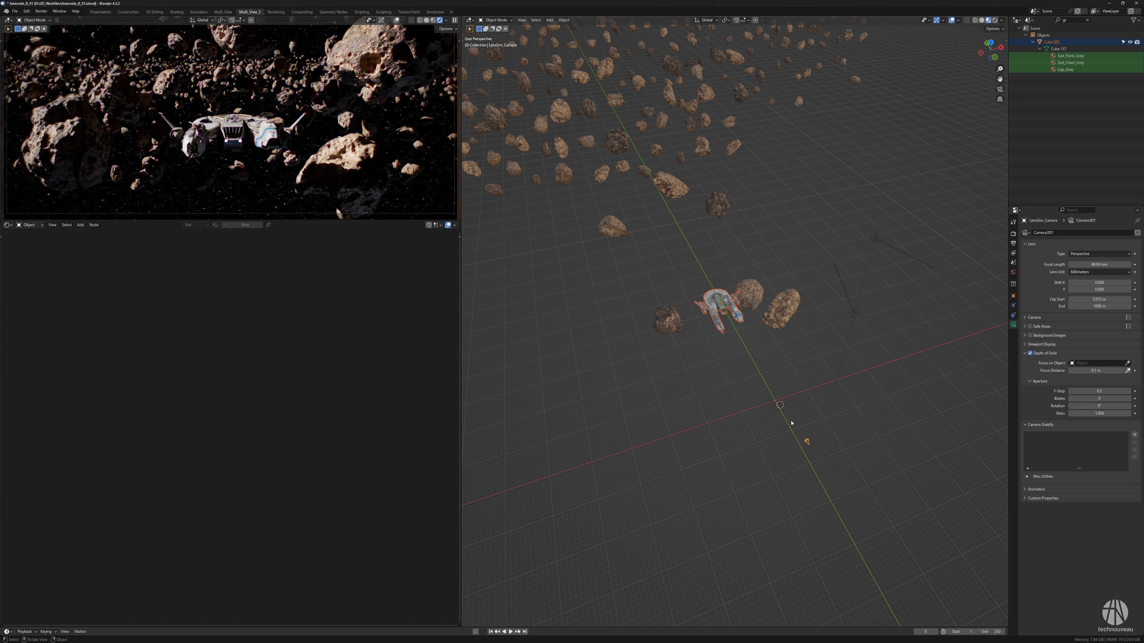
pyautogui.moveTo(794, 410); pyautogui.dragTo(773, 403, button='middle')
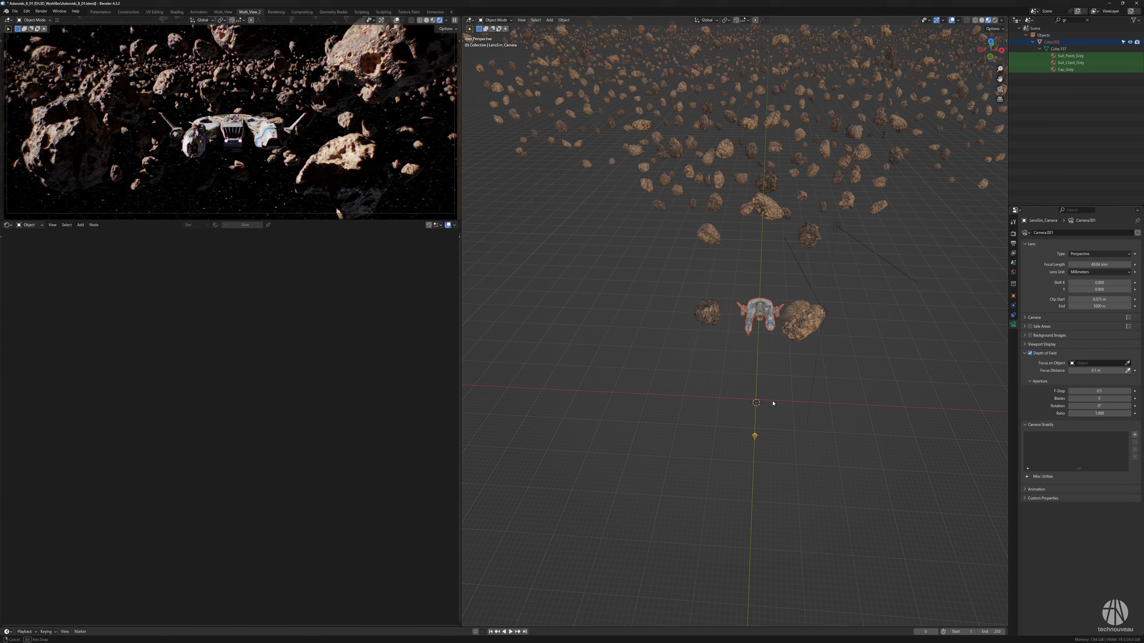
pyautogui.click(756, 437)
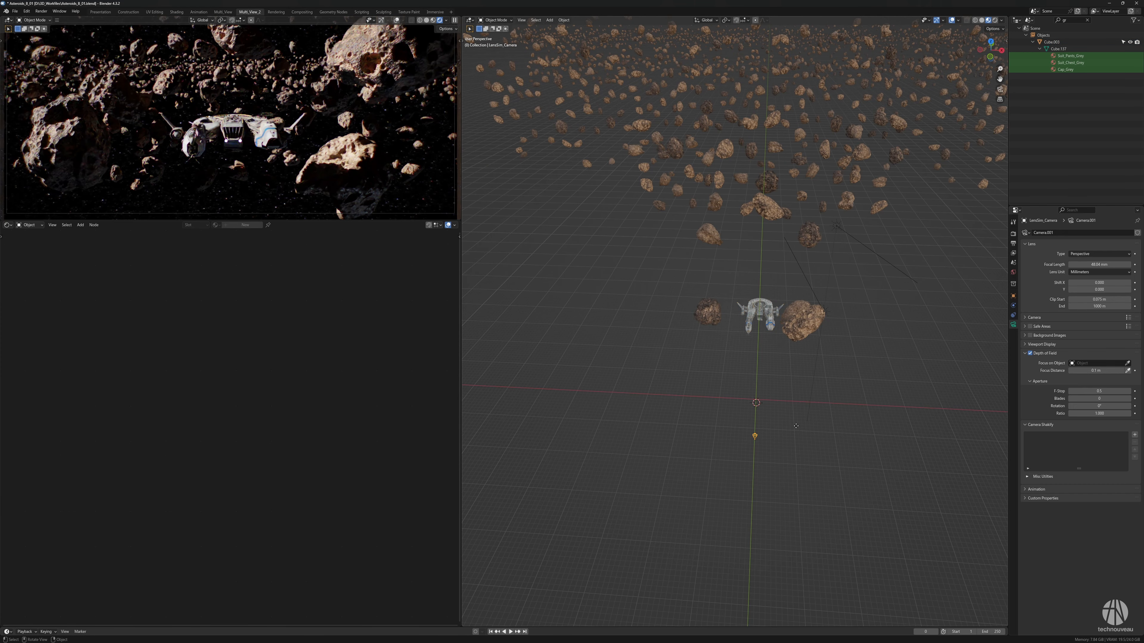
pyautogui.press('g')
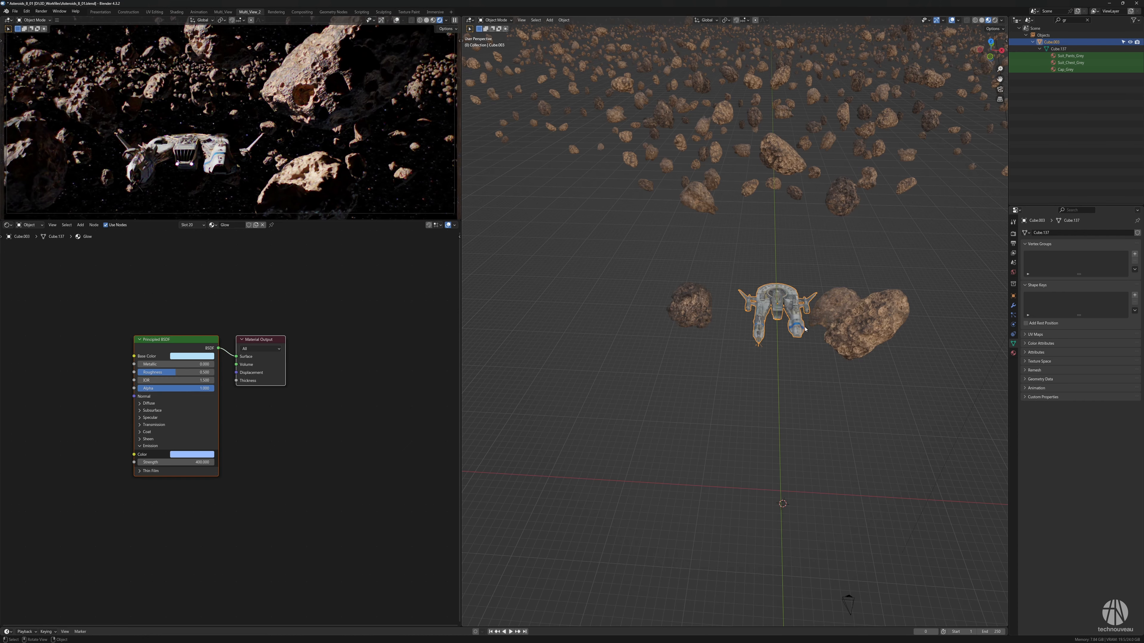
# Bank the spaceship by rotating it about the global Y axis
pyautogui.moveTo(855, 322); pyautogui.dragTo(806, 340, button='middle')
pyautogui.press('r')
pyautogui.press('y')
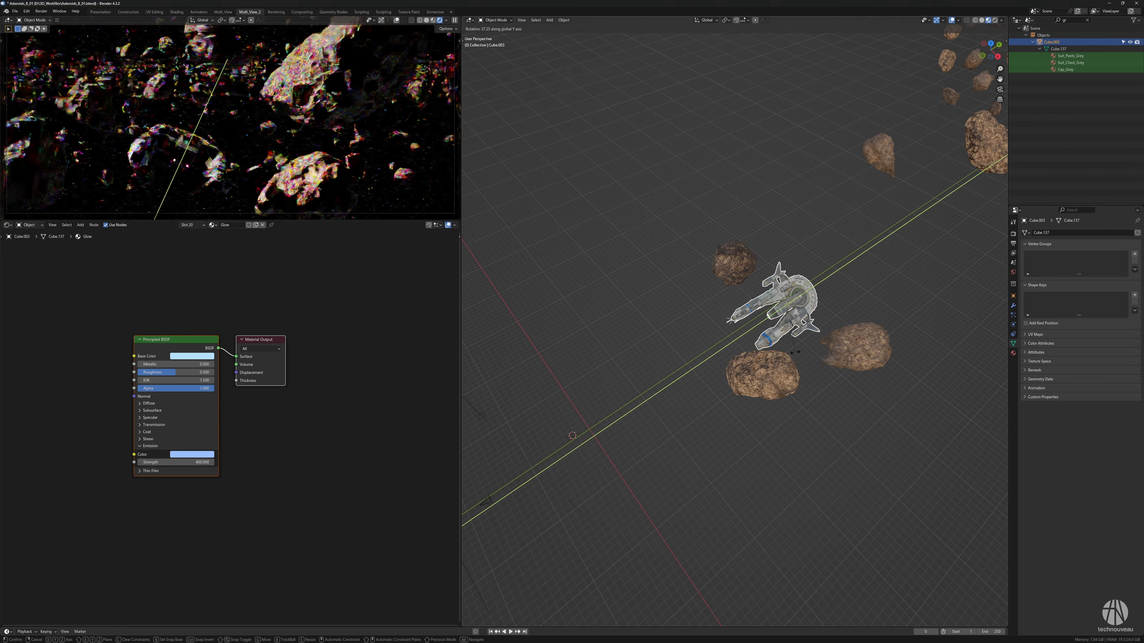
pyautogui.click(785, 356)
# Move the spaceship along the Z and X axes to reposition it between the asteroids
pyautogui.press('g')
pyautogui.press('z')
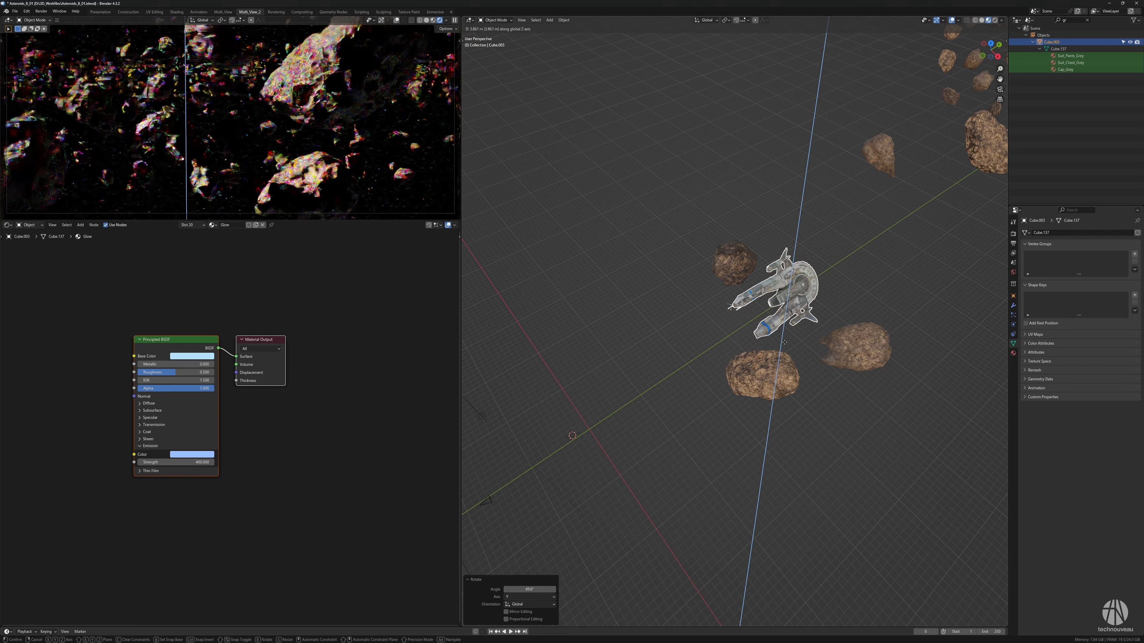
pyautogui.click(792, 334)
pyautogui.moveTo(793, 333); pyautogui.dragTo(842, 310, button='middle')
pyautogui.press('g')
pyautogui.press('x')
pyautogui.click(811, 318)
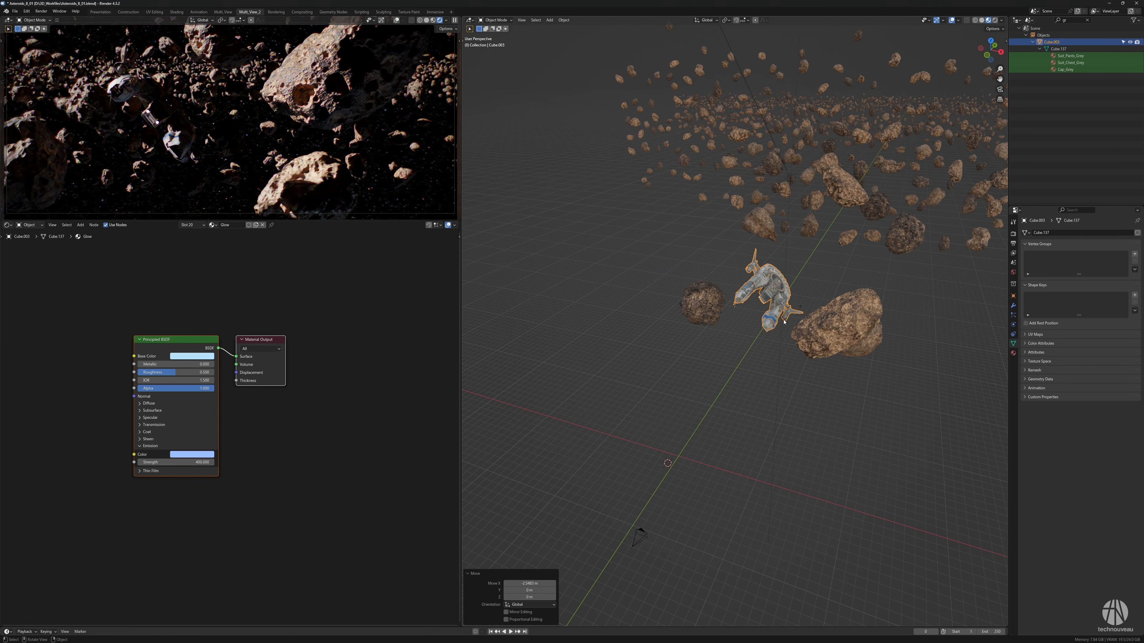
# Rotate the white main sun light from two viewing angles to change how it lights the ship and asteroids
pyautogui.scroll(-5, 804, 319)
pyautogui.click(744, 247)
pyautogui.press('r')
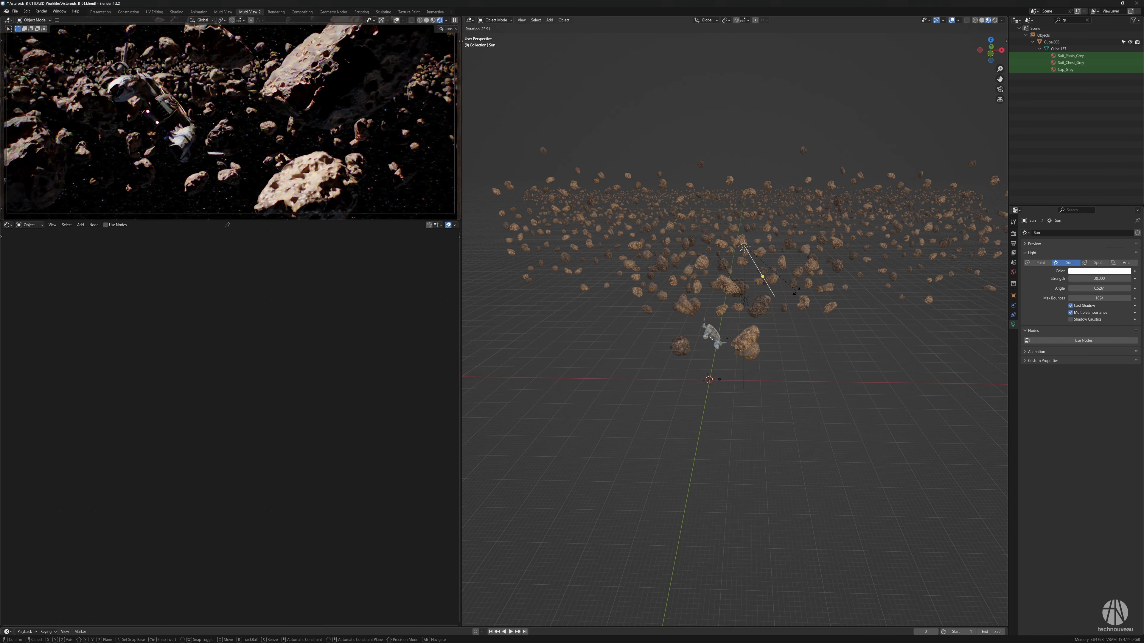
pyautogui.click(825, 270)
pyautogui.moveTo(842, 318); pyautogui.dragTo(783, 340, button='middle')
pyautogui.press('r')
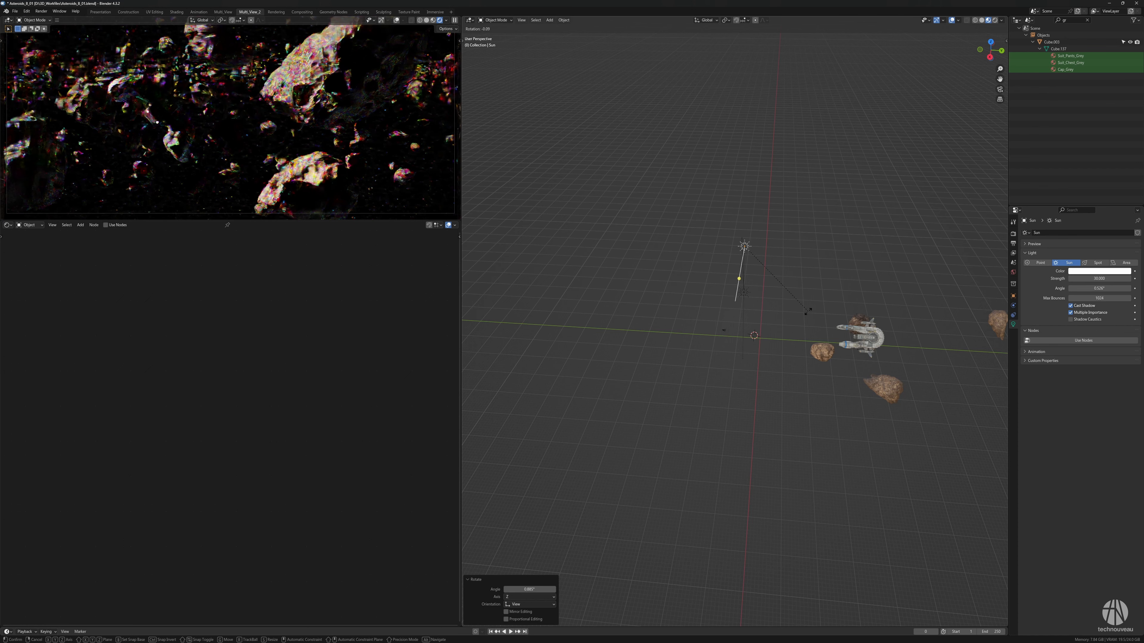
pyautogui.click(822, 315)
# Scale up the pointed asteroid beside the spaceship by a factor of about 1.2
pyautogui.scroll(4, 833, 322)
pyautogui.keyDown('shift'); pyautogui.moveTo(894, 388); pyautogui.dragTo(702, 322, button='middle'); pyautogui.keyUp('shift')
pyautogui.moveTo(786, 362); pyautogui.dragTo(882, 391, button='middle')
pyautogui.click(831, 394)
pyautogui.press('s')
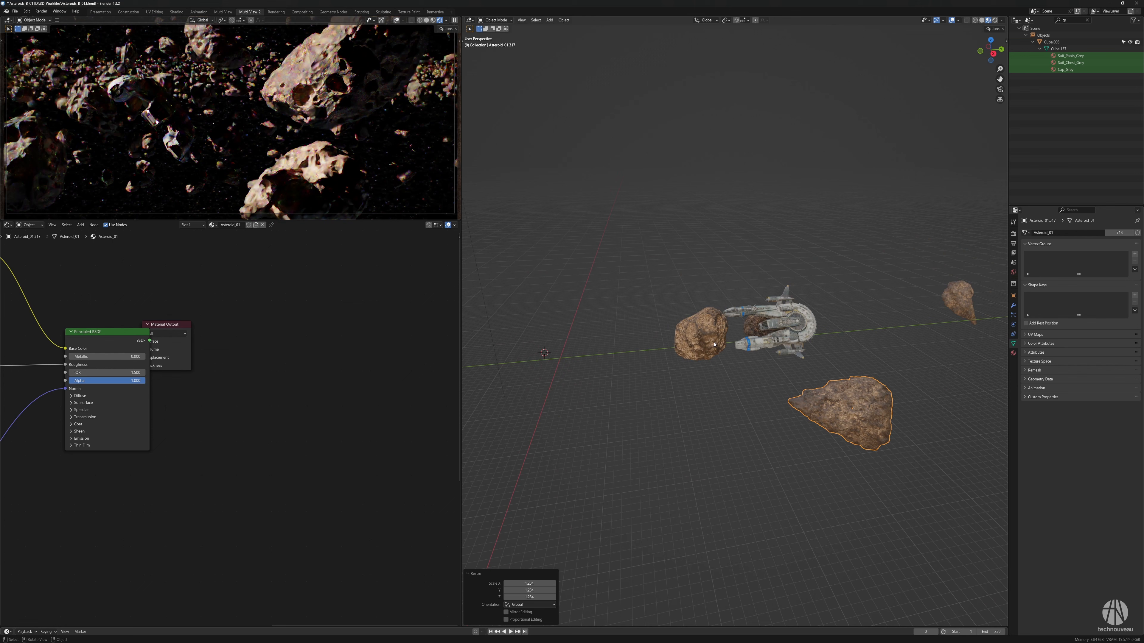
# Move the elongated asteroid in front of the spaceship along the Y and Z axes
pyautogui.click(694, 333)
pyautogui.press('g')
pyautogui.press('y')
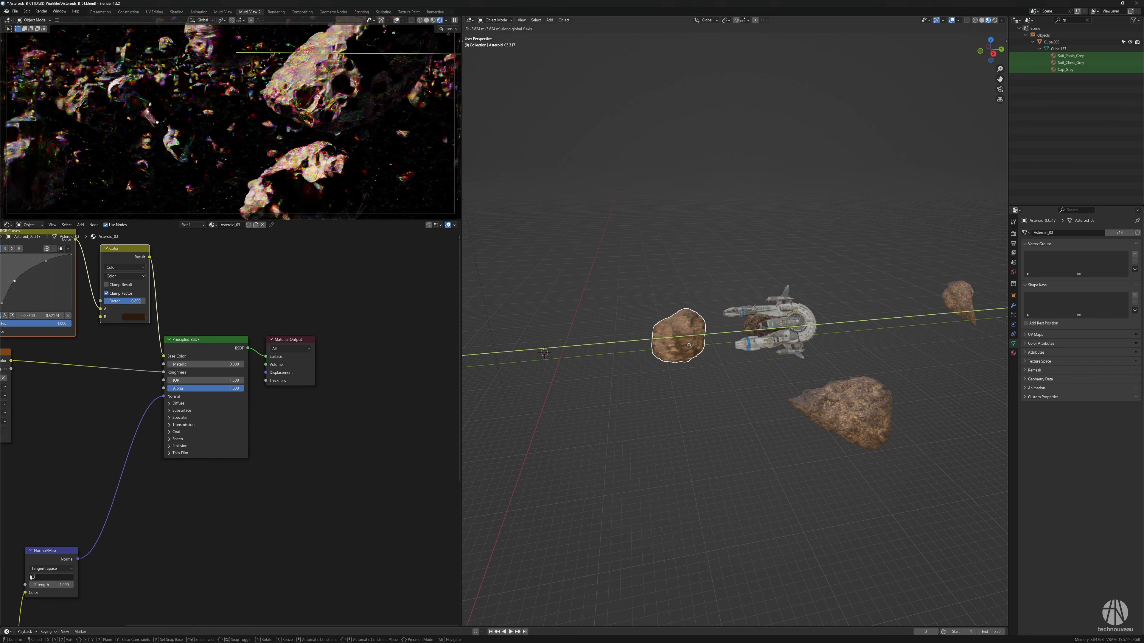
pyautogui.click(672, 346)
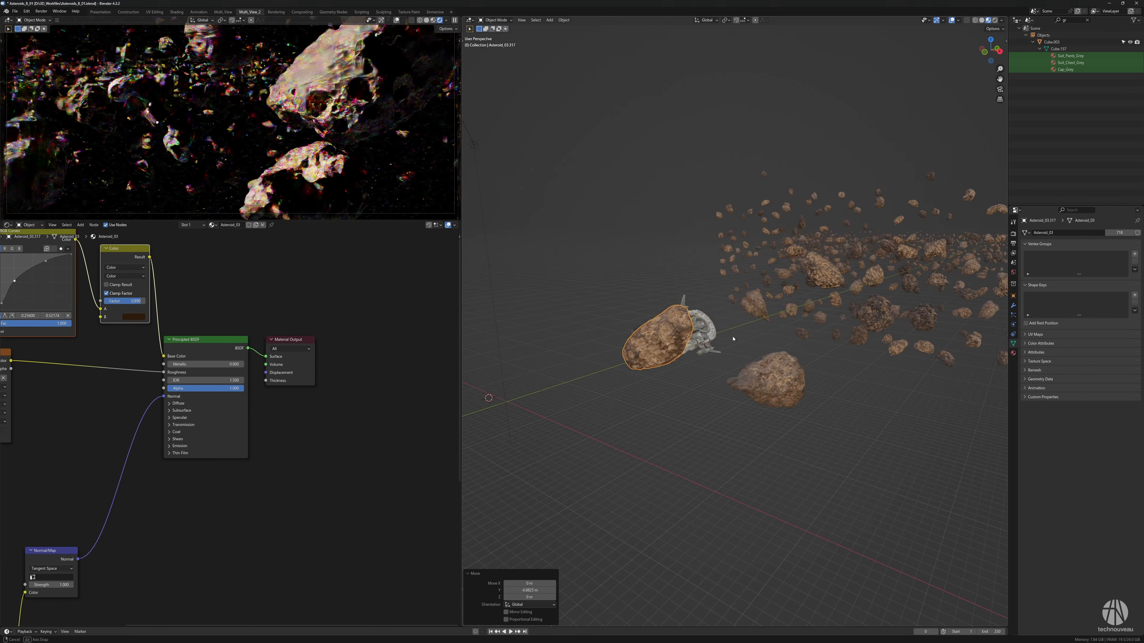
pyautogui.press('g')
pyautogui.press('z')
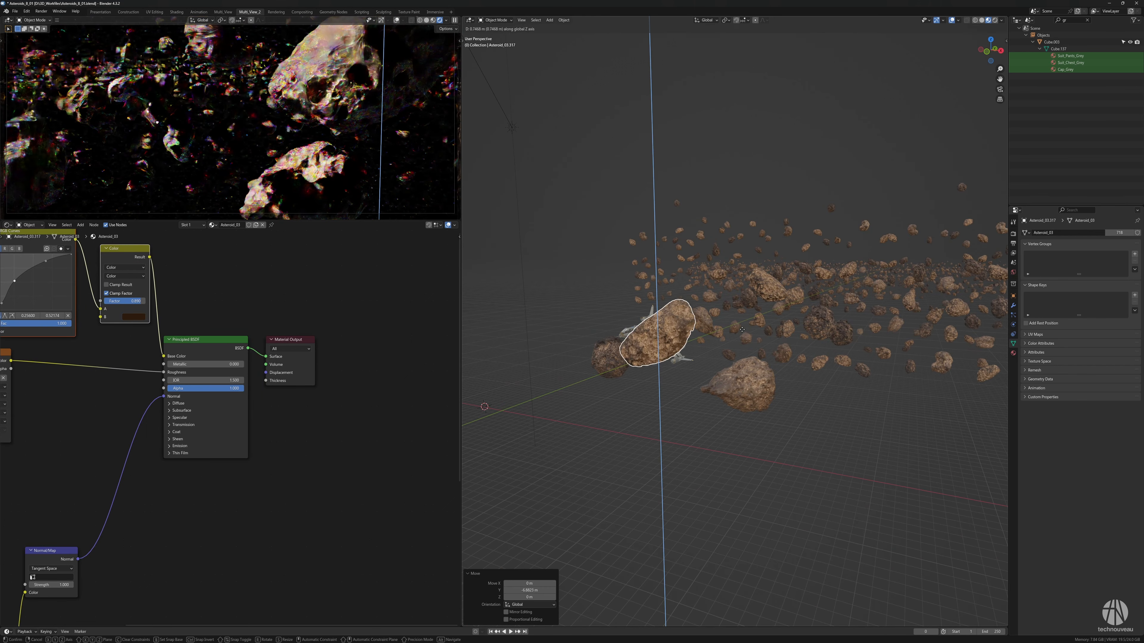
pyautogui.click(744, 330)
# Select the spaceship together with the camera and switch to the Animation workspace
pyautogui.moveTo(743, 330); pyautogui.dragTo(693, 405, button='middle')
pyautogui.click(635, 401)
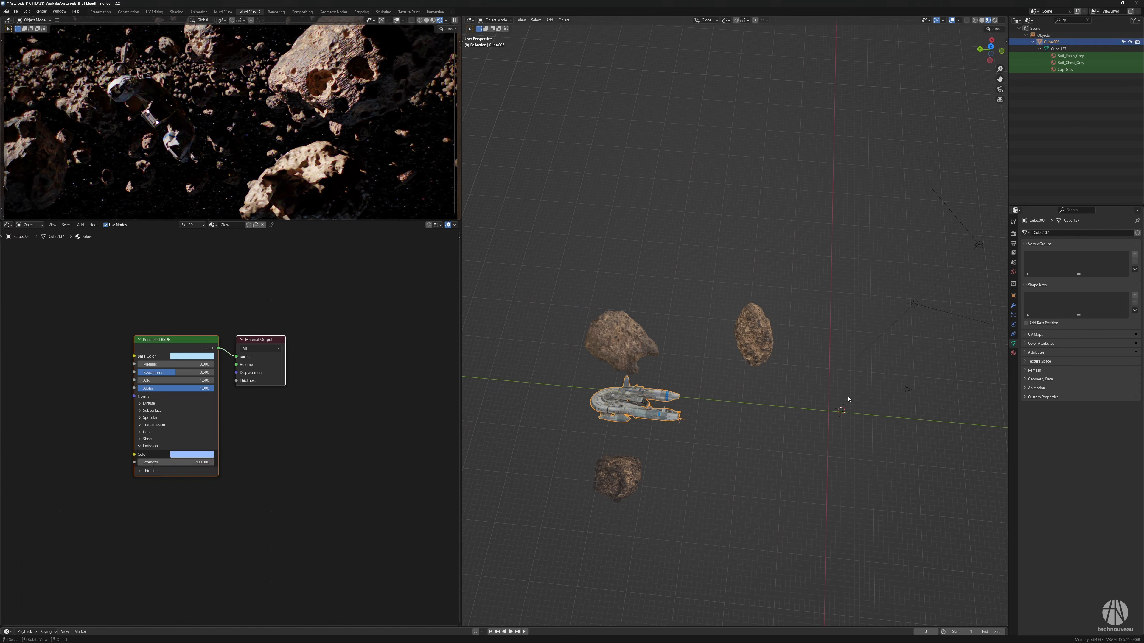
pyautogui.keyDown('shift'); pyautogui.click(910, 389); pyautogui.keyUp('shift')
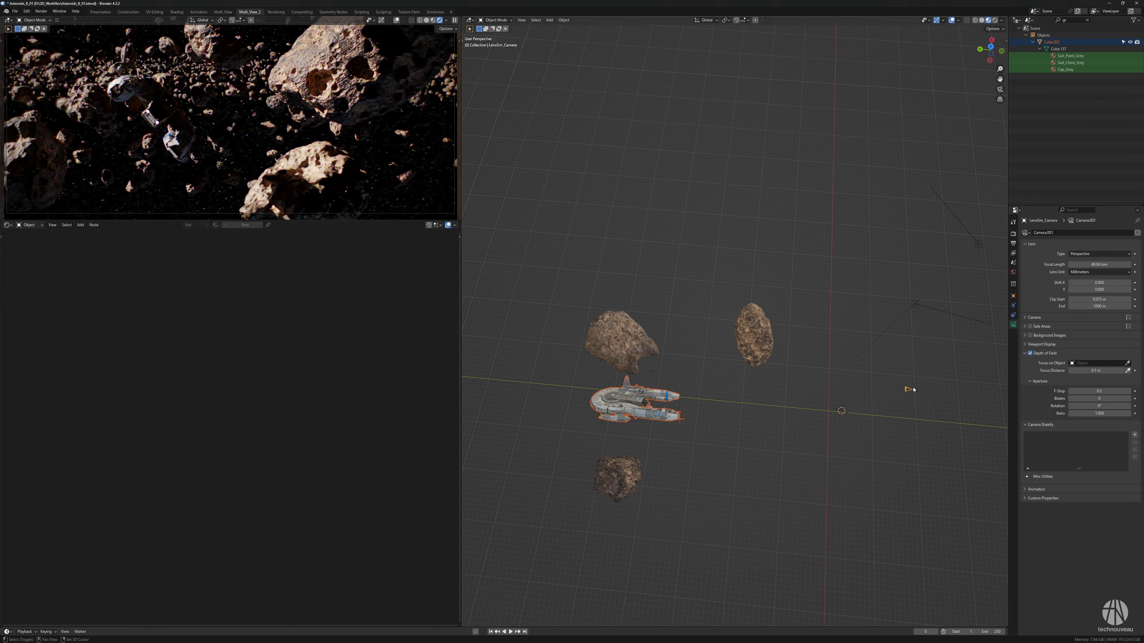
pyautogui.click(199, 12)
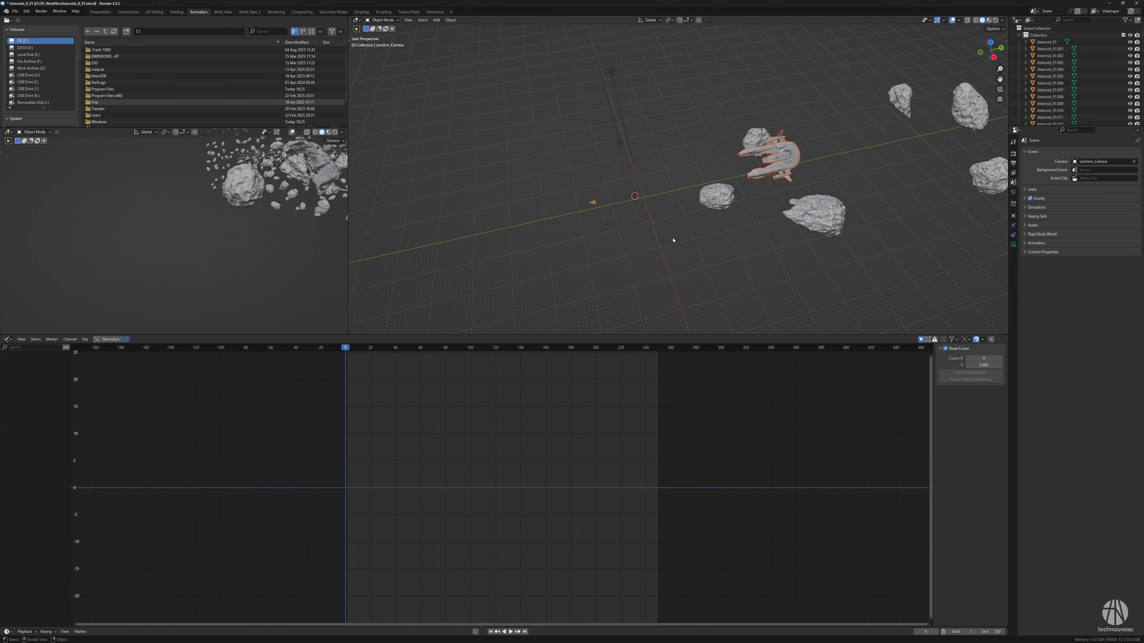
# Move the spaceship and camera together along the Y axis
pyautogui.moveTo(673, 240); pyautogui.dragTo(669, 243, button='middle')
pyautogui.press('g')
pyautogui.press('y')
pyautogui.click(755, 227)
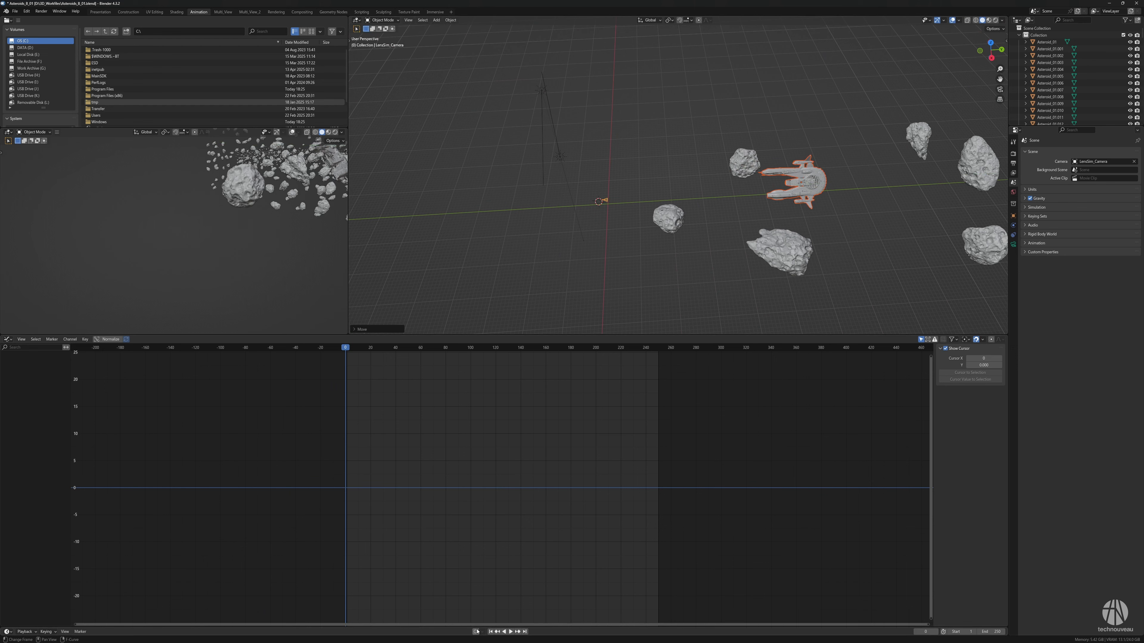
# Turn on auto keying and move the spaceship and camera forward along Y to key their positions at frame 0
pyautogui.press('g')
pyautogui.press('y')
pyautogui.click(760, 242)
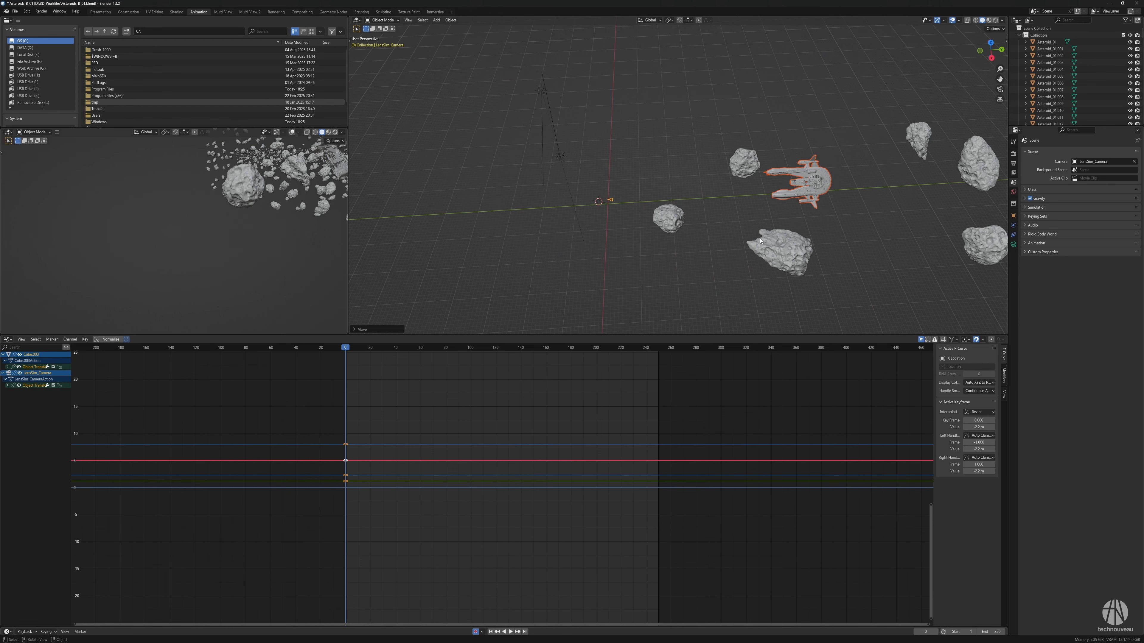
pyautogui.press('g')
pyautogui.press('y')
pyautogui.click(801, 238)
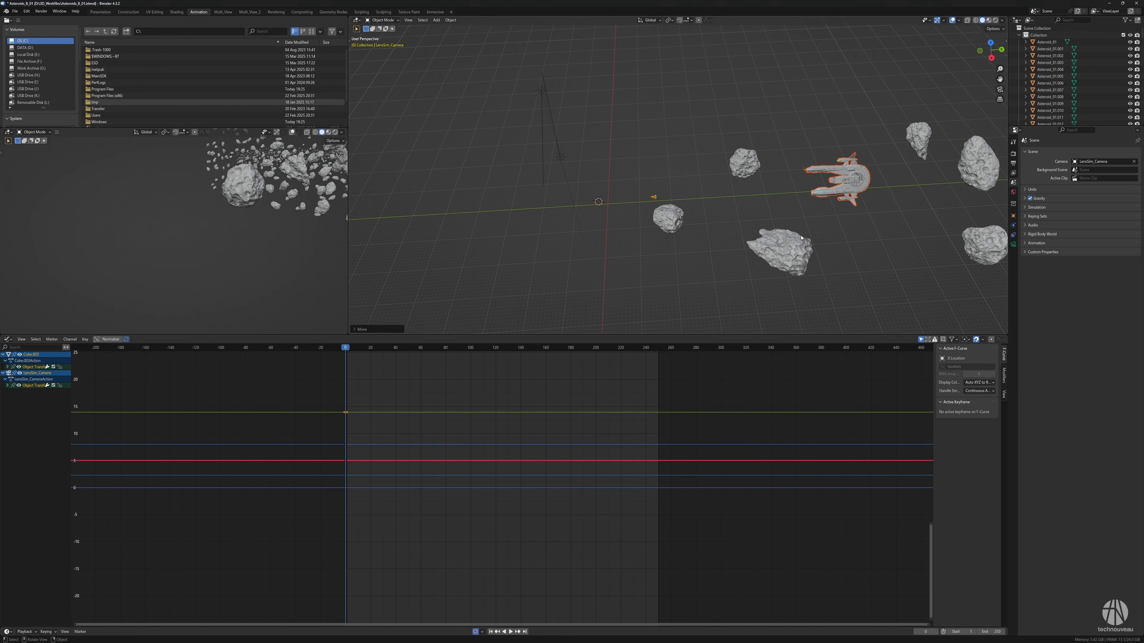
# At frame 20, move the spaceship and camera together about -38 m along the Y axis to key their end positions
pyautogui.click(371, 347)
pyautogui.press('g')
pyautogui.press('y')
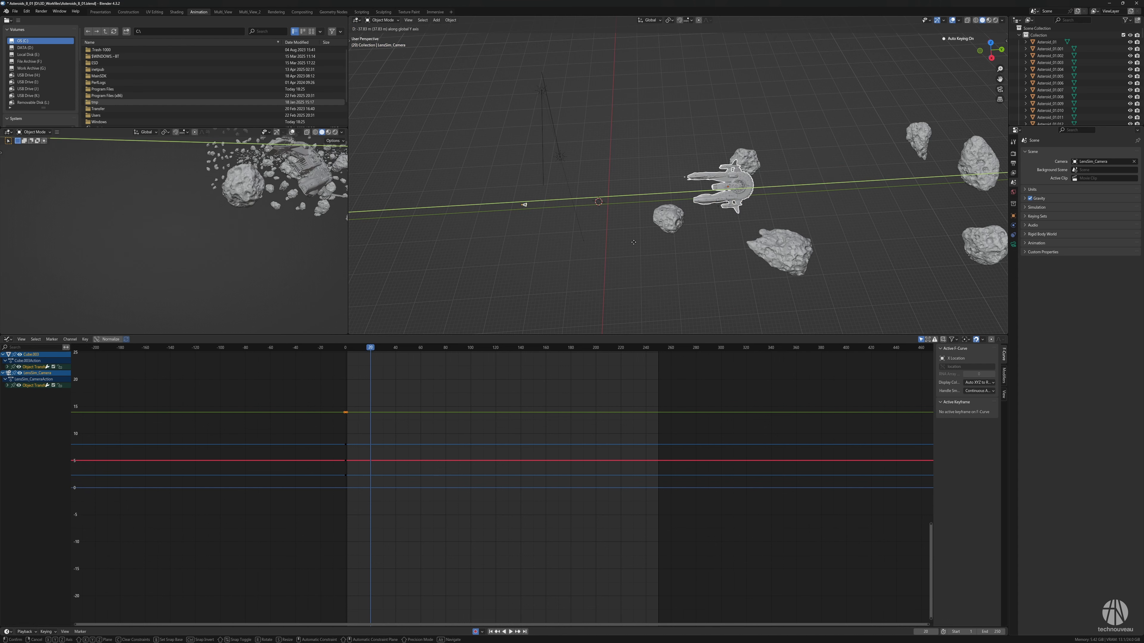
pyautogui.click(634, 241)
# Set the spaceship and camera keyframes to Linear interpolation in the graph
pyautogui.press('Home')
pyautogui.click(401, 502)
pyautogui.rightClick(401, 502)
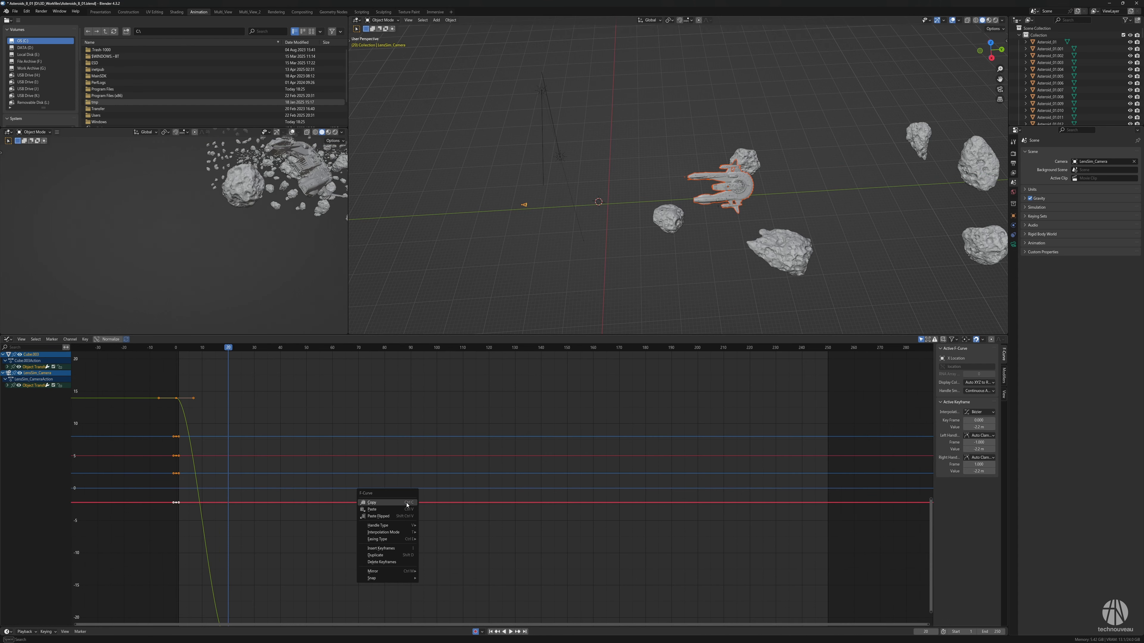
pyautogui.moveTo(399, 539)
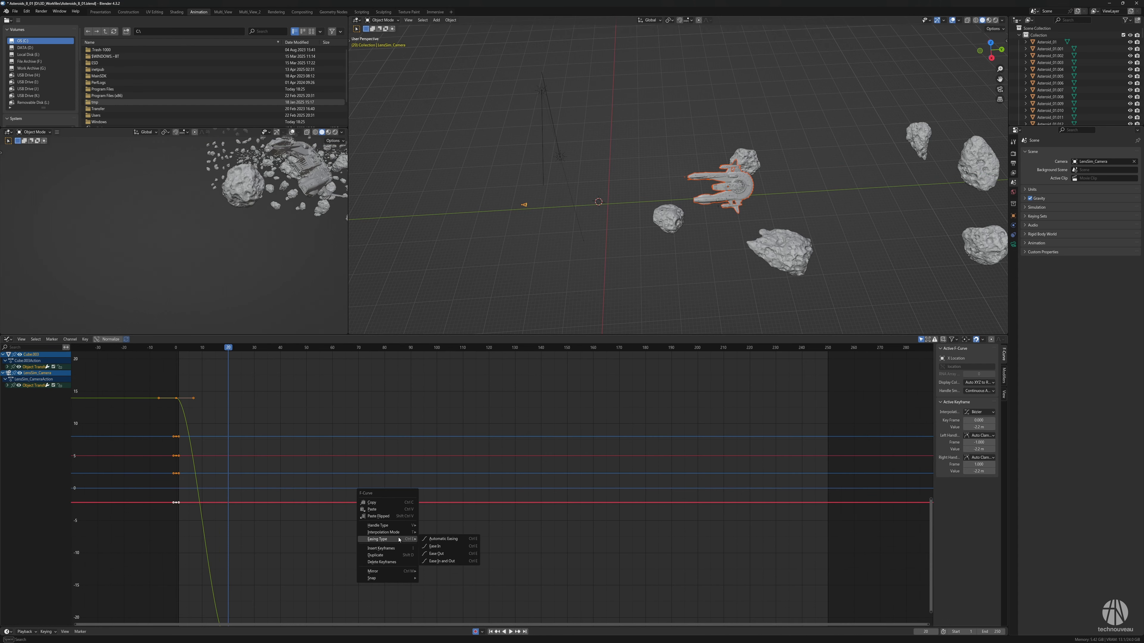
pyautogui.click(436, 551)
pyautogui.scroll(-3, 436, 551)
pyautogui.moveTo(436, 551); pyautogui.dragTo(527, 514, button='middle')
pyautogui.keyDown('ctrl'); pyautogui.moveTo(470, 451); pyautogui.dragTo(559, 483, button='middle'); pyautogui.keyUp('ctrl')
# Go to frame 12 and show the camera view with rendered shading in the small viewport
pyautogui.moveTo(508, 356)
pyautogui.mouseDown()
pyautogui.moveTo(485, 356)
pyautogui.moveTo(495, 356)
pyautogui.mouseUp()
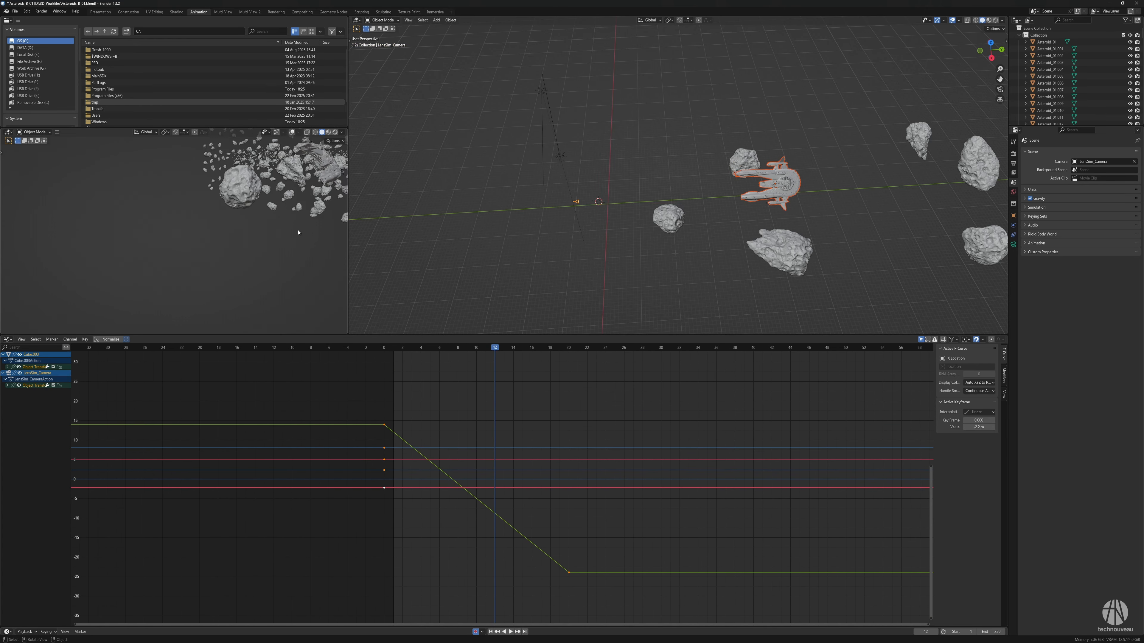
pyautogui.press('KP_0')
pyautogui.click(335, 131)
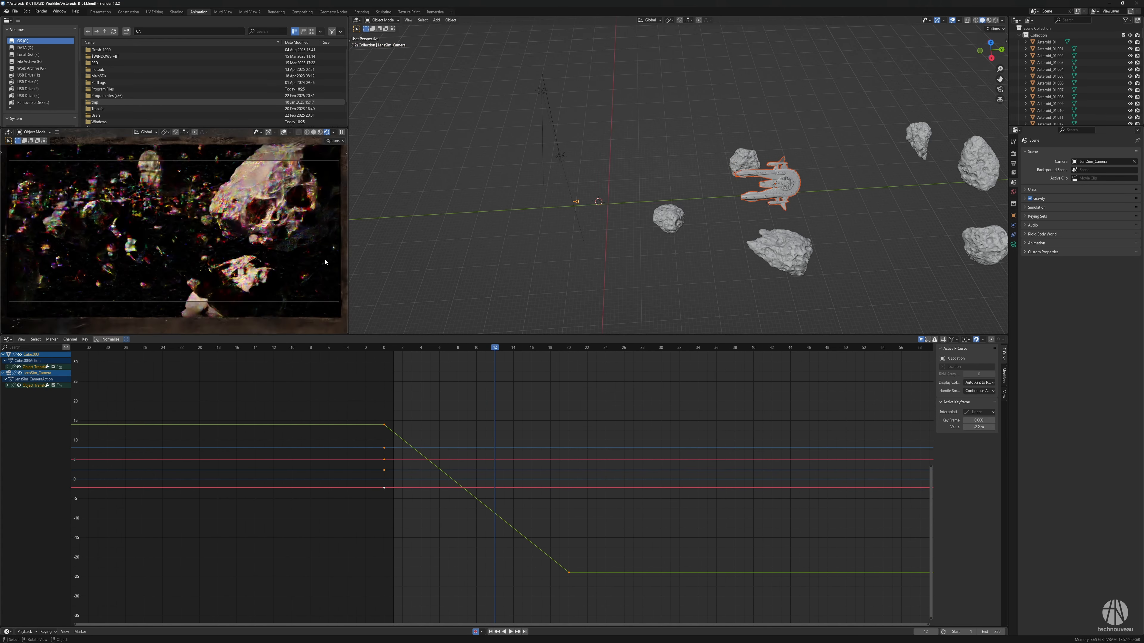
# Reposition the foreground asteroid between the camera and the spaceship at frame 12
pyautogui.click(669, 224)
pyautogui.moveTo(669, 257); pyautogui.dragTo(624, 241, button='middle')
pyautogui.press('g')
pyautogui.click(667, 234)
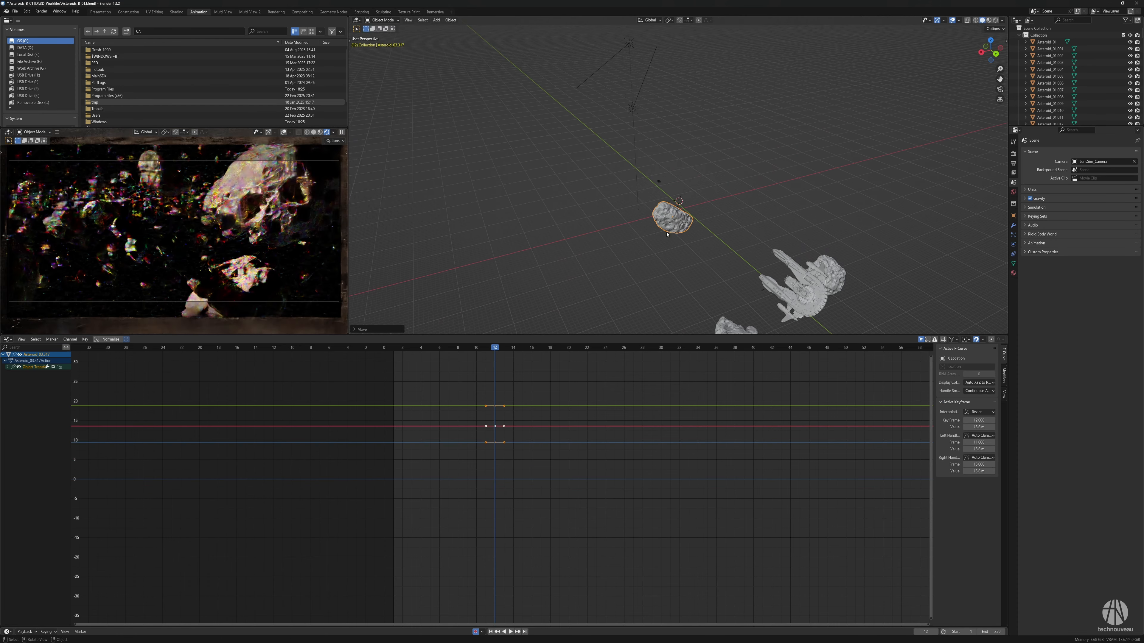
# Enable motion blur in the render settings with a shutter of 0.6 and a round shutter curve
pyautogui.click(1014, 153)
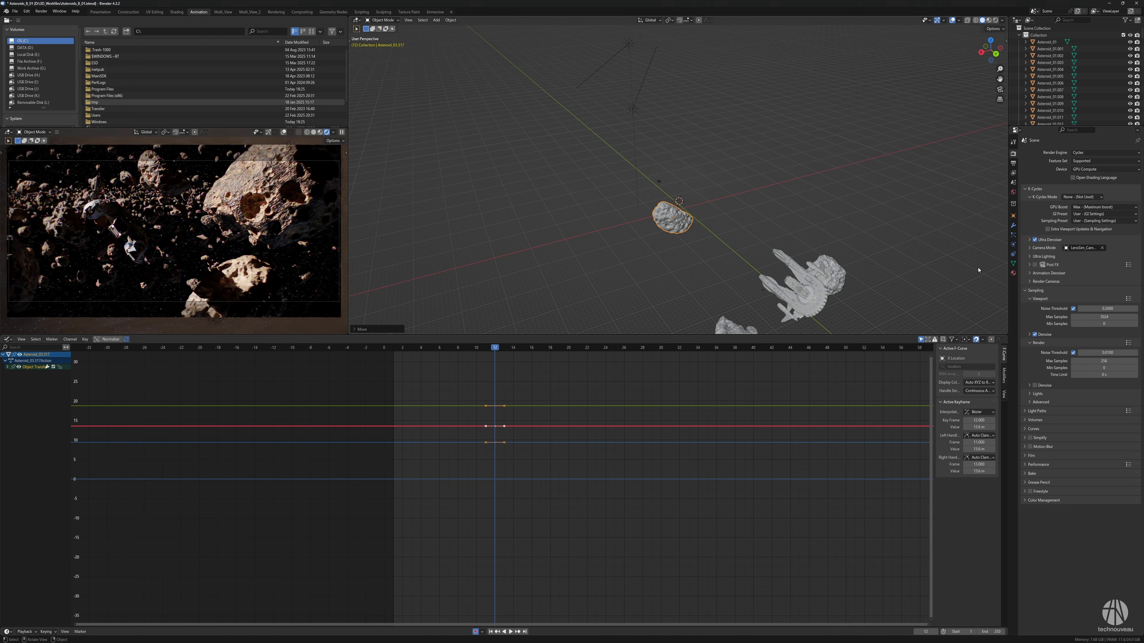
pyautogui.click(1027, 446)
pyautogui.click(1098, 466)
pyautogui.write('0.6')
pyautogui.press('Return')
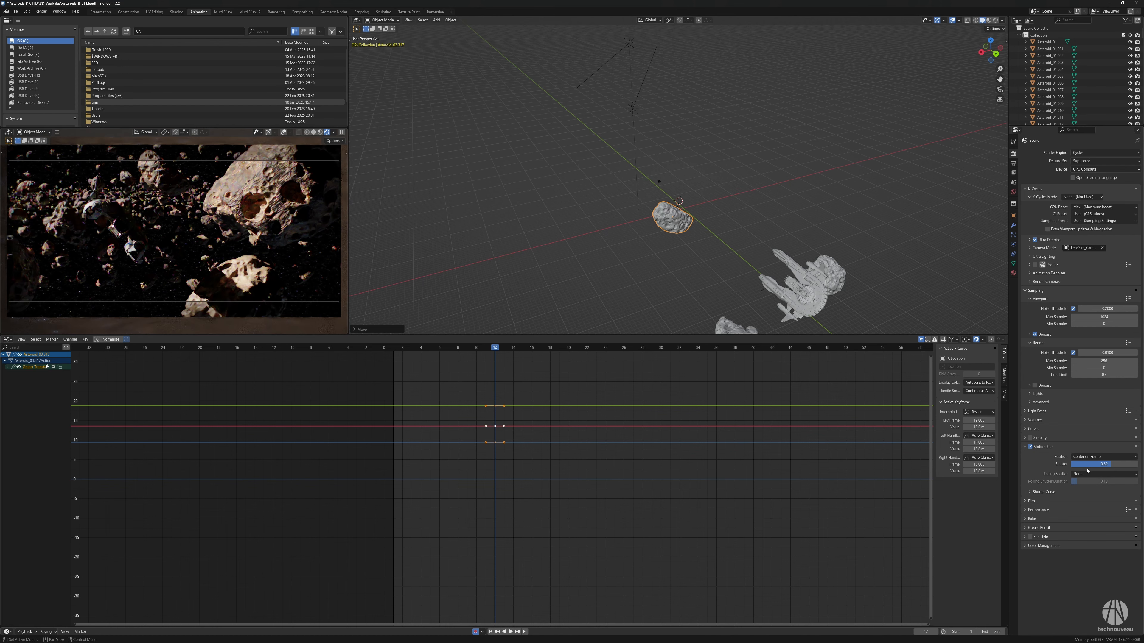
pyautogui.click(1029, 492)
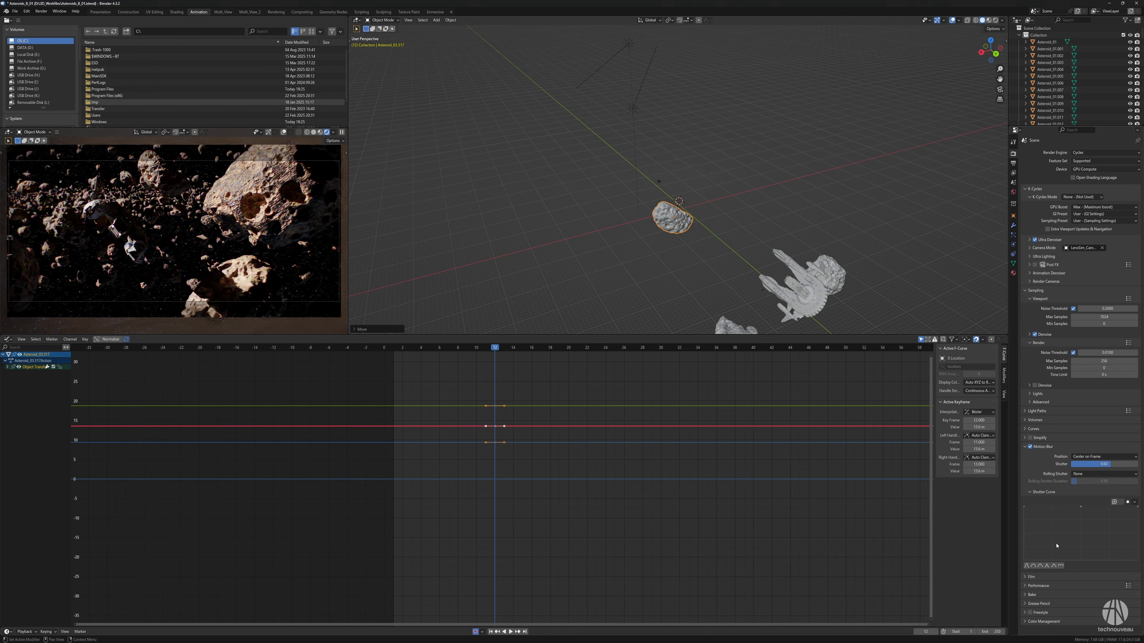
pyautogui.click(1033, 566)
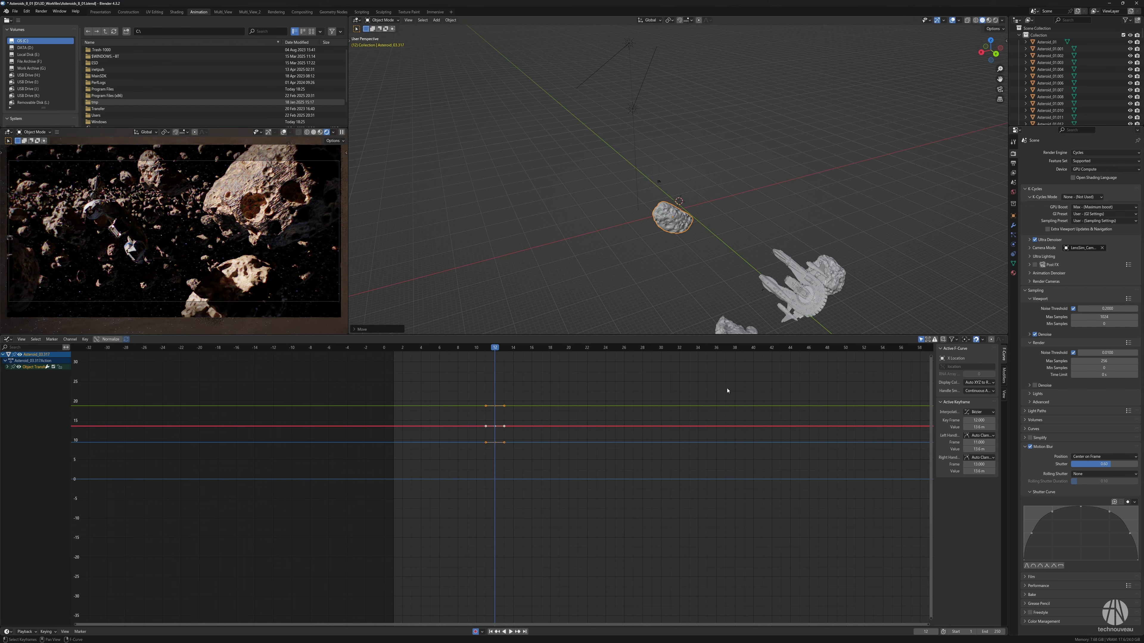
# Render the current frame, inspect the motion-blurred image, and close the render window
pyautogui.press('F12')
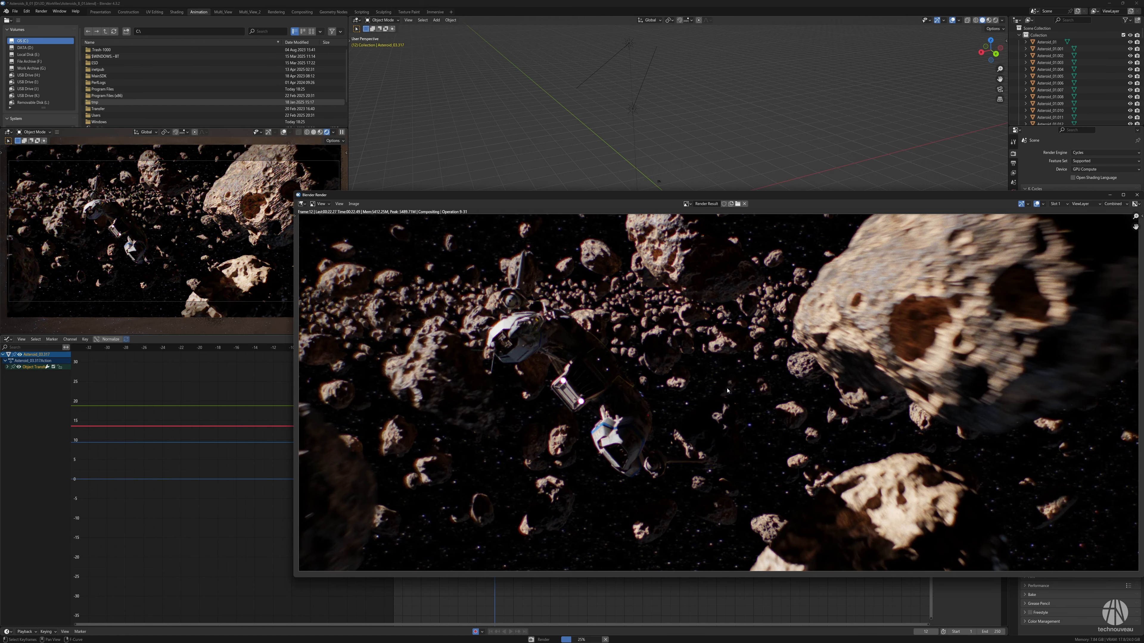
pyautogui.moveTo(753, 198); pyautogui.dragTo(590, 101)
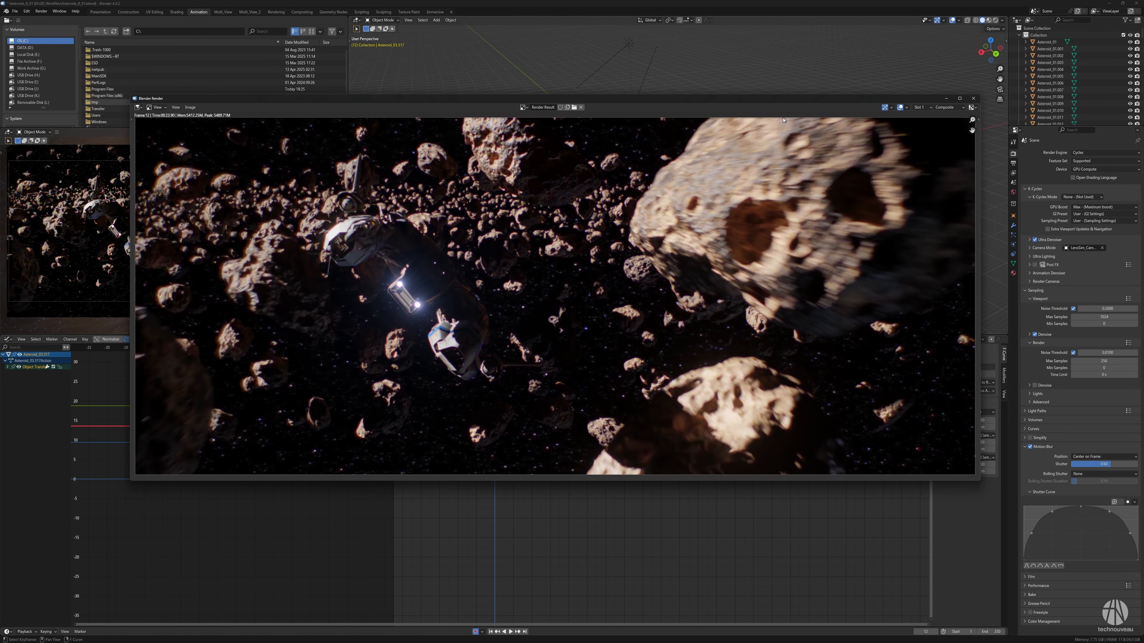
pyautogui.click(974, 99)
# Undo the asteroid's keyed move, and re-enable motion blur with a round shutter curve and auto keying off
pyautogui.hotkey('ctrl', 'z')
pyautogui.hotkey('ctrl', 'z')
pyautogui.hotkey('ctrl', 'z')
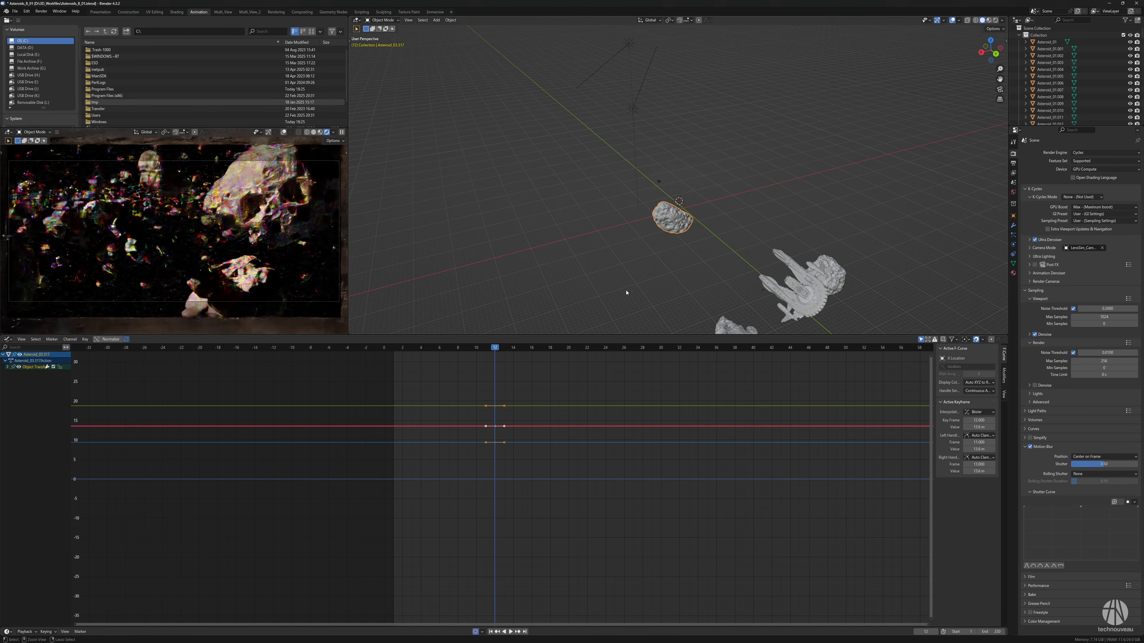
pyautogui.hotkey('ctrl', 'z')
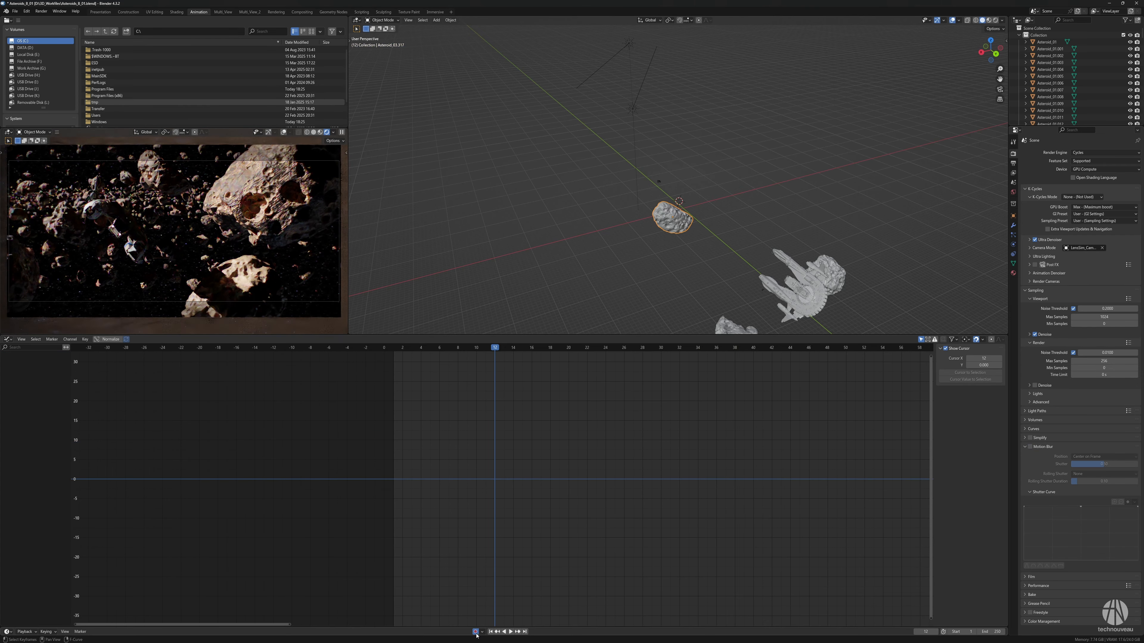
pyautogui.click(1030, 447)
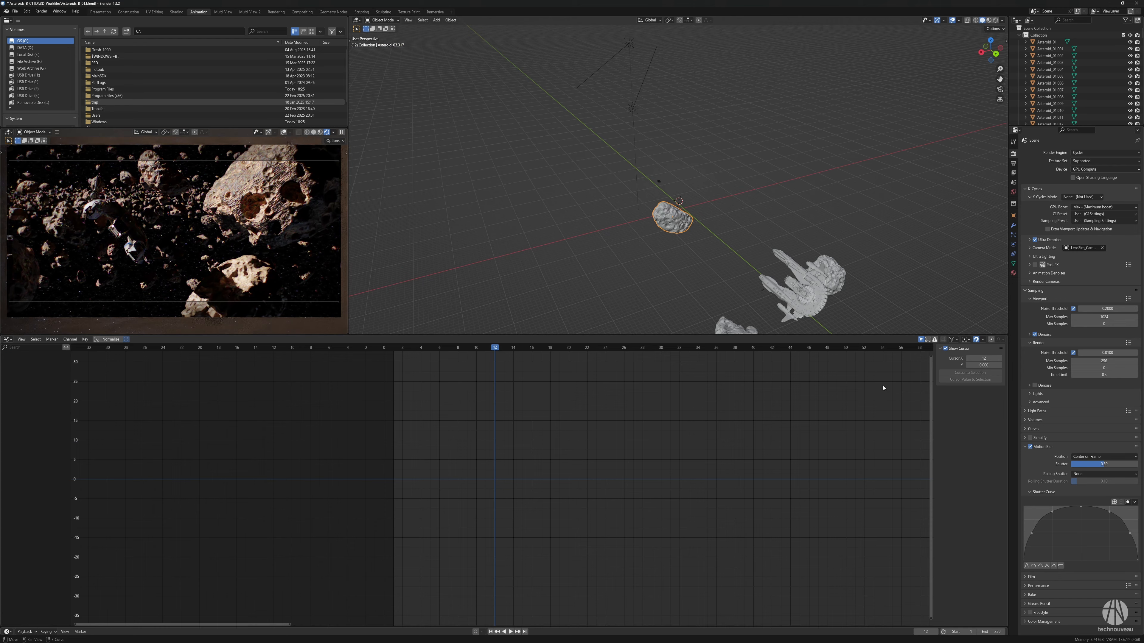
# At frame 0 with auto keying on, move the spaceship and rotate it about the Y axis to key its starting pose
pyautogui.moveTo(676, 225)
pyautogui.mouseDown(button='middle')
pyautogui.moveTo(625, 191)
pyautogui.moveTo(678, 225)
pyautogui.mouseUp(button='middle')
pyautogui.scroll(3, 678, 225)
pyautogui.click(672, 194)
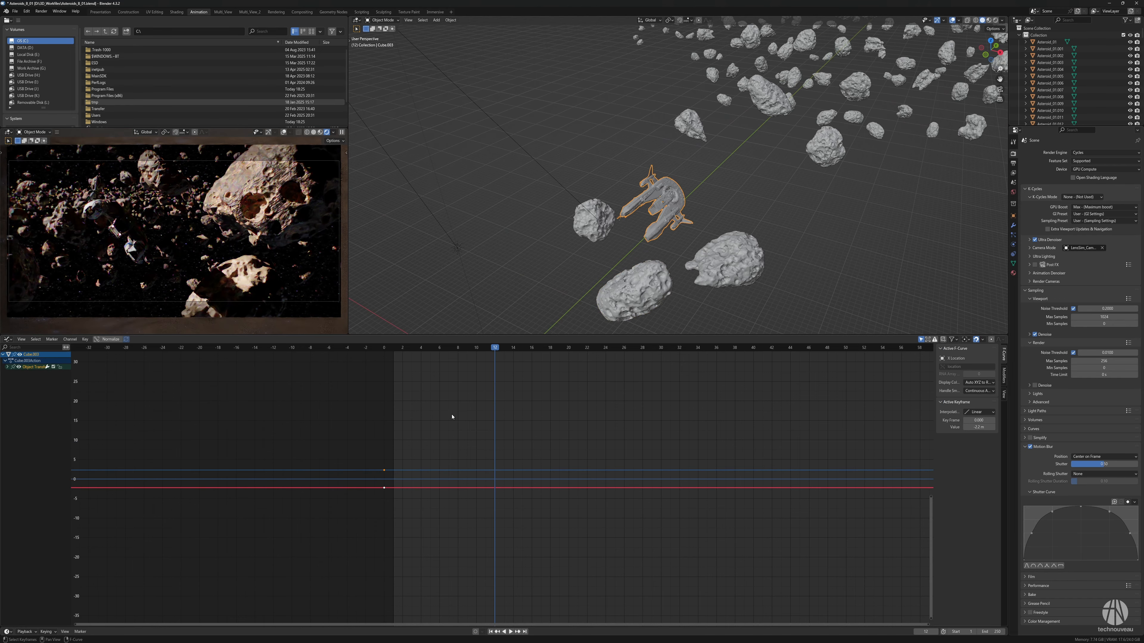
pyautogui.moveTo(396, 349)
pyautogui.mouseDown()
pyautogui.moveTo(386, 350)
pyautogui.moveTo(474, 354)
pyautogui.moveTo(384, 352)
pyautogui.mouseUp()
pyautogui.click(475, 632)
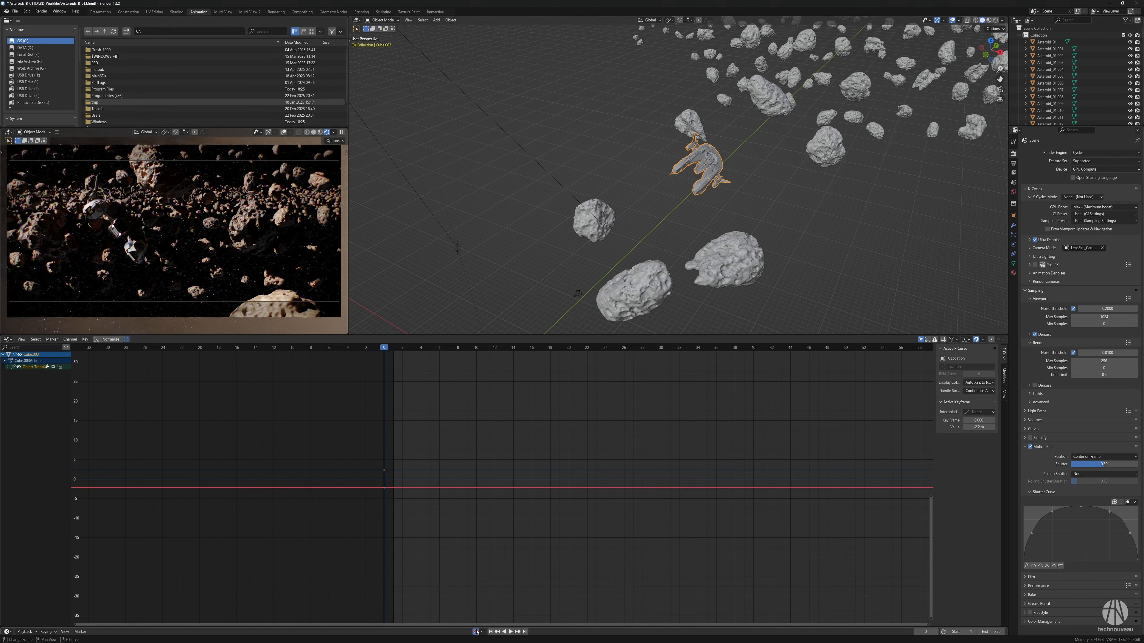
pyautogui.press('g')
pyautogui.click(743, 225)
pyautogui.press('r')
pyautogui.press('y')
pyautogui.click(754, 216)
# At frame 20, rotate the spaceship about the Y axis and move it to key its ending pose
pyautogui.keyDown('ctrl'); pyautogui.moveTo(575, 409); pyautogui.dragTo(567, 434, button='middle'); pyautogui.keyUp('ctrl')
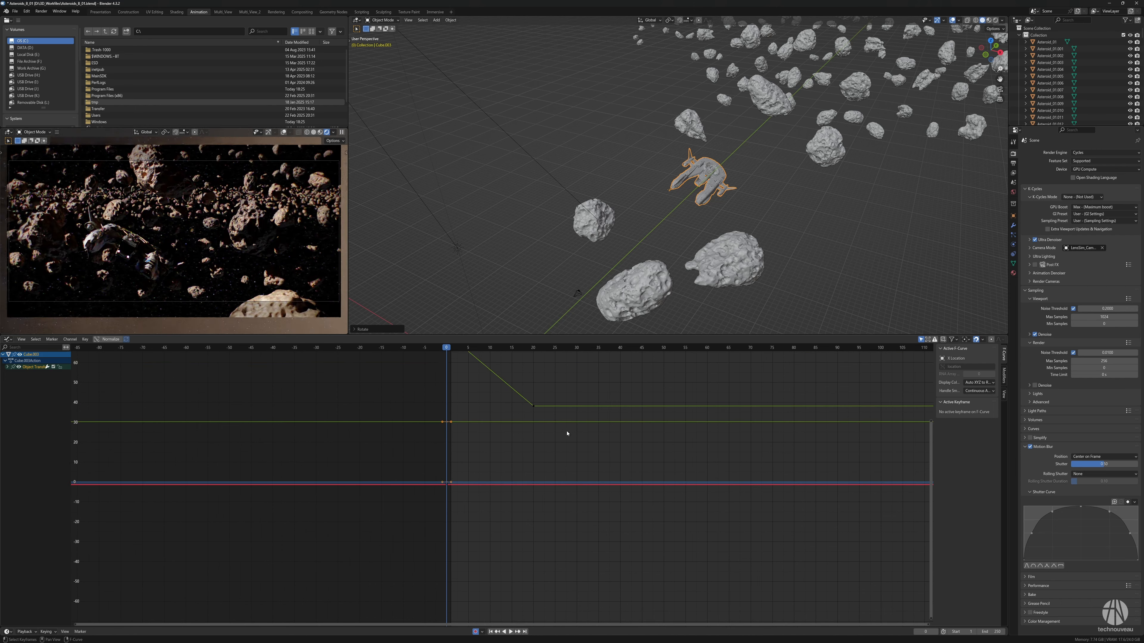
pyautogui.click(533, 349)
pyautogui.press('r')
pyautogui.press('y')
pyautogui.click(733, 252)
pyautogui.press('g')
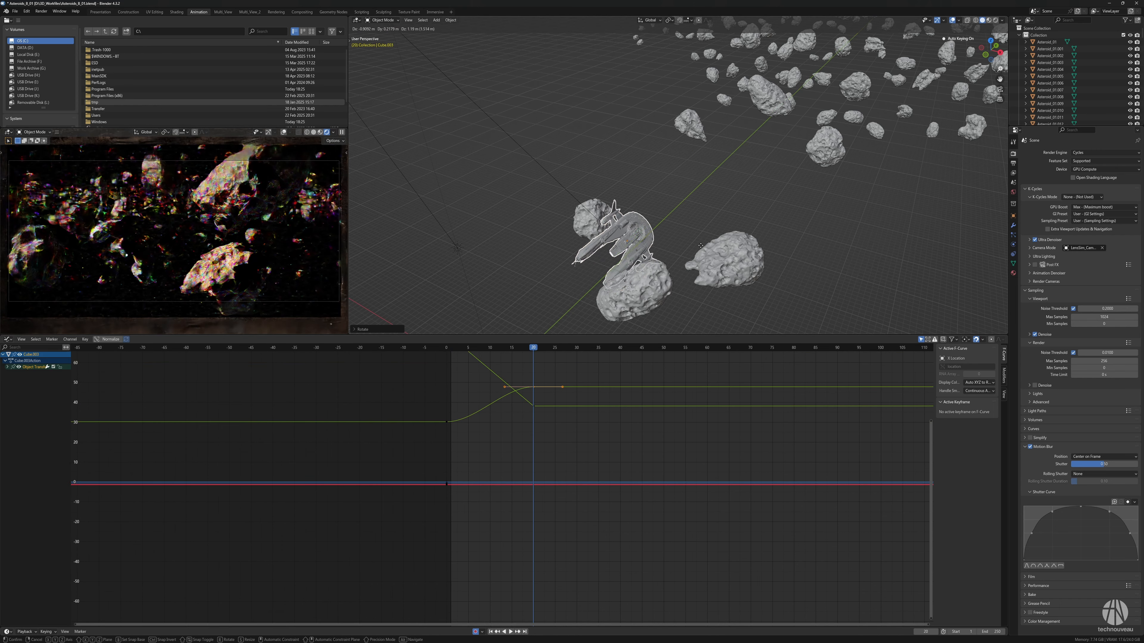
pyautogui.click(724, 229)
# Rotate the spaceship further about Y at frame 20, and check the banking at frame 12 in the rendered camera view
pyautogui.moveTo(536, 351)
pyautogui.mouseDown()
pyautogui.moveTo(451, 348)
pyautogui.moveTo(529, 348)
pyautogui.moveTo(464, 349)
pyautogui.moveTo(498, 348)
pyautogui.mouseUp()
pyautogui.press('r')
pyautogui.press('y')
pyautogui.click(680, 244)
pyautogui.click(321, 132)
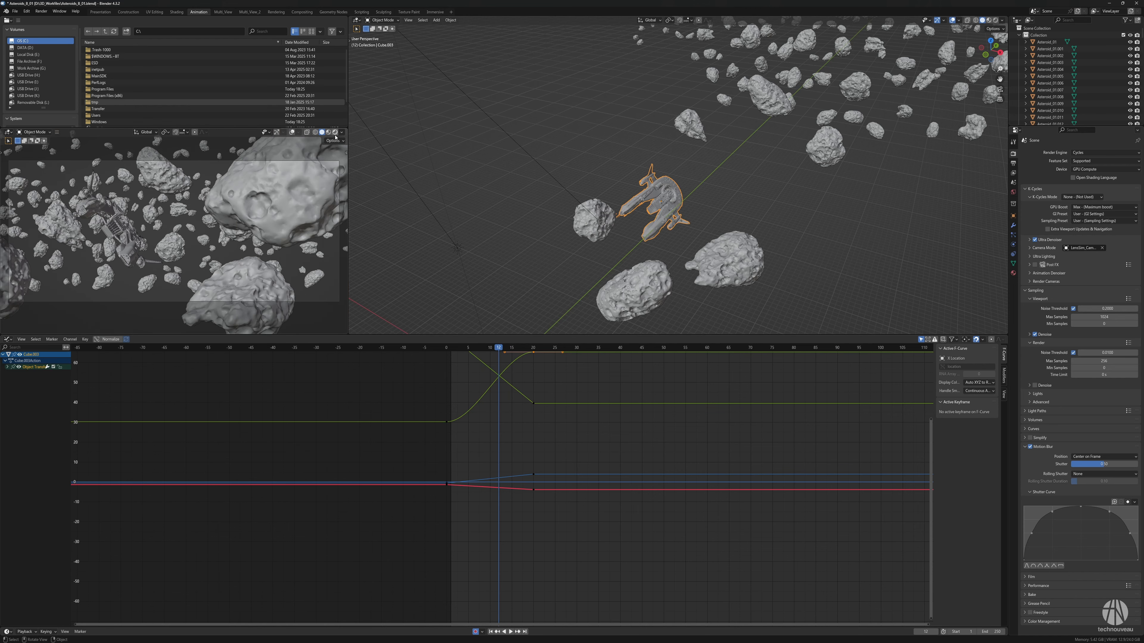
pyautogui.click(335, 132)
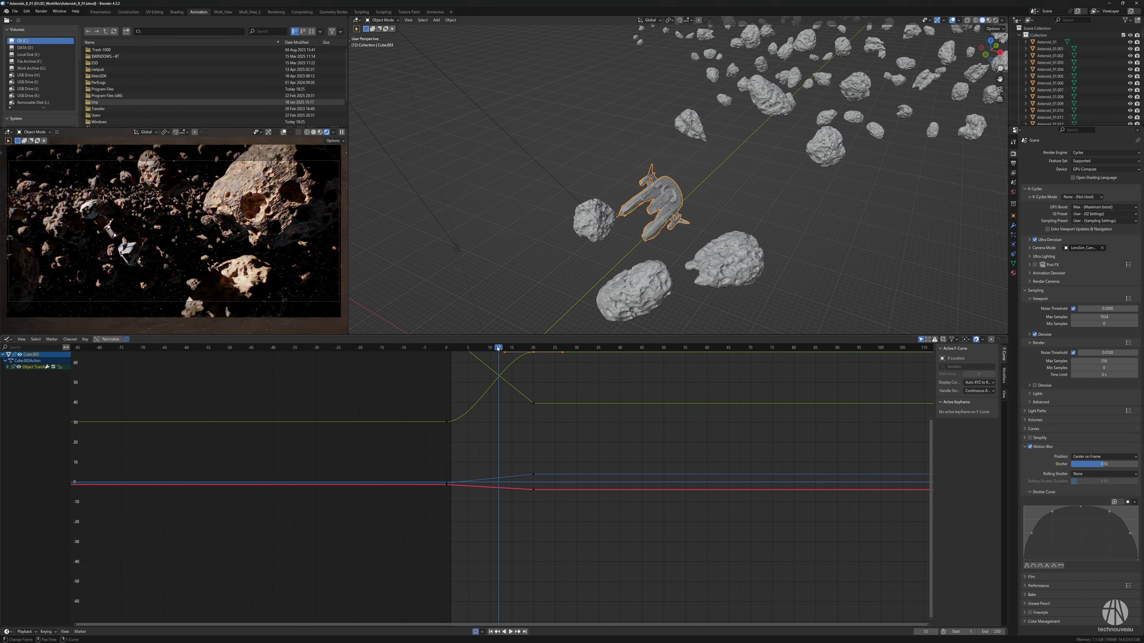
# At frame 20, move the spaceship and camera together about -17 m further along the Y axis
pyautogui.moveTo(660, 244)
pyautogui.mouseDown(button='middle')
pyautogui.moveTo(688, 258)
pyautogui.moveTo(663, 263)
pyautogui.mouseUp(button='middle')
pyautogui.press('Up')
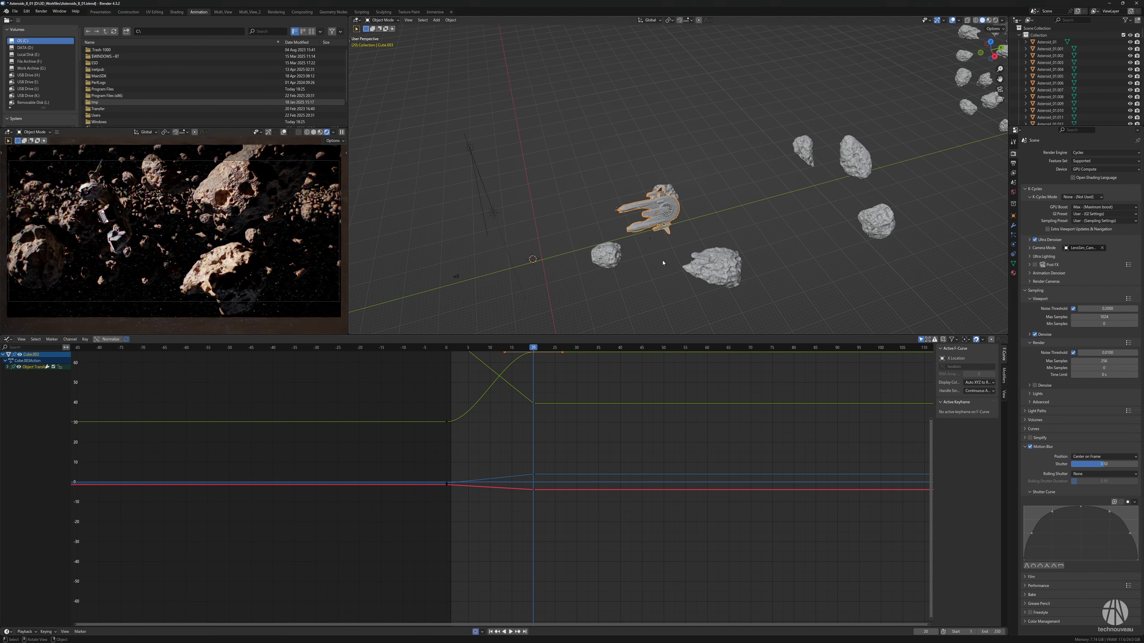
pyautogui.keyDown('shift'); pyautogui.click(455, 278); pyautogui.keyUp('shift')
pyautogui.press('g')
pyautogui.press('y')
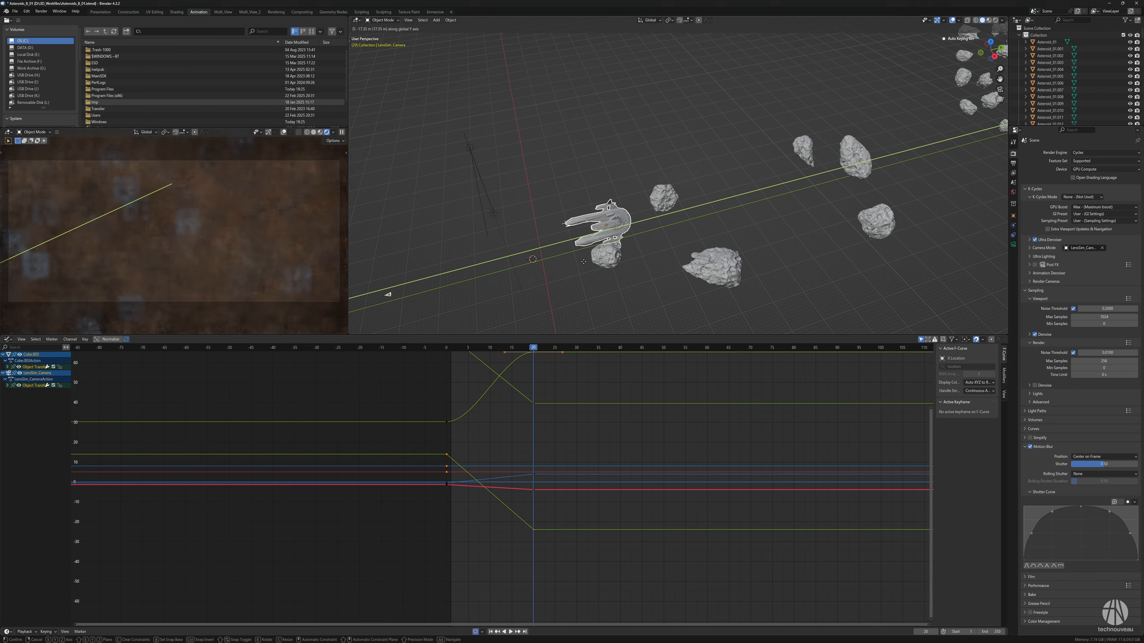
pyautogui.click(577, 319)
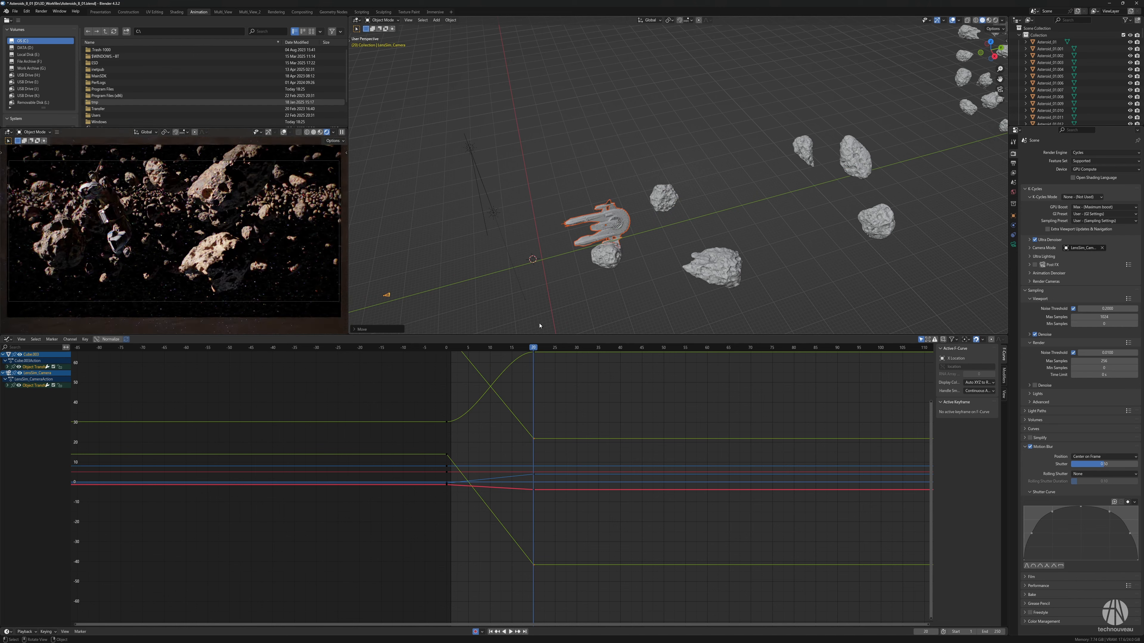
# At frame 10 with auto keying off, reposition the pointed foreground asteroid near the spaceship
pyautogui.click(490, 348)
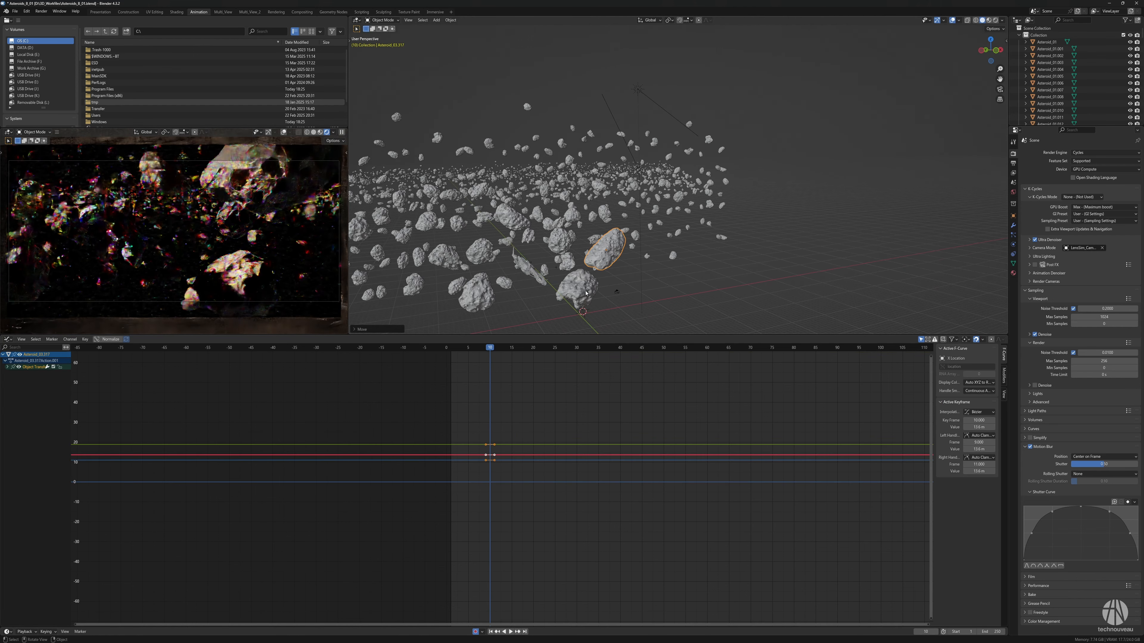
pyautogui.click(652, 289)
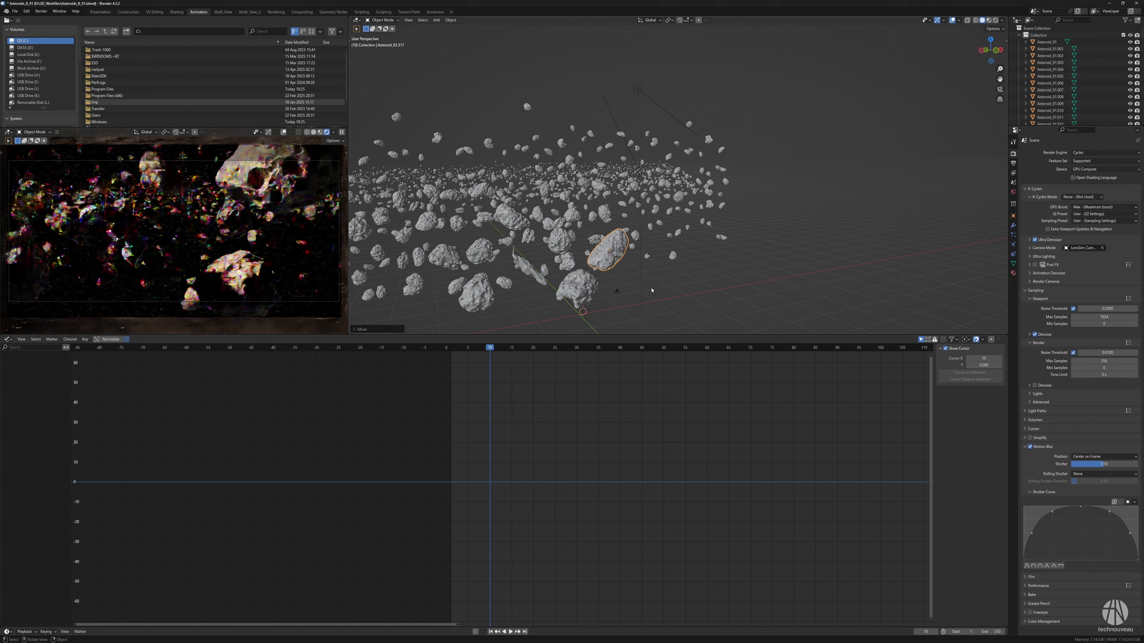
pyautogui.click(590, 295)
pyautogui.press('g')
pyautogui.moveTo(591, 297); pyautogui.dragTo(602, 312, button='middle')
pyautogui.click(602, 312)
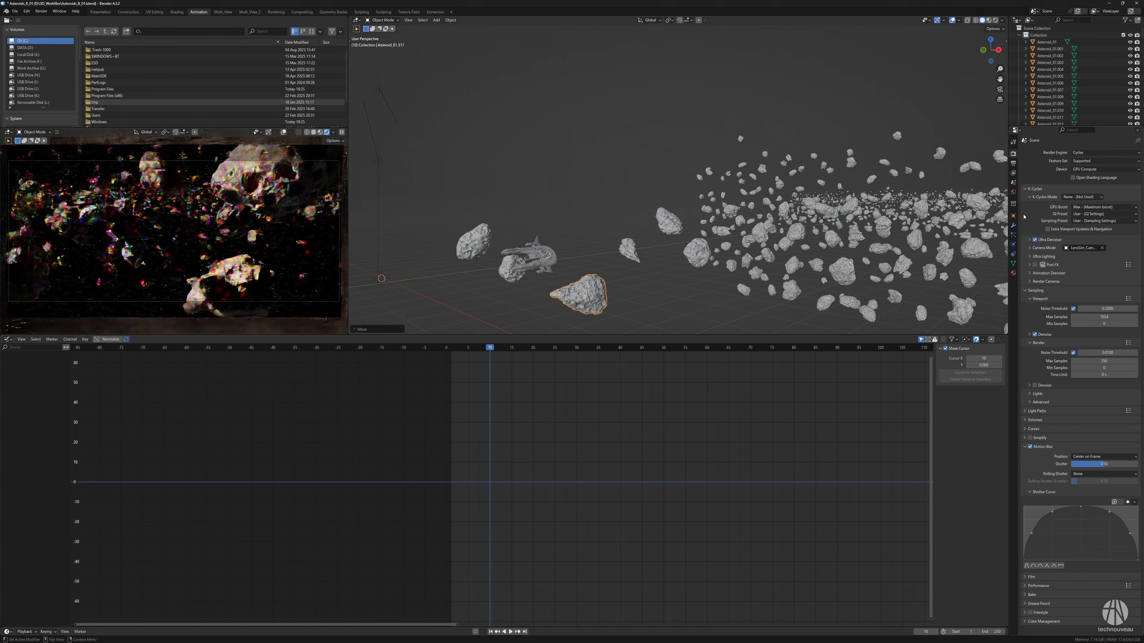
# Set the render output's horizontal resolution to 2500 px
pyautogui.click(1013, 163)
pyautogui.click(1085, 162)
pyautogui.write('2500')
pyautogui.press('Return')
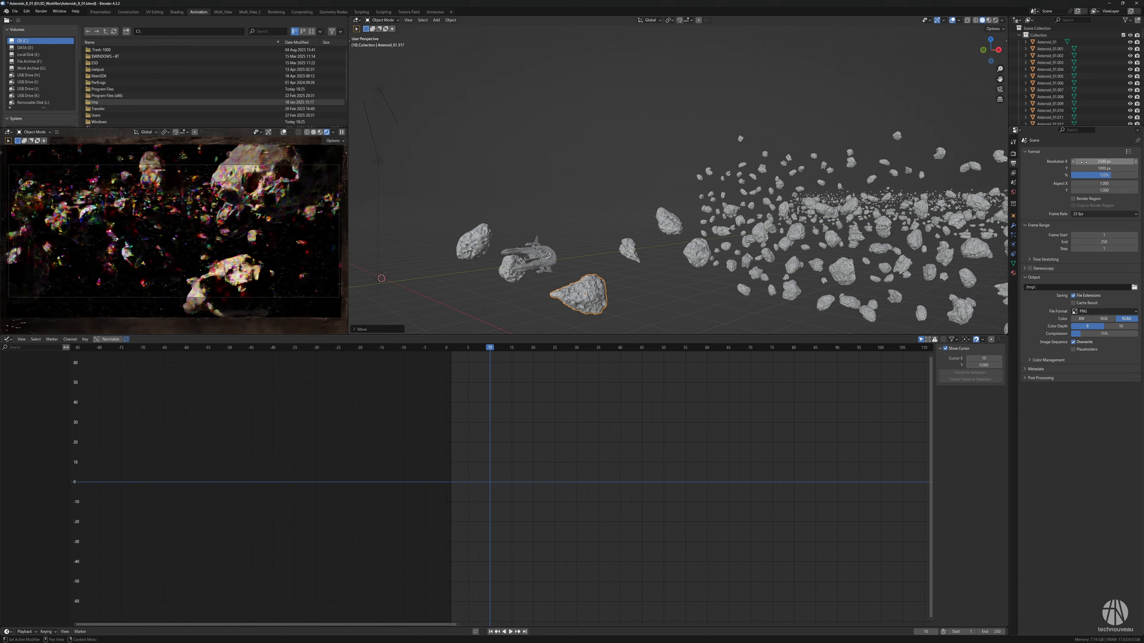
# Scale and reposition the large foreground asteroid beside the spaceship's path
pyautogui.moveTo(602, 228); pyautogui.dragTo(677, 249, button='middle')
pyautogui.click(641, 228)
pyautogui.press('s')
pyautogui.click(695, 230)
pyautogui.press('g')
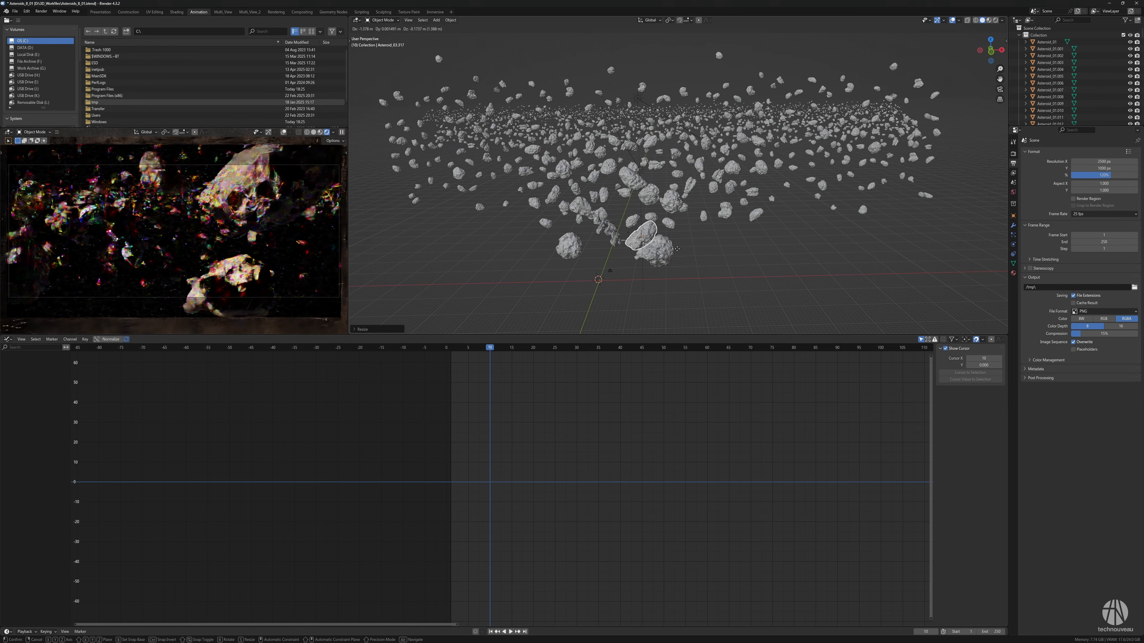
pyautogui.click(677, 249)
# With auto keying on, reposition the camera at frame 0, and check the framing around frames 9 and 10
pyautogui.scroll(2, 671, 253)
pyautogui.click(608, 304)
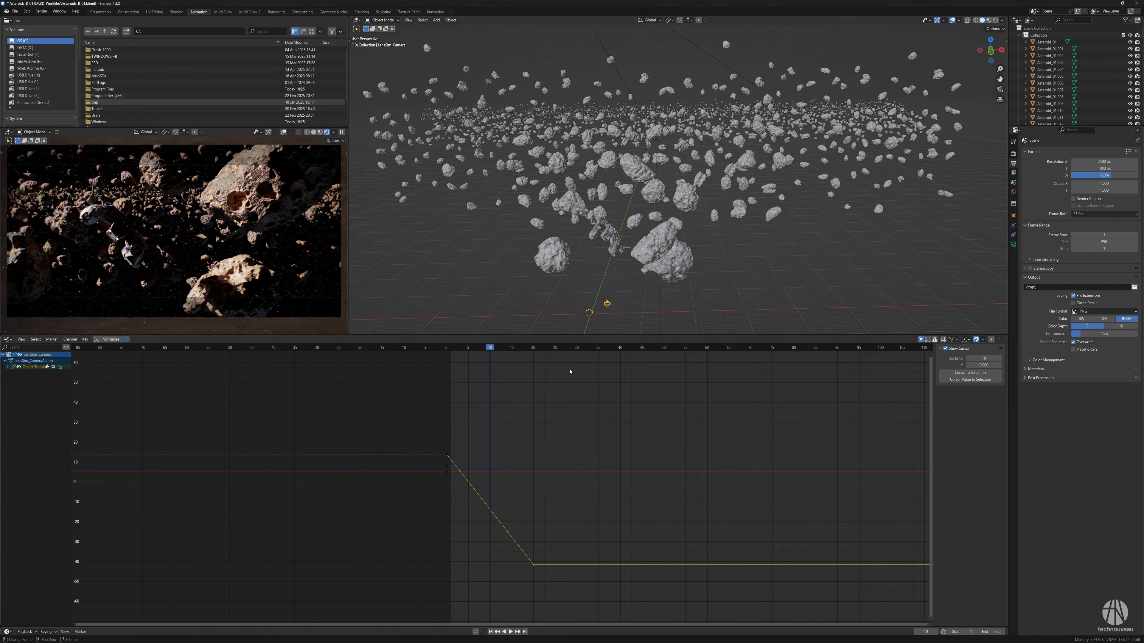
pyautogui.click(447, 348)
pyautogui.click(475, 632)
pyautogui.press('g')
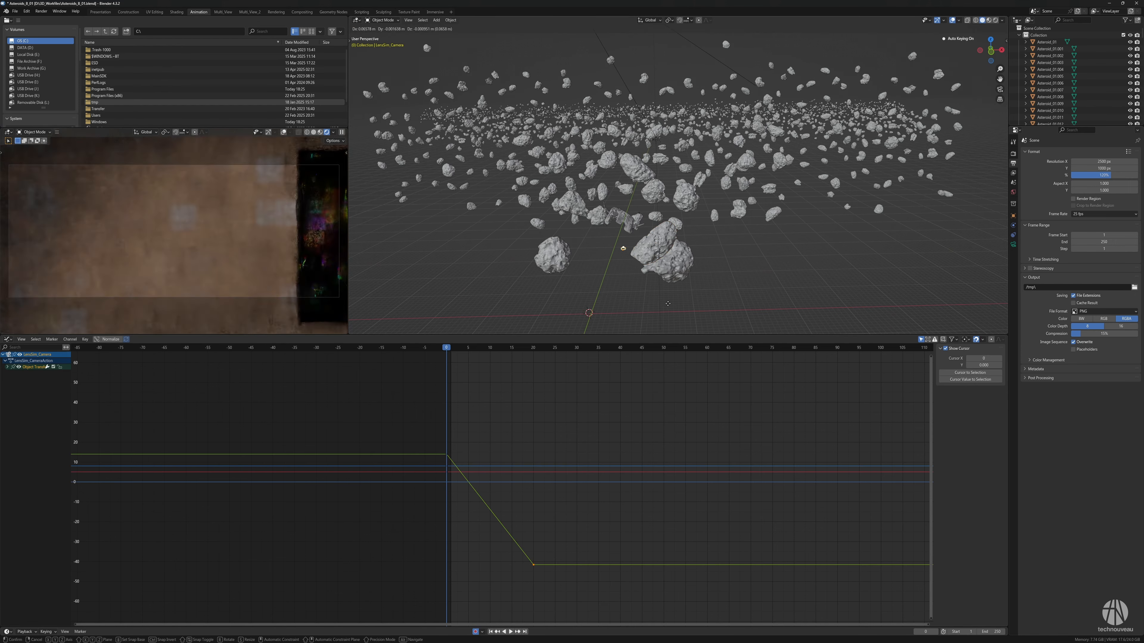
pyautogui.click(667, 303)
pyautogui.click(490, 347)
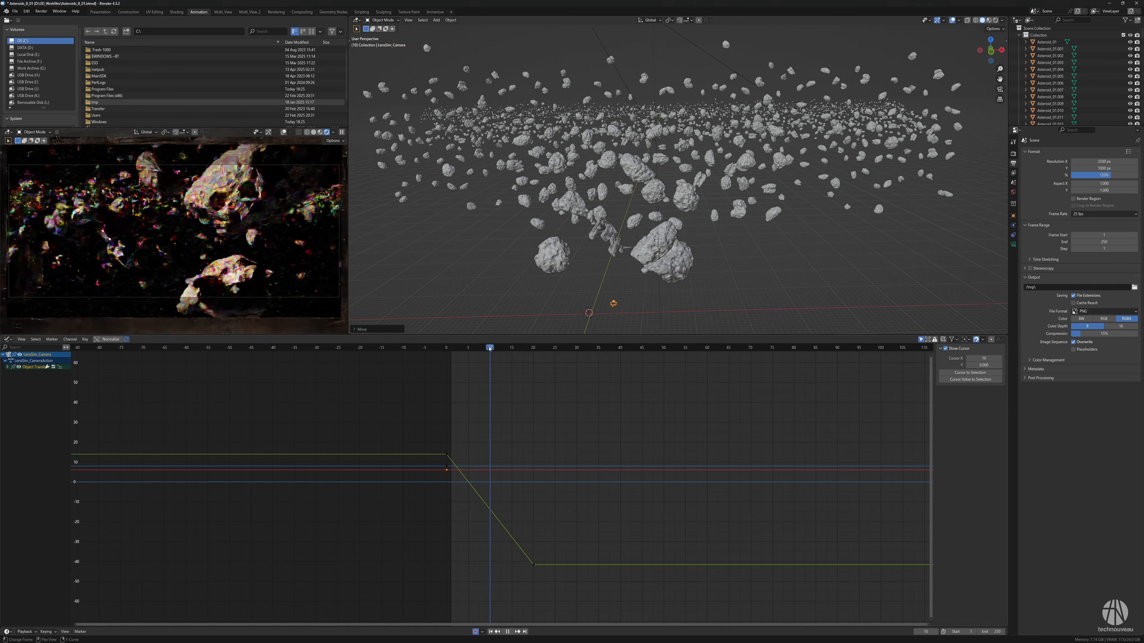
pyautogui.moveTo(490, 348); pyautogui.dragTo(485, 348)
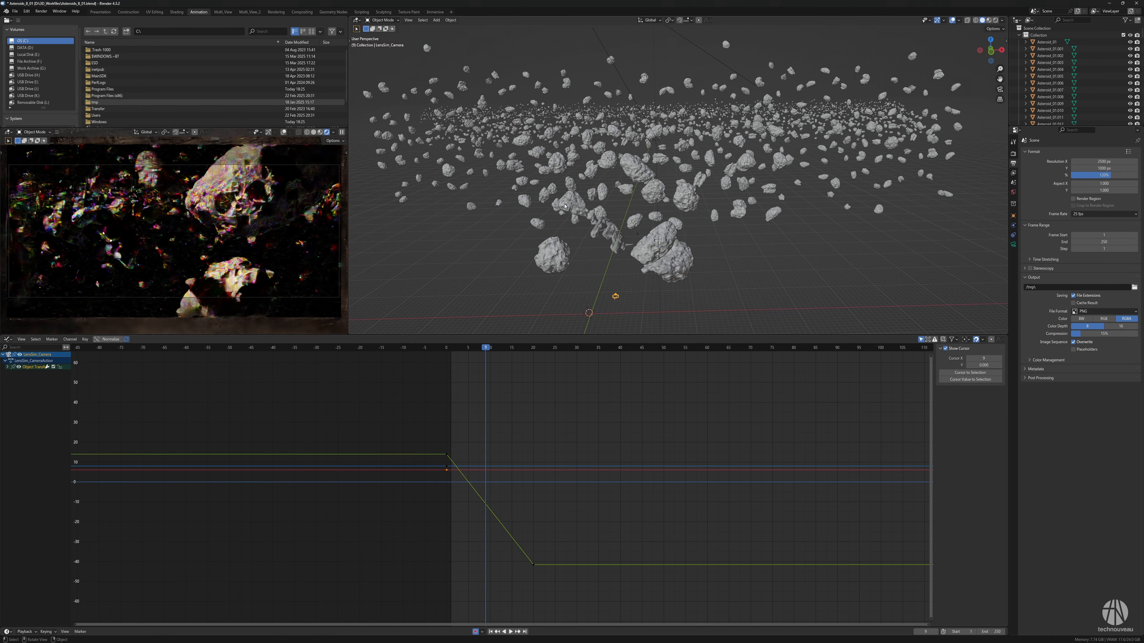
# Try to scale and move the elongated asteroid behind the spaceship at frame 9
pyautogui.click(637, 169)
pyautogui.scroll(1, 675, 198)
pyautogui.keyDown('shift'); pyautogui.moveTo(682, 208); pyautogui.dragTo(718, 210, button='middle'); pyautogui.keyUp('shift')
pyautogui.press('s')
pyautogui.click(697, 196)
pyautogui.press('g')
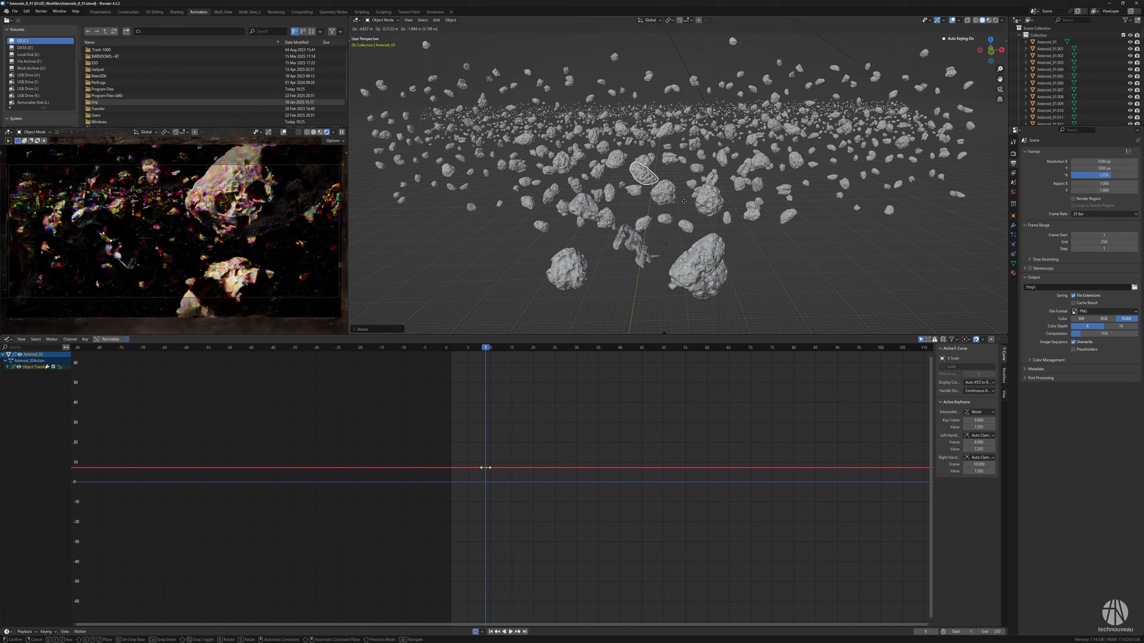
pyautogui.press('Escape')
pyautogui.hotkey('ctrl', 'z')
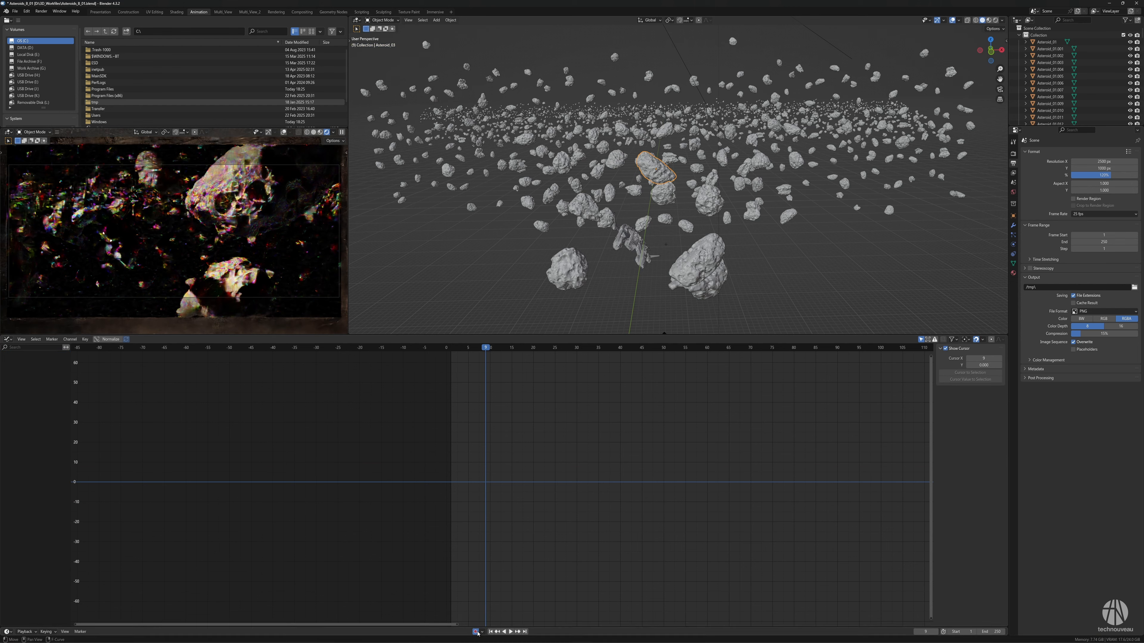
# Scale and reposition the elongated asteroid behind the spaceship
pyautogui.press('s')
pyautogui.click(697, 220)
pyautogui.press('g')
pyautogui.click(671, 221)
pyautogui.scroll(1, 671, 218)
pyautogui.keyDown('shift'); pyautogui.moveTo(666, 219); pyautogui.dragTo(692, 220, button='middle'); pyautogui.keyUp('shift')
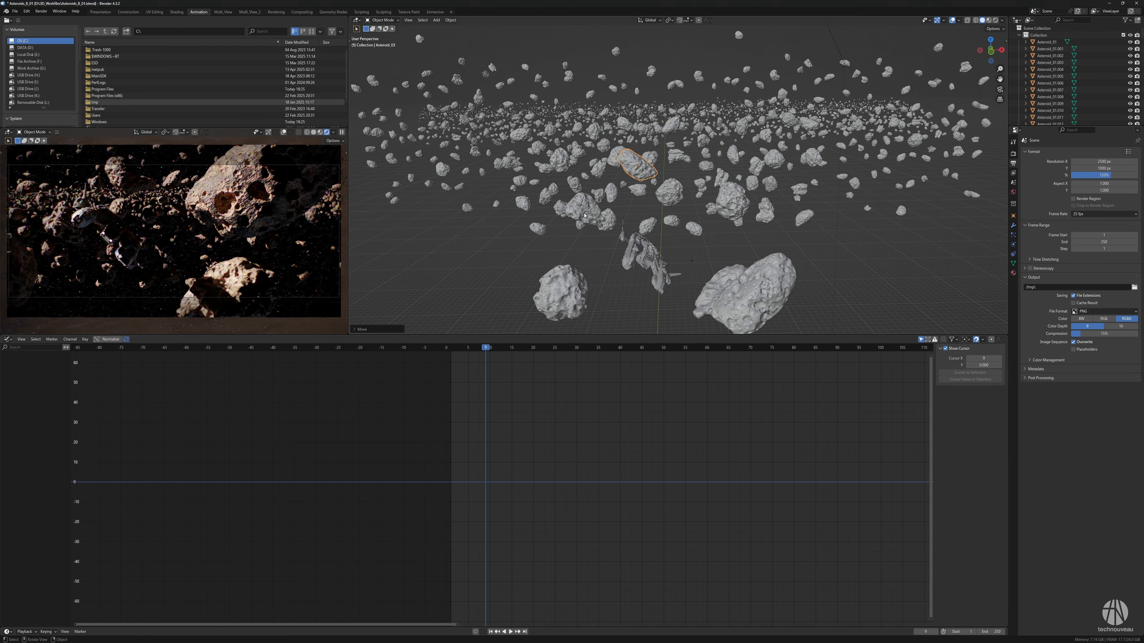
# Enlarge and reposition the pointed asteroid behind the spaceship so it fills more of the camera view beside the ship
pyautogui.click(594, 213)
pyautogui.press('s')
pyautogui.click(689, 247)
pyautogui.press('g')
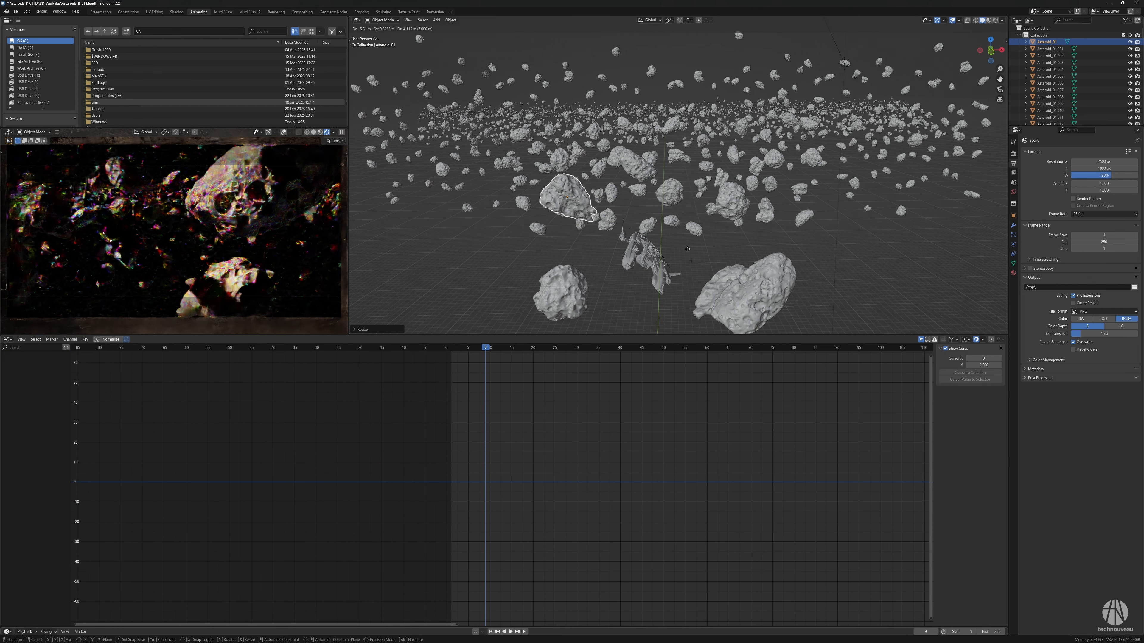
pyautogui.click(694, 248)
pyautogui.press('s')
pyautogui.click(613, 220)
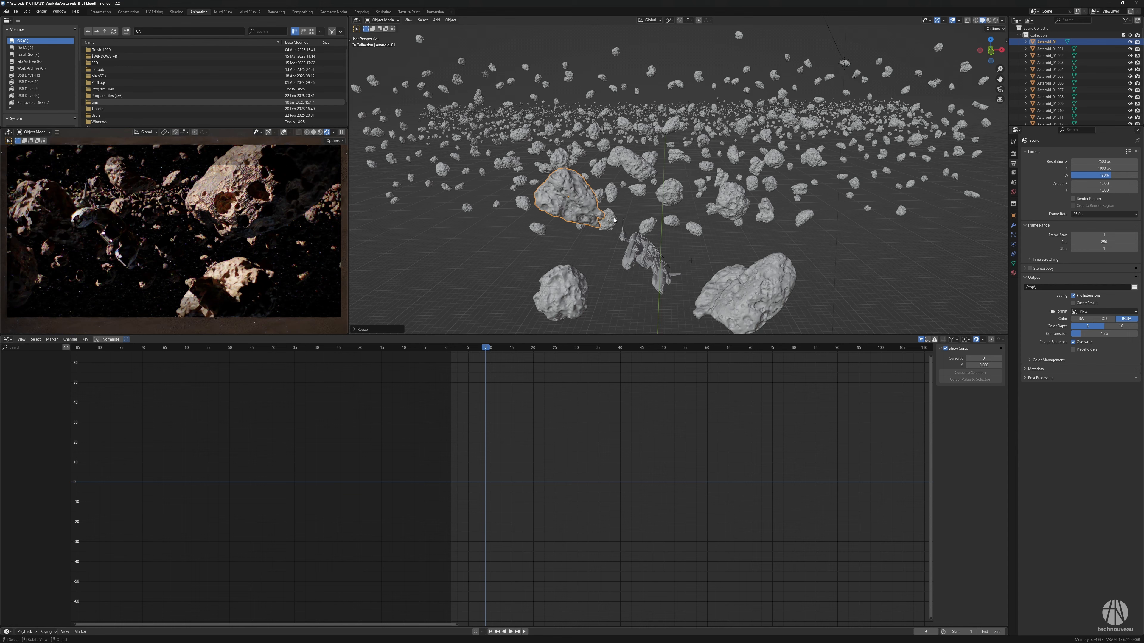
# Delete the asteroid behind the spaceship in the camera view, and rescale and shift the large pointed asteroid closer to the ship
pyautogui.click(121, 206)
pyautogui.click(580, 203)
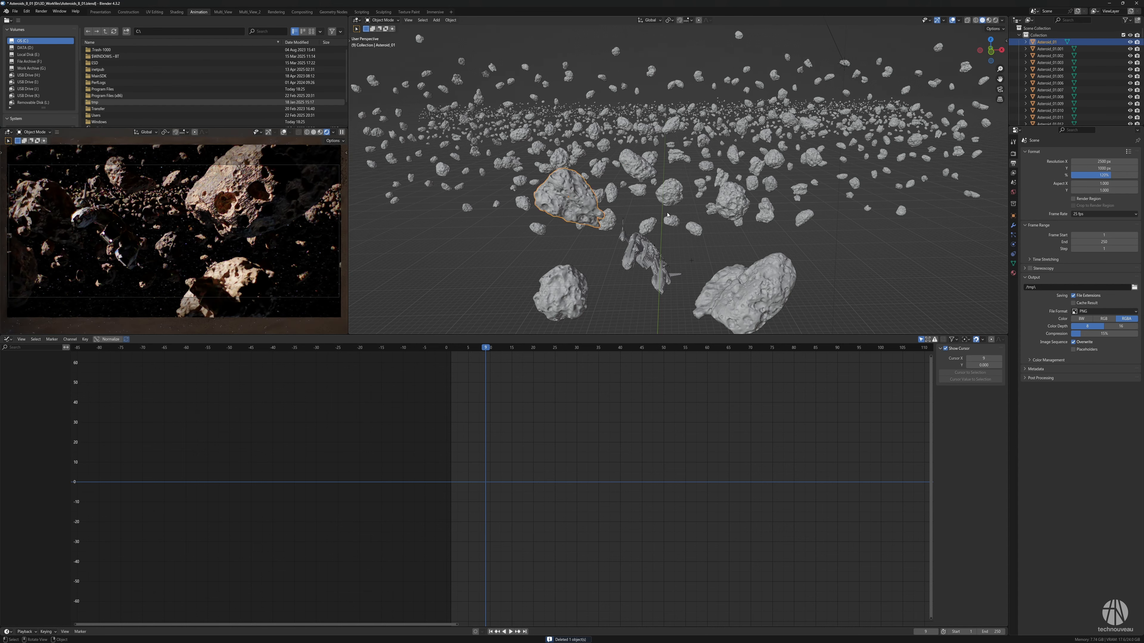
pyautogui.press('s')
pyautogui.rightClick(719, 223)
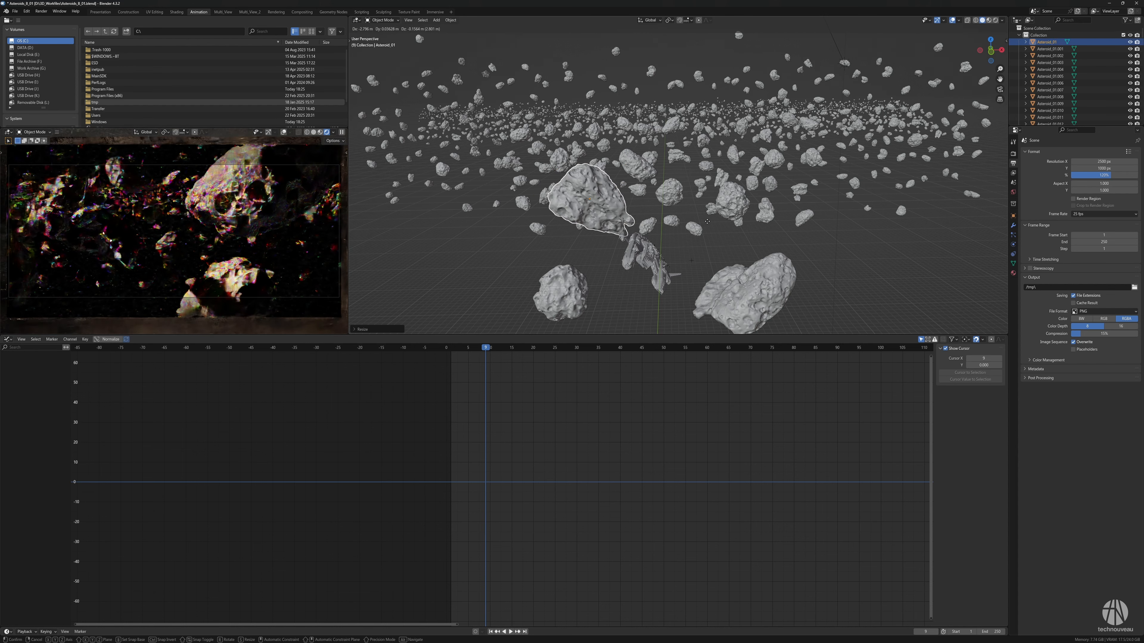
pyautogui.moveTo(719, 223); pyautogui.dragTo(718, 234, button='middle')
pyautogui.moveTo(709, 227); pyautogui.dragTo(668, 175, button='middle')
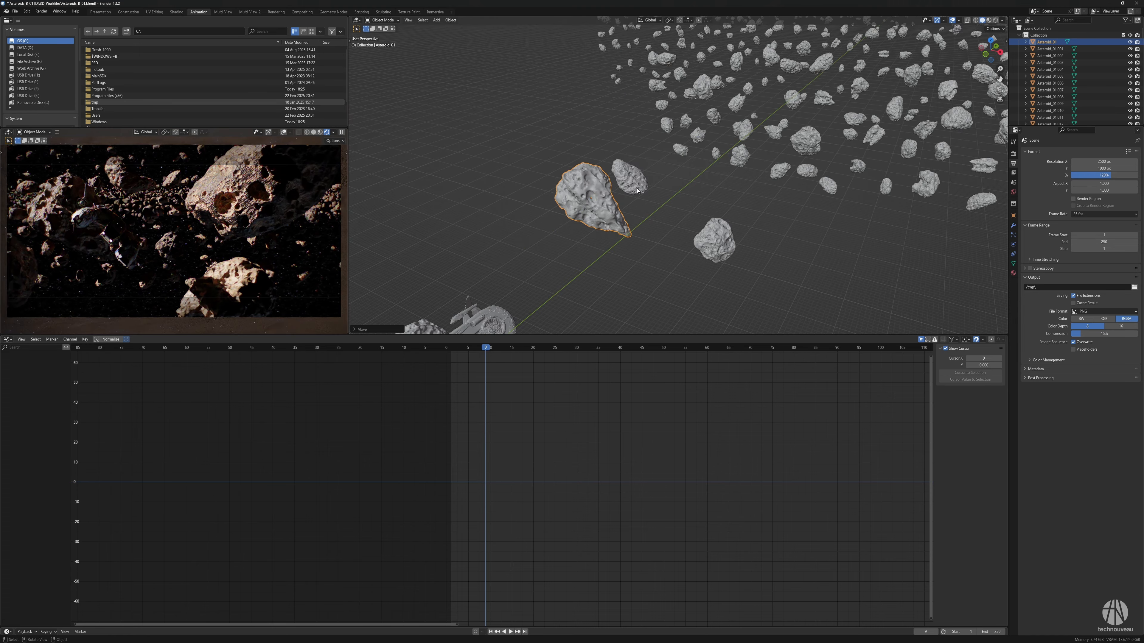
# Move the elongated asteroid away from the large pointed one, and resize the asteroid standing apart near the camera
pyautogui.click(668, 175)
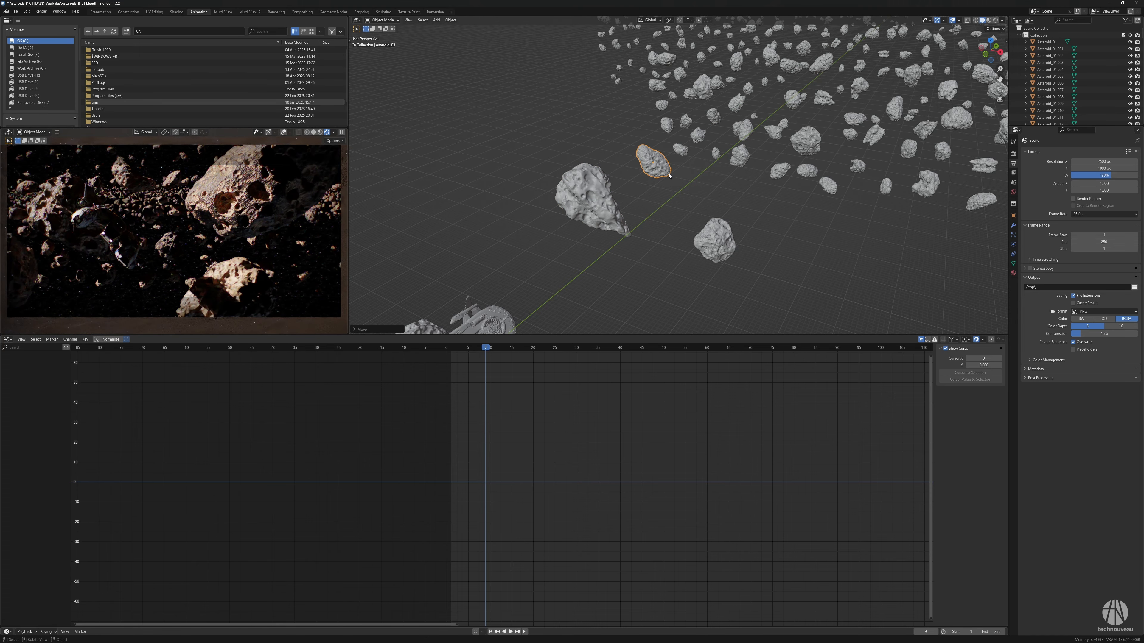
pyautogui.scroll(-4, 668, 175)
pyautogui.moveTo(668, 176); pyautogui.dragTo(738, 149, button='middle')
pyautogui.click(657, 227)
pyautogui.press('s')
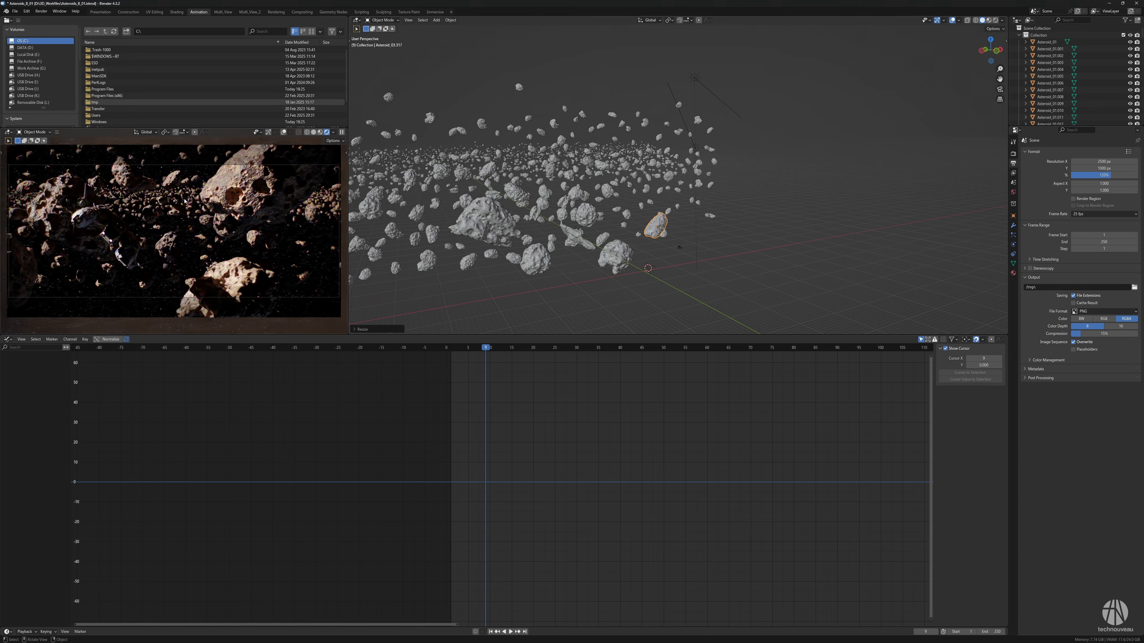
# Render frame 9 as a test image, review the result and close the render window
pyautogui.press('F12')
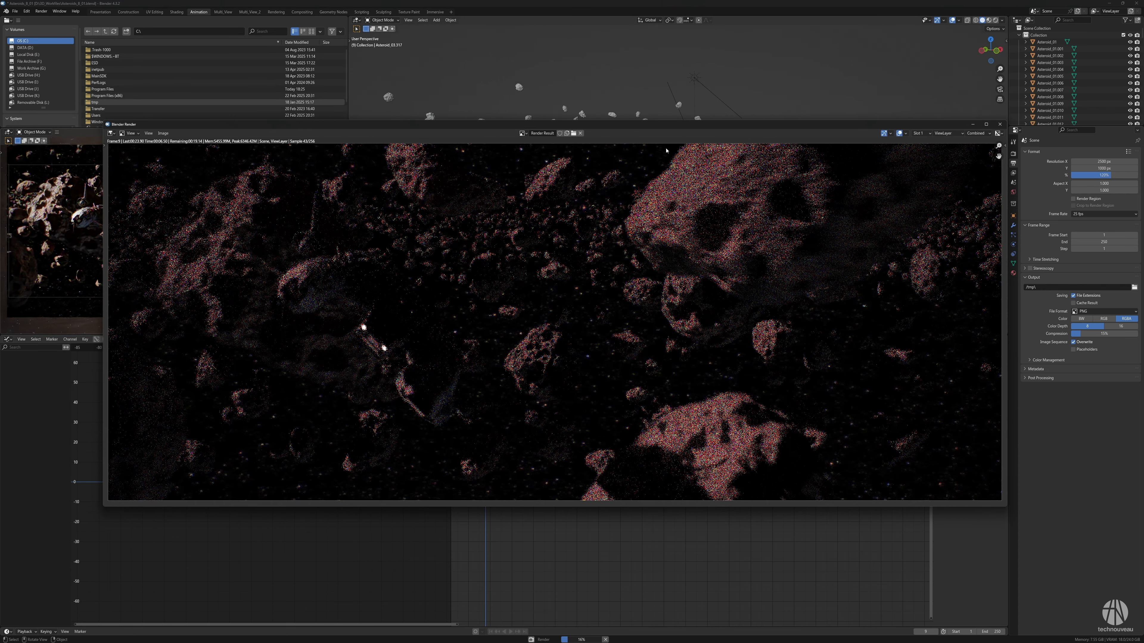
pyautogui.moveTo(671, 133); pyautogui.dragTo(665, 122)
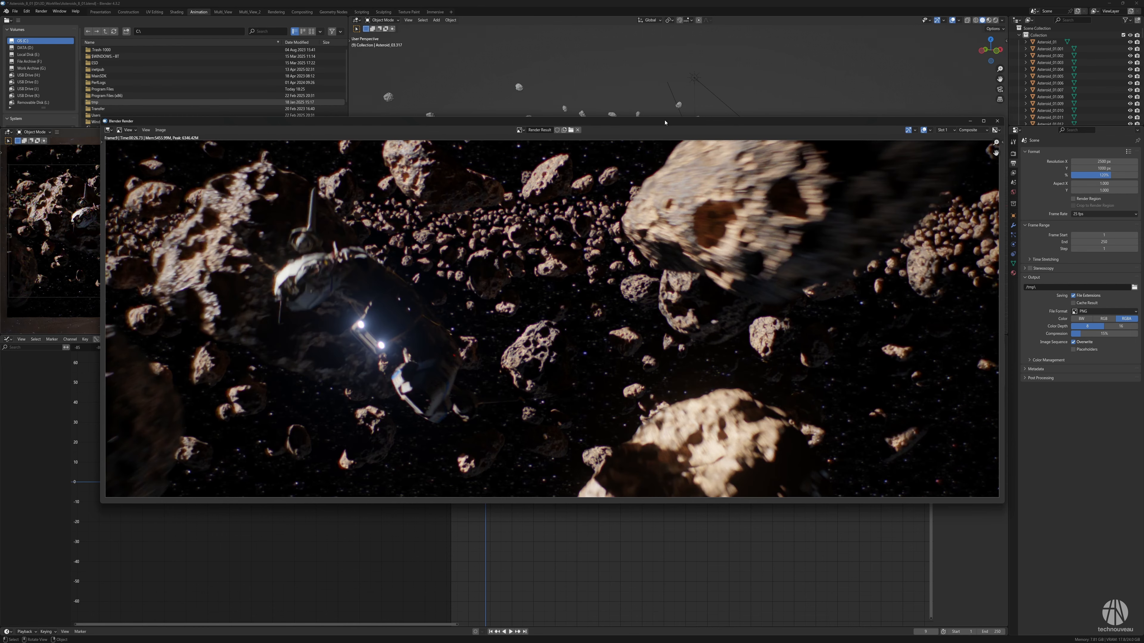
pyautogui.click(999, 122)
# Rotate the middle asteroid band about the global Y axis to tilt it against the other bands
pyautogui.scroll(-10, 598, 222)
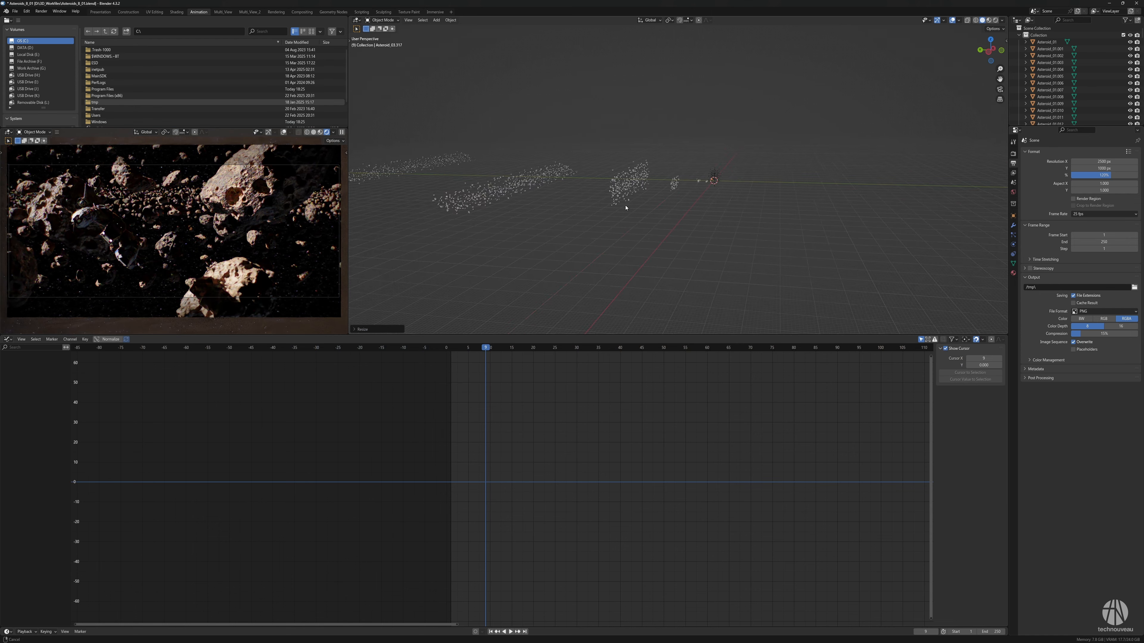
pyautogui.scroll(8, 703, 201)
pyautogui.press('r')
pyautogui.press('y')
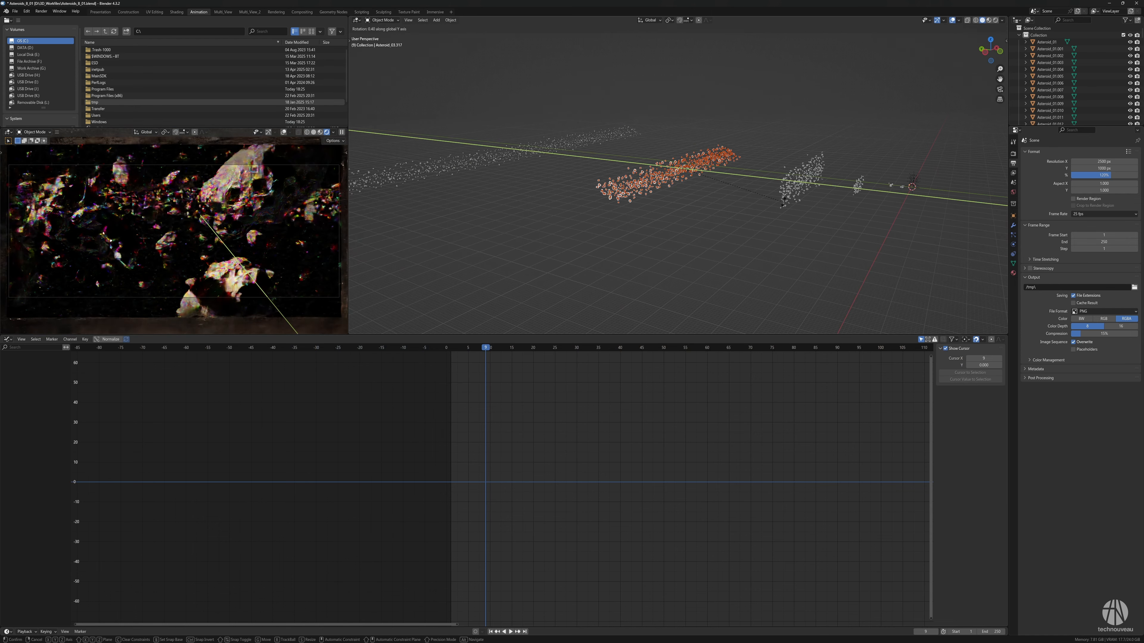
pyautogui.click(796, 195)
pyautogui.scroll(-3, 723, 206)
pyautogui.moveTo(722, 207); pyautogui.dragTo(765, 203, button='middle')
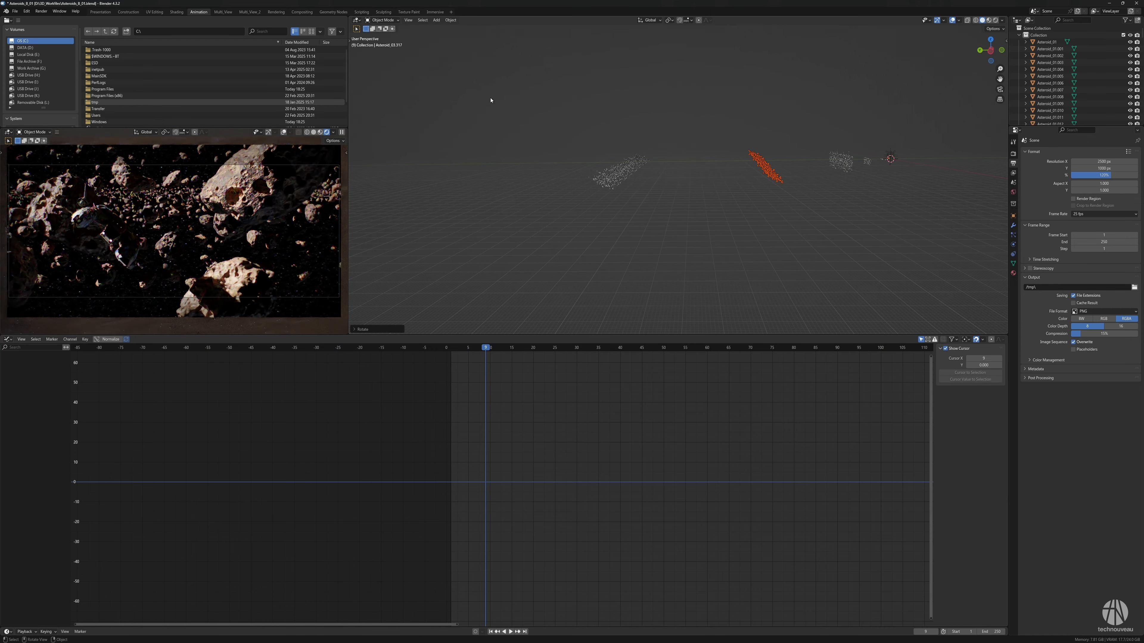
# Rotate the farthest asteroid band about the global Y axis and shift it vertically along Z
pyautogui.moveTo(488, 97); pyautogui.dragTo(674, 228)
pyautogui.moveTo(738, 194); pyautogui.dragTo(700, 214, button='middle')
pyautogui.press('r')
pyautogui.press('y')
pyautogui.click(756, 207)
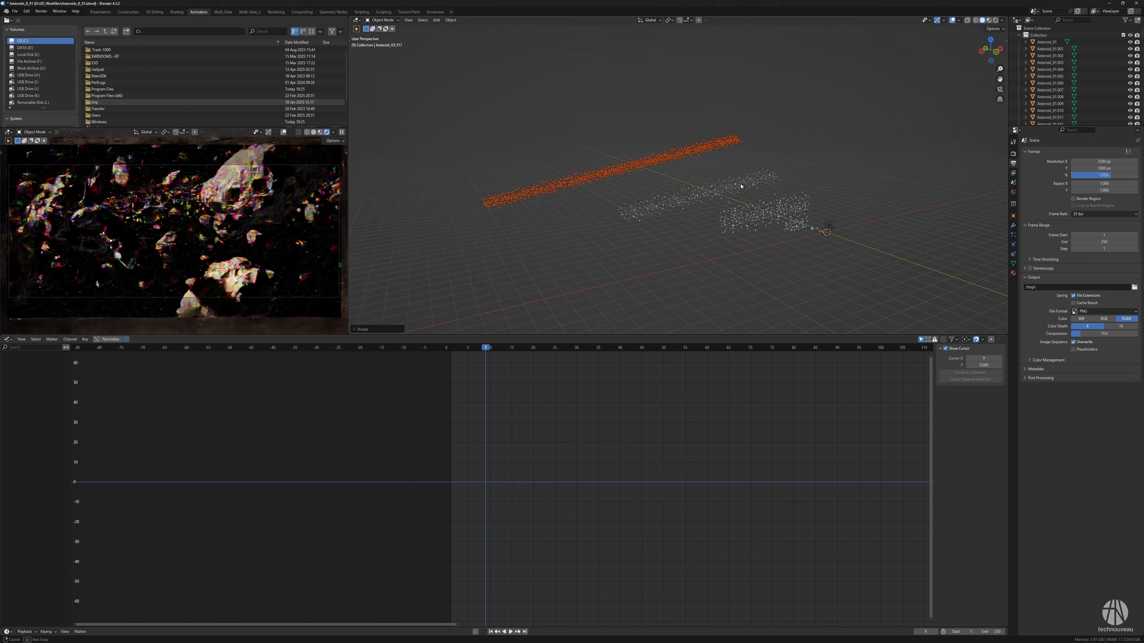
pyautogui.press('g')
pyautogui.press('z')
pyautogui.click(760, 189)
# Shift the extended selection of asteroid bands along Z and rotate it about the global Y axis
pyautogui.moveTo(761, 189); pyautogui.dragTo(799, 199, button='middle')
pyautogui.keyDown('shift'); pyautogui.moveTo(717, 117); pyautogui.dragTo(793, 225); pyautogui.keyUp('shift')
pyautogui.moveTo(815, 221); pyautogui.dragTo(673, 160, button='middle')
pyautogui.press('g')
pyautogui.press('z')
pyautogui.click(799, 216)
pyautogui.press('r')
pyautogui.press('y')
pyautogui.click(815, 211)
# Inspect the spaceship among the asteroids, select the Sun light, and save the scene as Asteroids_B_02.blend
pyautogui.scroll(6, 731, 183)
pyautogui.click(669, 199)
pyautogui.scroll(5, 671, 199)
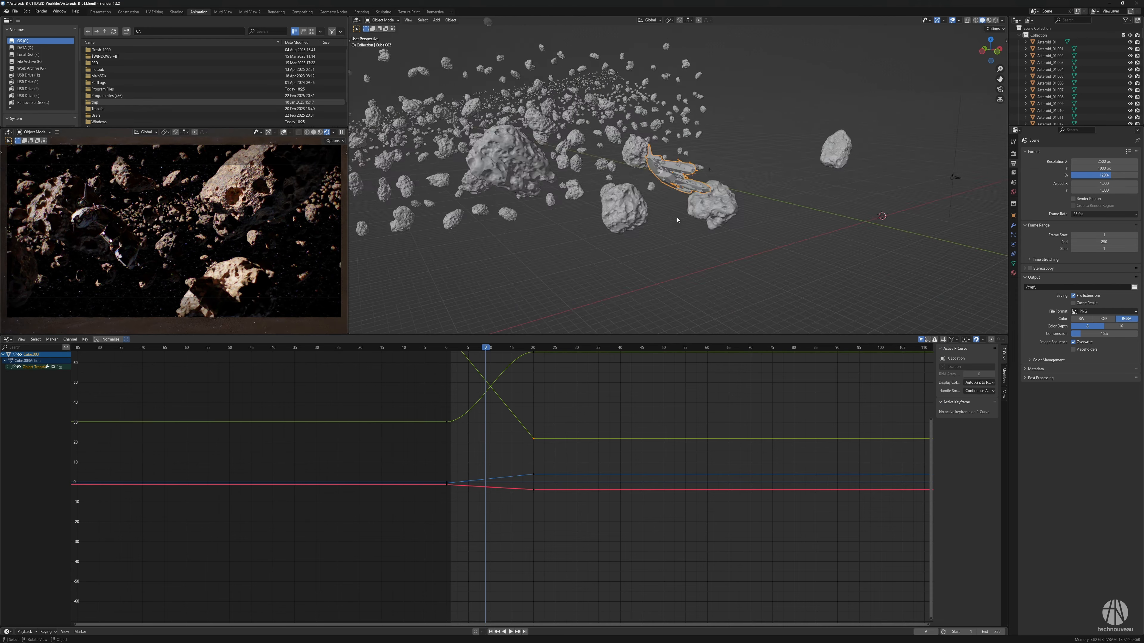
pyautogui.moveTo(730, 198); pyautogui.dragTo(690, 236, button='middle')
pyautogui.scroll(-4, 694, 229)
pyautogui.scroll(-2, 690, 234)
pyautogui.click(661, 121)
pyautogui.scroll(2, 702, 130)
pyautogui.keyDown('shift'); pyautogui.moveTo(727, 129); pyautogui.dragTo(713, 199, button='middle'); pyautogui.keyUp('shift')
pyautogui.hotkey('ctrl', 'shift', 's')
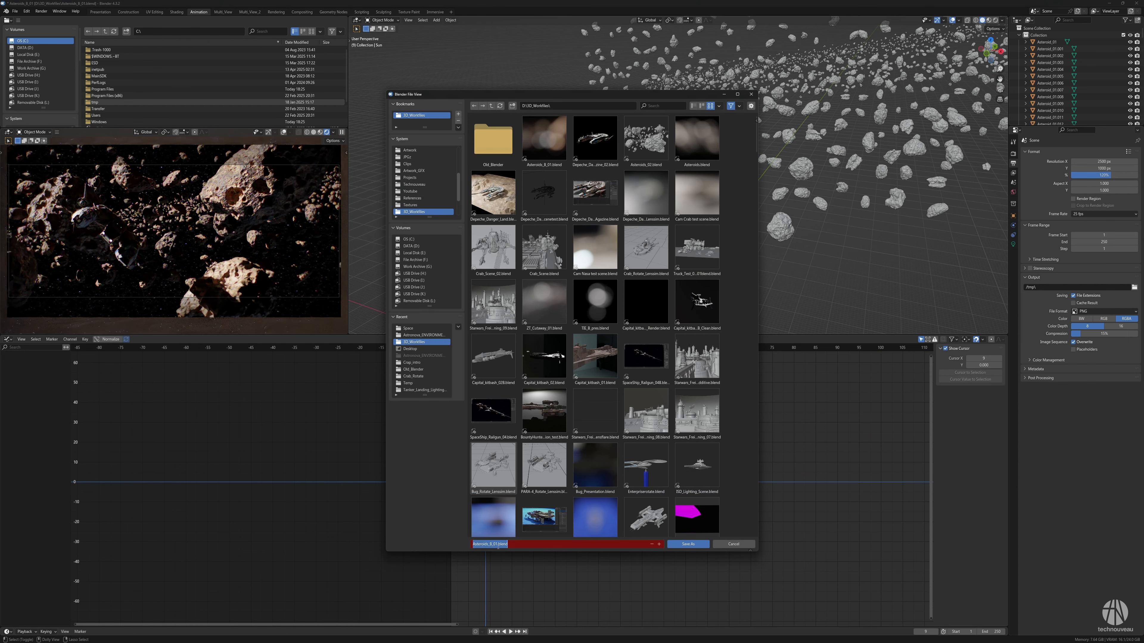
pyautogui.click(688, 544)
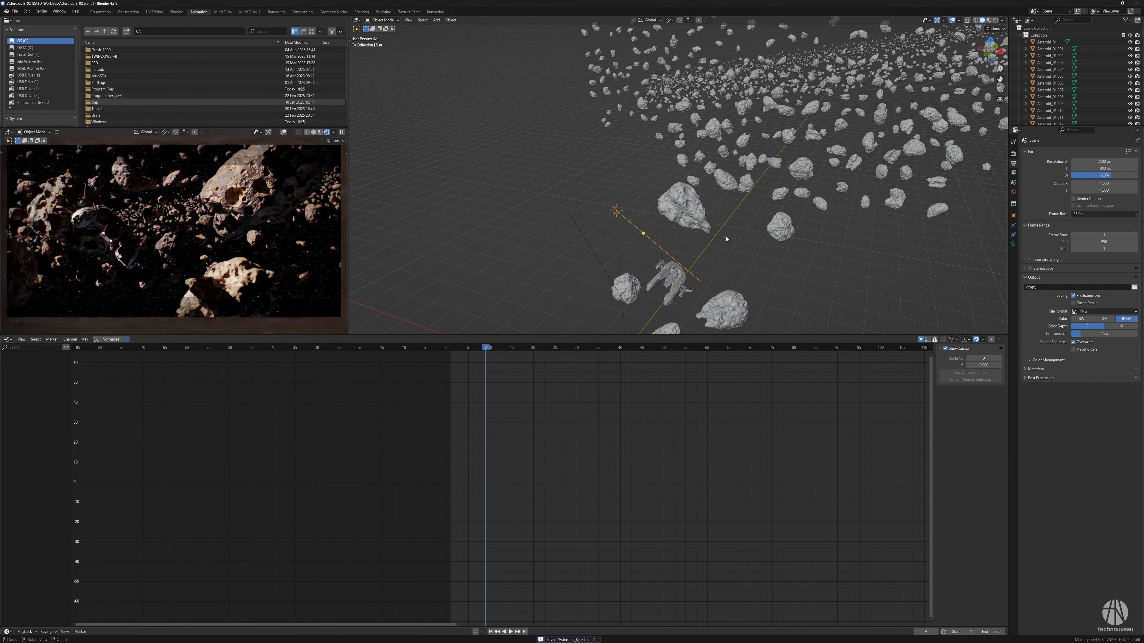
# Rotate the Sun light about the global Y axis until more light falls on the spaceship and nearby asteroids
pyautogui.press('r')
pyautogui.press('y')
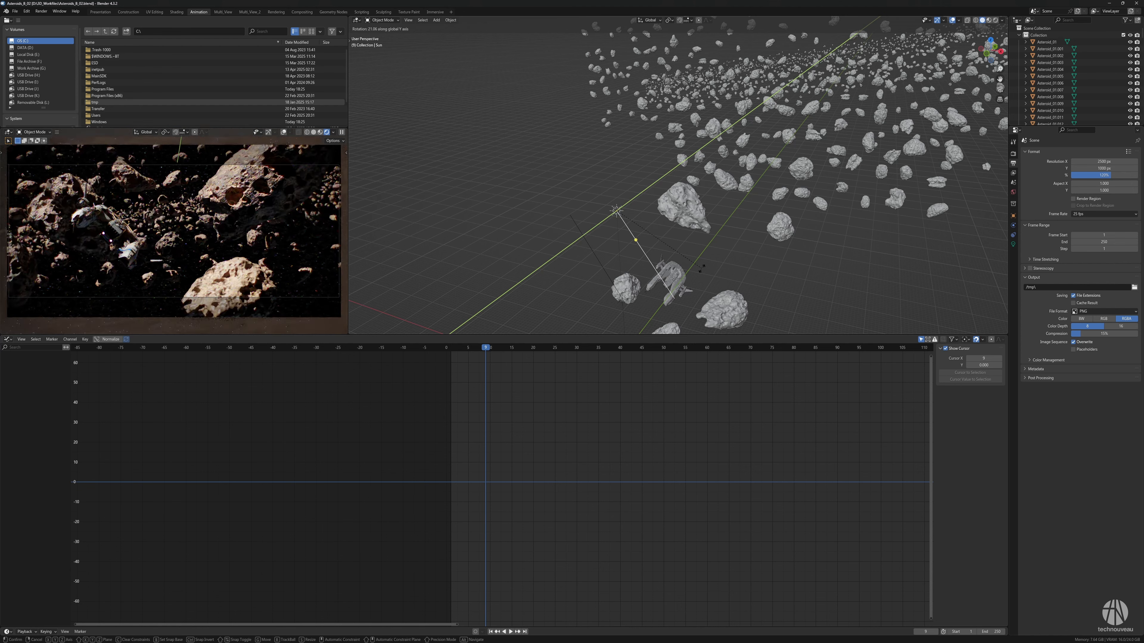
pyautogui.click(697, 274)
pyautogui.moveTo(734, 268); pyautogui.dragTo(794, 223, button='middle')
# Move and scale the foreground asteroid so it sits below and beside the spaceship in the camera view
pyautogui.click(703, 250)
pyautogui.press('g')
pyautogui.press('y')
pyautogui.click(716, 239)
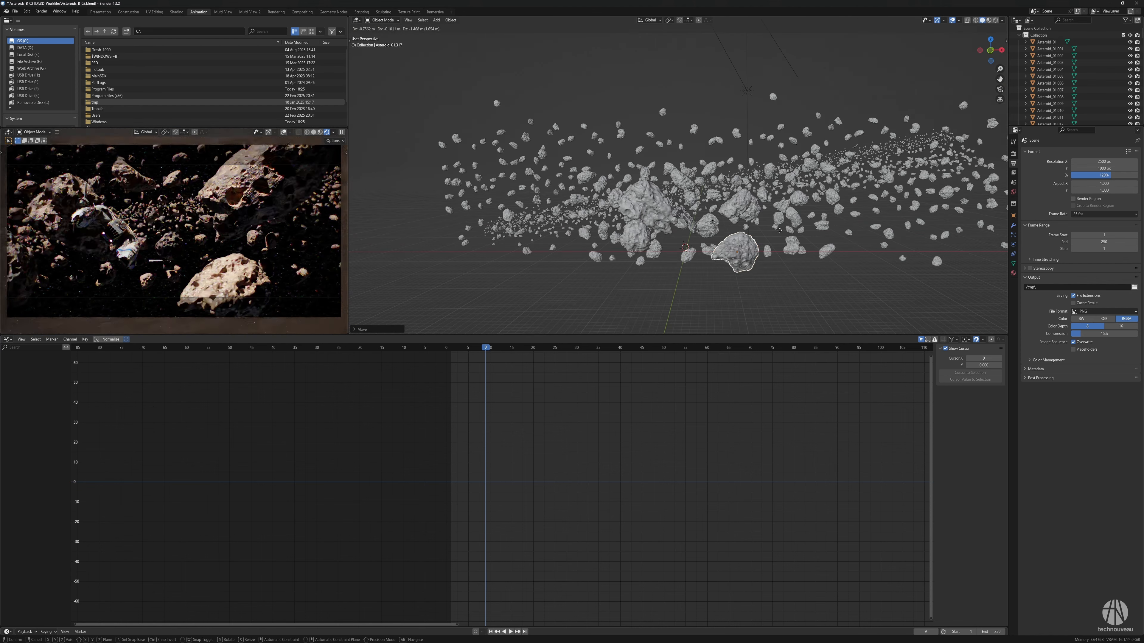
pyautogui.press('g')
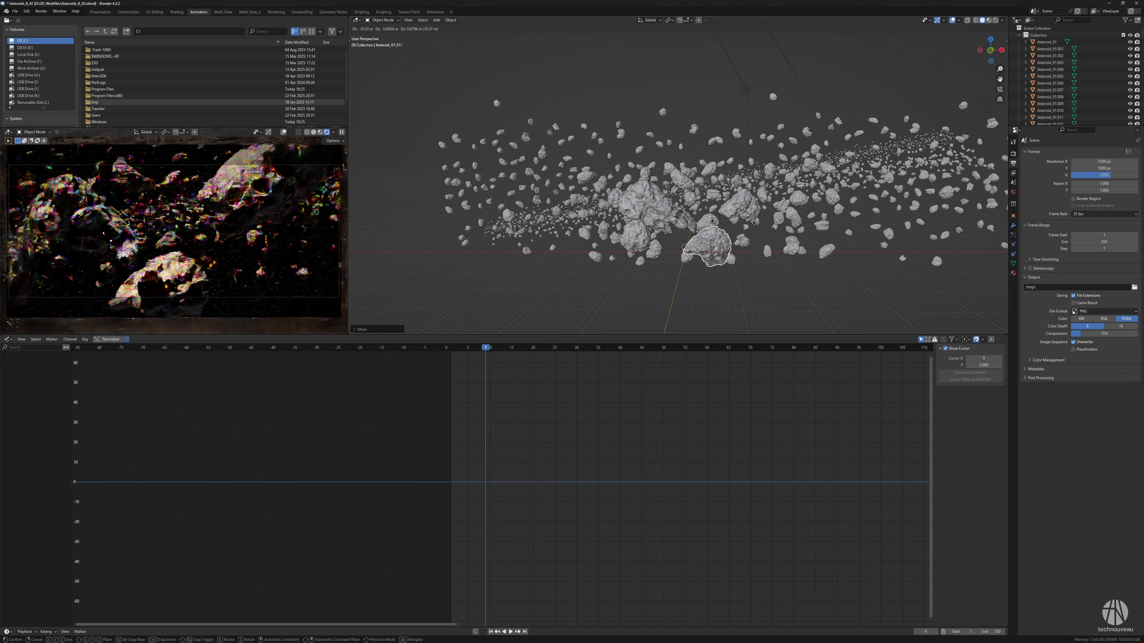
pyautogui.click(755, 222)
pyautogui.press('s')
pyautogui.moveTo(754, 223); pyautogui.dragTo(790, 199, button='middle')
pyautogui.click(737, 223)
pyautogui.press('g')
pyautogui.click(731, 225)
# Adjust the foreground asteroid's position along Y, and delete the large pointed asteroid behind the spaceship
pyautogui.press('g')
pyautogui.press('y')
pyautogui.click(670, 246)
pyautogui.press('Delete')
# Try deleting different groups of asteroids from the upper part of the bands behind the spaceship
pyautogui.scroll(-5, 788, 189)
pyautogui.moveTo(751, 117); pyautogui.dragTo(834, 197)
pyautogui.press('Delete')
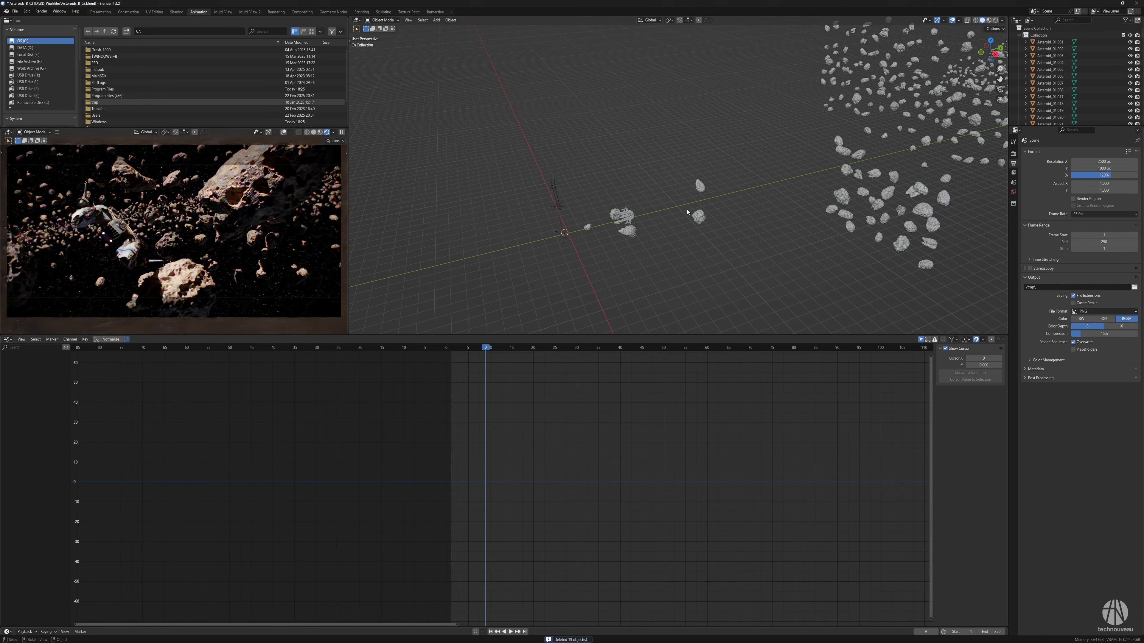
pyautogui.hotkey('ctrl', 'z')
pyautogui.scroll(-6, 687, 213)
pyautogui.keyDown('shift'); pyautogui.moveTo(688, 178); pyautogui.dragTo(617, 234, button='middle'); pyautogui.keyUp('shift')
pyautogui.moveTo(730, 154); pyautogui.dragTo(779, 197)
pyautogui.press('Delete')
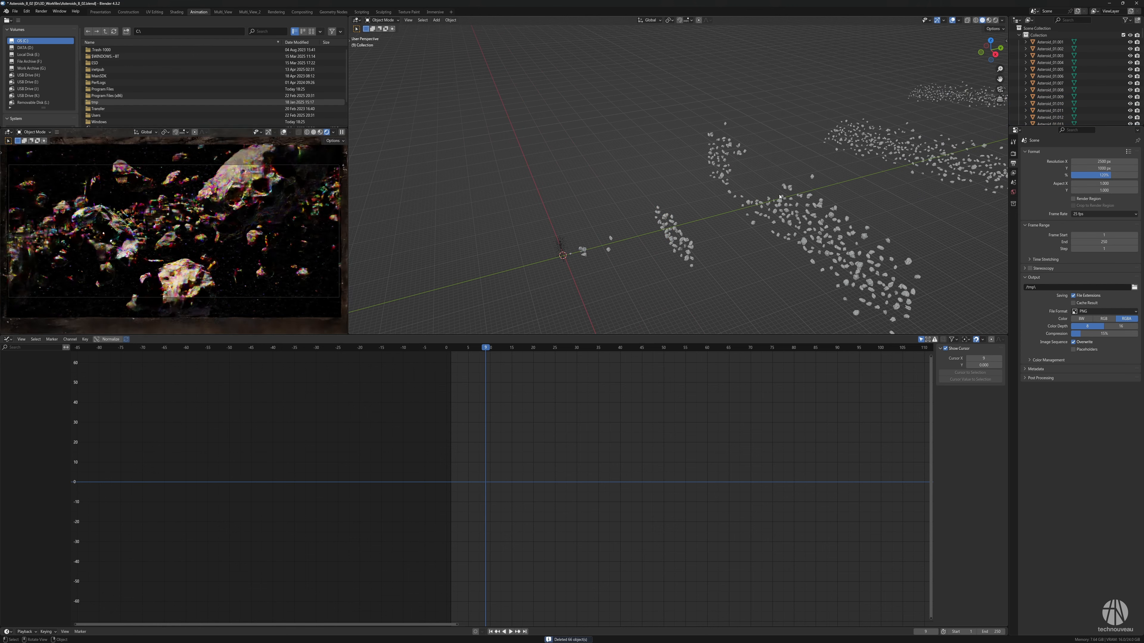
pyautogui.hotkey('ctrl', 'z')
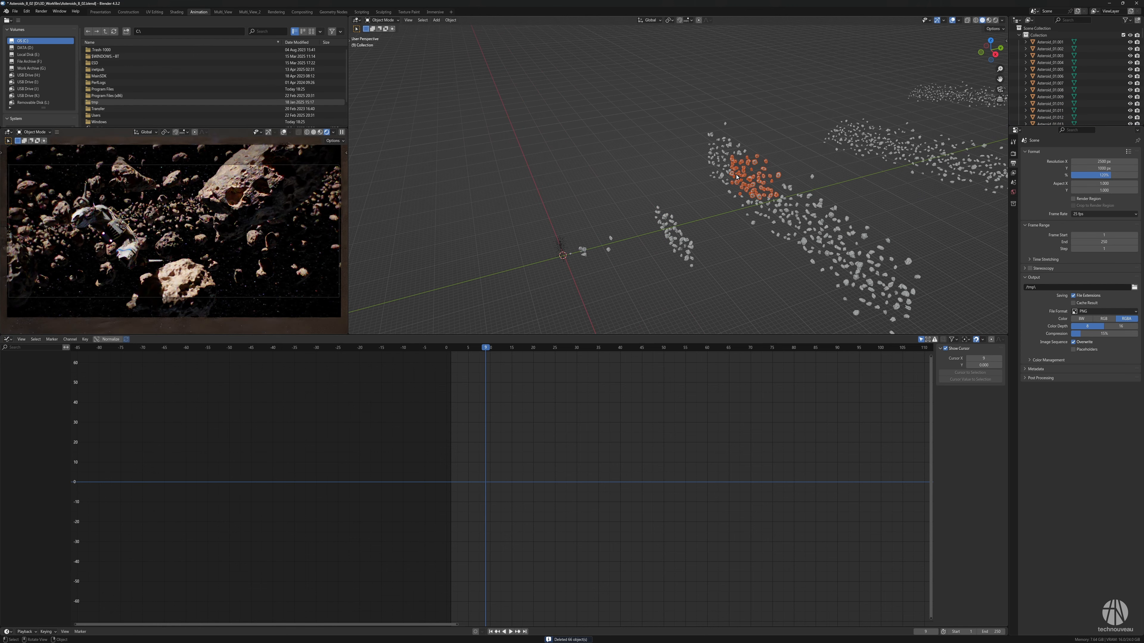
# Try to push the selected group of asteroids farther back along the Y axis
pyautogui.press('g')
pyautogui.press('y')
pyautogui.click(868, 174)
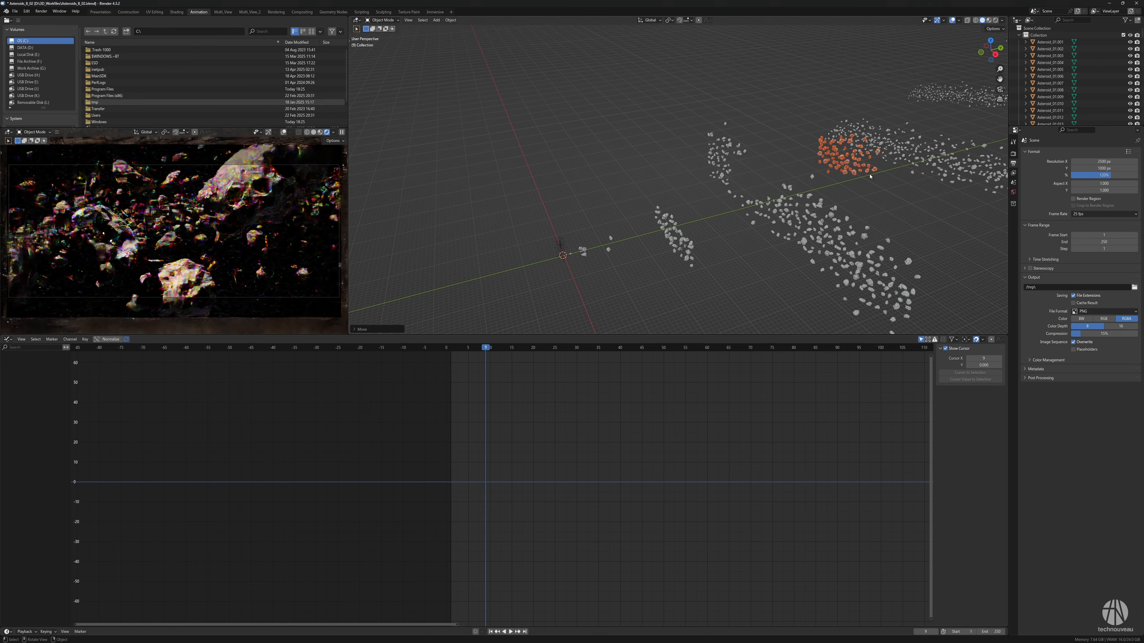
pyautogui.hotkey('ctrl', 'z')
# Select the whole second asteroid band and rotate it about the global Y axis
pyautogui.moveTo(730, 124); pyautogui.dragTo(703, 108, button='middle')
pyautogui.moveTo(694, 104); pyautogui.dragTo(801, 229)
pyautogui.scroll(-2, 801, 228)
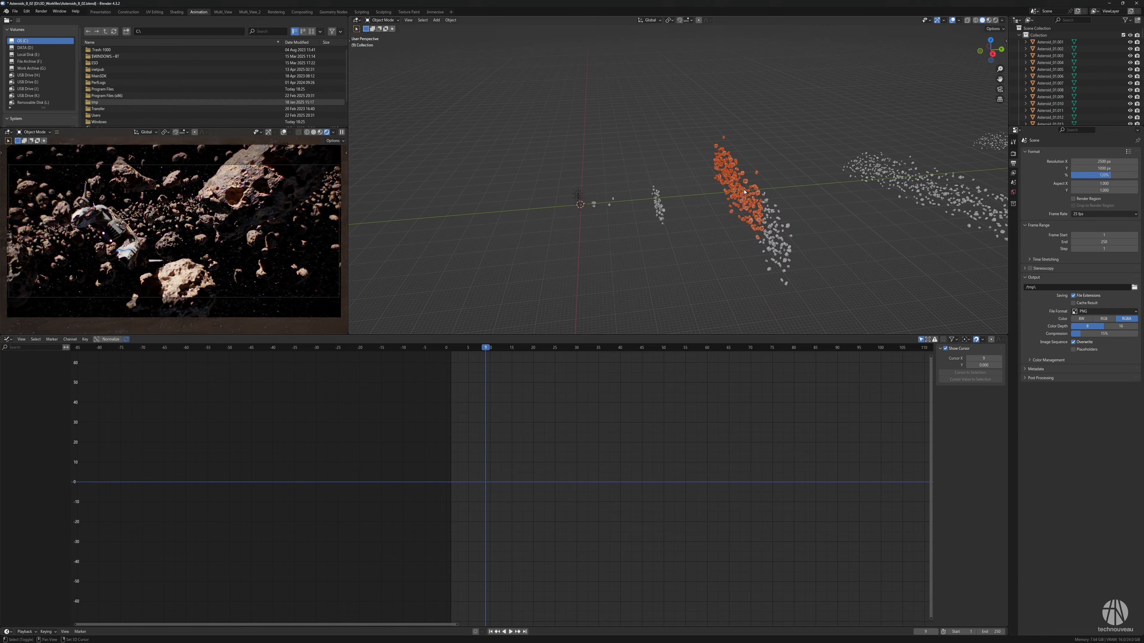
pyautogui.keyDown('shift'); pyautogui.moveTo(731, 170); pyautogui.dragTo(803, 306); pyautogui.keyUp('shift')
pyautogui.press('r')
pyautogui.press('y')
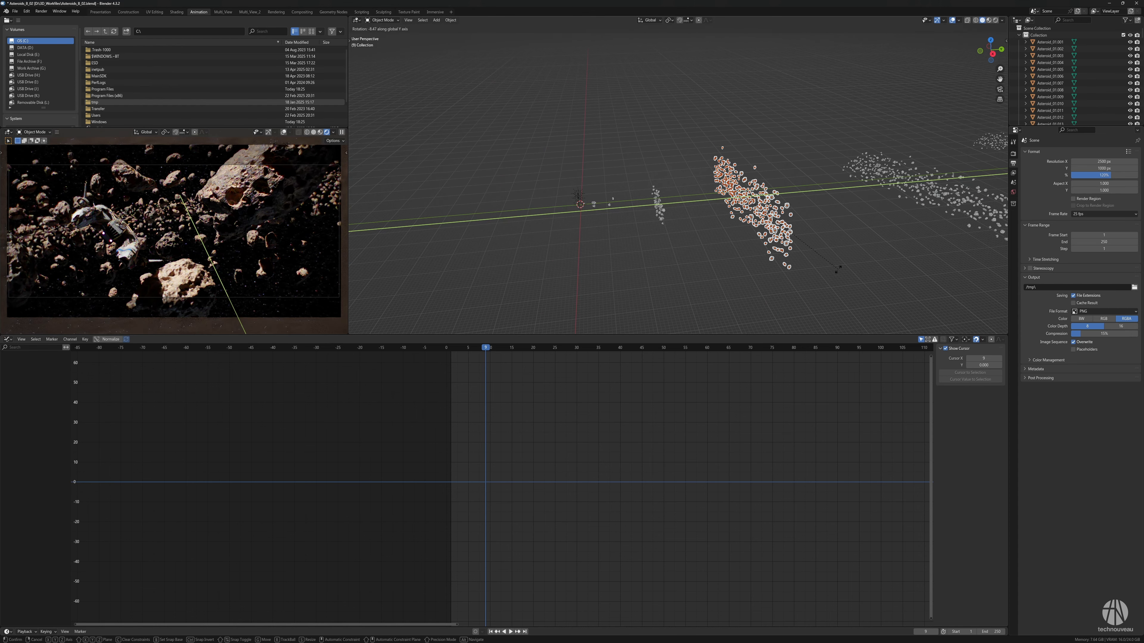
pyautogui.click(837, 269)
# Push the selected asteroid band farther back along Y and adjust its height along Z
pyautogui.press('g')
pyautogui.press('y')
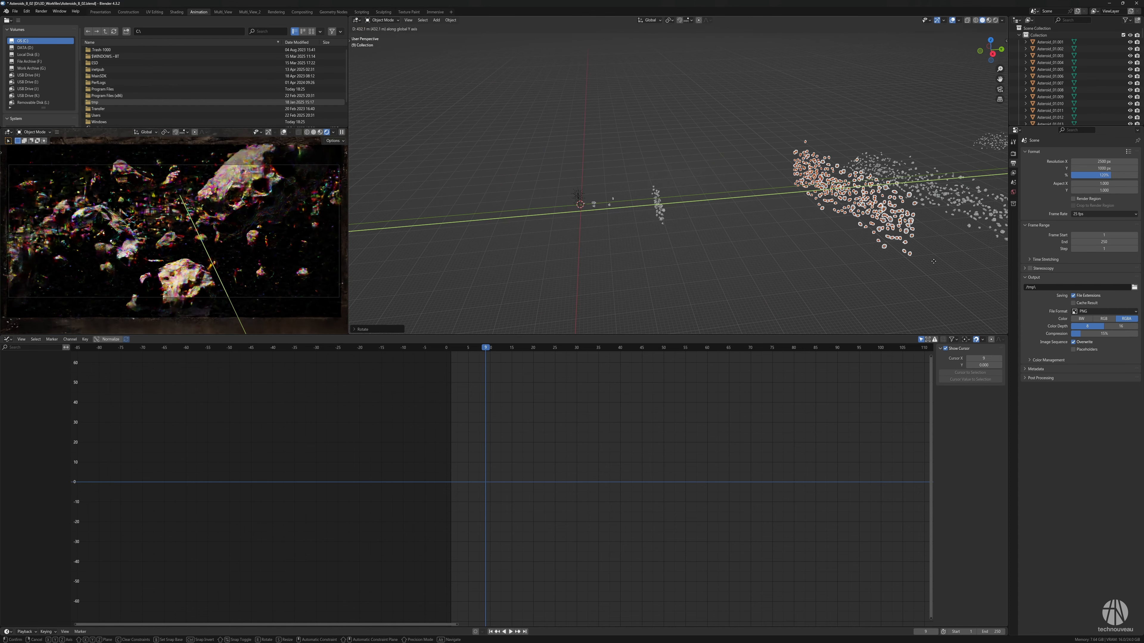
pyautogui.press('z')
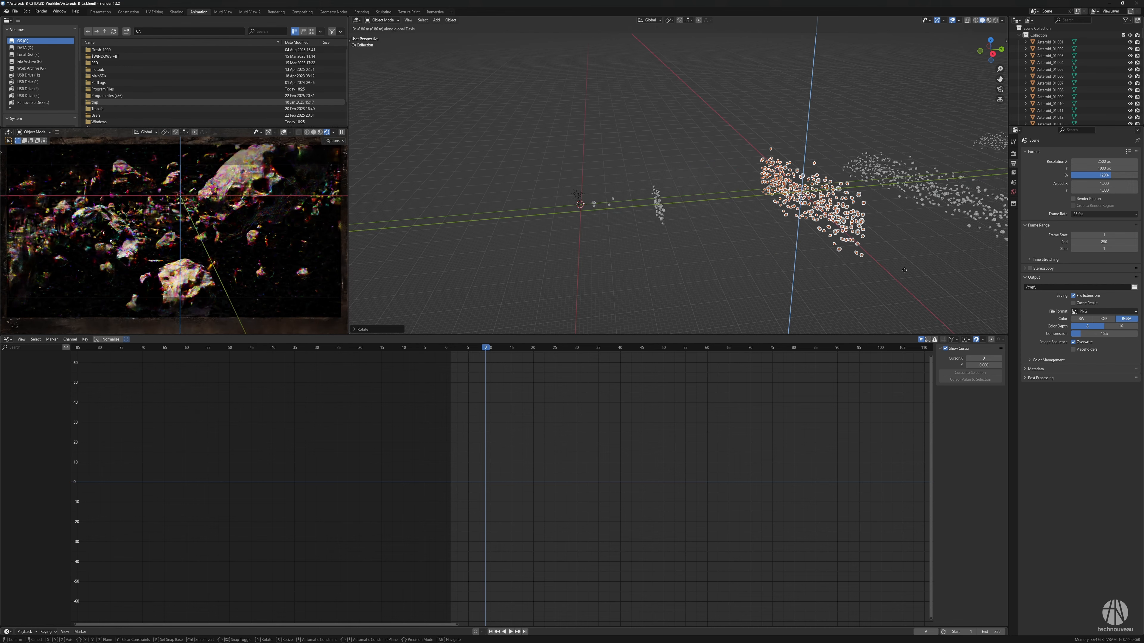
pyautogui.click(904, 273)
# Try to delete the group of asteroids at the upper end of the nearest cluster
pyautogui.scroll(6, 712, 232)
pyautogui.moveTo(755, 206); pyautogui.dragTo(798, 228)
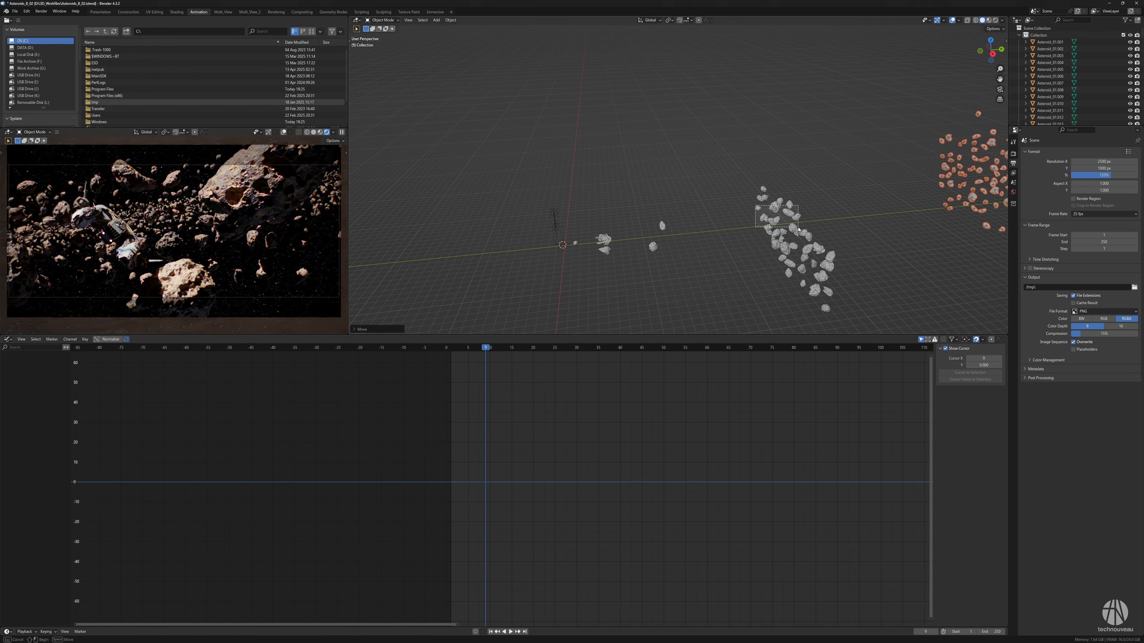
pyautogui.press('Delete')
pyautogui.hotkey('ctrl', 'z')
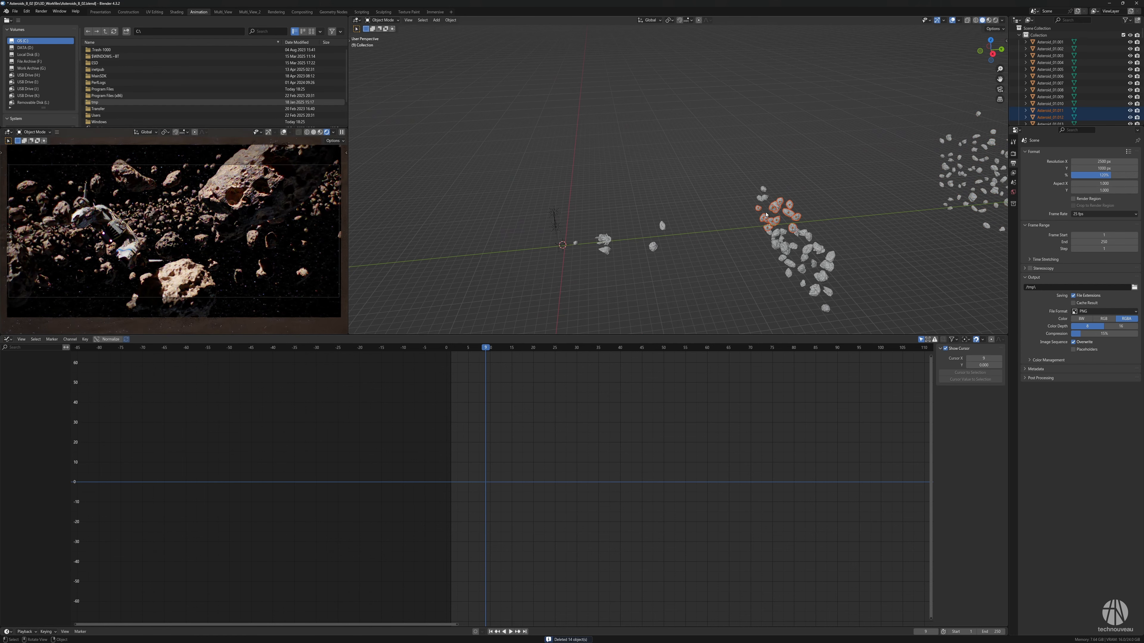
# Delete two asteroids at the upper end of the nearest cluster
pyautogui.moveTo(767, 216); pyautogui.dragTo(806, 211, button='middle')
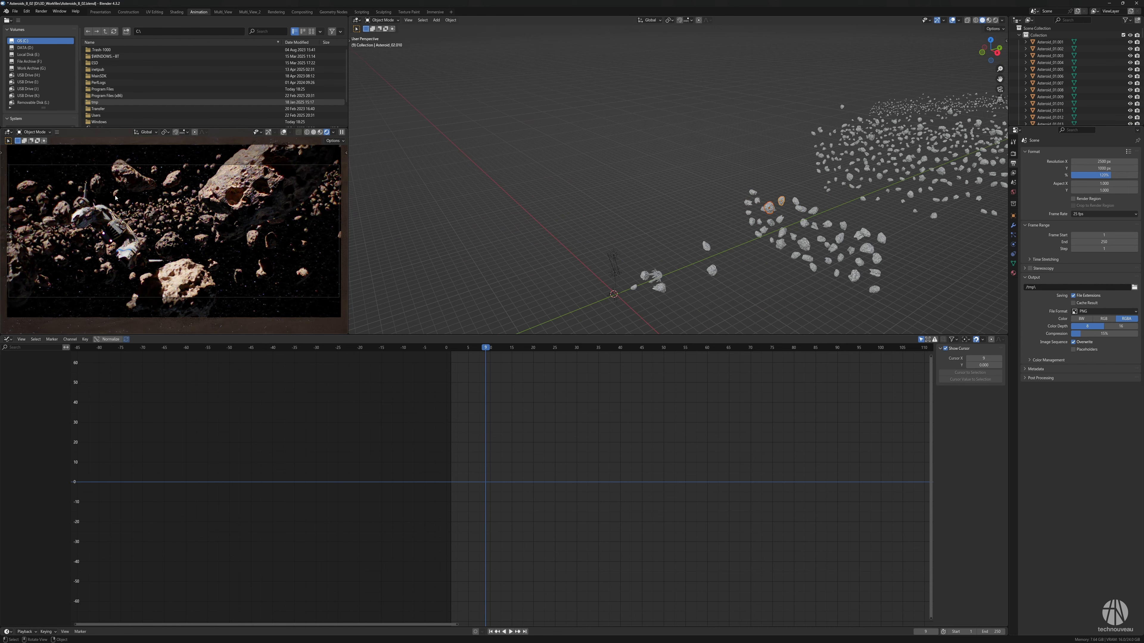
pyautogui.press('Delete')
pyautogui.scroll(-2, 676, 225)
pyautogui.scroll(3, 653, 243)
# Create a linked duplicate of a rounded asteroid, place it behind the spaceship and enlarge it
pyautogui.keyDown('shift'); pyautogui.moveTo(649, 247); pyautogui.dragTo(712, 190, button='middle'); pyautogui.keyUp('shift')
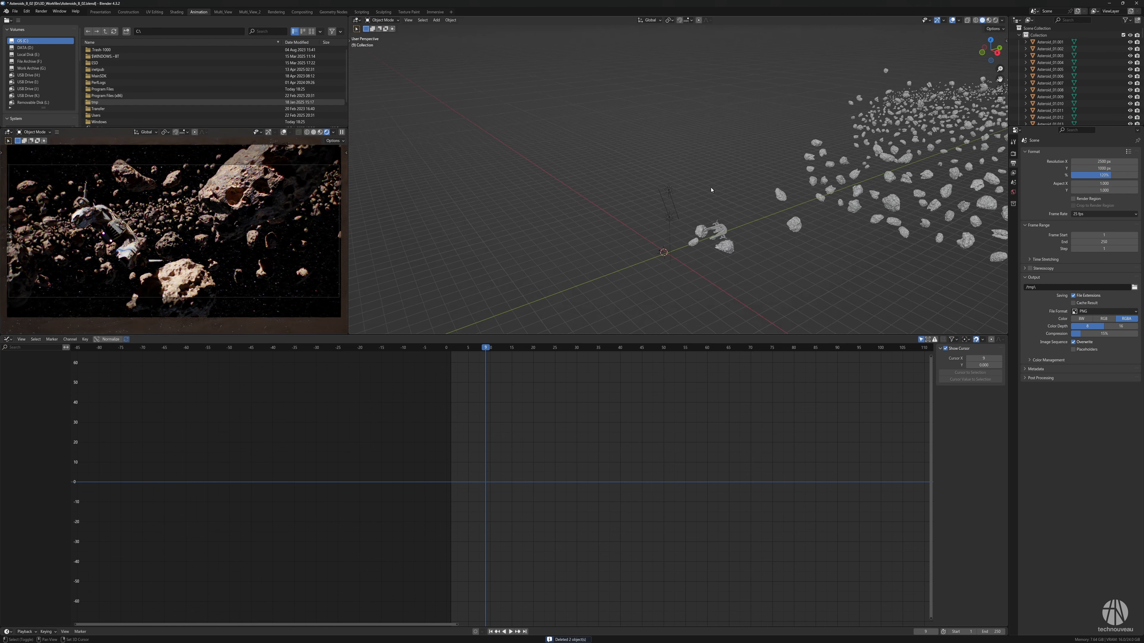
pyautogui.click(726, 245)
pyautogui.scroll(5, 729, 243)
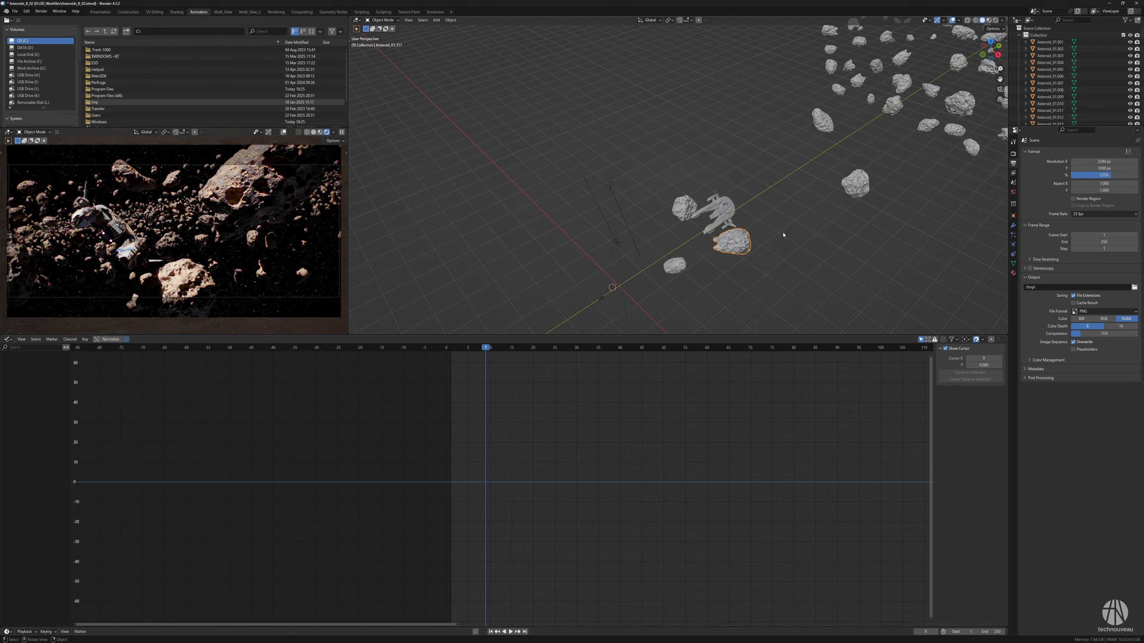
pyautogui.hotkey('shift', 'd')
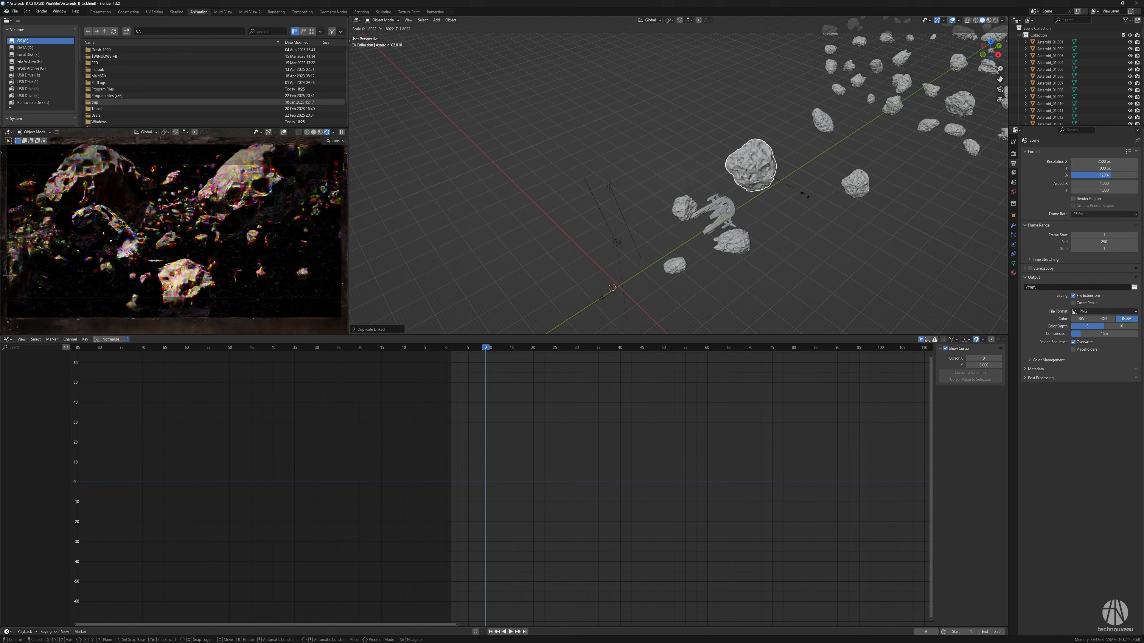
pyautogui.click(806, 194)
# Shift the duplicated asteroid behind the spaceship along X and rescale it
pyautogui.press('g')
pyautogui.press('x')
pyautogui.moveTo(806, 194)
pyautogui.mouseDown(button='middle')
pyautogui.moveTo(829, 198)
pyautogui.moveTo(811, 196)
pyautogui.mouseUp(button='middle')
pyautogui.click(820, 194)
pyautogui.press('s')
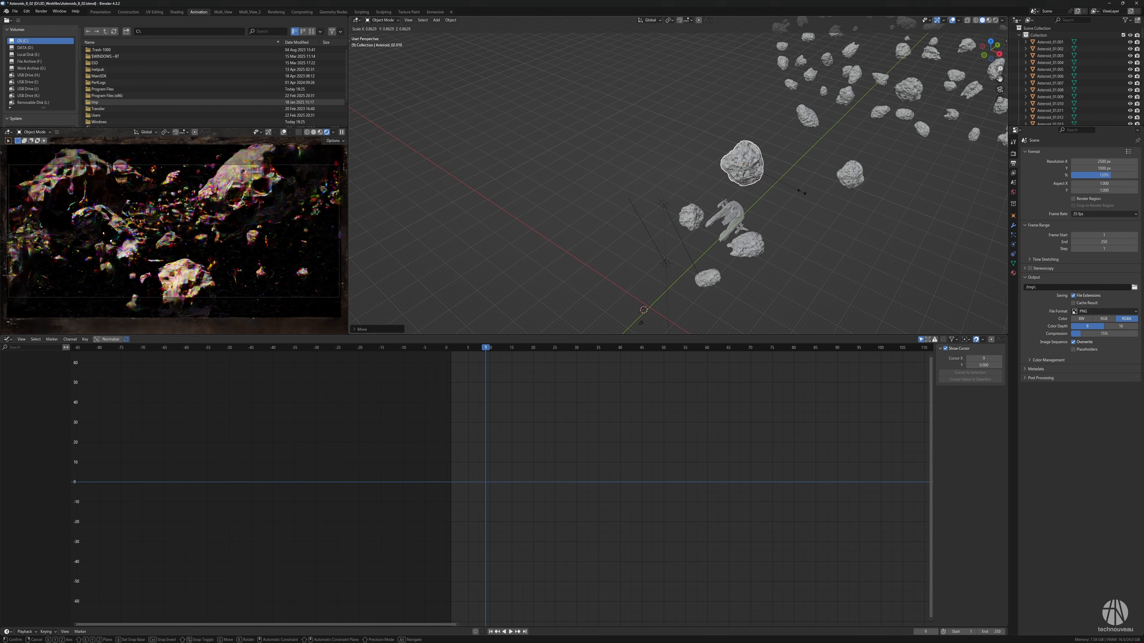
pyautogui.press('Delete')
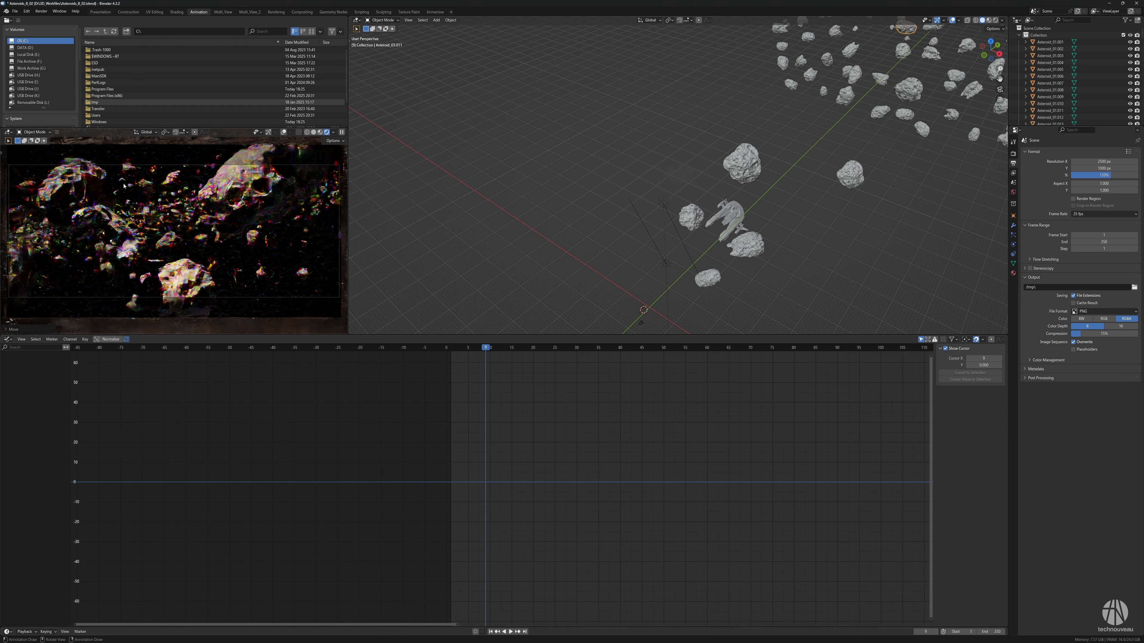
pyautogui.hotkey('ctrl', 'z')
# Rotate the large asteroid behind the spaceship about Y and Z and adjust its position
pyautogui.press('r')
pyautogui.press('y')
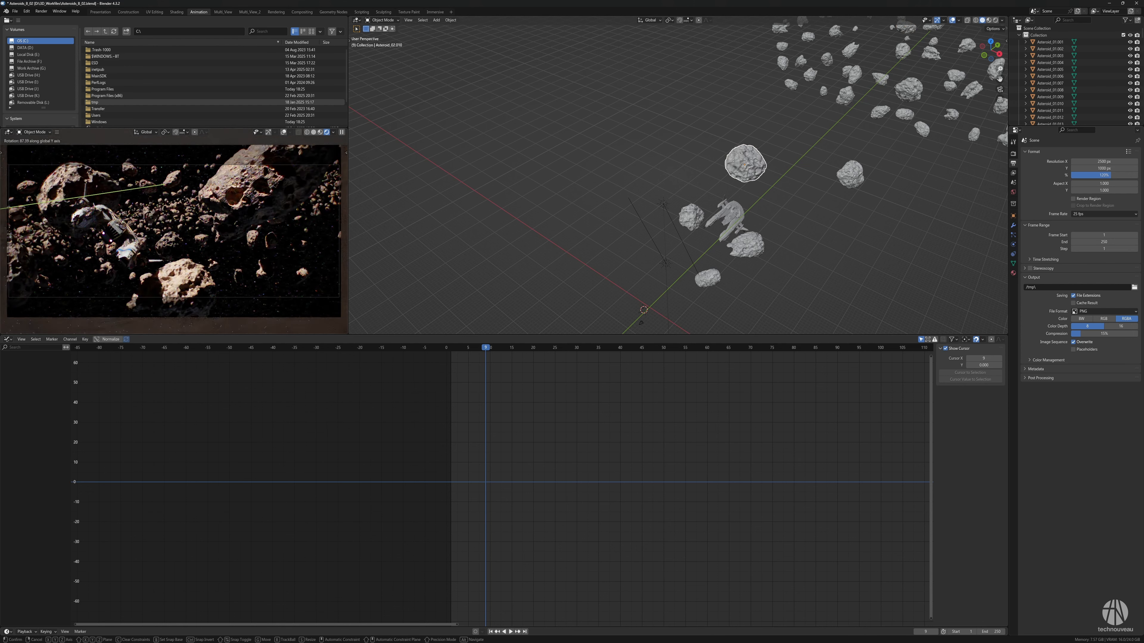
pyautogui.click(118, 216)
pyautogui.press('r')
pyautogui.press('z')
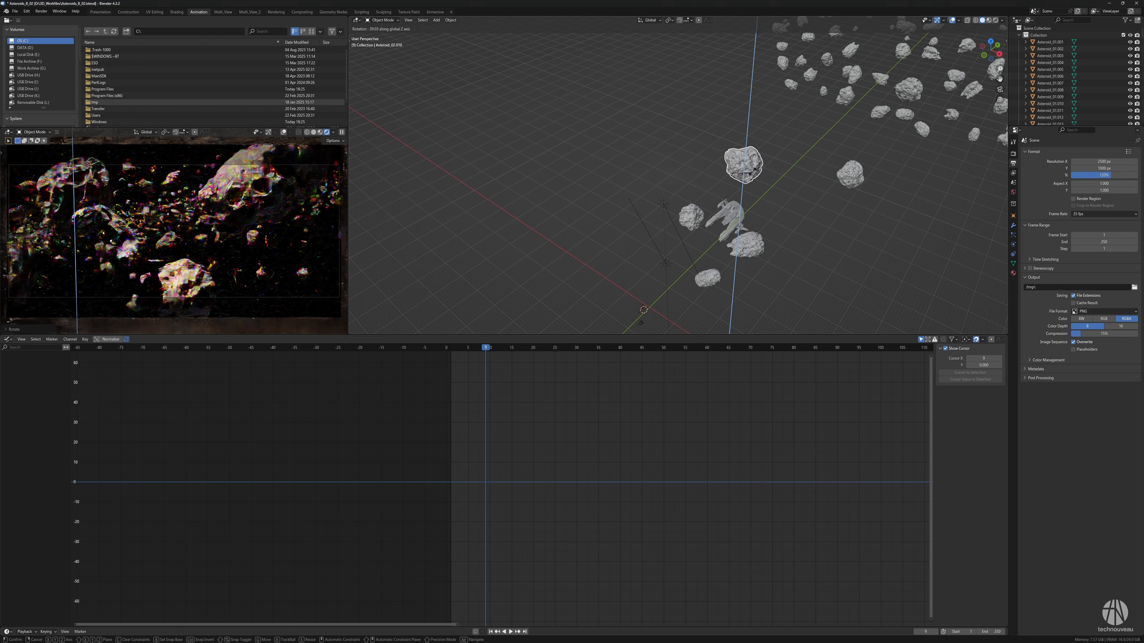
pyautogui.click(751, 171)
pyautogui.press('g')
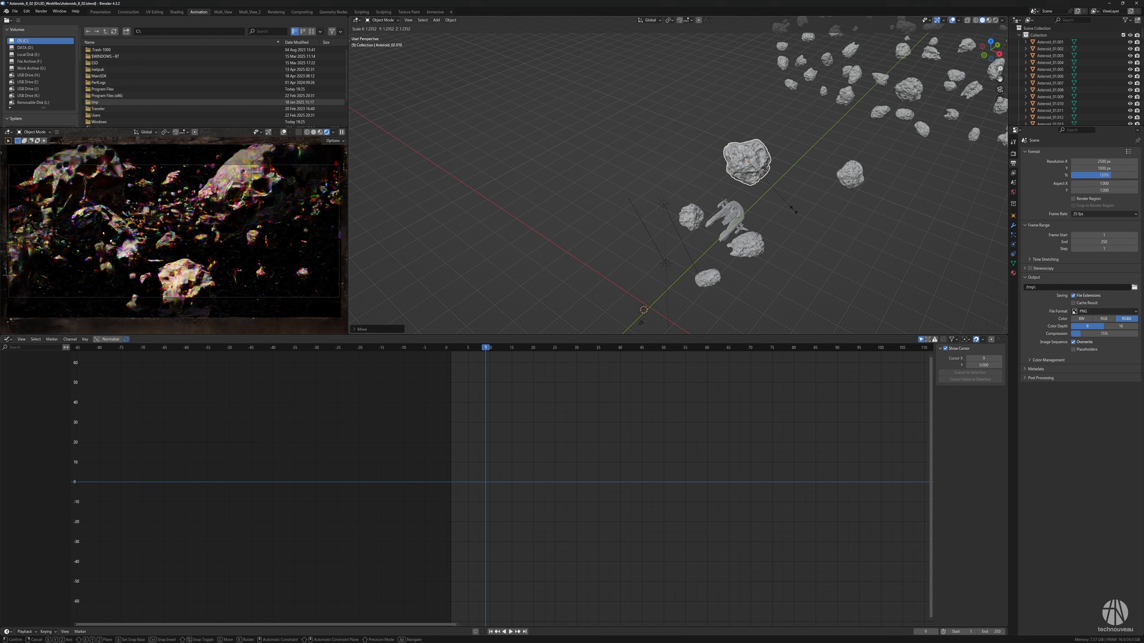
pyautogui.rightClick(791, 210)
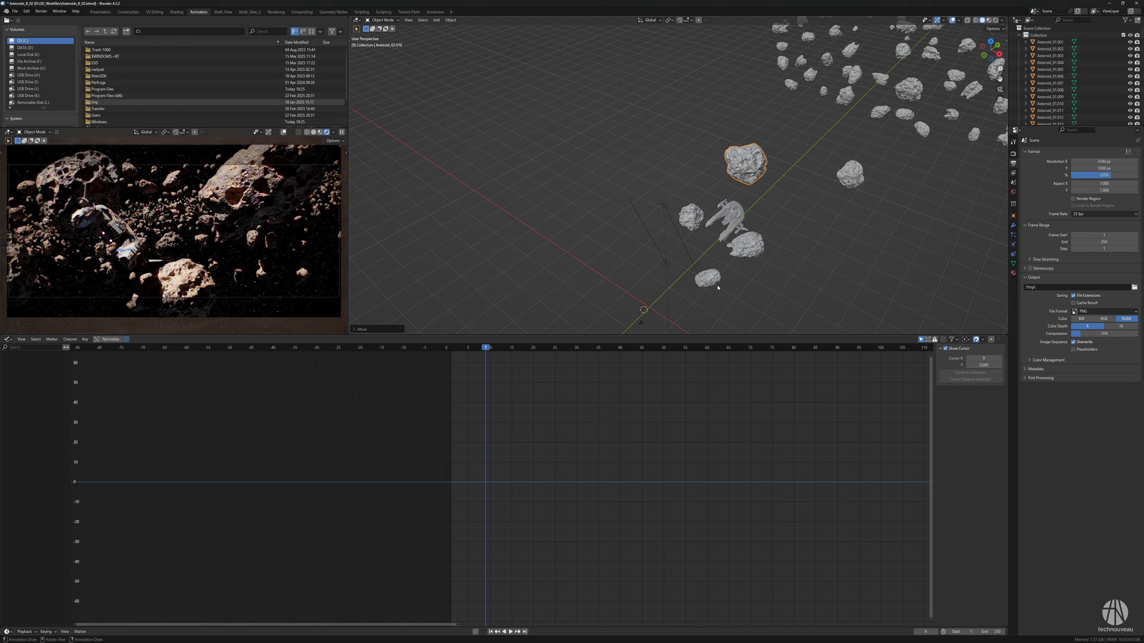
# Select the scene camera and tilt it about the global X axis
pyautogui.keyDown('shift'); pyautogui.moveTo(718, 288); pyautogui.dragTo(748, 244, button='middle'); pyautogui.keyUp('shift')
pyautogui.scroll(1, 720, 248)
pyautogui.click(676, 292)
pyautogui.keyDown('shift'); pyautogui.moveTo(764, 295); pyautogui.dragTo(744, 267, button='middle'); pyautogui.keyUp('shift')
pyautogui.press('r')
pyautogui.press('x')
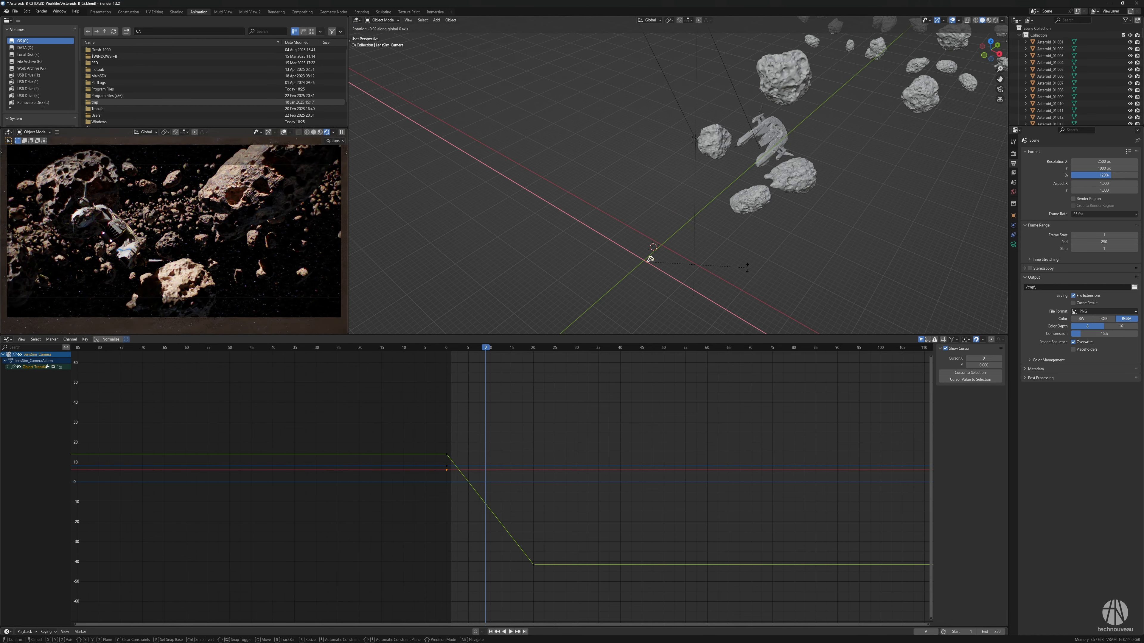
pyautogui.click(747, 268)
pyautogui.scroll(2, 750, 248)
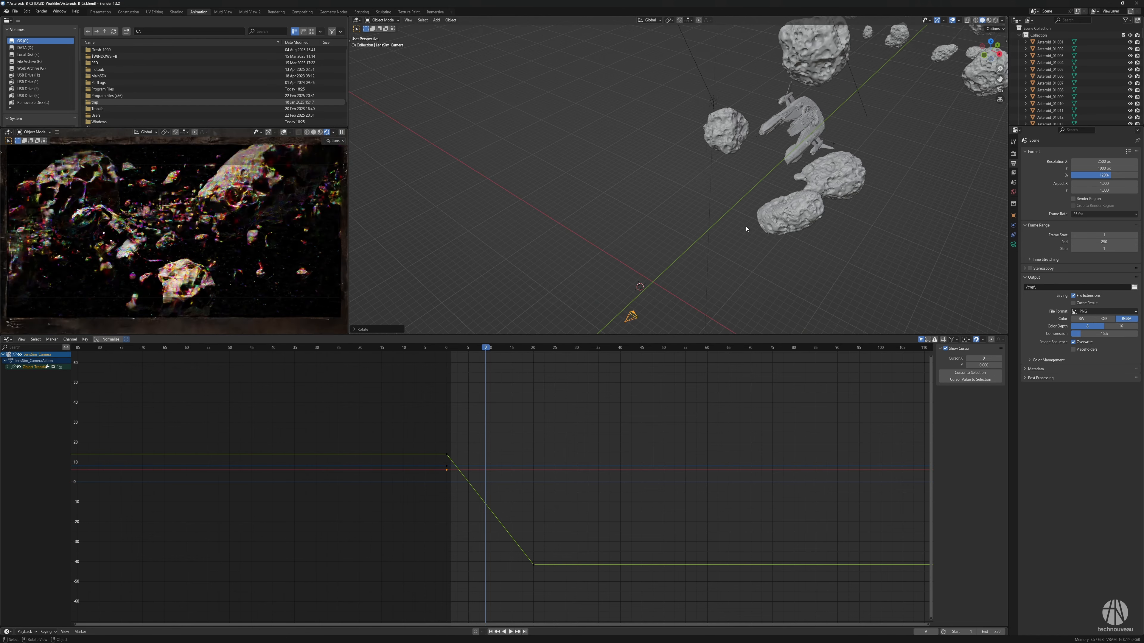
# Enable automatic keyframing and refine the camera's rotation about X at frame 9
pyautogui.click(475, 632)
pyautogui.press('r')
pyautogui.press('x')
pyautogui.click(779, 291)
# Move the camera farther back from the spaceship at frame 9
pyautogui.keyDown('shift'); pyautogui.moveTo(806, 195); pyautogui.dragTo(839, 173, button='middle'); pyautogui.keyUp('shift')
pyautogui.click(804, 168)
pyautogui.scroll(-3, 568, 257)
pyautogui.click(584, 181)
pyautogui.moveTo(580, 189); pyautogui.dragTo(561, 183, button='middle')
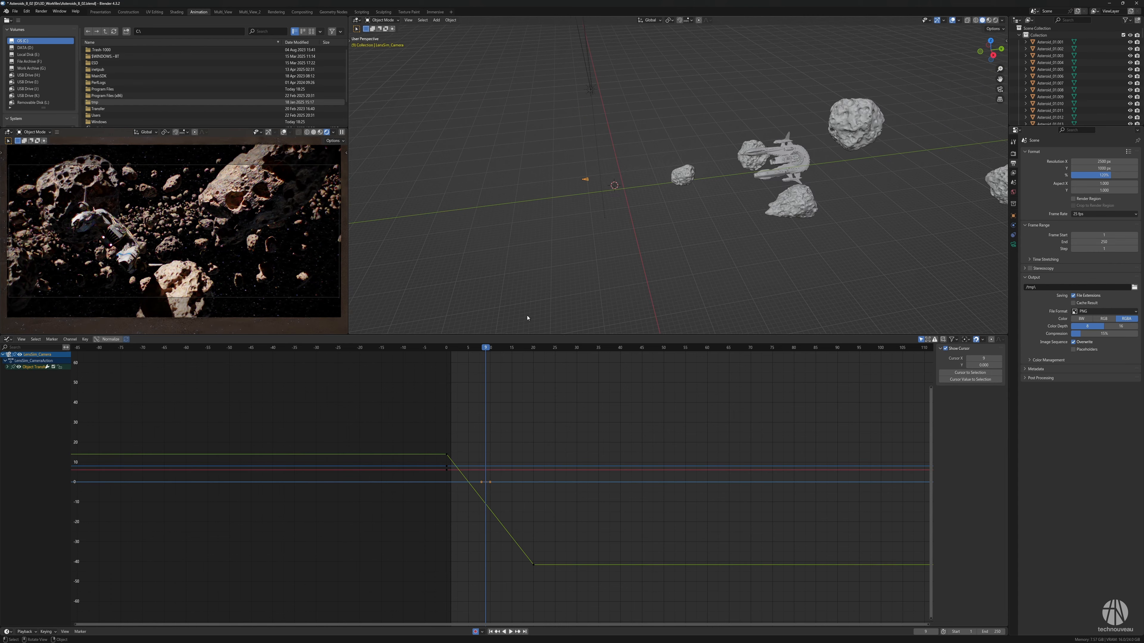
pyautogui.click(624, 225)
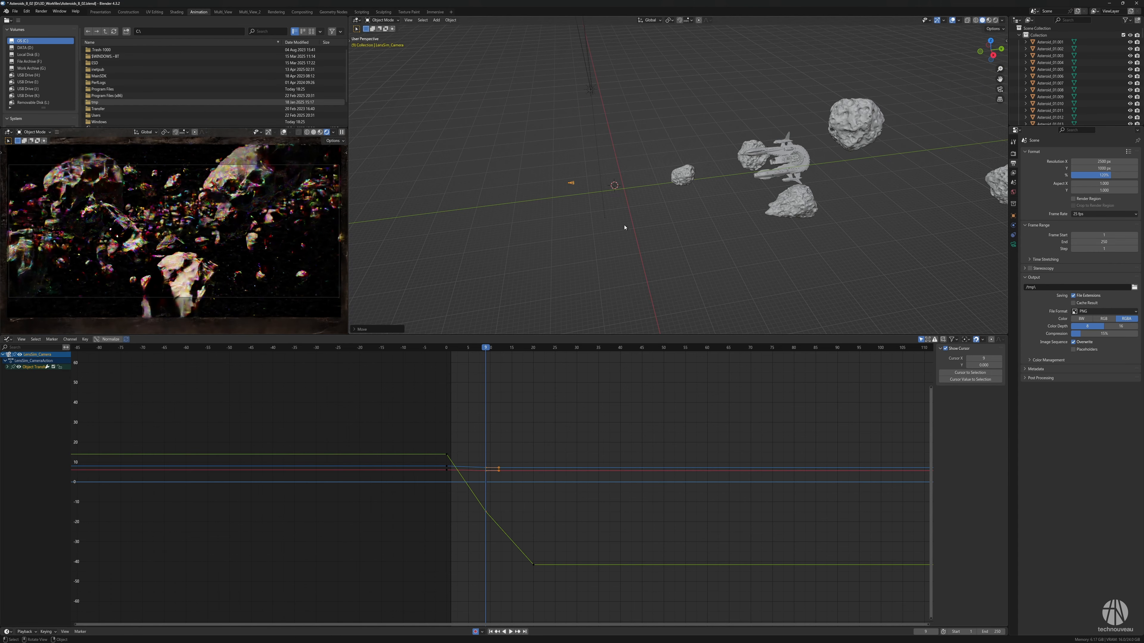
# Delete the frame 9 rotation keyframes of the asteroid below the spaceship and disable automatic keyframing
pyautogui.click(792, 211)
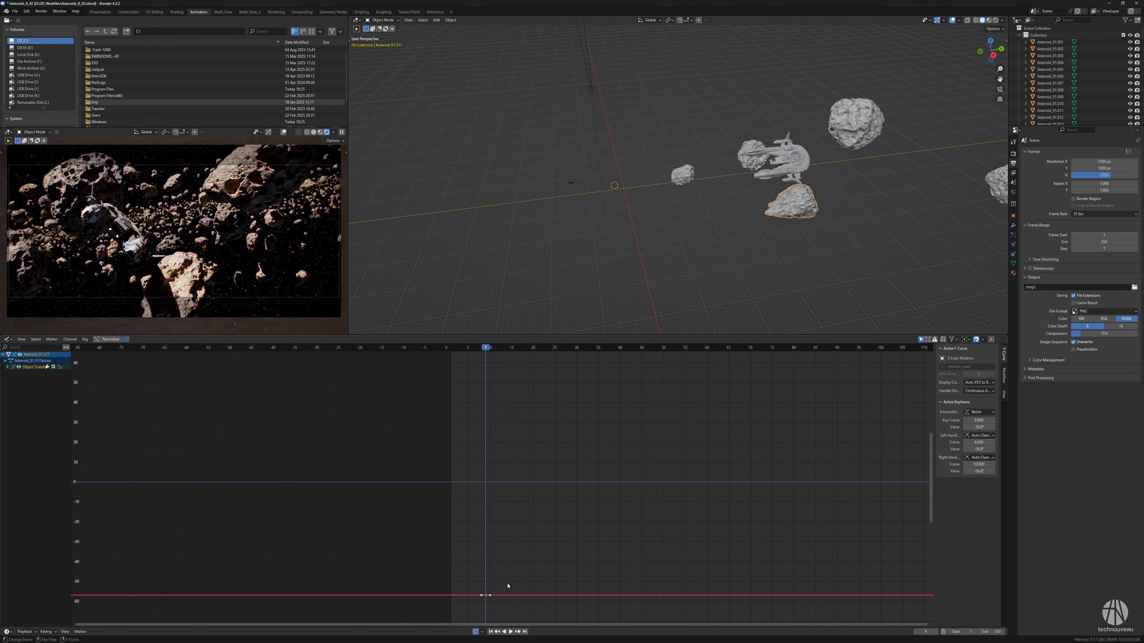
pyautogui.press('Delete')
pyautogui.click(475, 632)
# Reposition the asteroid below the spaceship to reframe it in the camera view
pyautogui.moveTo(808, 201); pyautogui.dragTo(848, 180, button='middle')
pyautogui.press('g')
pyautogui.click(860, 189)
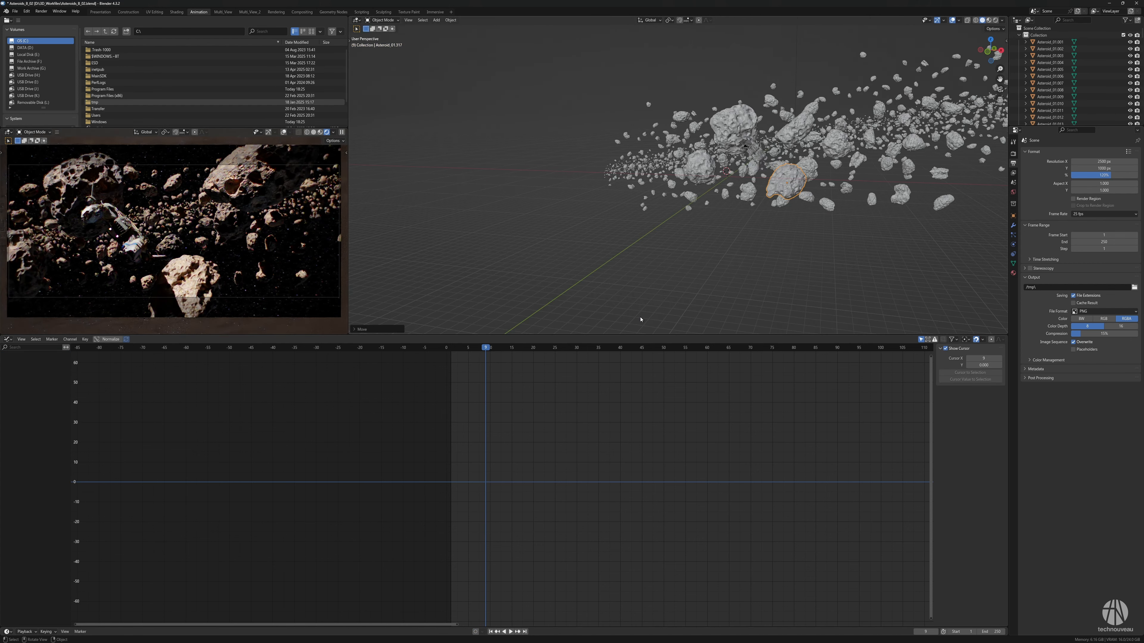
# Lower the spaceship's Y Euler Rotation keyframe at frame 20 in the animation curves
pyautogui.moveTo(641, 319); pyautogui.dragTo(603, 331, button='middle')
pyautogui.click(781, 148)
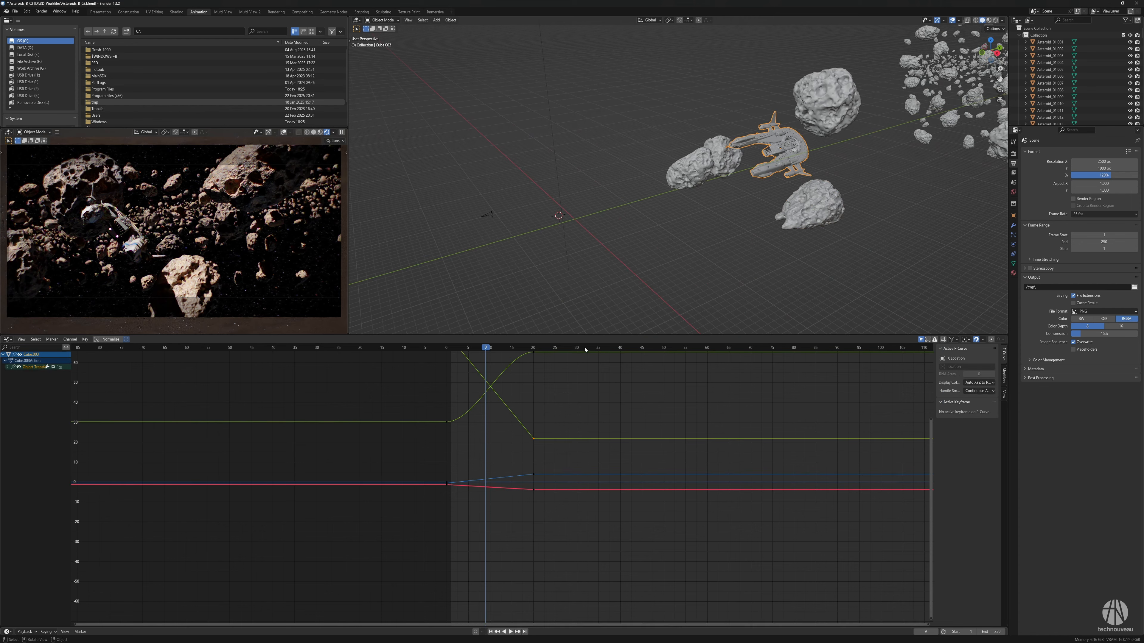
pyautogui.moveTo(529, 391); pyautogui.dragTo(529, 450, button='middle')
pyautogui.click(534, 412)
pyautogui.press('g')
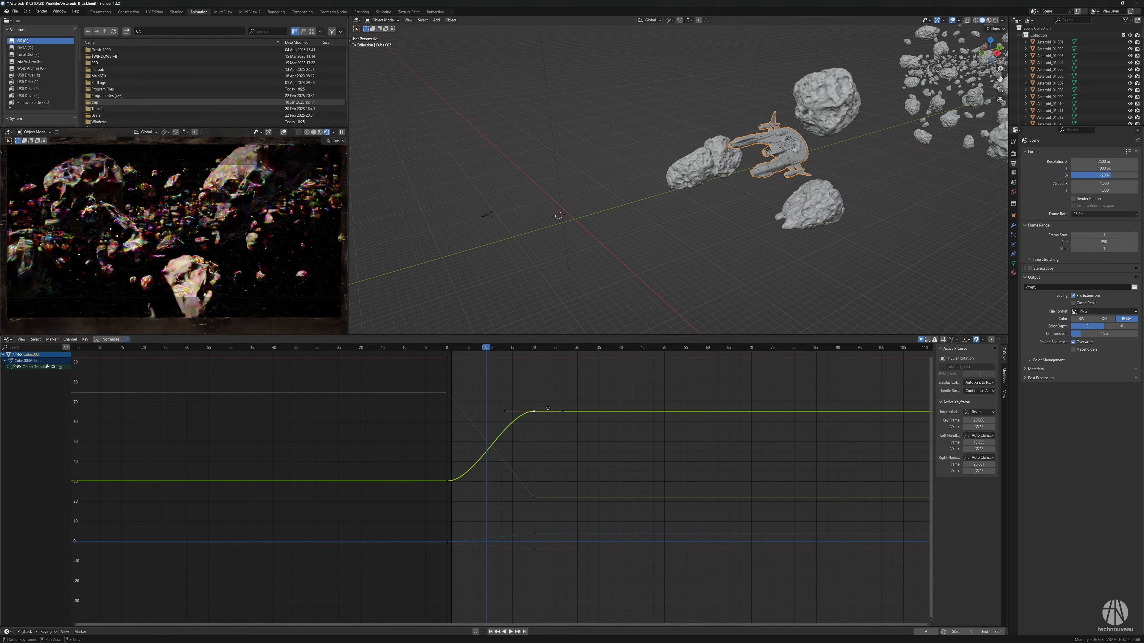
pyautogui.click(547, 428)
# Select the sun light and adjust its rotation about the global Y axis
pyautogui.scroll(-5, 693, 198)
pyautogui.moveTo(676, 180); pyautogui.dragTo(687, 183, button='middle')
pyautogui.click(651, 136)
pyautogui.scroll(-1, 692, 131)
pyautogui.press('r')
pyautogui.press('y')
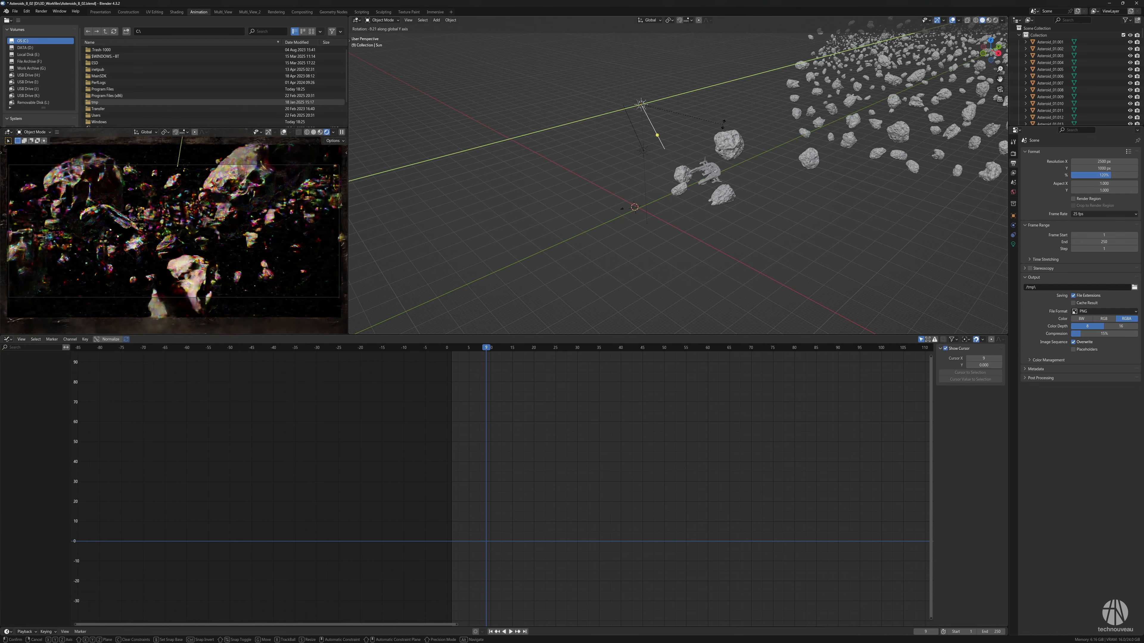
pyautogui.click(723, 128)
pyautogui.press('r')
pyautogui.press('y')
pyautogui.click(722, 130)
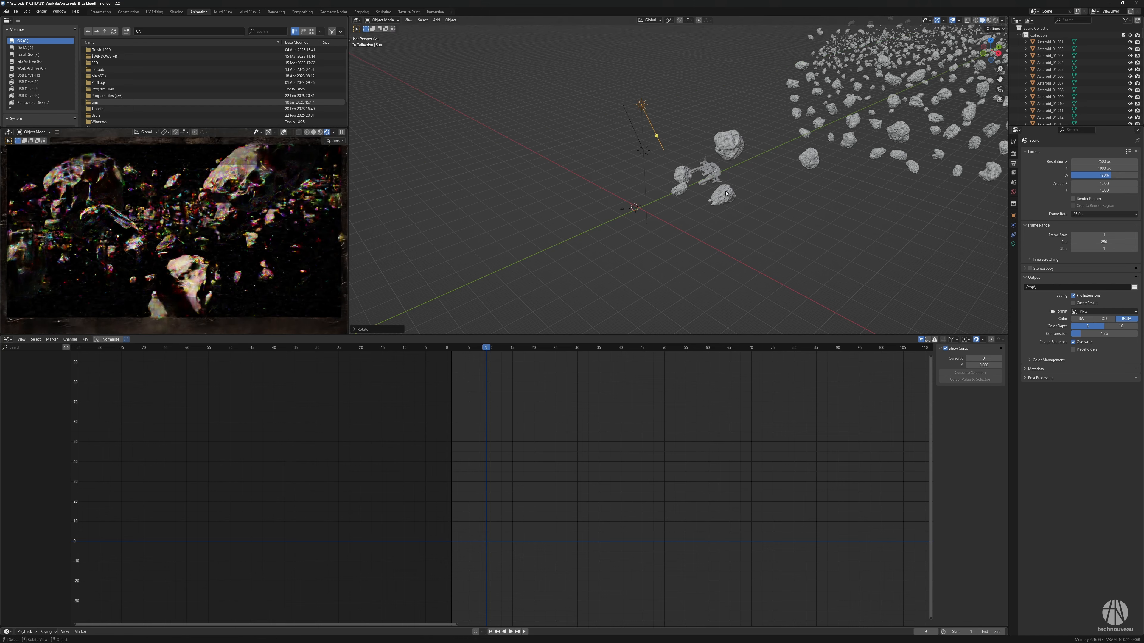
# Move the asteroid below the spaceship and fine-tune its position along X
pyautogui.moveTo(721, 189); pyautogui.dragTo(742, 181, button='middle')
pyautogui.click(724, 194)
pyautogui.press('g')
pyautogui.click(762, 186)
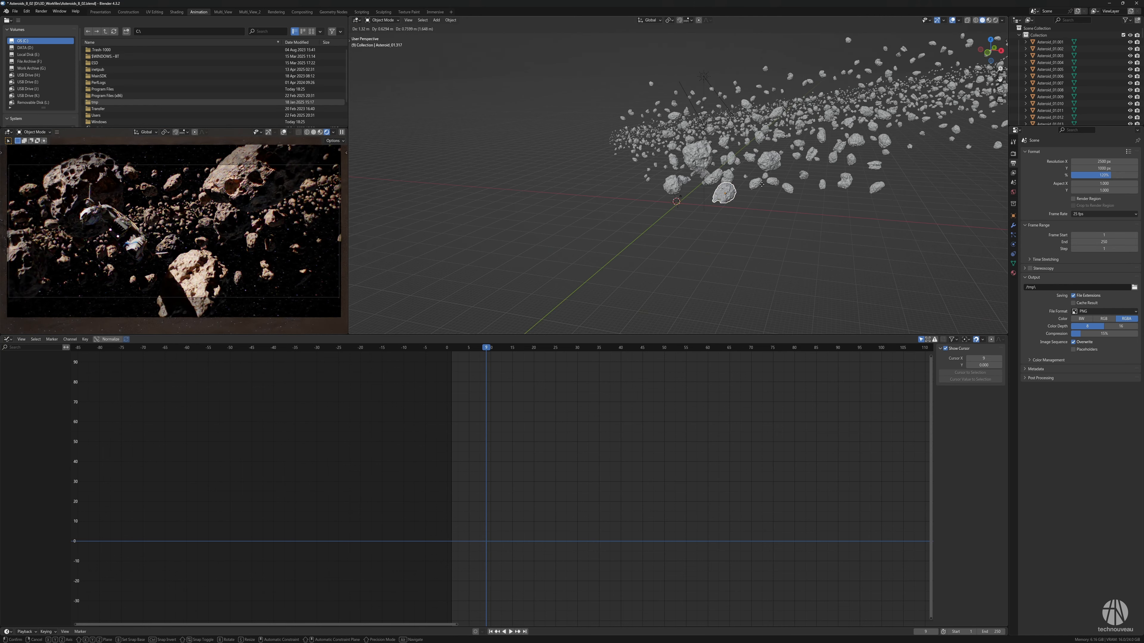
pyautogui.scroll(3, 748, 192)
pyautogui.click(752, 197)
pyautogui.press('g')
pyautogui.press('x')
pyautogui.moveTo(738, 193)
pyautogui.mouseDown(button='middle')
pyautogui.moveTo(748, 196)
pyautogui.moveTo(744, 176)
pyautogui.mouseUp(button='middle')
pyautogui.click(793, 197)
# Shift the large asteroid behind the spaceship along X
pyautogui.click(713, 155)
pyautogui.press('g')
pyautogui.press('x')
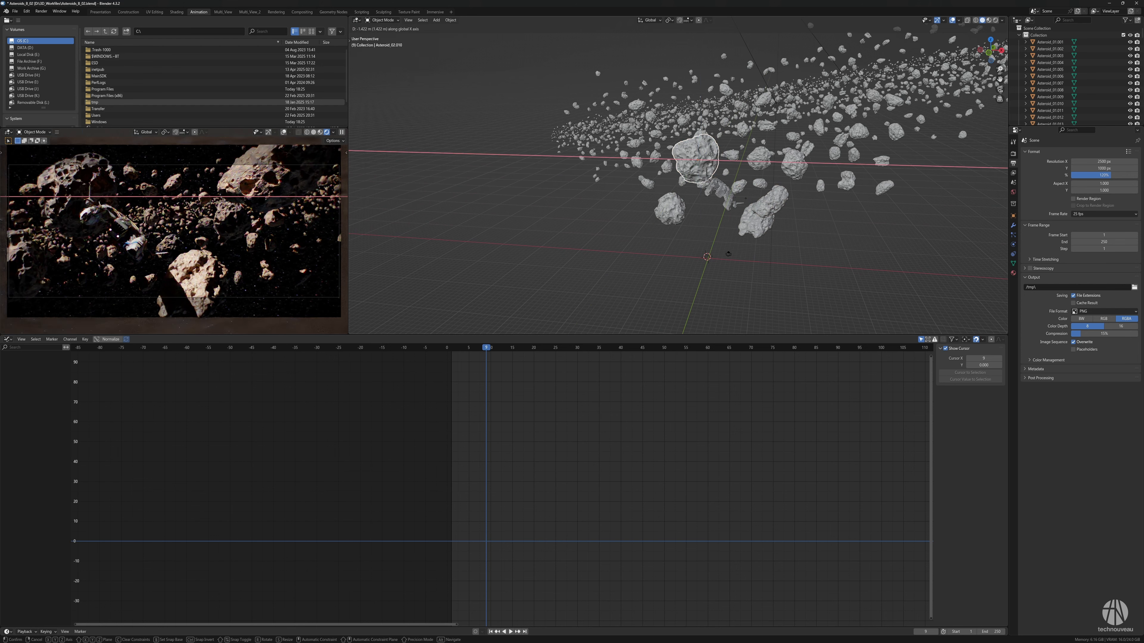
pyautogui.click(709, 153)
pyautogui.press('g')
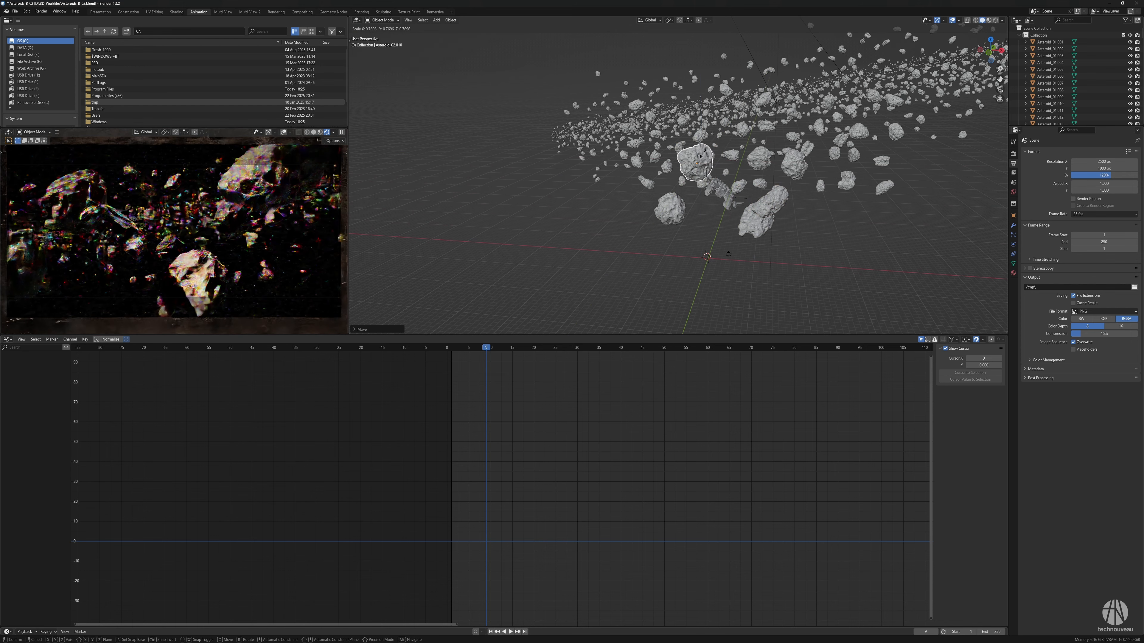
pyautogui.click(696, 158)
# Render frame 9, examine the result and close the render window
pyautogui.press('F12')
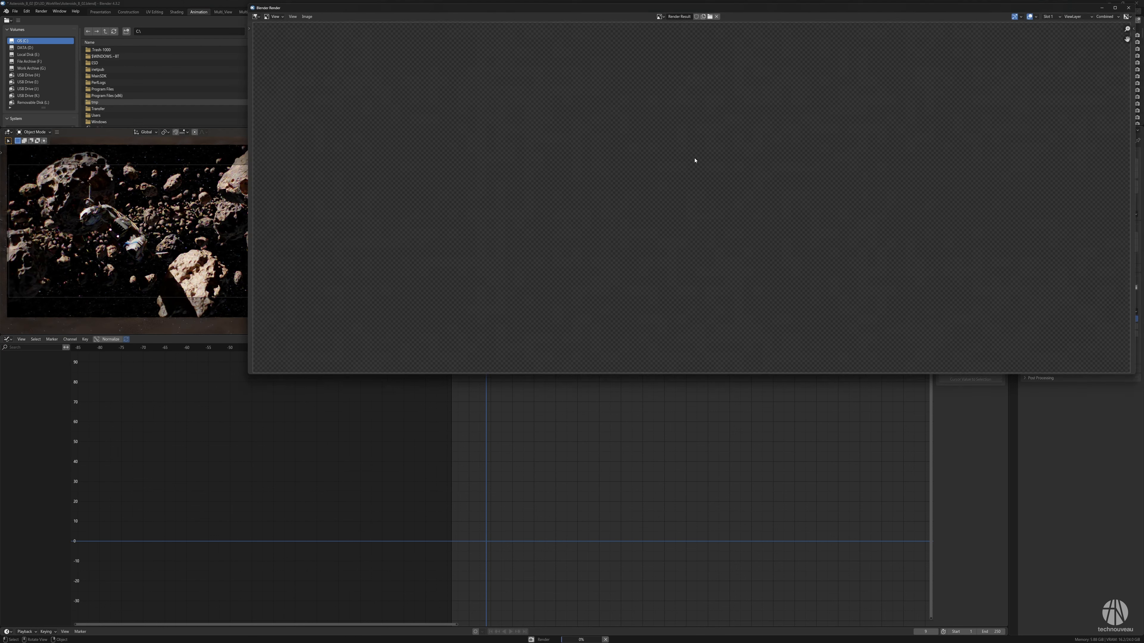
pyautogui.moveTo(718, 8); pyautogui.dragTo(603, 126)
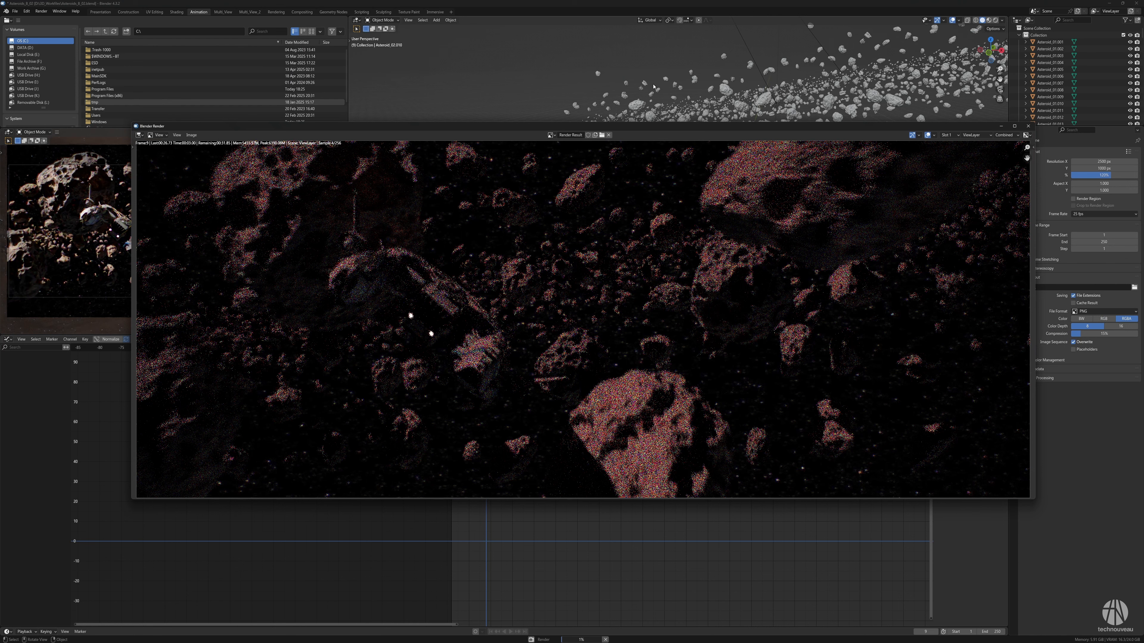
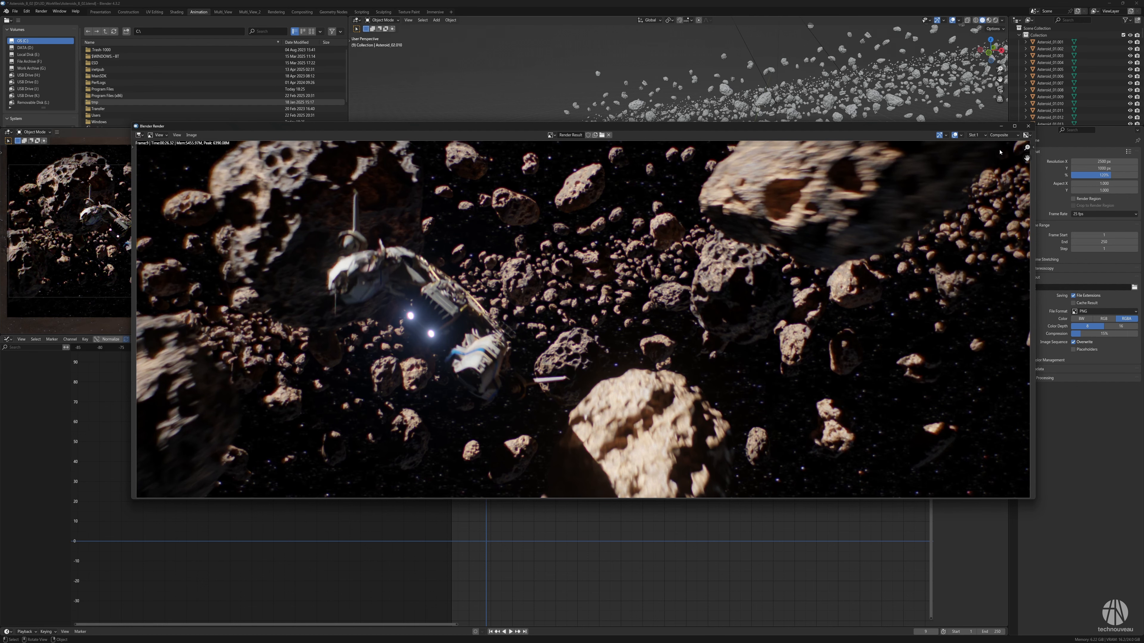
pyautogui.click(1030, 126)
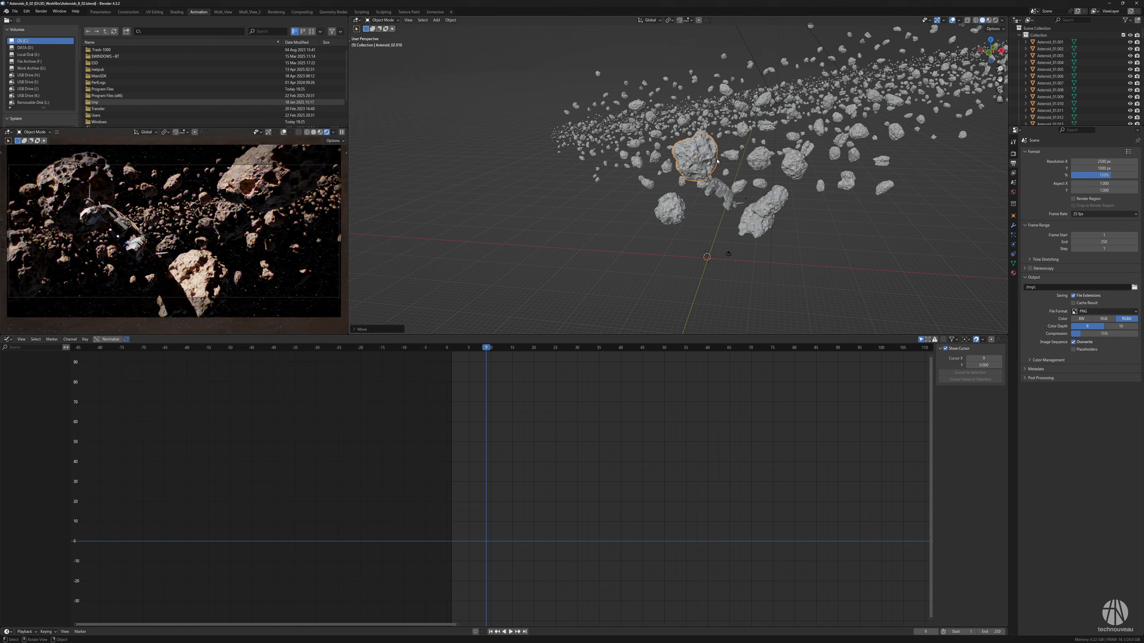
# Move the small asteroid closest to the camera along Y and X
pyautogui.moveTo(758, 209); pyautogui.dragTo(697, 257, button='middle')
pyautogui.click(657, 248)
pyautogui.press('g')
pyautogui.press('y')
pyautogui.click(649, 260)
pyautogui.press('g')
pyautogui.press('x')
pyautogui.click(690, 261)
# Refine the position of the asteroid nearest the camera along Y and adjust its height along Z
pyautogui.press('g')
pyautogui.press('y')
pyautogui.click(689, 268)
pyautogui.press('g')
pyautogui.press('z')
pyautogui.click(699, 260)
# Enlarge the large asteroid behind the spaceship and push it farther back along Y
pyautogui.click(641, 164)
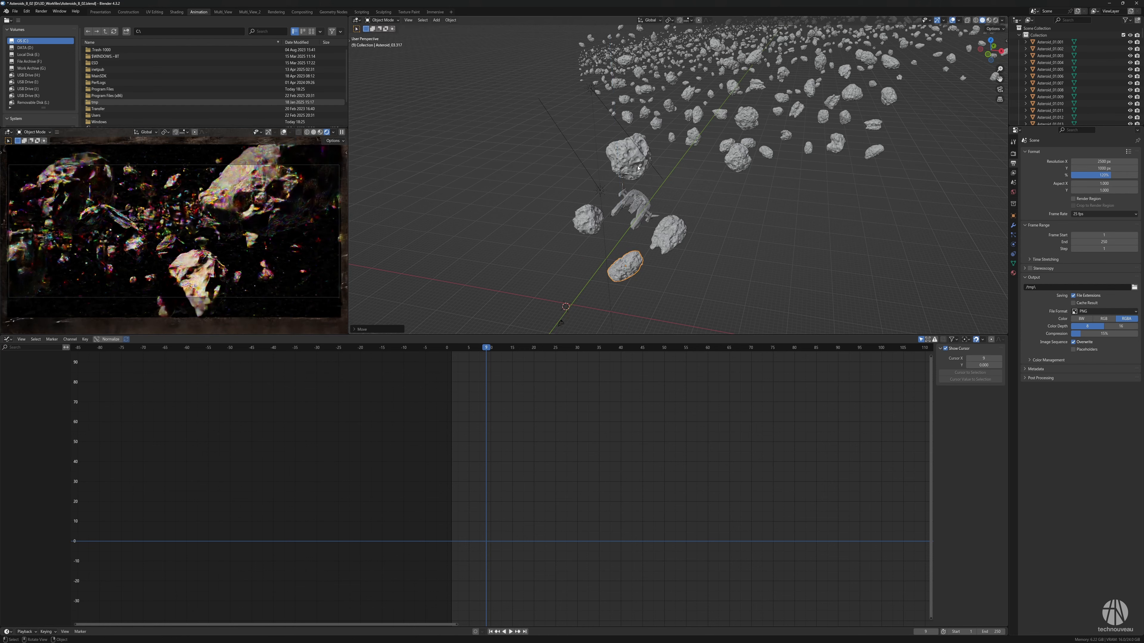
pyautogui.press('s')
pyautogui.moveTo(696, 195); pyautogui.dragTo(670, 230, button='middle')
pyautogui.click(707, 201)
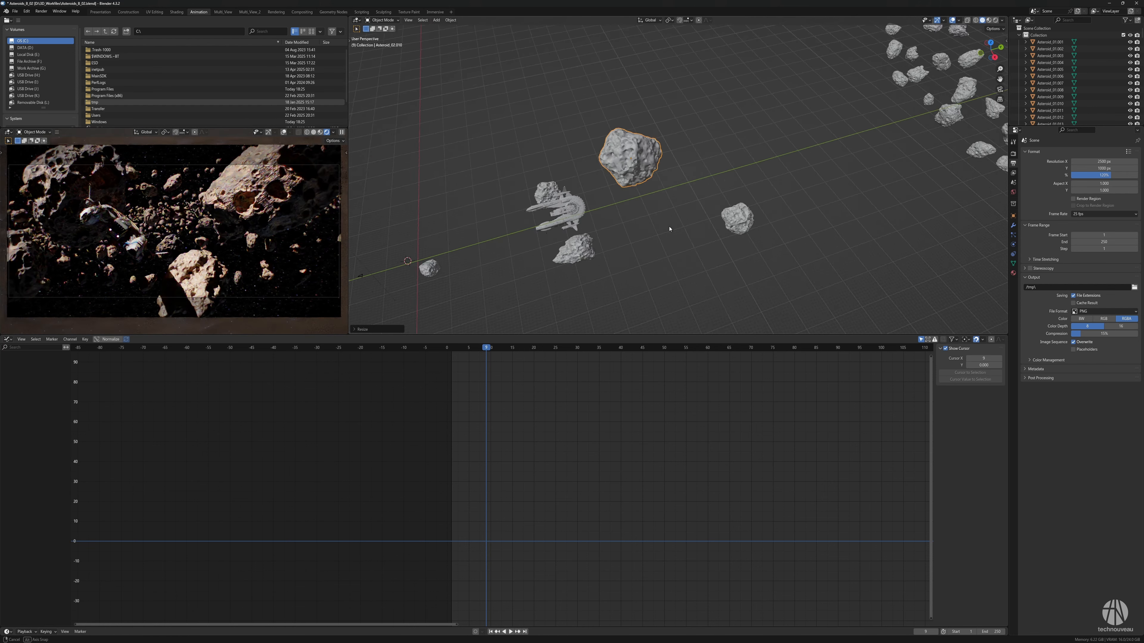
pyautogui.press('g')
pyautogui.press('y')
pyautogui.click(695, 218)
# Create a linked duplicate of the large asteroid in place, then rotate and rescale the copy
pyautogui.hotkey('shift', 'd')
pyautogui.rightClick(710, 197)
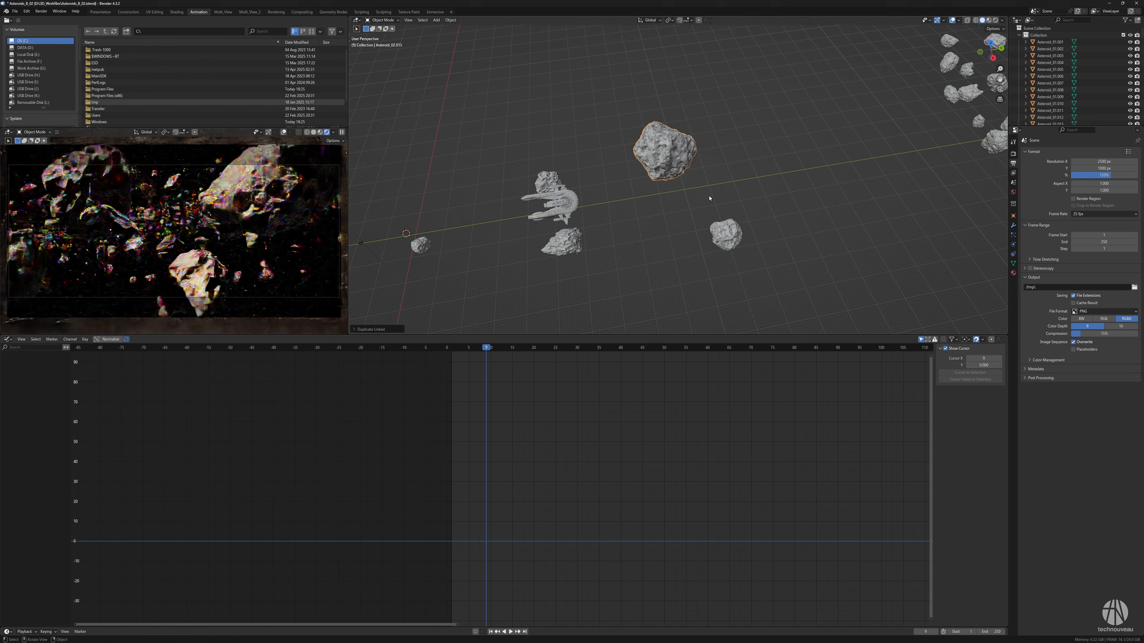
pyautogui.press('r')
pyautogui.click(625, 154)
pyautogui.scroll(2, 624, 153)
pyautogui.moveTo(625, 153); pyautogui.dragTo(708, 199, button='middle')
pyautogui.press('s')
pyautogui.click(706, 169)
# Move the smaller duplicate so that it merges into the large asteroid's surface
pyautogui.press('g')
pyautogui.click(667, 158)
pyautogui.scroll(1, 779, 252)
pyautogui.press('g')
pyautogui.click(790, 251)
# Duplicate the embedded asteroid piece and place the copy at another spot on the large asteroid's surface
pyautogui.hotkey('shift', 'd')
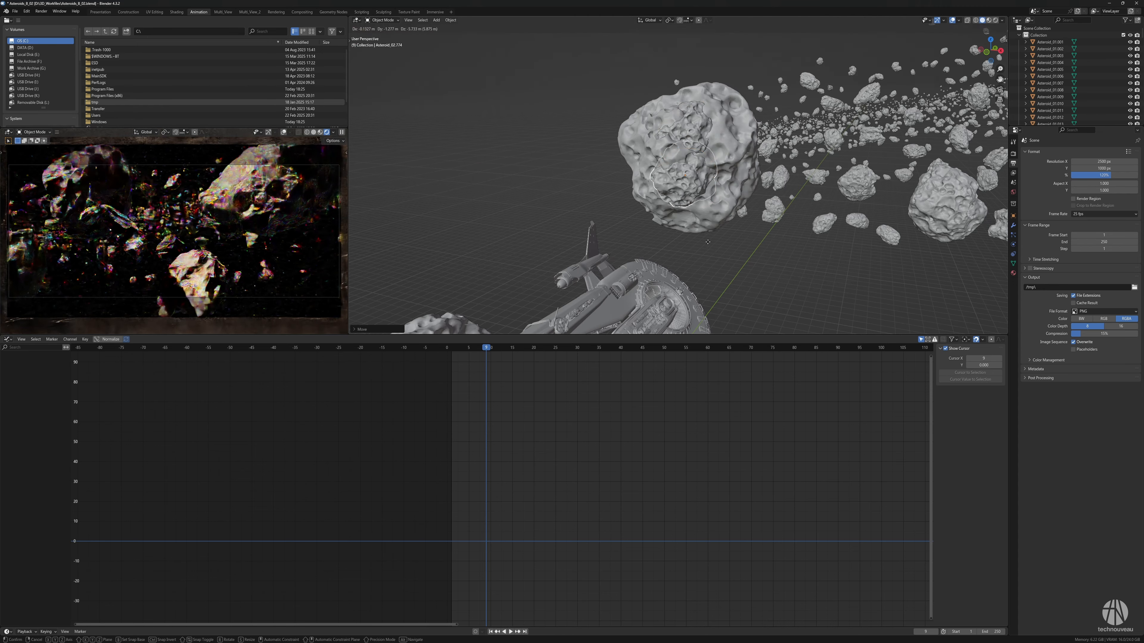
pyautogui.click(716, 138)
pyautogui.moveTo(716, 137); pyautogui.dragTo(750, 163, button='middle')
pyautogui.click(699, 154)
pyautogui.press('g')
pyautogui.click(787, 179)
# Scale, rotate and reposition the large asteroid together with its embedded pieces
pyautogui.click(690, 189)
pyautogui.press('s')
pyautogui.click(791, 164)
pyautogui.press('r')
pyautogui.click(804, 128)
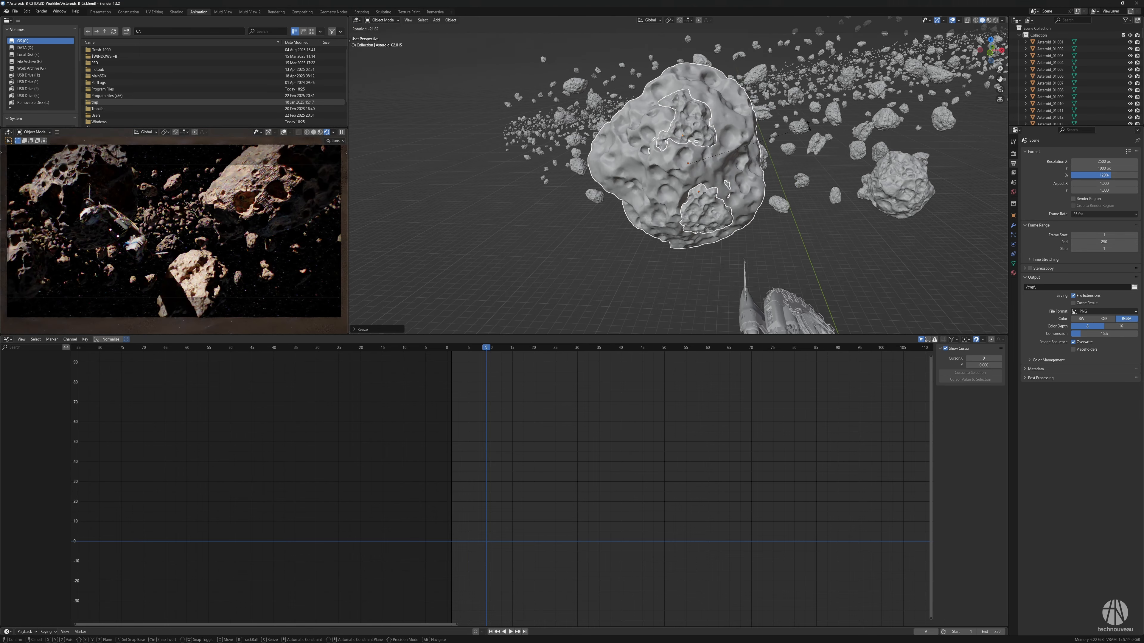
pyautogui.press('g')
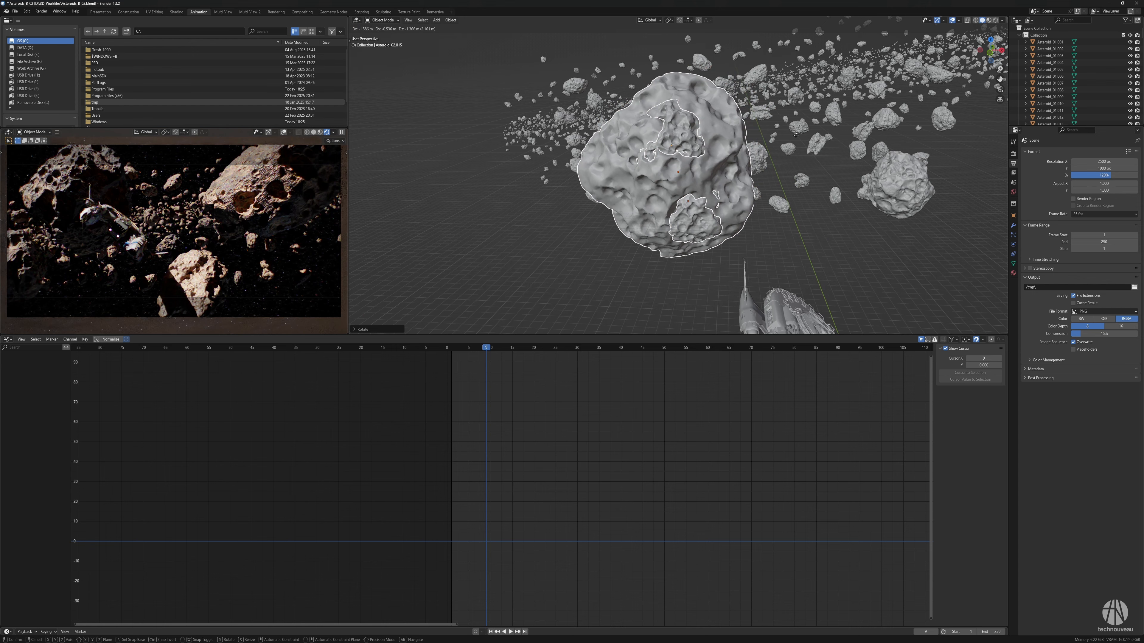
pyautogui.click(796, 134)
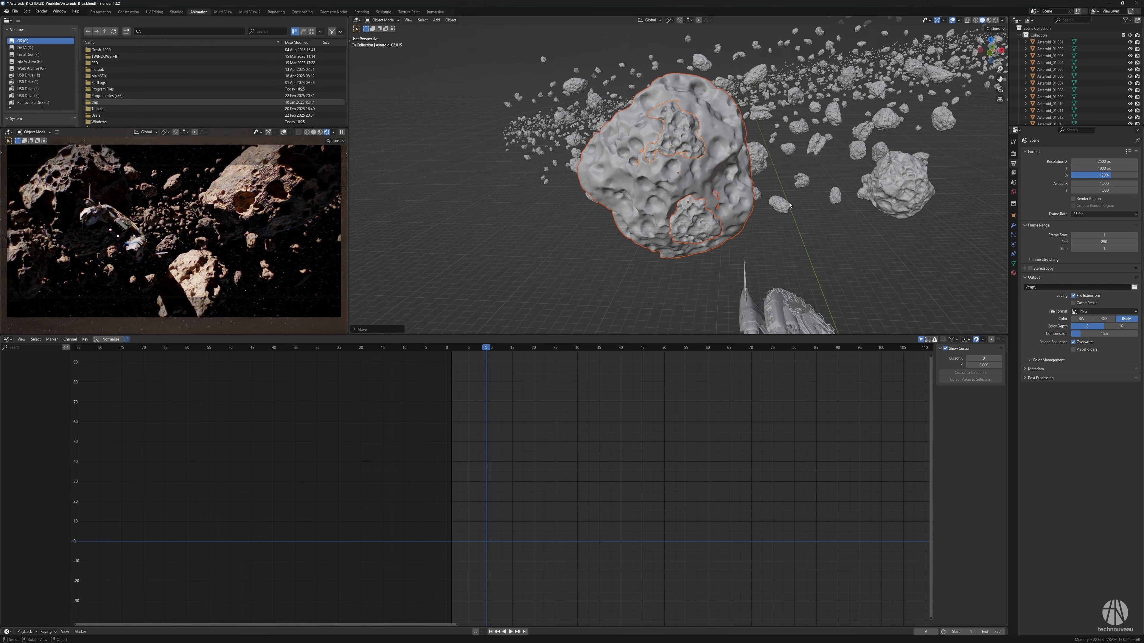
# Push the rounded asteroid beside the spaceship farther back along Y
pyautogui.moveTo(789, 205); pyautogui.dragTo(586, 284, button='middle')
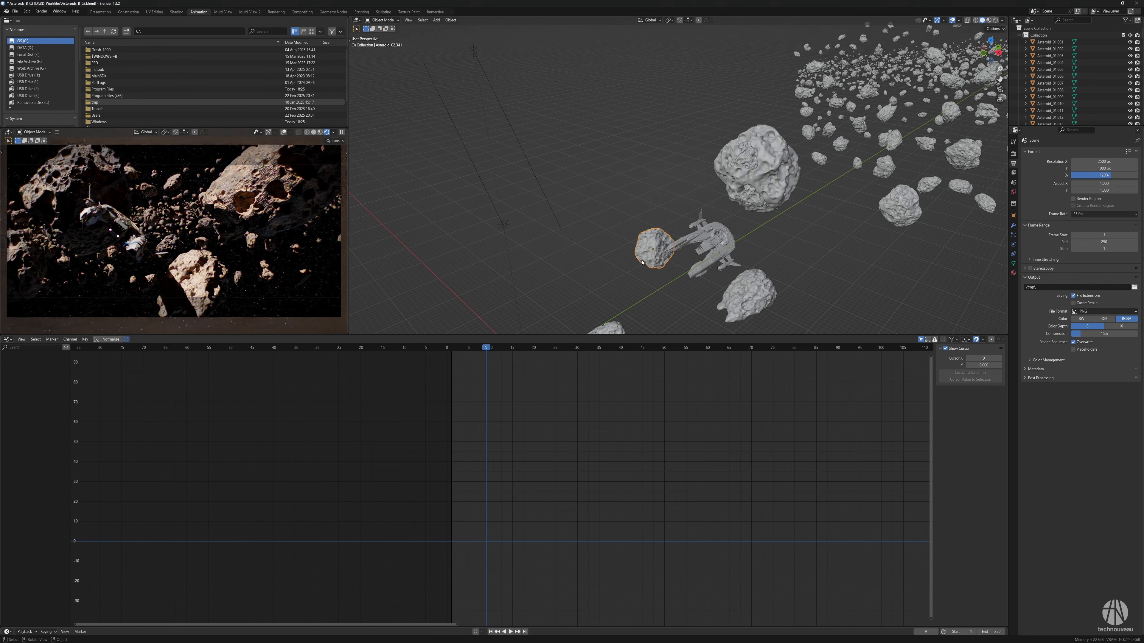
pyautogui.click(585, 284)
pyautogui.press('g')
pyautogui.press('y')
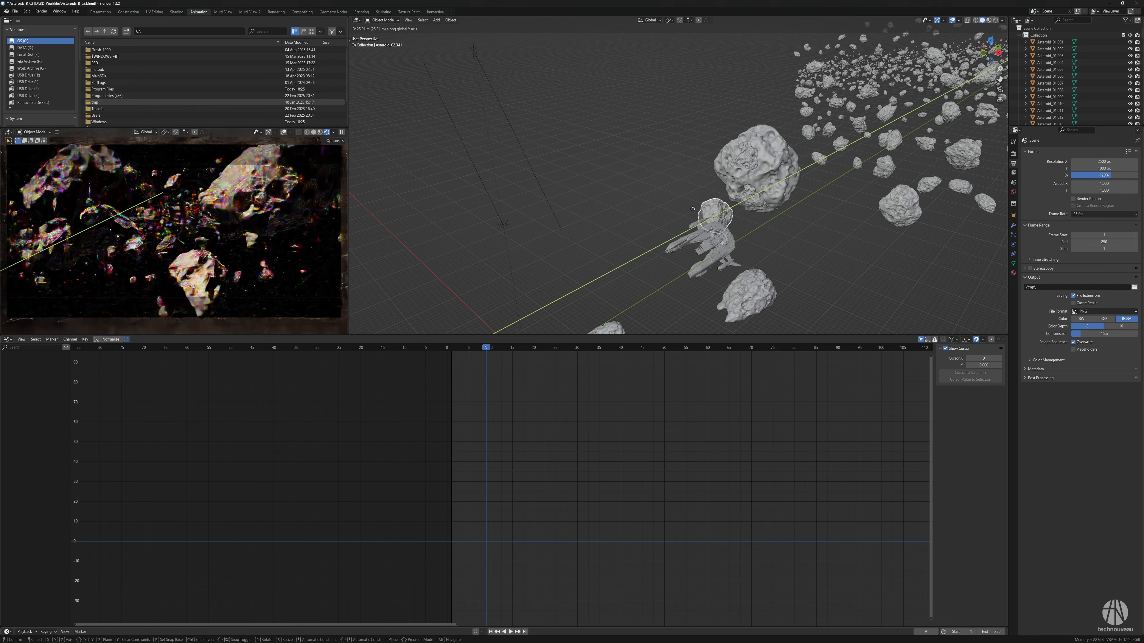
pyautogui.click(705, 245)
pyautogui.moveTo(705, 245); pyautogui.dragTo(749, 225, button='middle')
# Resize the rounded asteroid beside the spaceship and save the file
pyautogui.press('s')
pyautogui.click(733, 214)
pyautogui.hotkey('ctrl', 's')
# Enlarge an asteroid from the distant field behind the spaceship and flatten it along the global Y axis
pyautogui.scroll(-8, 818, 211)
pyautogui.scroll(4, 749, 225)
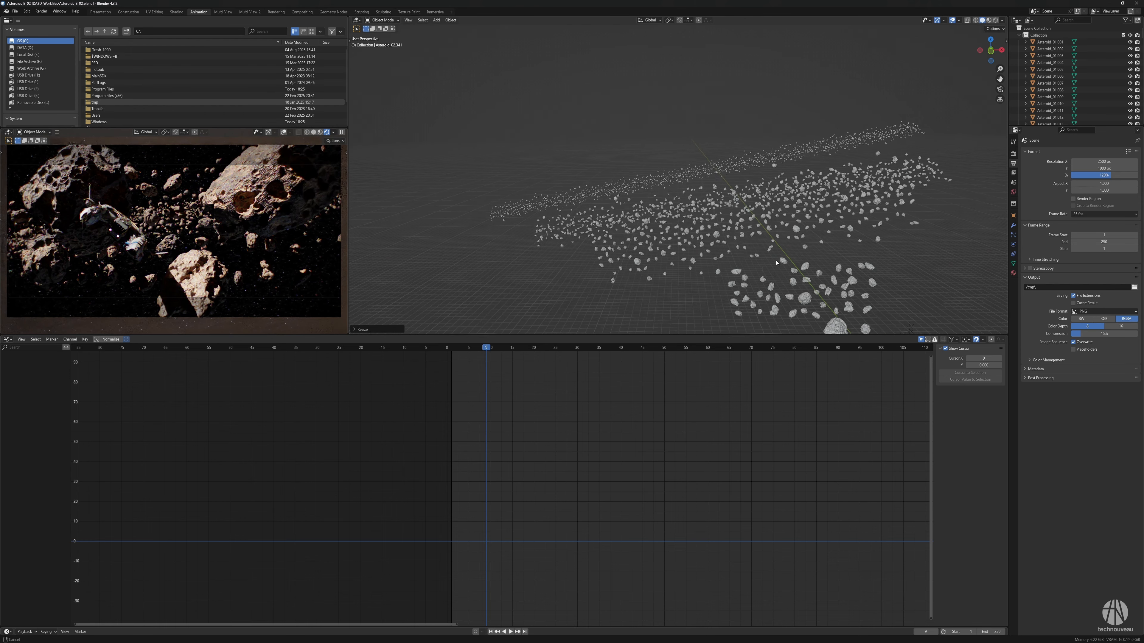
pyautogui.click(790, 289)
pyautogui.moveTo(802, 279); pyautogui.dragTo(720, 189, button='middle')
pyautogui.click(700, 171)
pyautogui.press('s')
pyautogui.press('z')
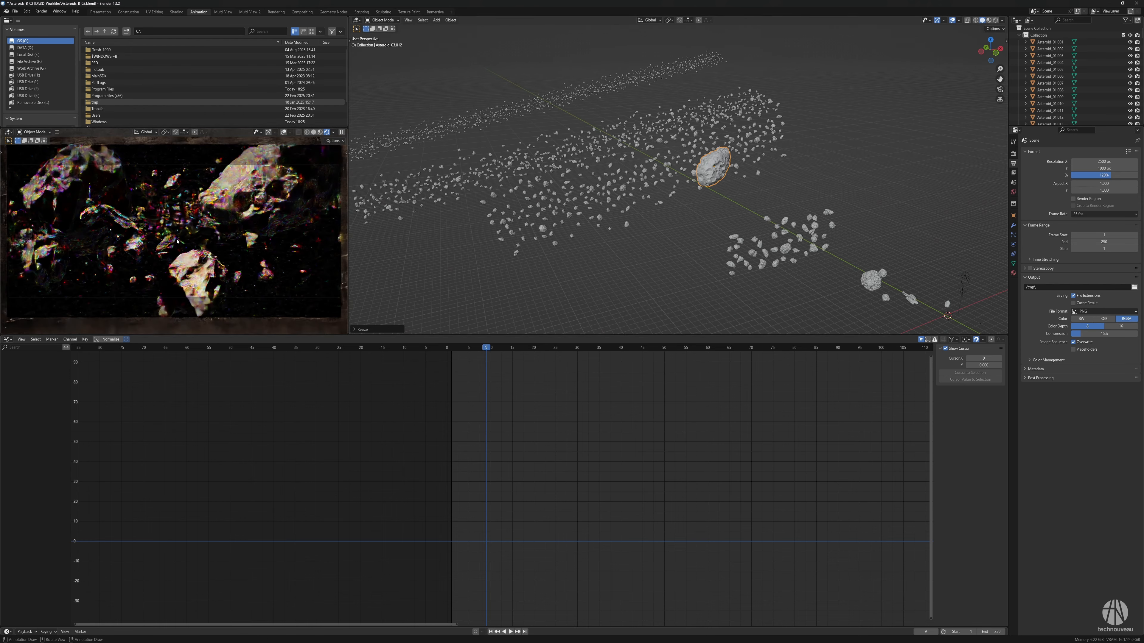
pyautogui.press('y')
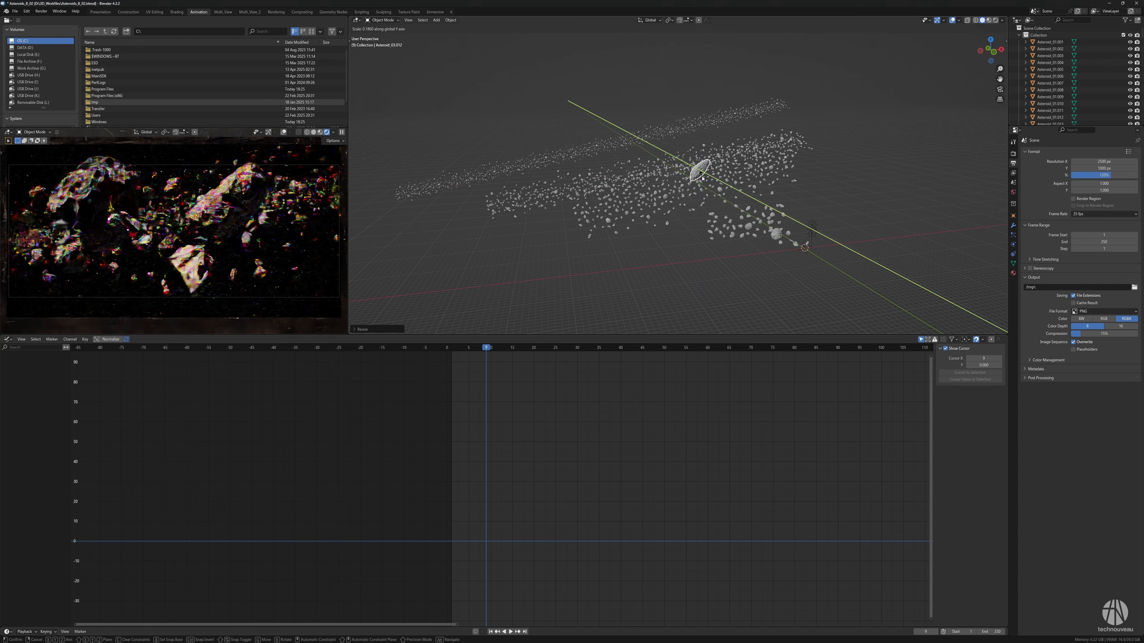
# Rotate the flattened asteroid and scale it up to a giant size
pyautogui.keyDown('alt'); pyautogui.moveTo(721, 189); pyautogui.dragTo(721, 151, button='middle'); pyautogui.keyUp('alt')
pyautogui.press('r')
pyautogui.click(720, 150)
pyautogui.press('s')
pyautogui.click(789, 230)
pyautogui.moveTo(748, 220); pyautogui.dragTo(797, 235, button='middle')
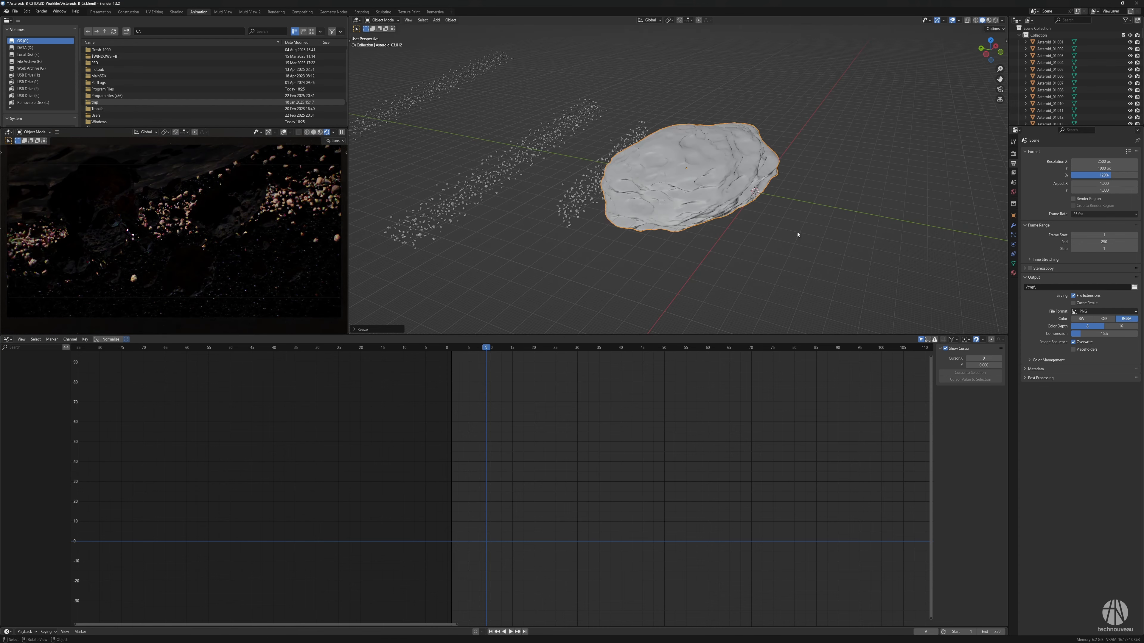
# Push the giant asteroid back along Y, scale it up further and adjust its thickness along Z
pyautogui.press('g')
pyautogui.press('y')
pyautogui.click(635, 190)
pyautogui.keyDown('shift'); pyautogui.moveTo(632, 186); pyautogui.dragTo(713, 209, button='middle'); pyautogui.keyUp('shift')
pyautogui.press('s')
pyautogui.click(756, 247)
pyautogui.press('s')
pyautogui.press('z')
pyautogui.click(680, 201)
# Reposition the giant asteroid high above and behind the asteroid field, shifting it freely and along Y and Z
pyautogui.press('g')
pyautogui.click(682, 181)
pyautogui.press('g')
pyautogui.press('y')
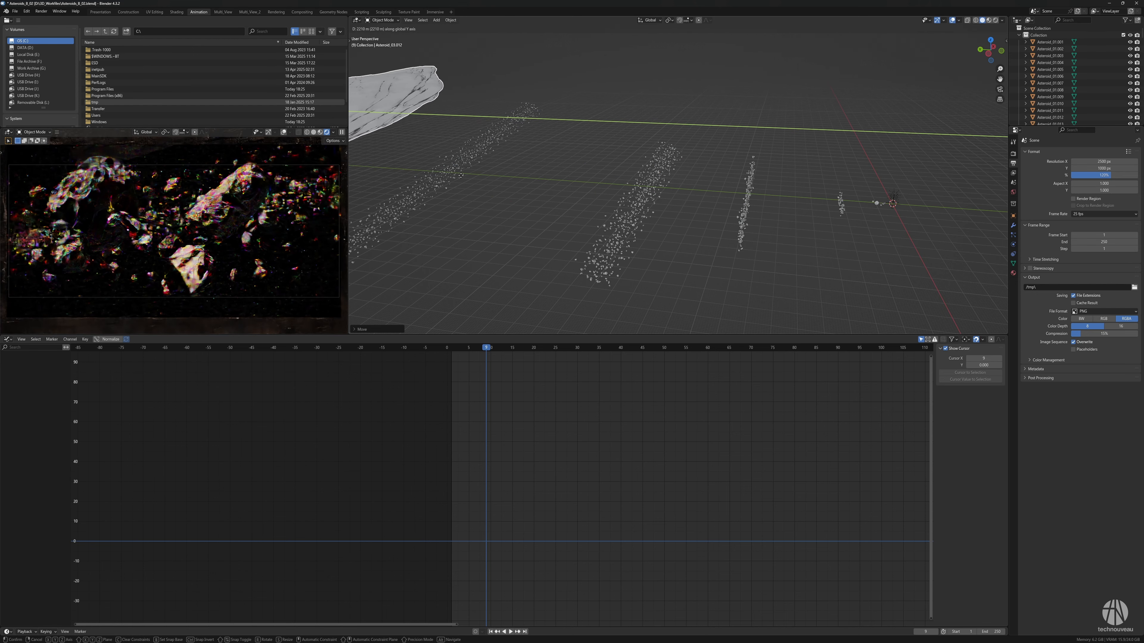
pyautogui.click(640, 189)
pyautogui.press('g')
pyautogui.press('z')
pyautogui.click(649, 180)
pyautogui.scroll(-4, 657, 193)
pyautogui.press('g')
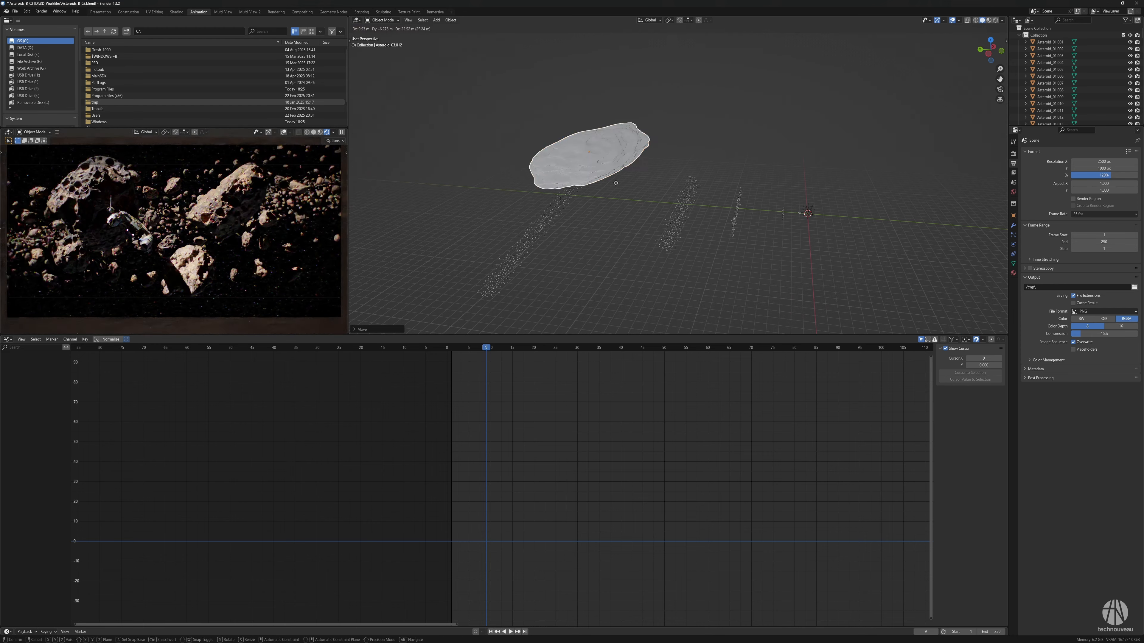
pyautogui.click(617, 104)
# Adjust the giant asteroid's placement along the global Y axis
pyautogui.moveTo(617, 103); pyautogui.dragTo(638, 161, button='middle')
pyautogui.press('g')
pyautogui.press('z')
pyautogui.press('x')
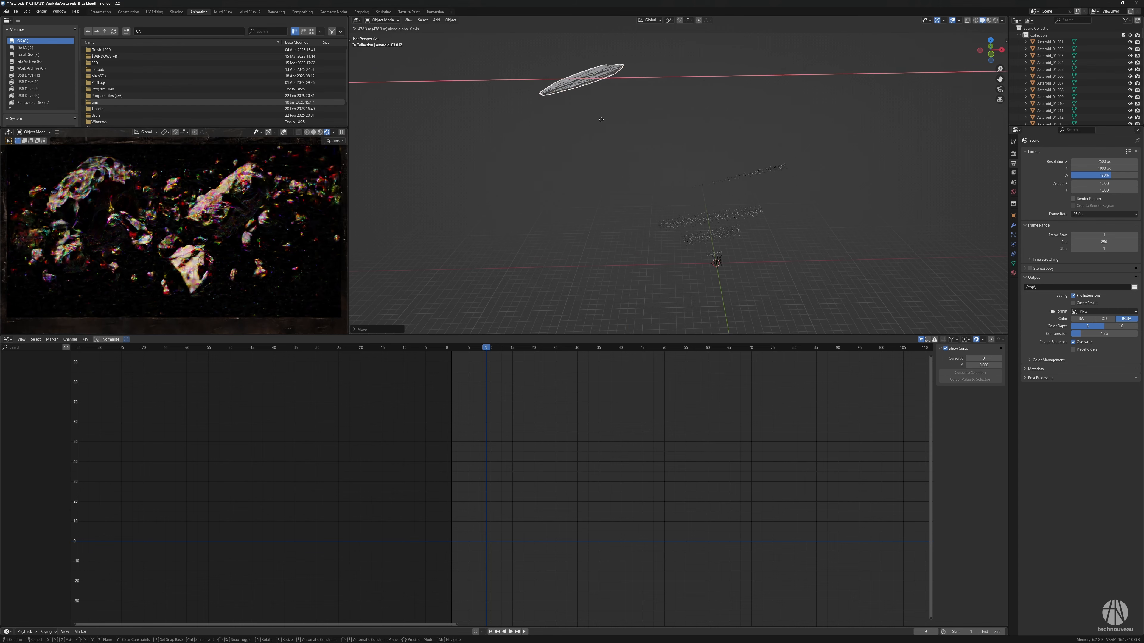
pyautogui.press('y')
pyautogui.moveTo(601, 120); pyautogui.dragTo(622, 139, button='middle')
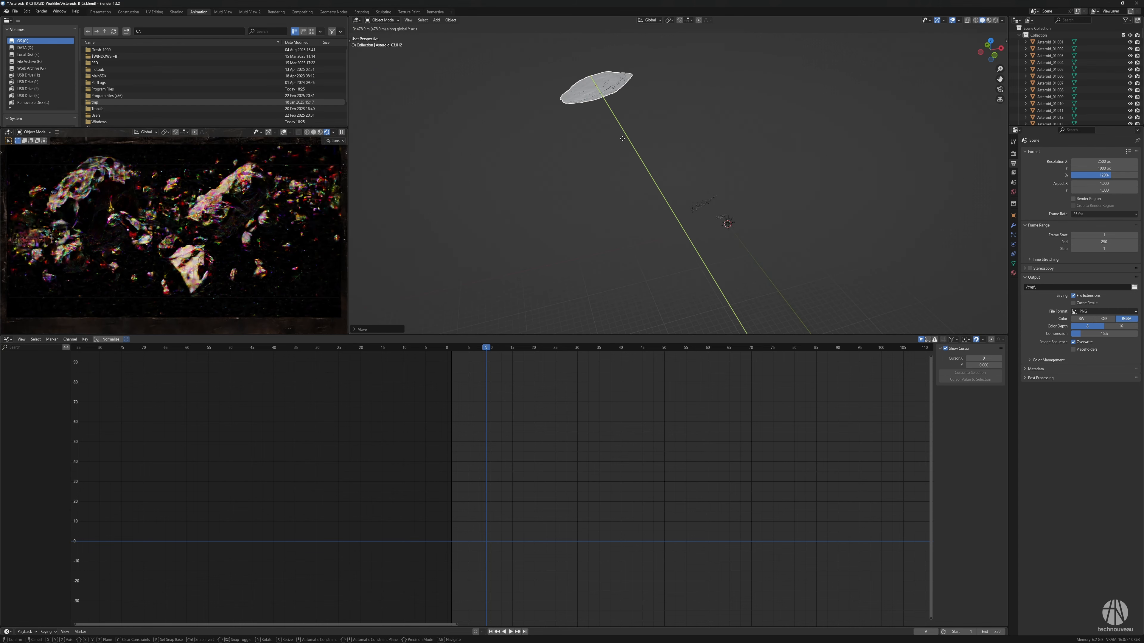
pyautogui.click(622, 139)
# Render the current frame, inspect the result and close the render window
pyautogui.press('F12')
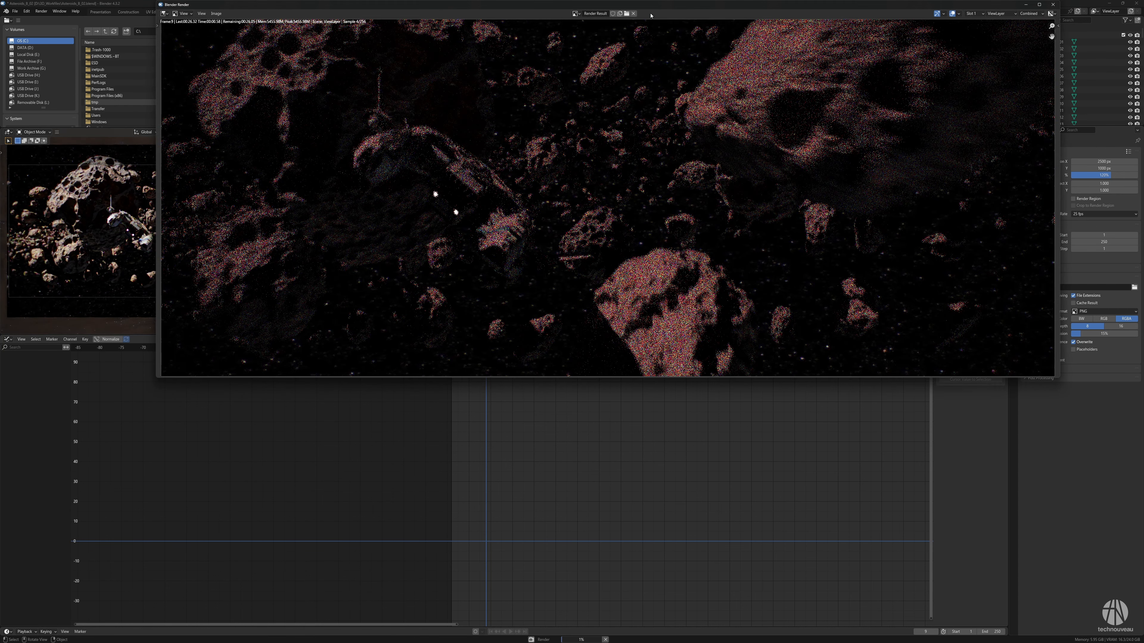
pyautogui.moveTo(651, 15); pyautogui.dragTo(615, 114)
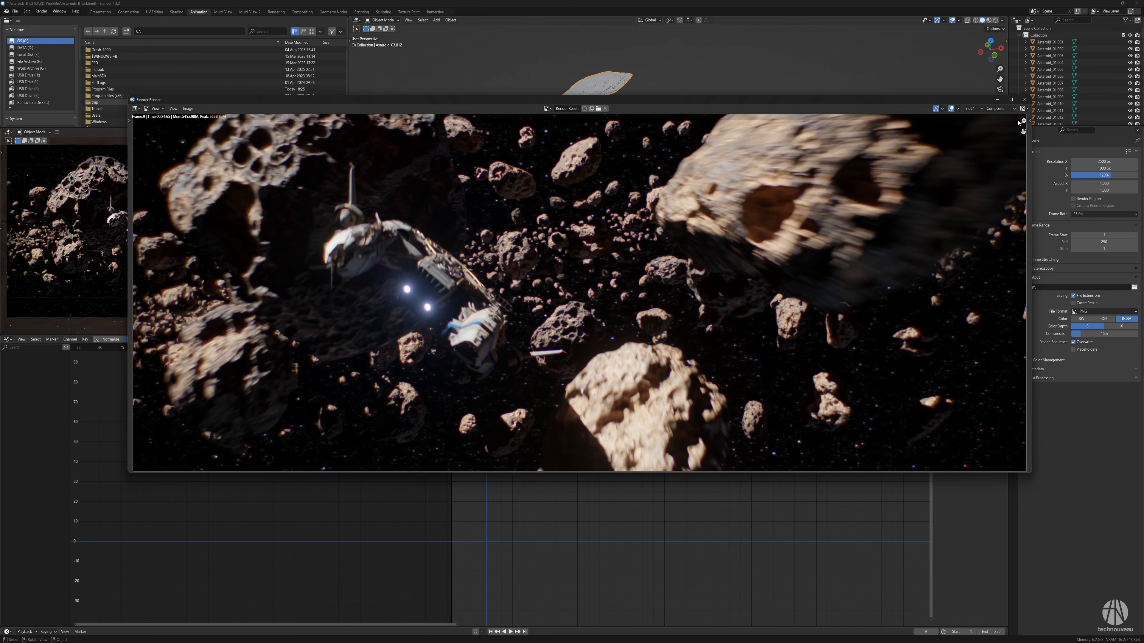
pyautogui.click(1024, 102)
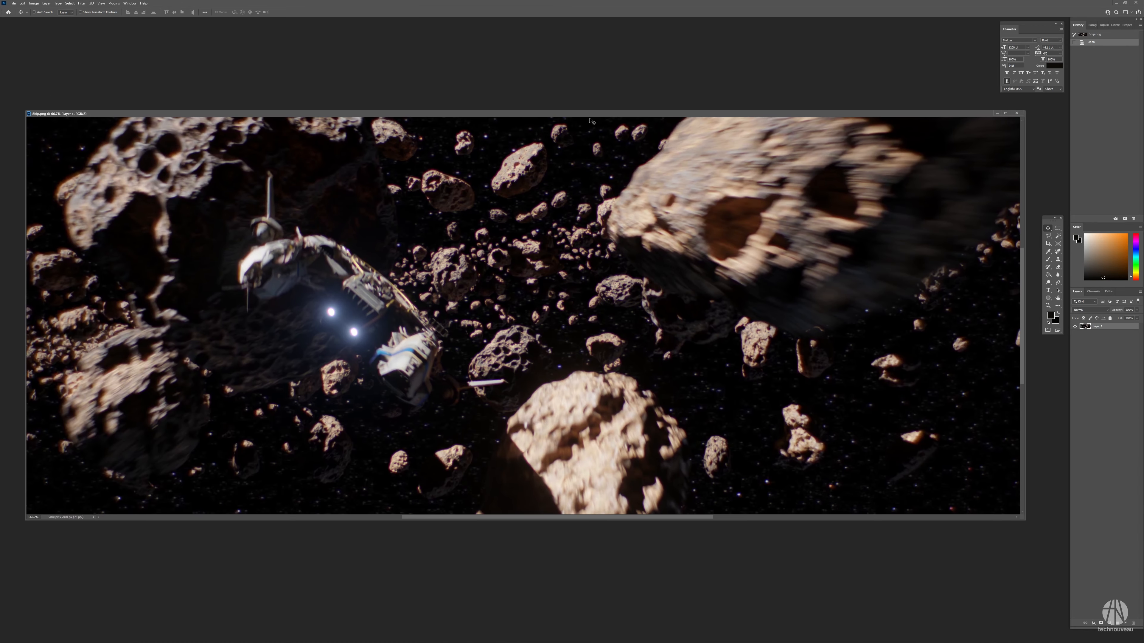
# Switch to Photoshop, duplicate the layer of Ship.png and adjust the copy's light settings with the Camera Raw Filter
pyautogui.moveTo(1109, 337); pyautogui.dragTo(1125, 623)
pyautogui.click(81, 4)
pyautogui.click(52, 48)
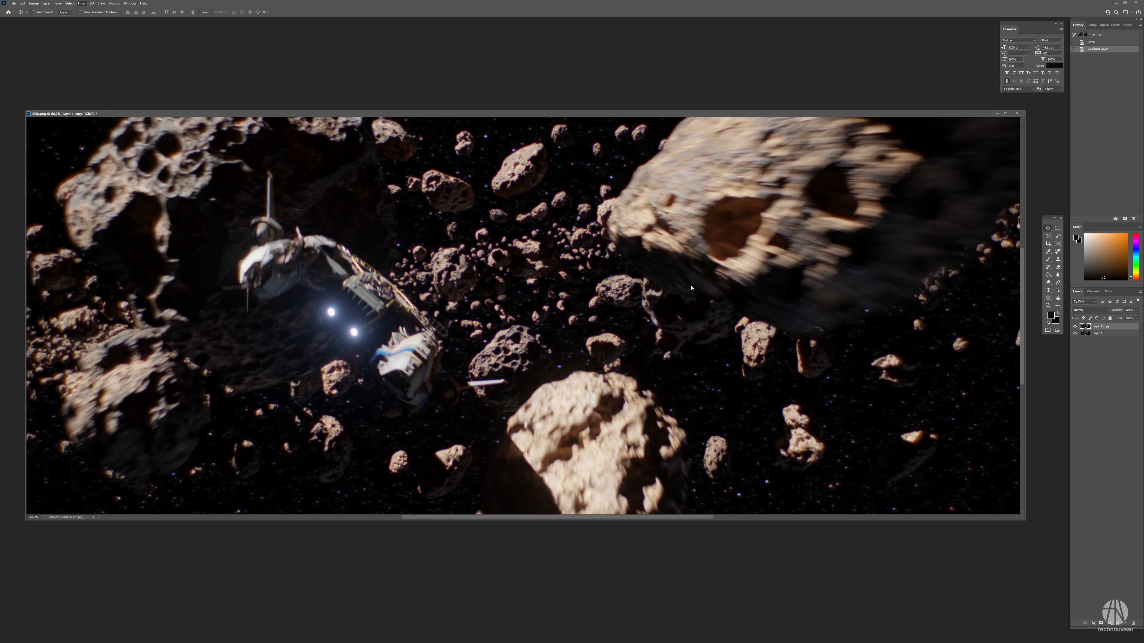
pyautogui.moveTo(1088, 100); pyautogui.dragTo(1096, 135)
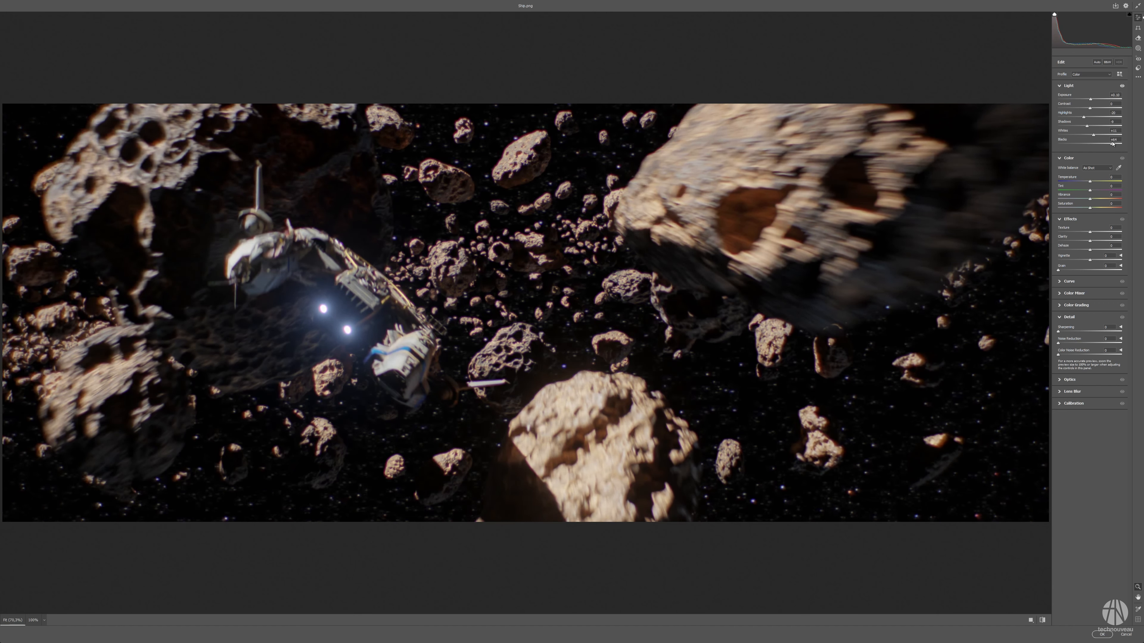
# Tune the copy's white balance, vibrance, effects and sharpening in Camera Raw and apply the filter
pyautogui.click(1089, 181)
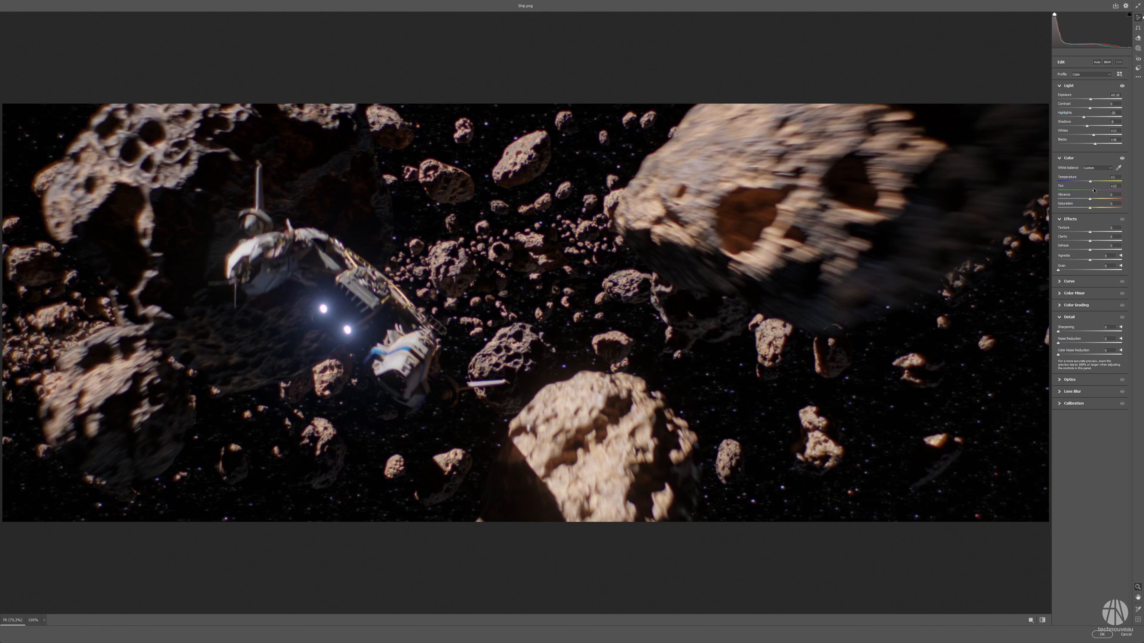
pyautogui.moveTo(1105, 201); pyautogui.dragTo(1101, 202)
pyautogui.moveTo(1090, 241)
pyautogui.mouseDown()
pyautogui.moveTo(1075, 244)
pyautogui.moveTo(1092, 245)
pyautogui.moveTo(1086, 259)
pyautogui.mouseUp()
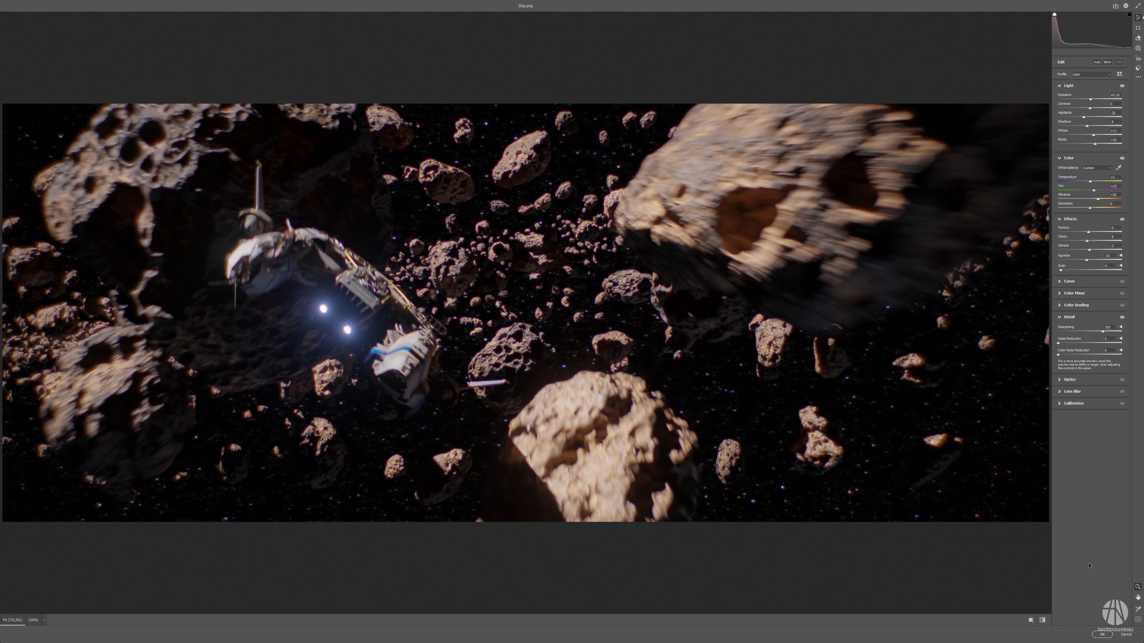
pyautogui.click(1101, 634)
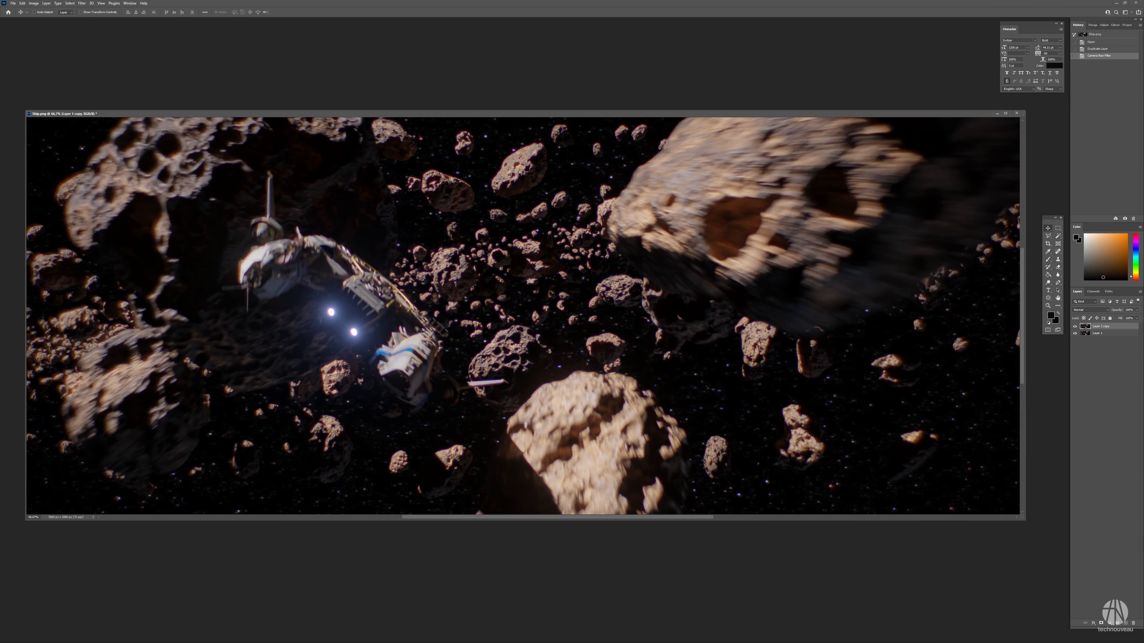
# Bring the grey grain texture into Ship.png as a new layer and scale and move it to cover the whole image
pyautogui.moveTo(339, 174); pyautogui.dragTo(248, 205)
pyautogui.hotkey('ctrl', 't')
pyautogui.moveTo(295, 268); pyautogui.dragTo(990, 432)
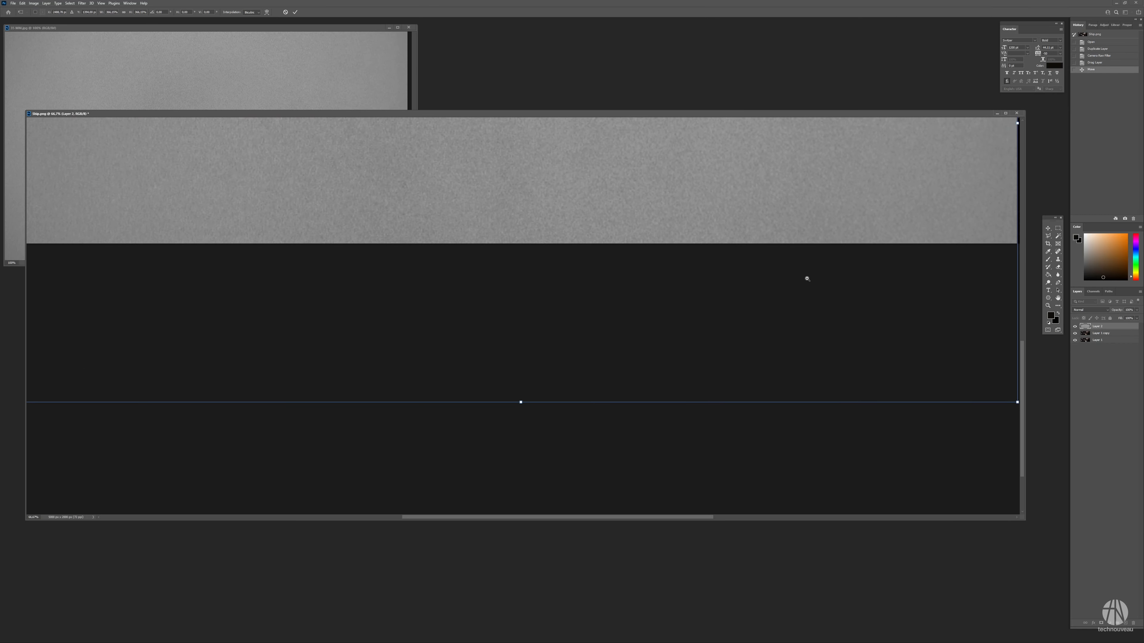
pyautogui.keyDown('alt'); pyautogui.scroll(-1, 807, 278); pyautogui.keyUp('alt')
pyautogui.moveTo(807, 279); pyautogui.dragTo(743, 351)
pyautogui.press('Return')
pyautogui.hotkey('ctrl', 't')
pyautogui.moveTo(900, 444); pyautogui.dragTo(906, 447)
pyautogui.press('Return')
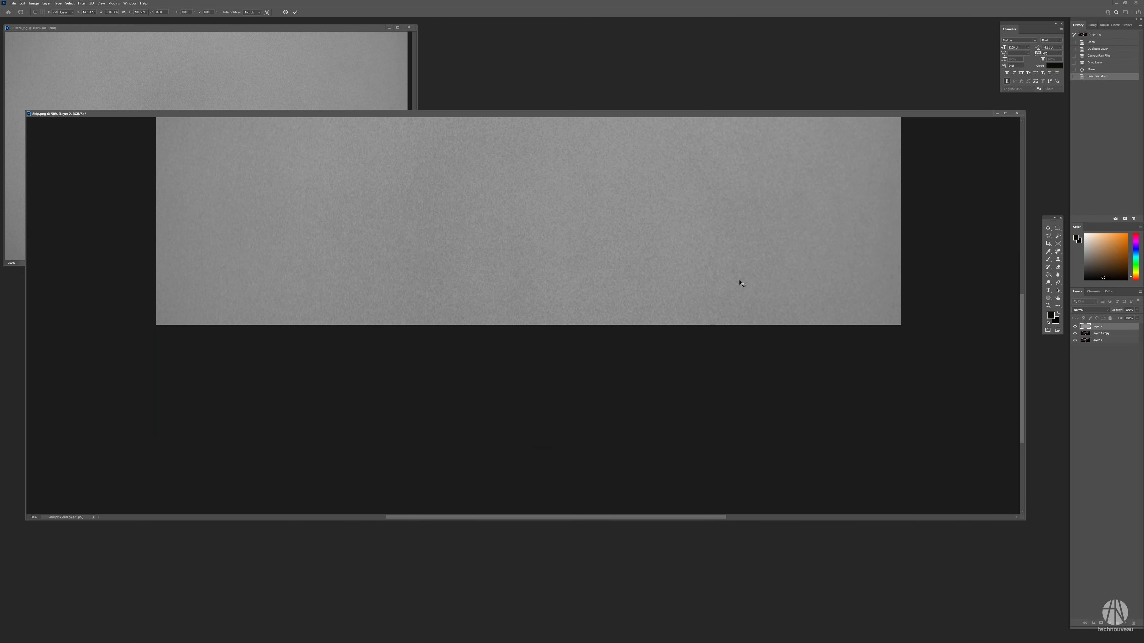
# Sharpen the grain layer with Unsharp Mask, set its blend mode to Overlay and compare the image with and without it
pyautogui.click(82, 3)
pyautogui.moveTo(68, 113)
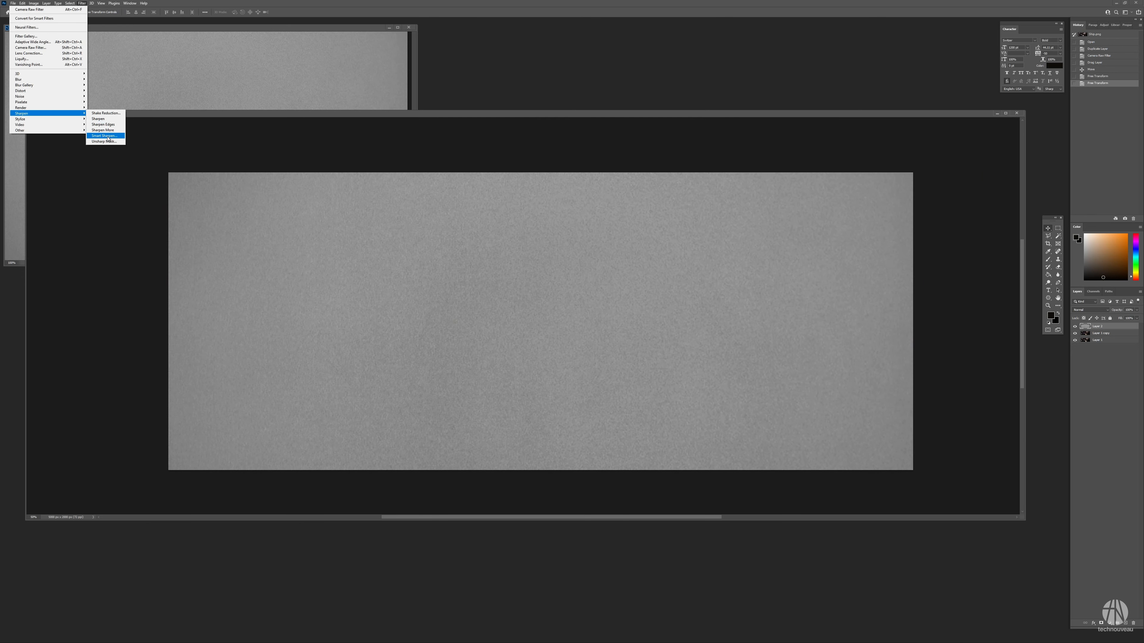
pyautogui.click(106, 141)
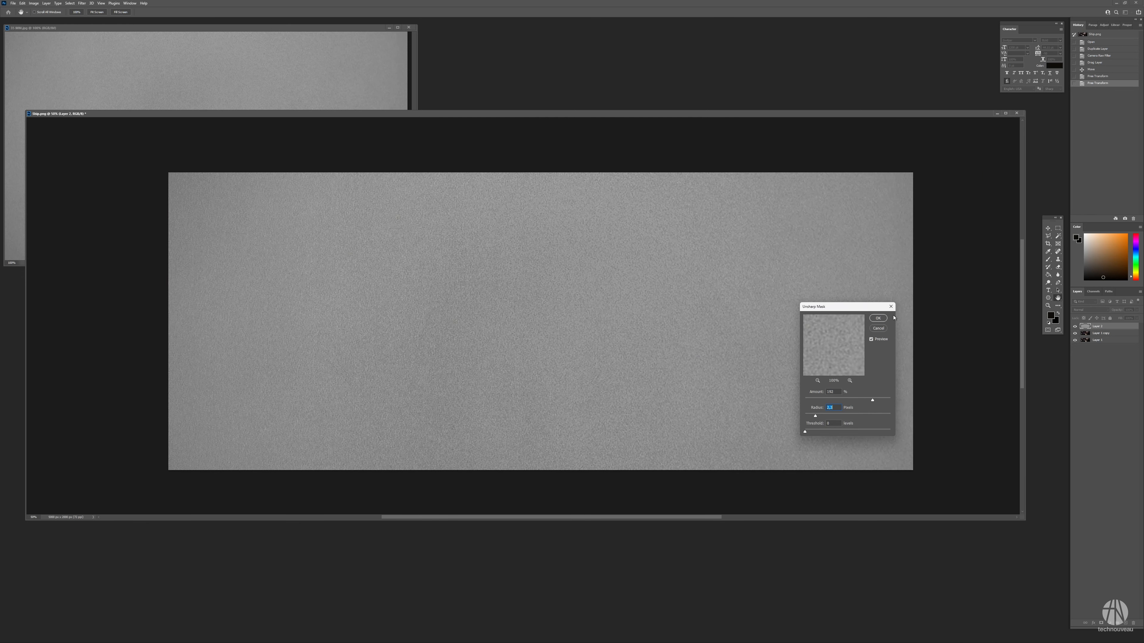
pyautogui.click(878, 318)
pyautogui.click(1090, 310)
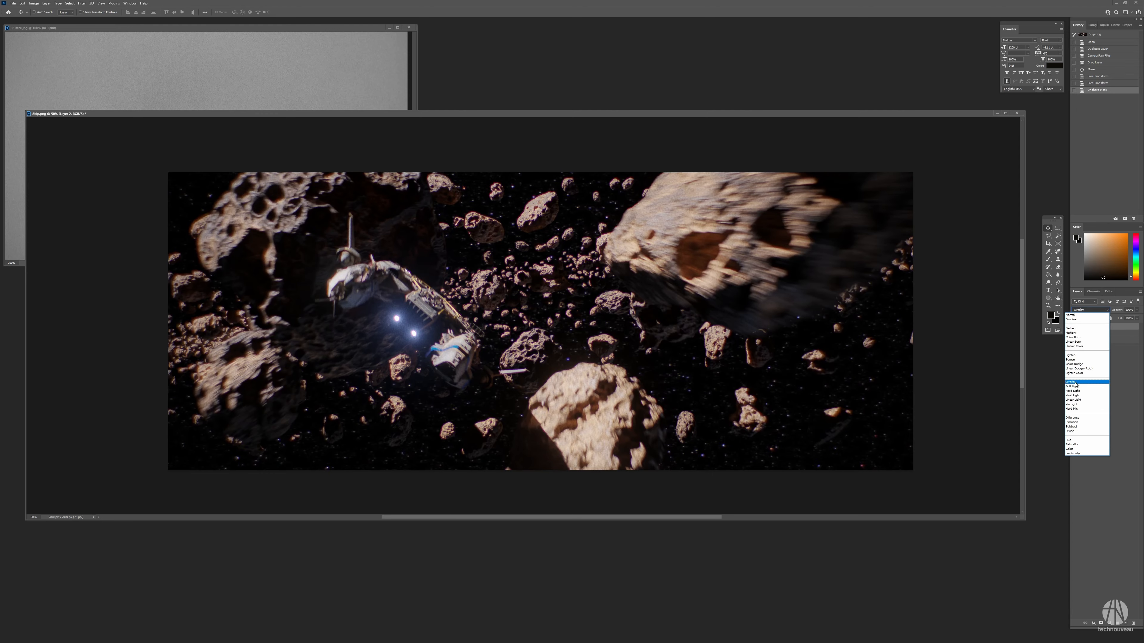
pyautogui.click(1071, 381)
pyautogui.click(1074, 326)
pyautogui.click(1075, 326)
pyautogui.hotkey('ctrl', 'l')
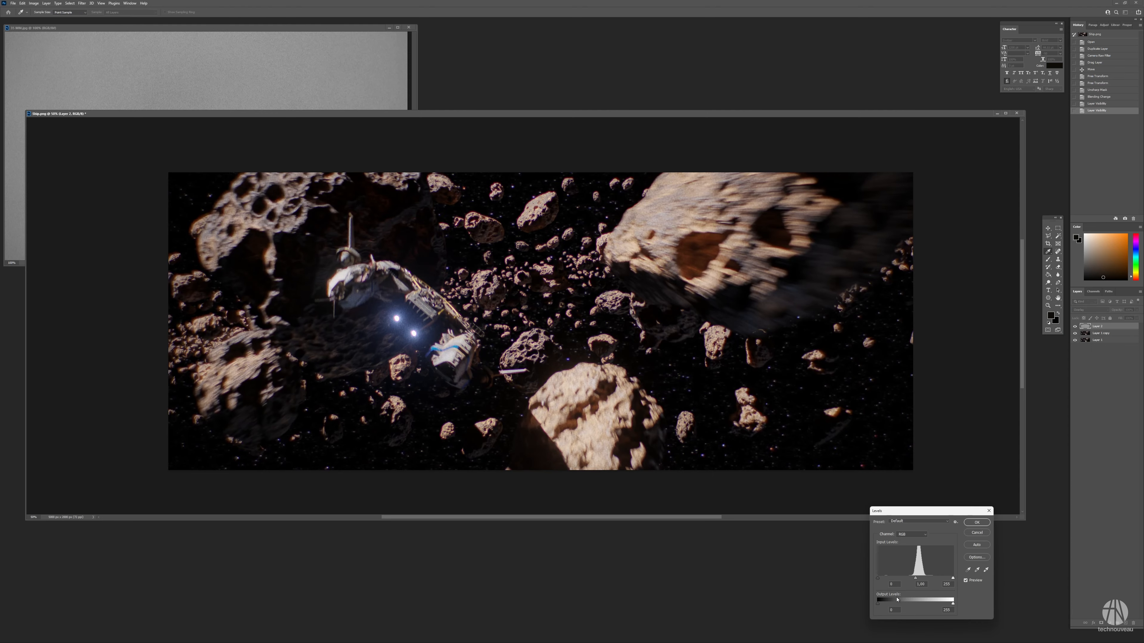
pyautogui.moveTo(915, 578)
pyautogui.mouseDown()
pyautogui.moveTo(899, 578)
pyautogui.moveTo(911, 578)
pyautogui.mouseUp()
pyautogui.click(977, 532)
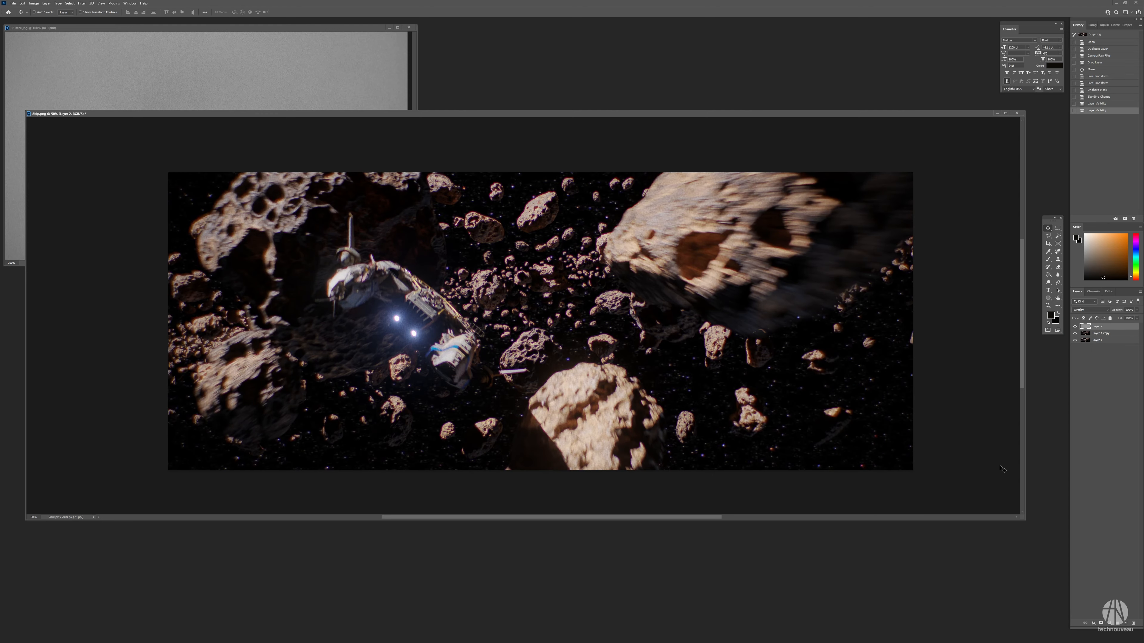
# Lower the grain layer's fill opacity, compare the image with and without it and check the result full screen
pyautogui.click(1075, 326)
pyautogui.click(1075, 326)
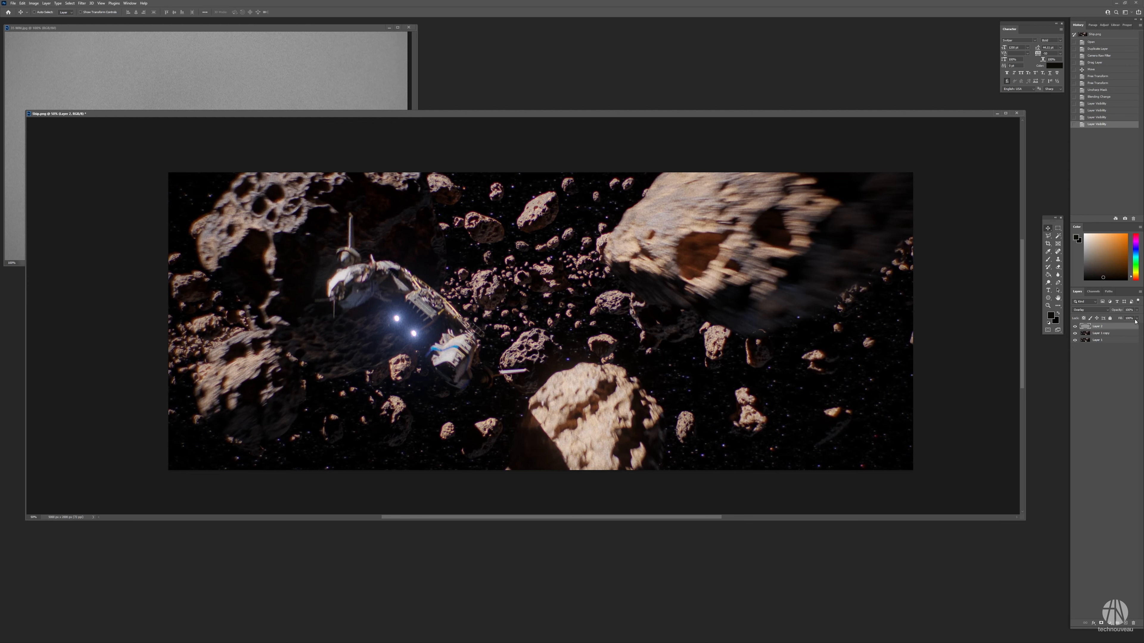
pyautogui.moveTo(1125, 326); pyautogui.dragTo(1120, 326)
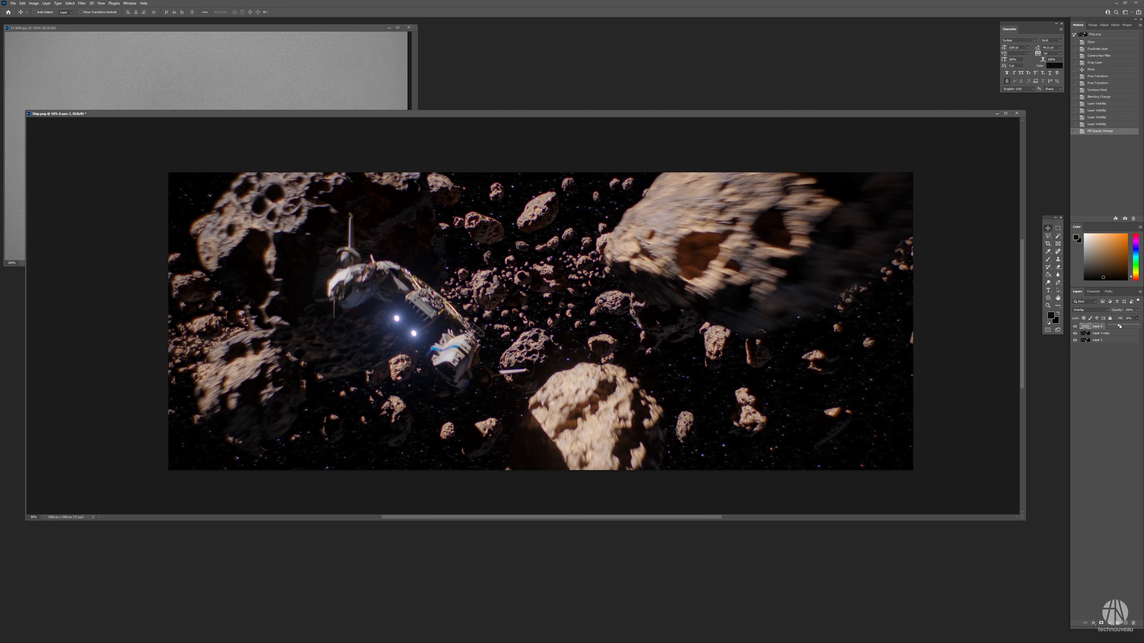
pyautogui.click(1075, 326)
pyautogui.click(1075, 326)
pyautogui.hotkey('ctrl', '0')
pyautogui.press('f')
pyautogui.press('f')
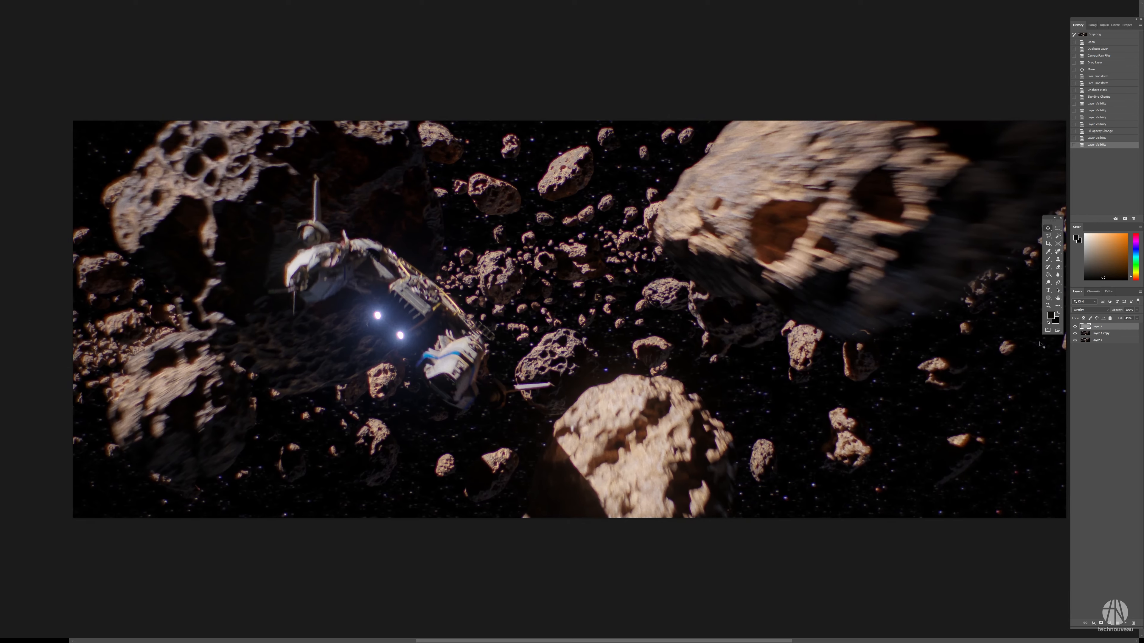
pyautogui.press('f')
# Bring the blue lens flare image into Ship.png as a new layer and set its blend mode to Screen
pyautogui.moveTo(472, 219); pyautogui.dragTo(821, 282)
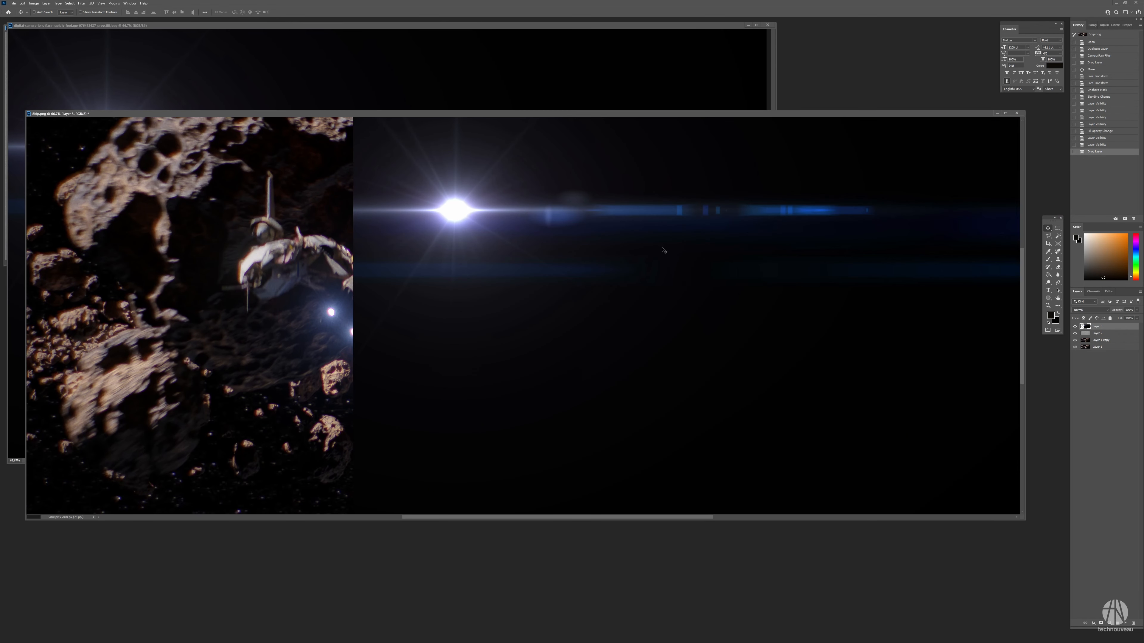
pyautogui.moveTo(663, 250); pyautogui.dragTo(576, 311)
pyautogui.hotkey('ctrl', 't')
pyautogui.rightClick(520, 293)
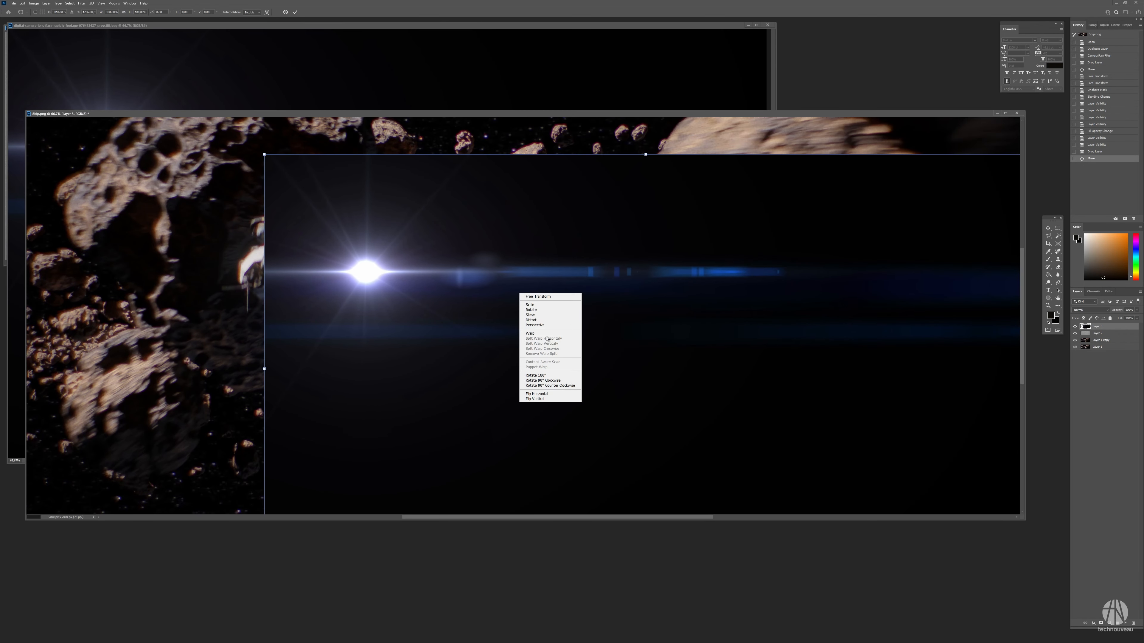
pyautogui.press('Escape')
pyautogui.press('Escape')
pyautogui.click(1090, 310)
pyautogui.click(1077, 361)
pyautogui.keyDown('alt'); pyautogui.scroll(-2, 707, 307); pyautogui.keyUp('alt')
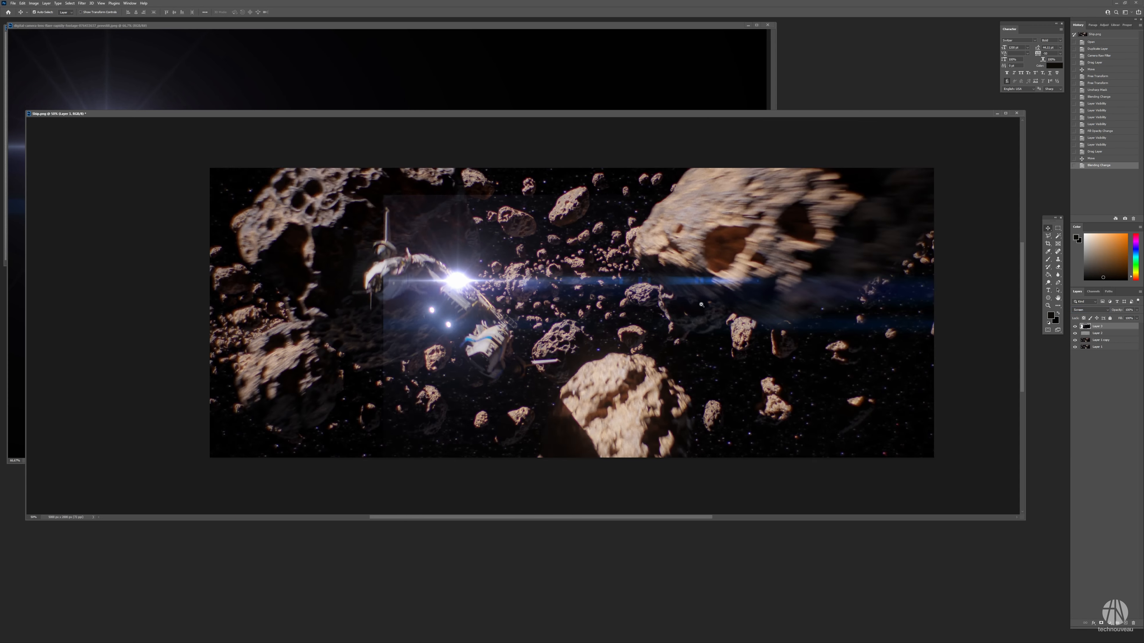
# Shrink the lens flare, erase its hard edges and place it over the ship's lower engine light
pyautogui.hotkey('ctrl', 't')
pyautogui.keyDown('alt'); pyautogui.moveTo(864, 229); pyautogui.dragTo(786, 273); pyautogui.keyUp('alt')
pyautogui.press('Return')
pyautogui.press('e')
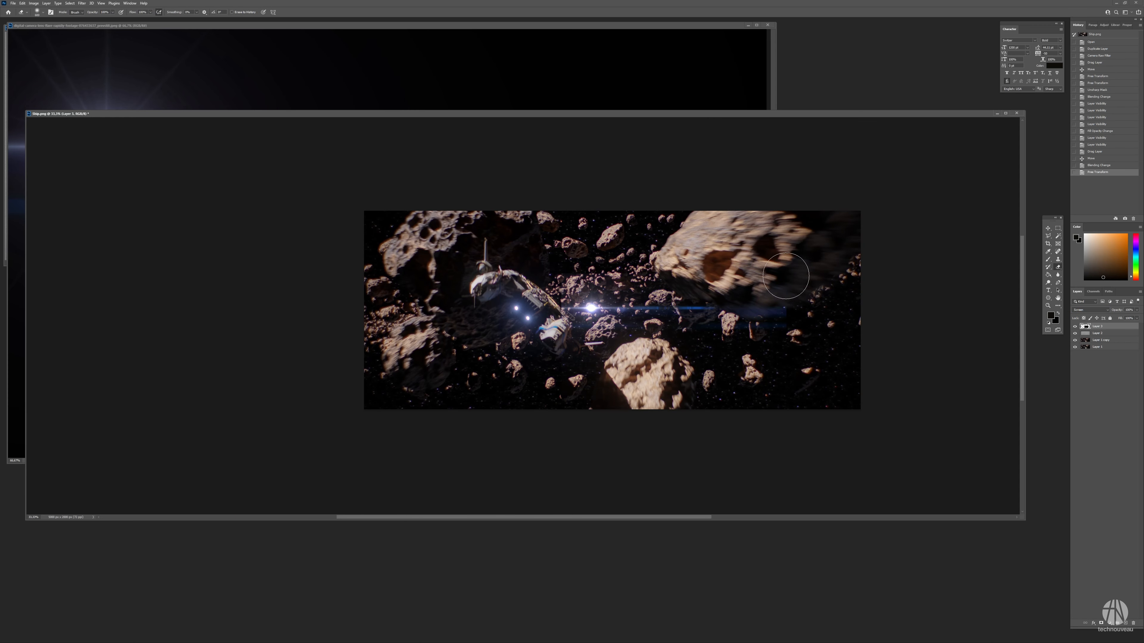
pyautogui.moveTo(767, 369); pyautogui.dragTo(769, 374)
pyautogui.press('v')
pyautogui.moveTo(769, 374); pyautogui.dragTo(707, 388)
pyautogui.press('e')
pyautogui.moveTo(487, 301); pyautogui.dragTo(485, 352)
# Duplicate the lens flare, transform the copy and align it with the engine light so the streak extends both ways
pyautogui.press('v')
pyautogui.moveTo(546, 288)
pyautogui.keyDown('alt'); pyautogui.mouseDown()
pyautogui.moveTo(508, 288)
pyautogui.moveTo(602, 446)
pyautogui.moveTo(647, 420)
pyautogui.mouseUp(); pyautogui.keyUp('alt')
pyautogui.hotkey('ctrl', 't')
pyautogui.press('Return')
pyautogui.keyDown('alt'); pyautogui.scroll(2, 517, 332); pyautogui.keyUp('alt')
pyautogui.moveTo(634, 377); pyautogui.dragTo(598, 338)
# Erase the unwanted edges of the flare copy, merge it with the original flare and fine-tune the position
pyautogui.press('e')
pyautogui.moveTo(496, 273); pyautogui.dragTo(527, 257)
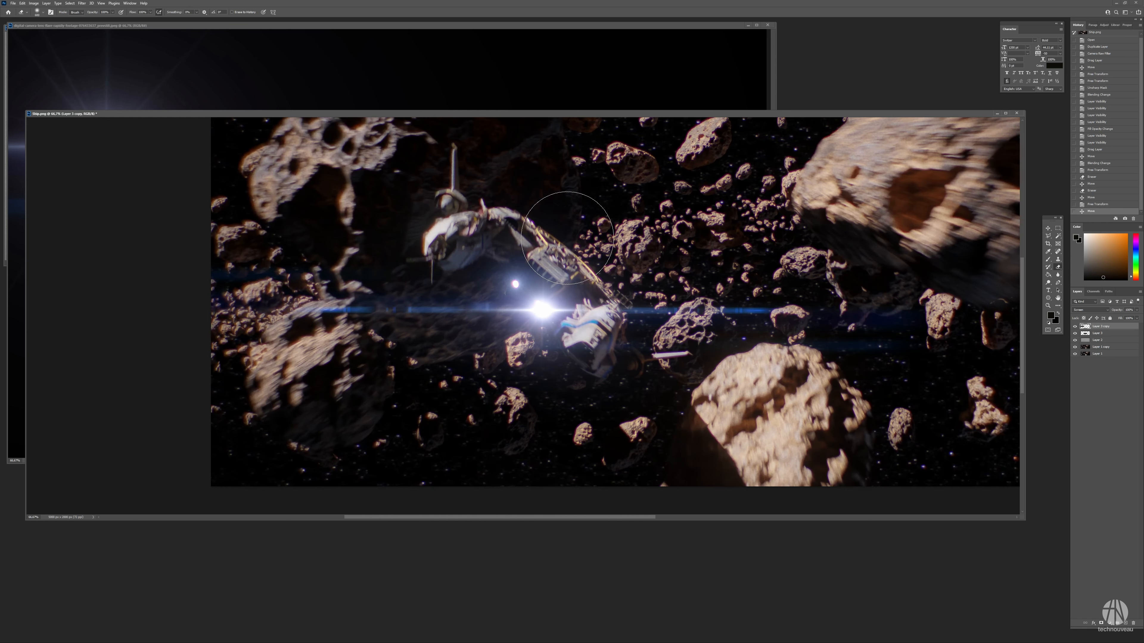
pyautogui.moveTo(609, 373); pyautogui.dragTo(548, 354)
pyautogui.hotkey('ctrl', 'e')
pyautogui.press('v')
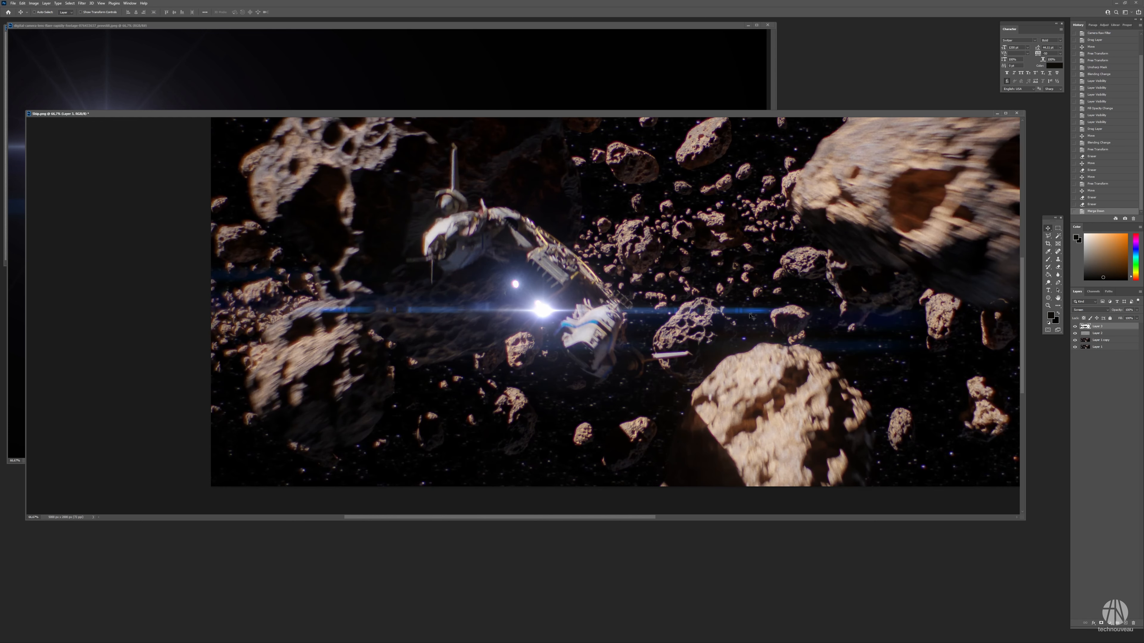
pyautogui.moveTo(774, 350); pyautogui.dragTo(770, 343)
# Select the flare's right-hand streak with a rectangular marquee, stretch it wider and deselect
pyautogui.keyDown('alt'); pyautogui.scroll(-2, 770, 344); pyautogui.keyUp('alt')
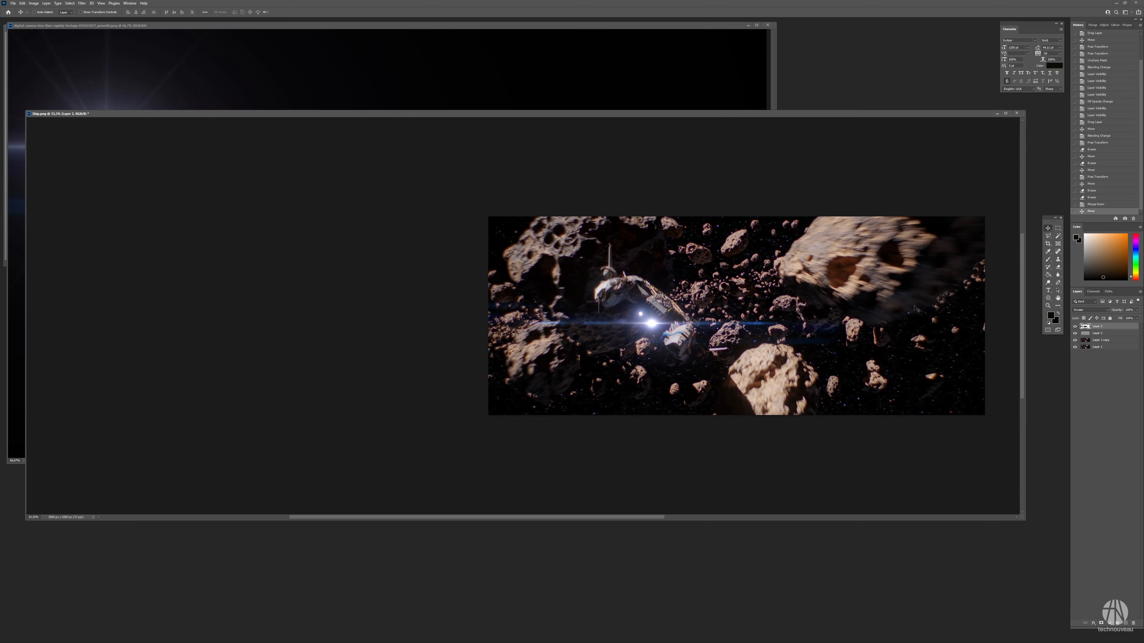
pyautogui.press('m')
pyautogui.hotkey('ctrl', 't')
pyautogui.keyDown('ctrl'); pyautogui.hscroll(5, 739, 336); pyautogui.keyUp('ctrl')
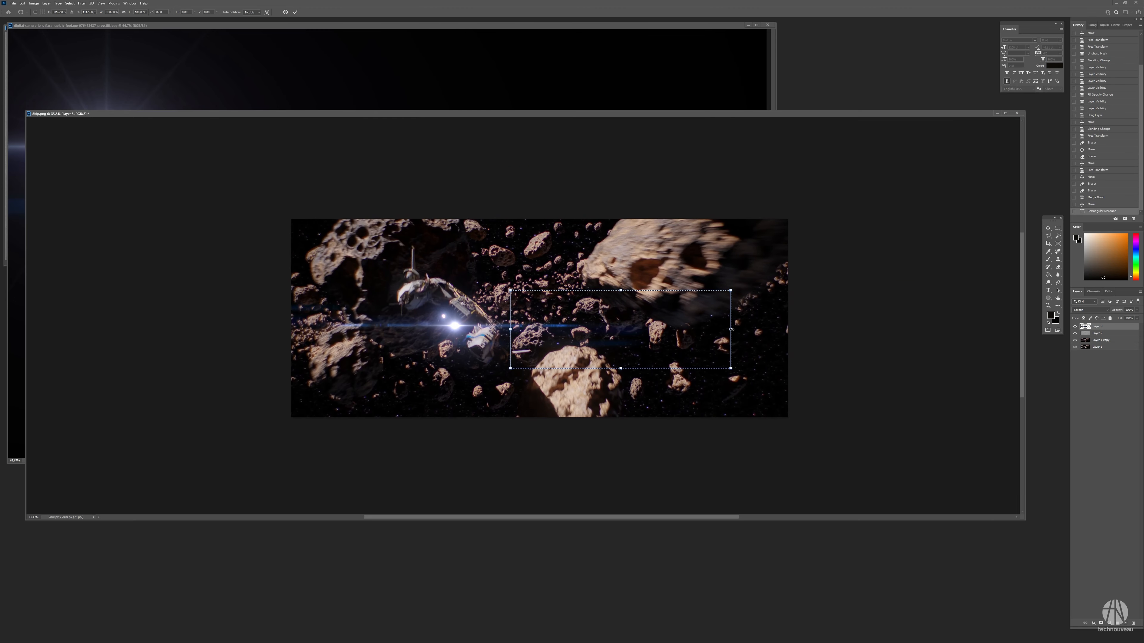
pyautogui.moveTo(739, 336); pyautogui.dragTo(943, 337)
pyautogui.press('Return')
pyautogui.hotkey('ctrl', 'd')
# Scale down the merged lens flare and keep it centred on the ship's engine light
pyautogui.press('v')
pyautogui.moveTo(621, 345)
pyautogui.mouseDown()
pyautogui.moveTo(616, 364)
pyautogui.moveTo(611, 340)
pyautogui.moveTo(621, 345)
pyautogui.mouseUp()
pyautogui.hotkey('ctrl', 't')
pyautogui.keyDown('alt'); pyautogui.moveTo(789, 236); pyautogui.dragTo(618, 306); pyautogui.keyUp('alt')
pyautogui.press('Return')
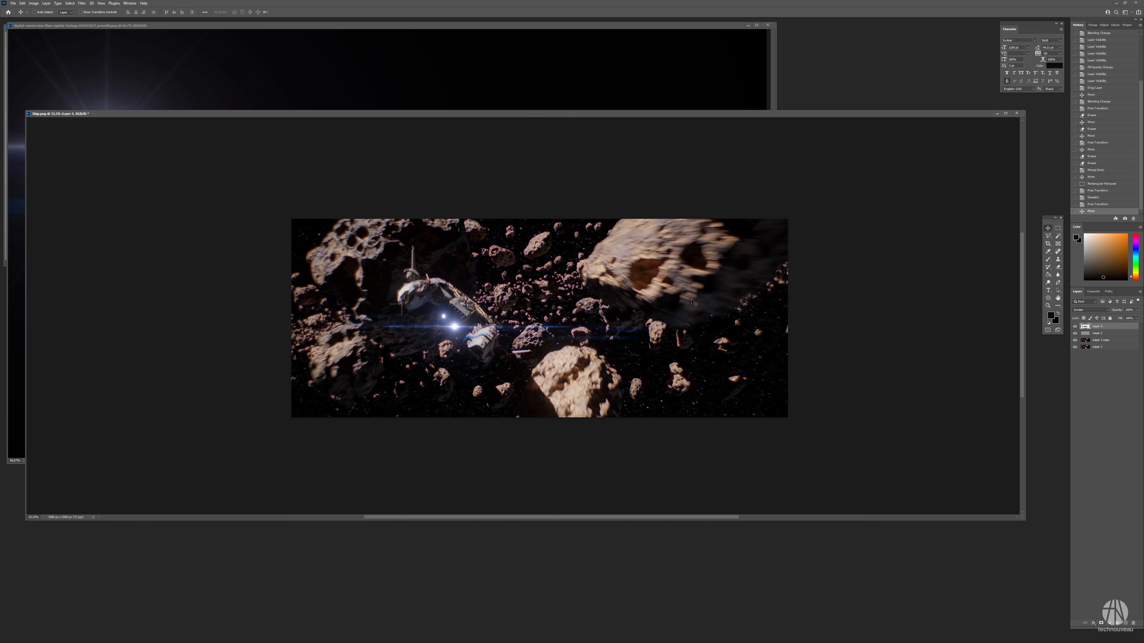
# Select the flare's right-hand streak again with a rectangular marquee and stretch it out to the image's right edge
pyautogui.press('m')
pyautogui.moveTo(541, 284); pyautogui.dragTo(685, 377)
pyautogui.hotkey('ctrl', 't')
pyautogui.moveTo(686, 331); pyautogui.dragTo(768, 330)
pyautogui.press('Return')
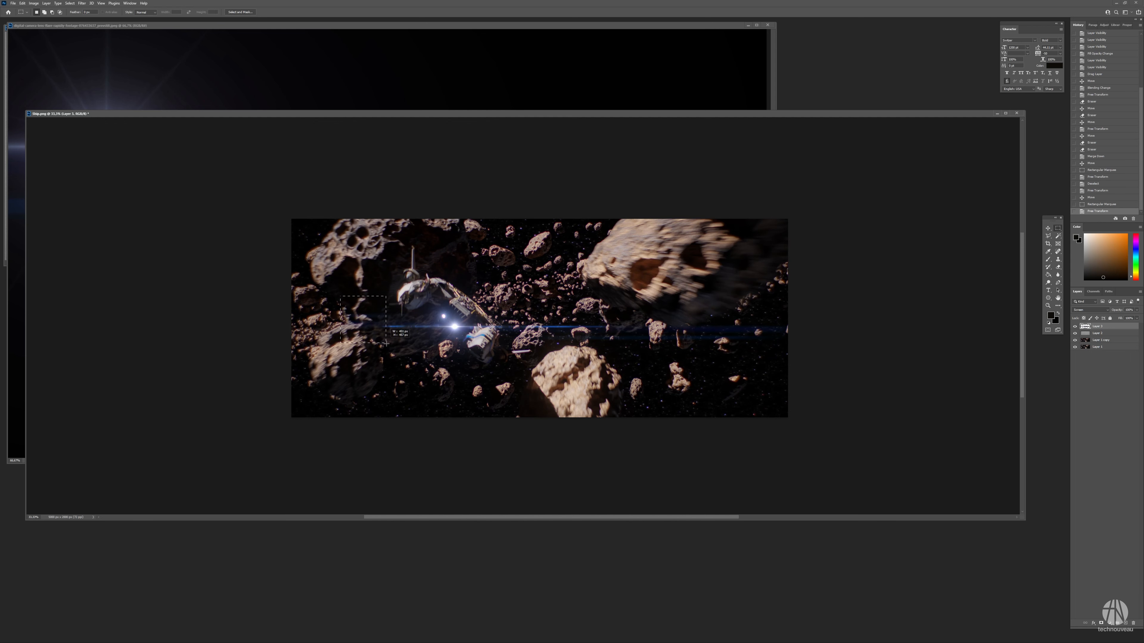
# Select the flare's left-hand streak, stretch it past the image's left side, deselect and nudge the flare onto the engine light
pyautogui.moveTo(340, 296); pyautogui.dragTo(398, 360)
pyautogui.hotkey('ctrl', 't')
pyautogui.moveTo(340, 329); pyautogui.dragTo(174, 329)
pyautogui.press('Return')
pyautogui.hotkey('ctrl', 'd')
pyautogui.press('v')
pyautogui.keyDown('alt'); pyautogui.scroll(1, 473, 340); pyautogui.keyUp('alt')
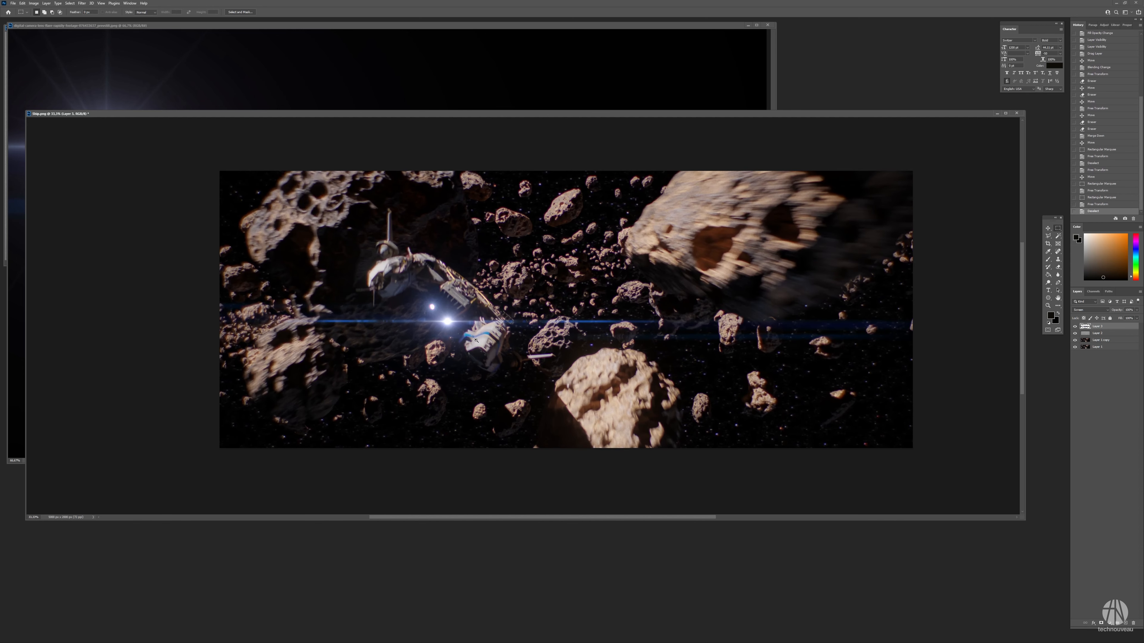
pyautogui.moveTo(492, 334); pyautogui.dragTo(492, 334)
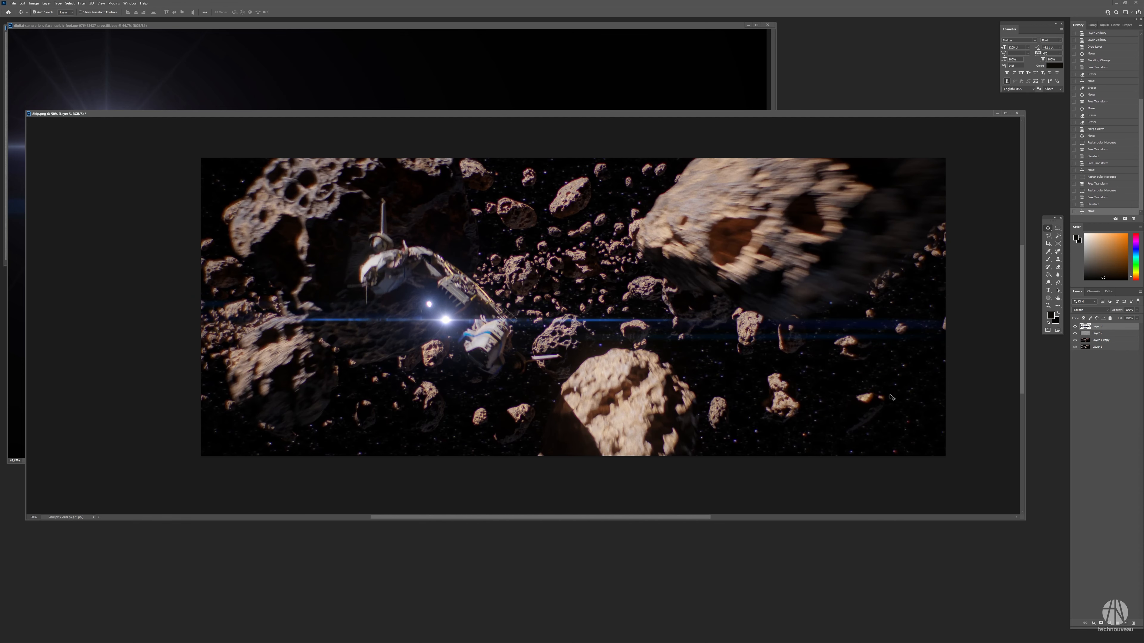
# Darken the lens flare layer's midtones with a Levels adjustment
pyautogui.hotkey('ctrl', 'l')
pyautogui.moveTo(915, 578); pyautogui.dragTo(920, 579)
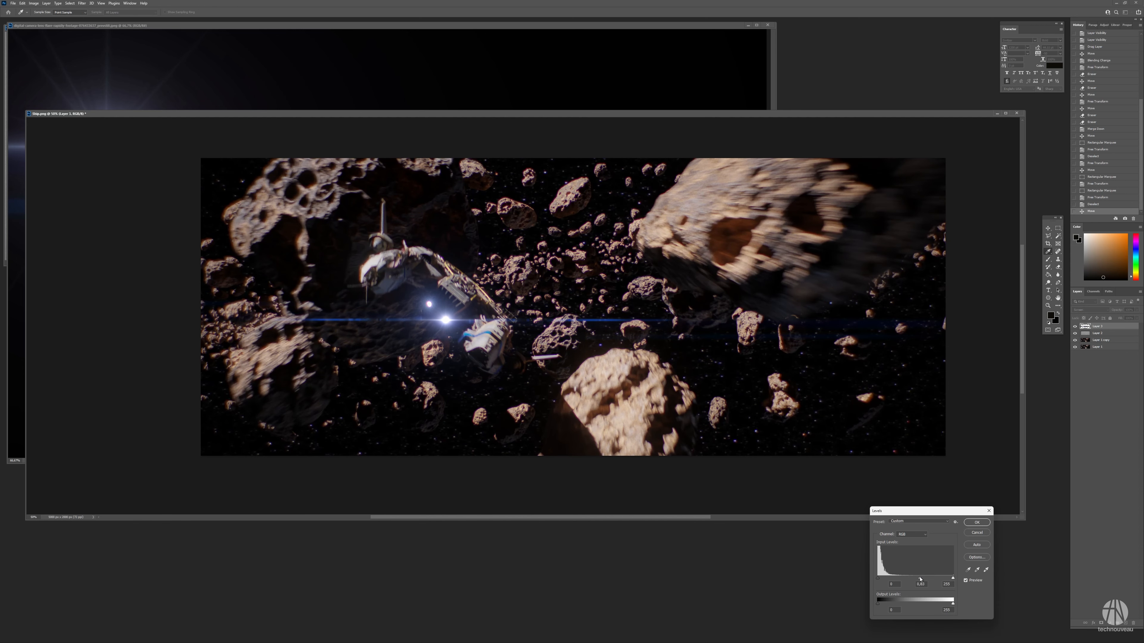
pyautogui.click(976, 522)
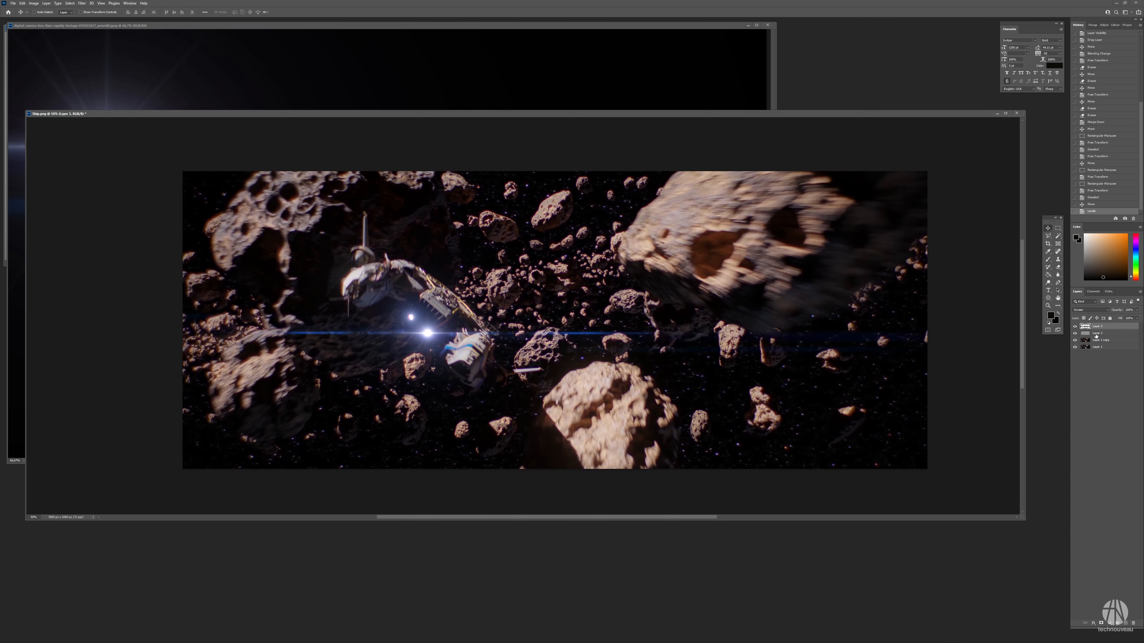
# Stamp all visible layers into a new layer and scale it slightly beyond the canvas edges for a tighter framing
pyautogui.hotkey('ctrl', 'shift', 'alt', 'e')
pyautogui.hotkey('ctrl', 't')
pyautogui.moveTo(182, 172); pyautogui.dragTo(171, 164)
pyautogui.press('Return')
pyautogui.hotkey('ctrl', 't')
pyautogui.moveTo(928, 470); pyautogui.dragTo(933, 472)
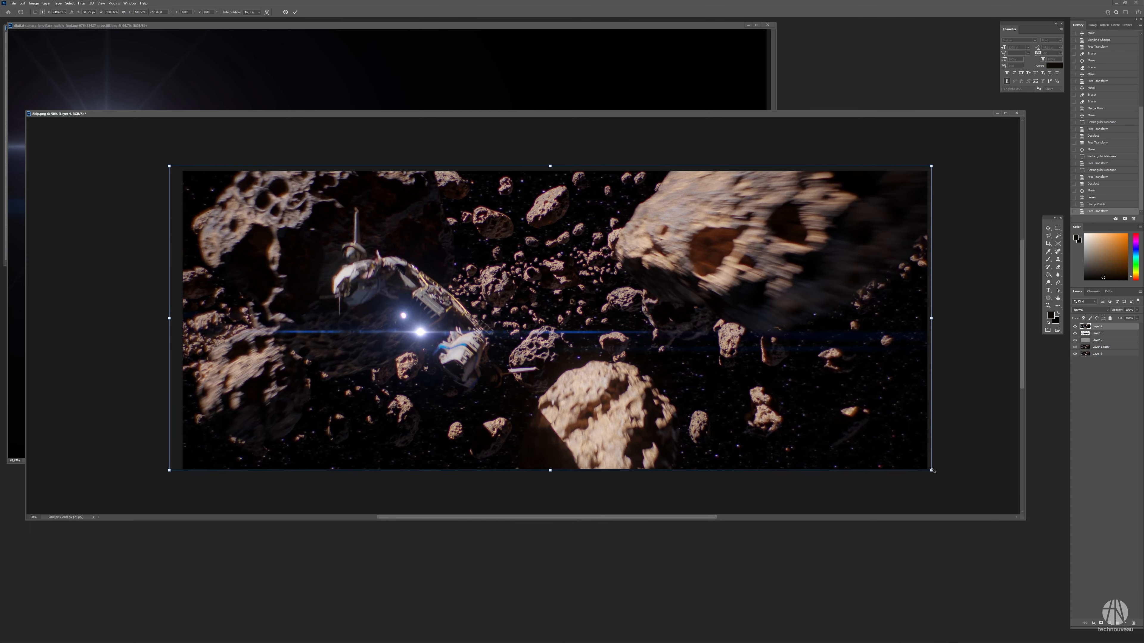
pyautogui.press('Return')
# Adjust the levels of the stamped layer and toggle its visibility to compare the result
pyautogui.hotkey('ctrl', 'l')
pyautogui.moveTo(877, 578); pyautogui.dragTo(915, 580)
pyautogui.press('Return')
pyautogui.click(1075, 327)
pyautogui.click(1075, 326)
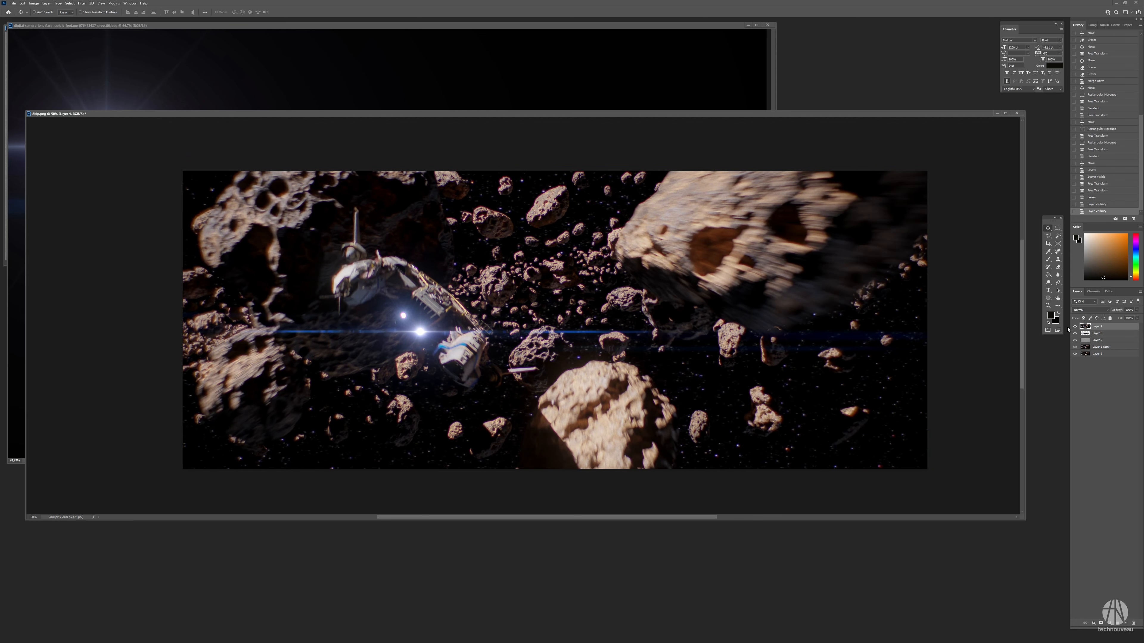
# Show the image full screen and duplicate the stamped layer
pyautogui.press('f')
pyautogui.keyDown('alt'); pyautogui.scroll(1, 685, 316); pyautogui.keyUp('alt')
pyautogui.moveTo(684, 317); pyautogui.dragTo(706, 308)
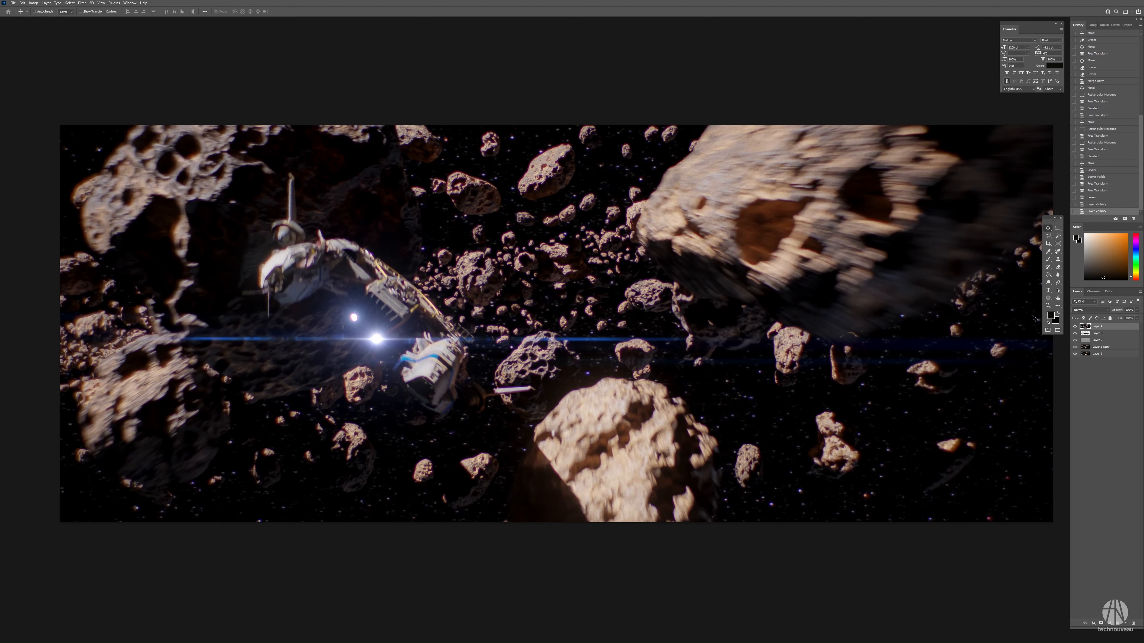
pyautogui.hotkey('ctrl', 'j')
pyautogui.click(82, 3)
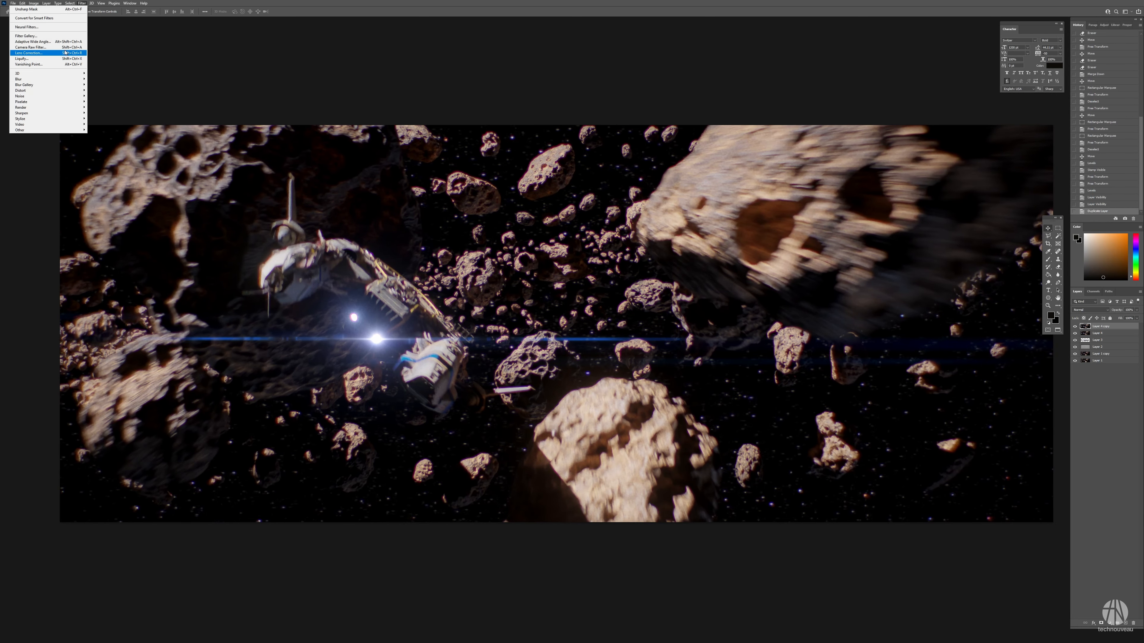
pyautogui.click(59, 47)
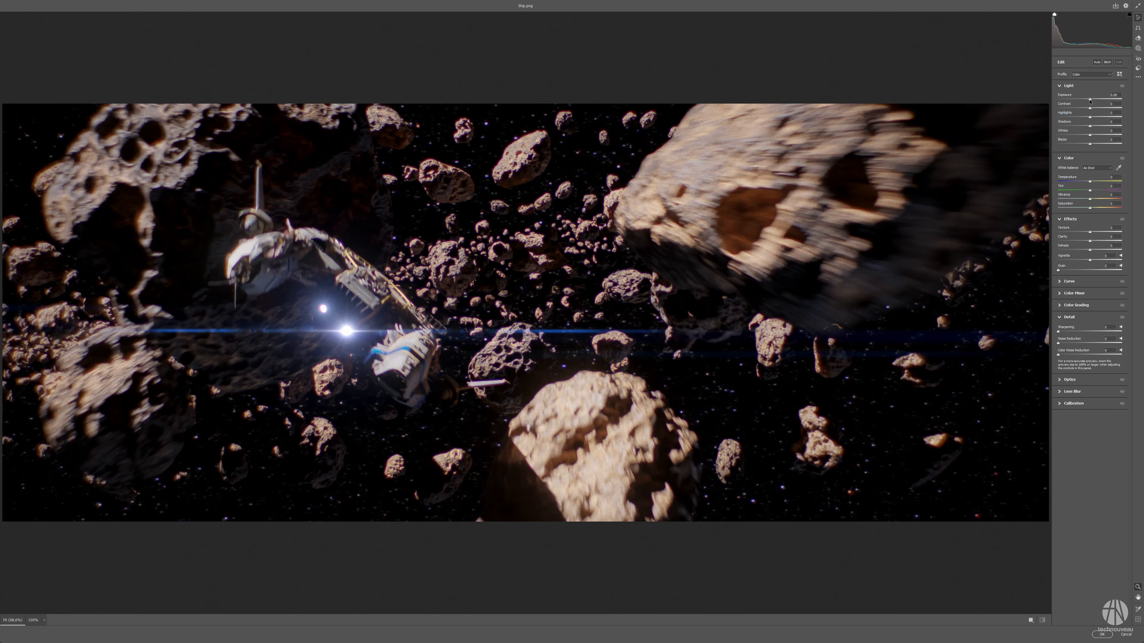
pyautogui.moveTo(1090, 101); pyautogui.dragTo(1092, 109)
pyautogui.click(1125, 634)
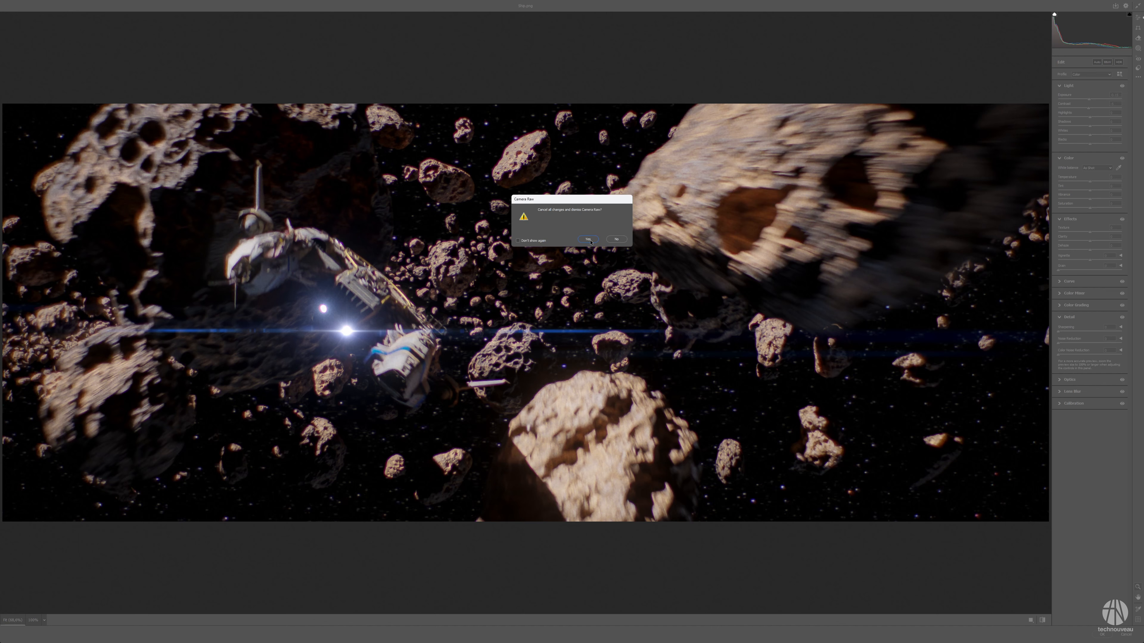
pyautogui.click(588, 239)
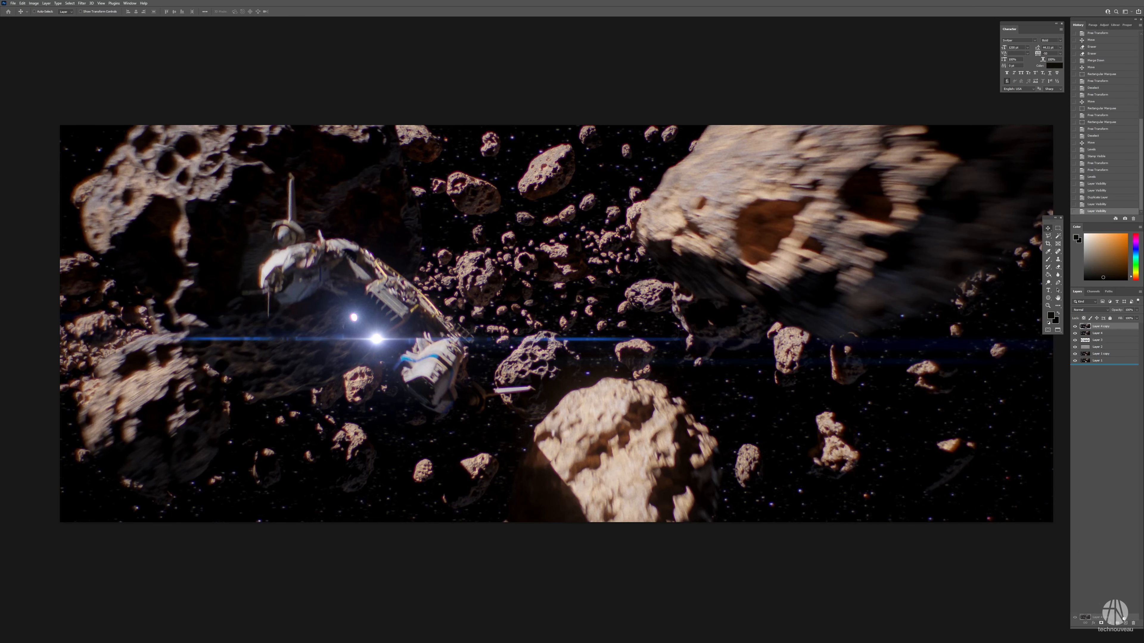
# Apply a Levels adjustment to the lower duplicate layer, then make the topmost copy active
pyautogui.hotkey('ctrl', 'l')
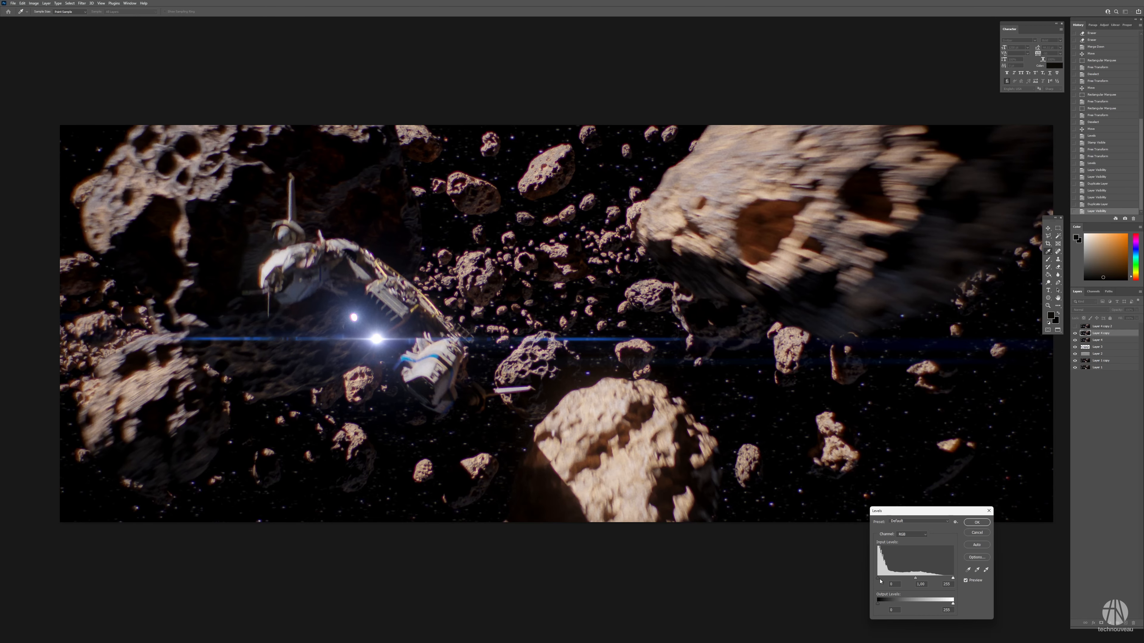
pyautogui.click(977, 523)
pyautogui.click(1082, 326)
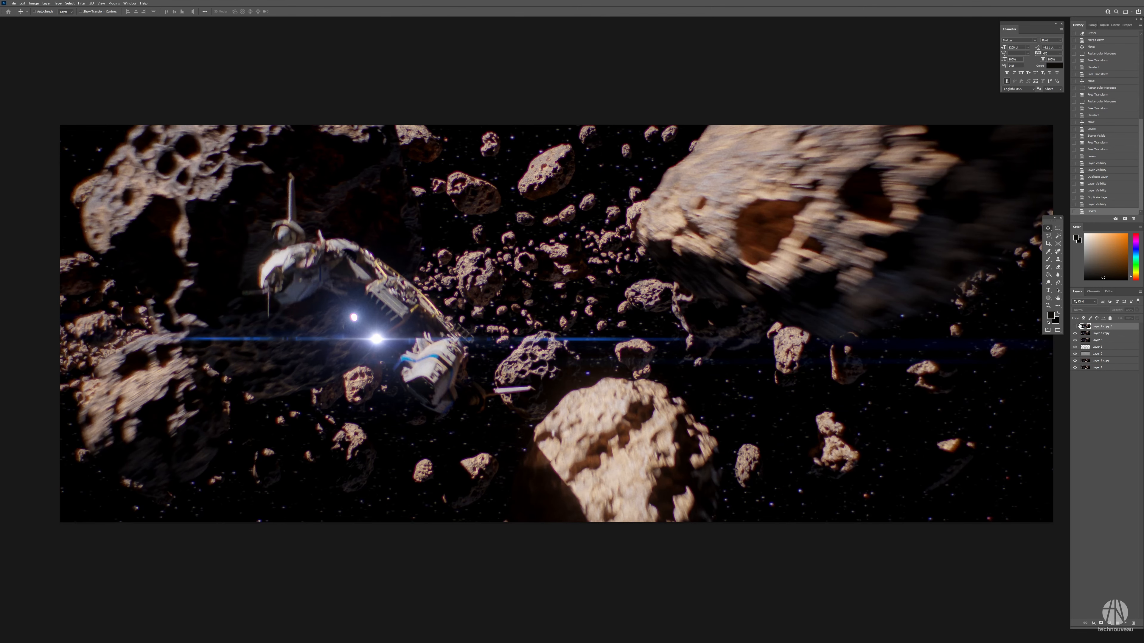
# Apply the Camera Raw filter to the topmost copy with adjusted exposure and contrast and raised texture, then toggle the layer to compare
pyautogui.click(82, 3)
pyautogui.click(47, 48)
pyautogui.moveTo(1090, 99); pyautogui.dragTo(1090, 101)
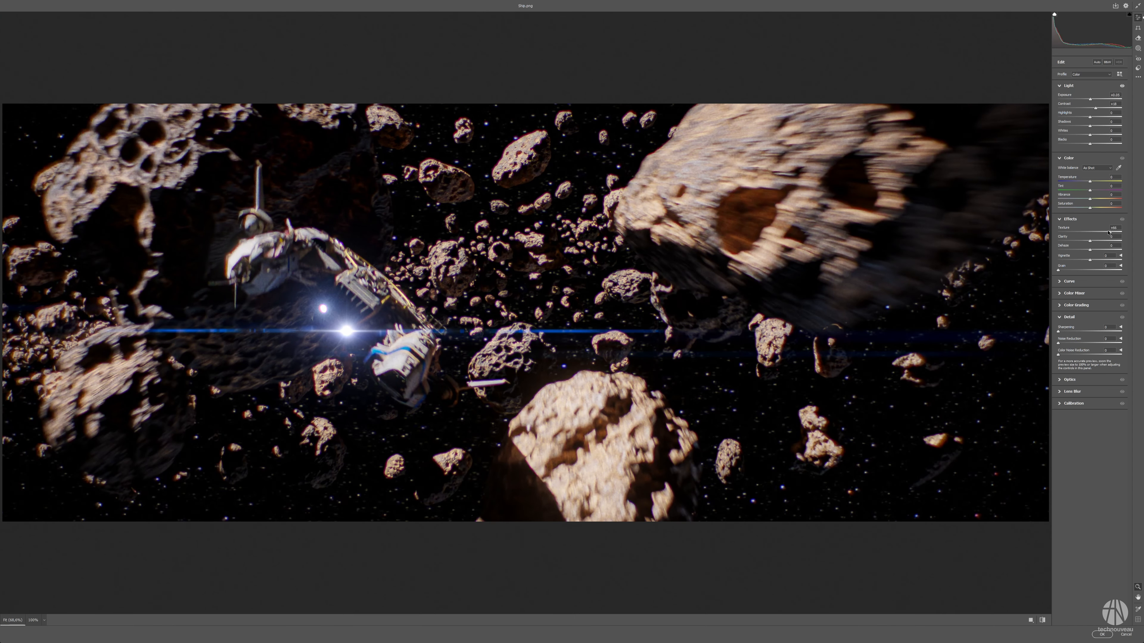
pyautogui.moveTo(1092, 243); pyautogui.dragTo(1102, 242)
pyautogui.moveTo(1095, 241); pyautogui.dragTo(1091, 241)
pyautogui.click(1101, 634)
pyautogui.click(1075, 326)
pyautogui.click(1075, 326)
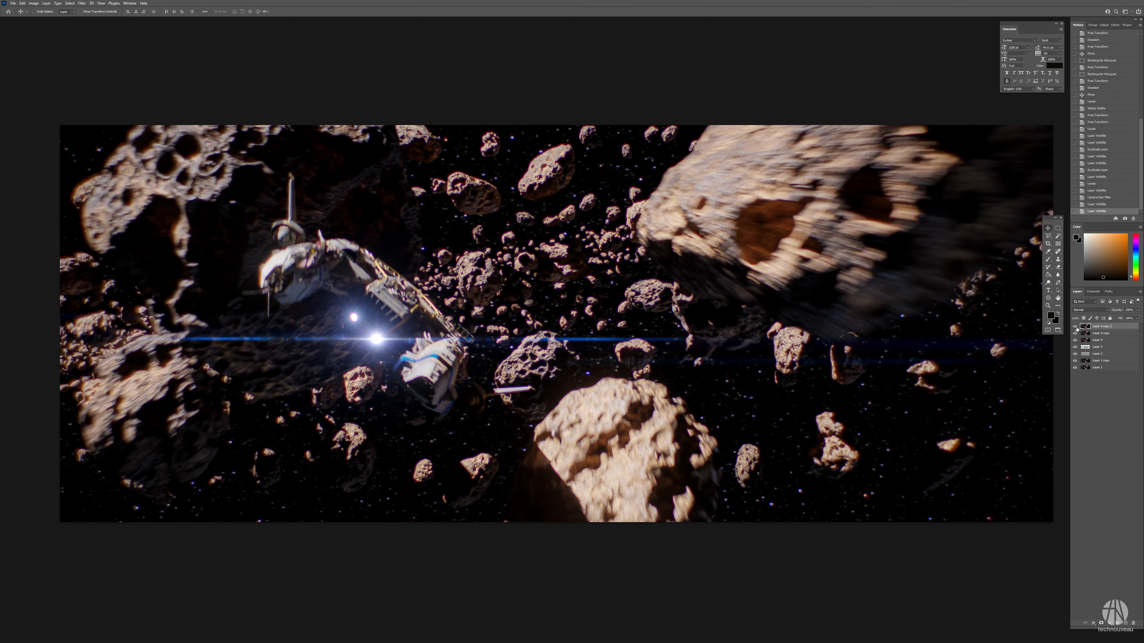
# Add a layer mask to the filtered copy and fill it with black
pyautogui.click(1100, 623)
pyautogui.click(1058, 313)
pyautogui.press('g')
pyautogui.click(832, 321)
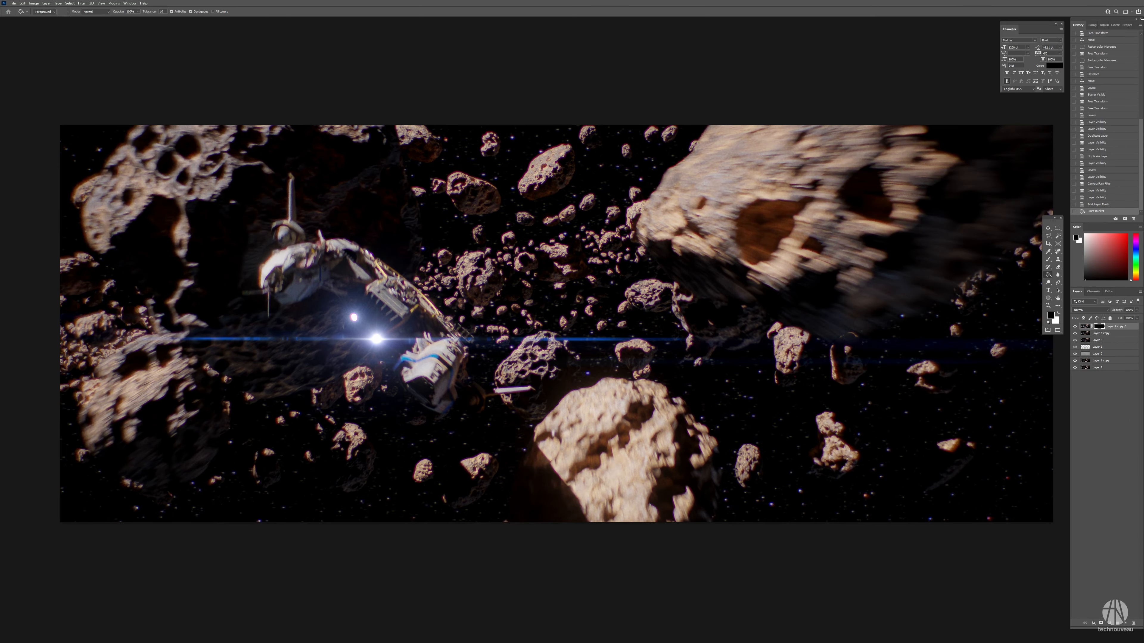
# Set up a smaller brush with white as the painting colour and undo the stray stroke on the mask
pyautogui.press('b')
pyautogui.rightClick(697, 247)
pyautogui.click(806, 290)
pyautogui.moveTo(838, 292); pyautogui.dragTo(797, 306)
pyautogui.click(934, 225)
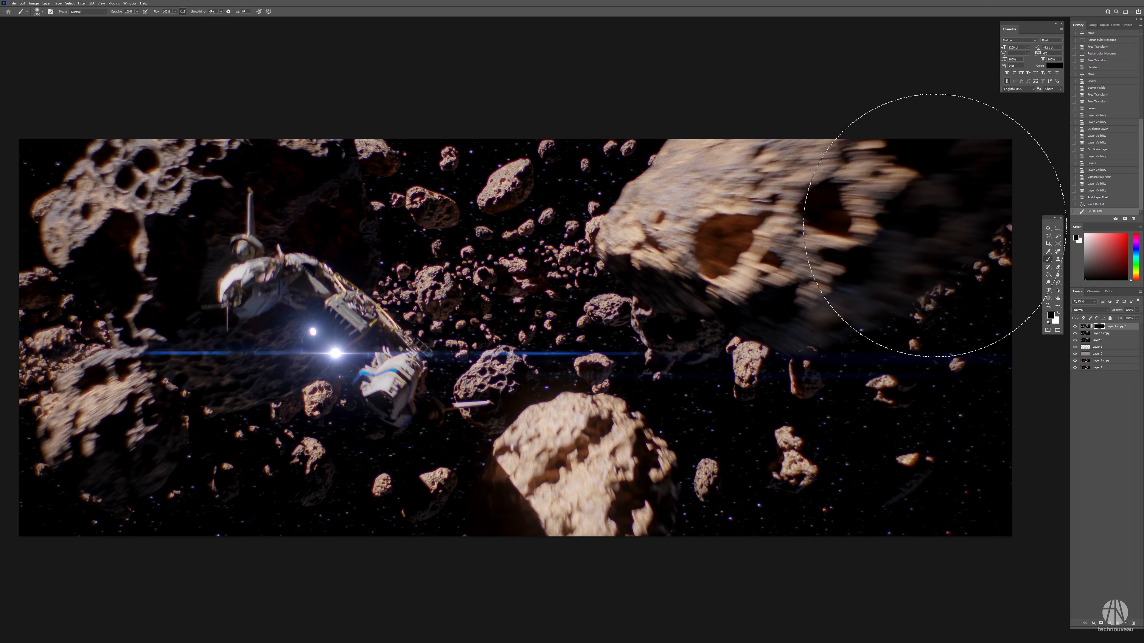
pyautogui.press('[')
pyautogui.press('[')
pyautogui.press('[')
pyautogui.press('[')
pyautogui.press('[')
pyautogui.press('[')
pyautogui.press('[')
pyautogui.press('[')
pyautogui.press('[')
pyautogui.hotkey('ctrl', 'z')
pyautogui.press('x')
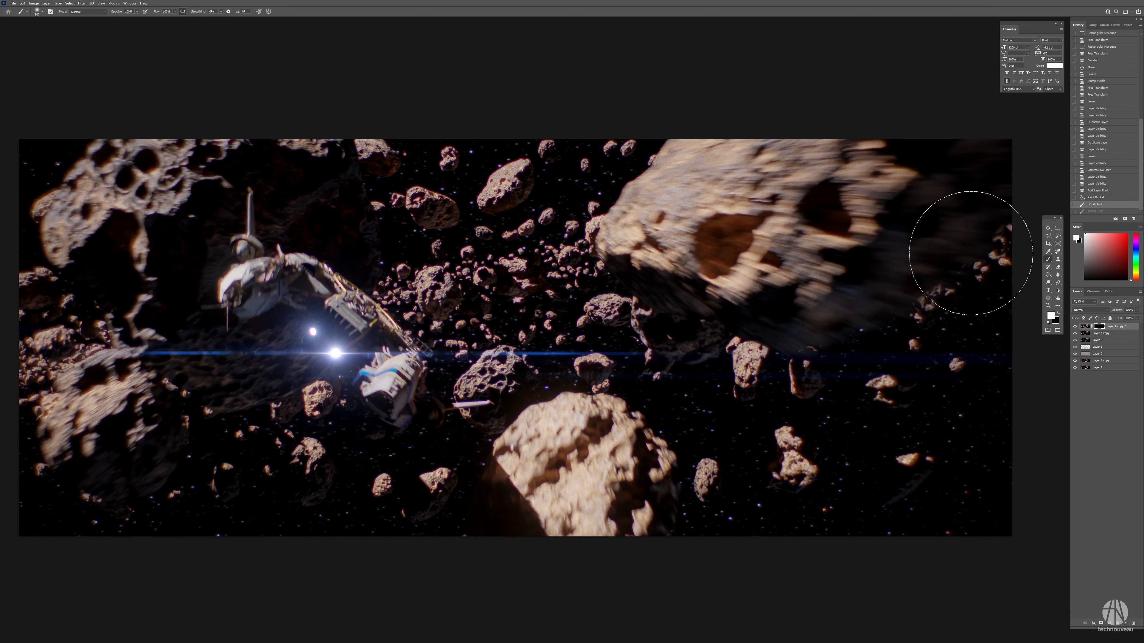
pyautogui.press('[')
pyautogui.press('[')
pyautogui.press('[')
# Paint white on the mask over the large asteroids, the spaceship and the middle rocks to reveal the filtered detail
pyautogui.moveTo(896, 257); pyautogui.dragTo(623, 296)
pyautogui.moveTo(258, 256)
pyautogui.mouseDown()
pyautogui.moveTo(185, 236)
pyautogui.moveTo(84, 245)
pyautogui.mouseUp()
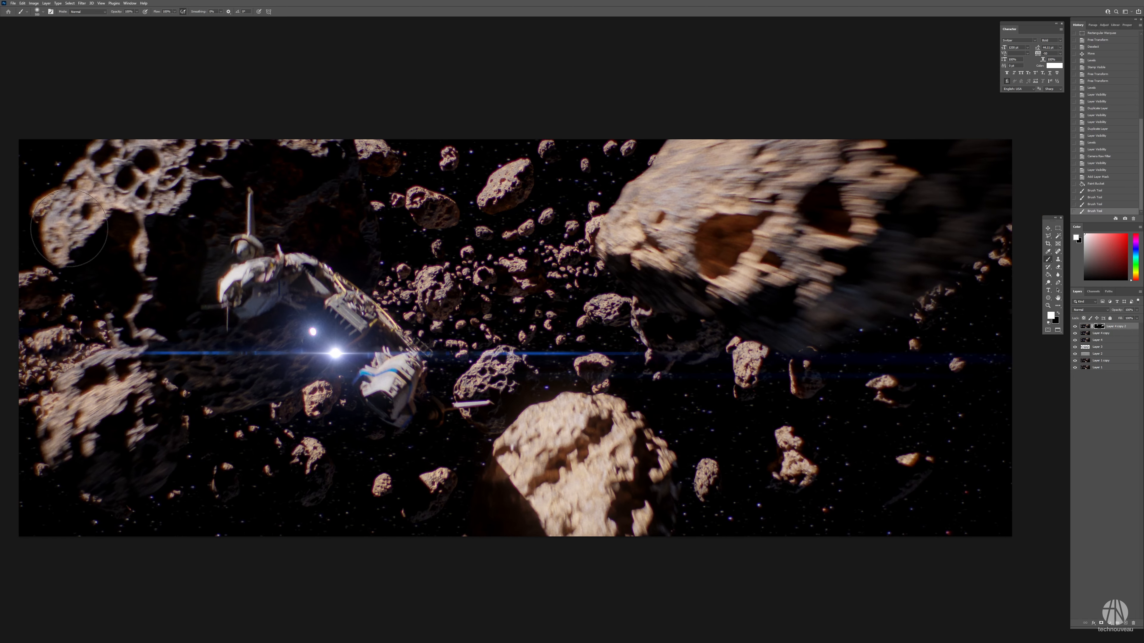
pyautogui.moveTo(214, 350); pyautogui.dragTo(119, 388)
pyautogui.moveTo(581, 431); pyautogui.dragTo(517, 465)
pyautogui.moveTo(404, 374); pyautogui.dragTo(389, 392)
pyautogui.moveTo(388, 342); pyautogui.dragTo(338, 301)
pyautogui.moveTo(493, 377); pyautogui.dragTo(475, 406)
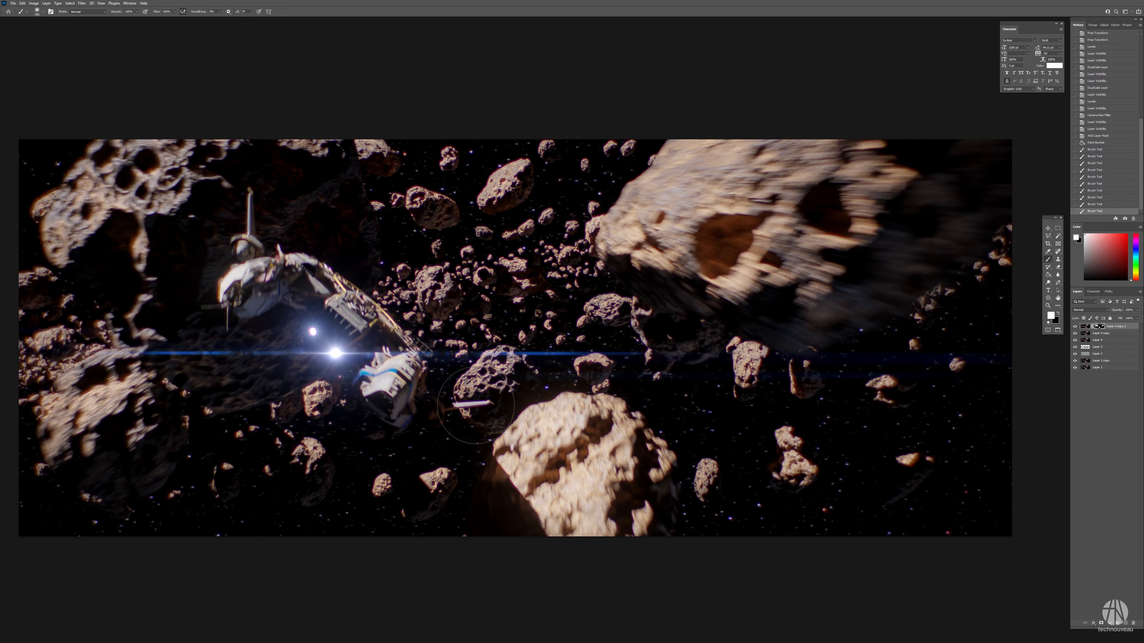
pyautogui.moveTo(616, 314); pyautogui.dragTo(645, 334)
pyautogui.moveTo(437, 297); pyautogui.dragTo(416, 326)
pyautogui.press('v')
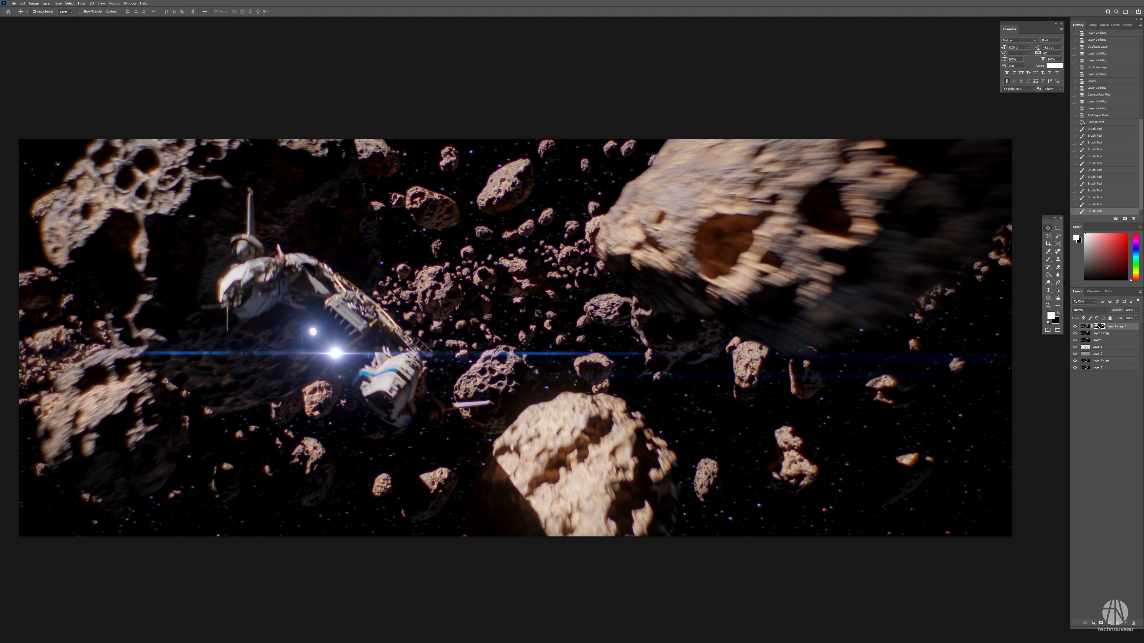
# Stamp the visible layers into a new layer and shift its red, orange, yellow and blue-purple hues in Camera Raw's Color Mixer
pyautogui.hotkey('ctrl', 'shift', 'alt', 'e')
pyautogui.click(82, 3)
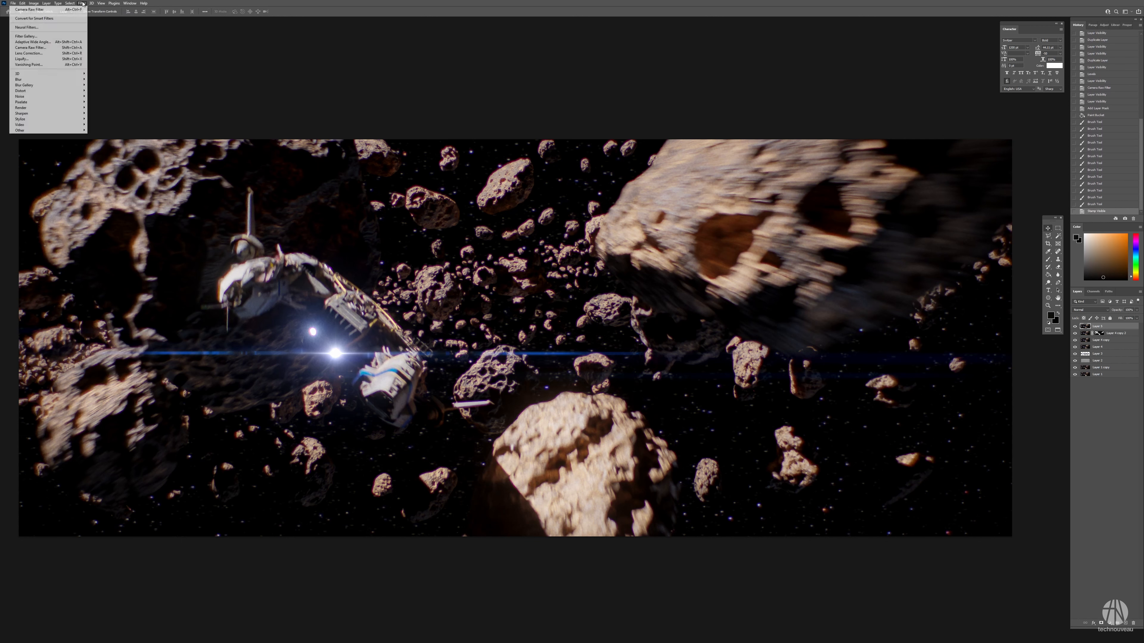
pyautogui.click(62, 47)
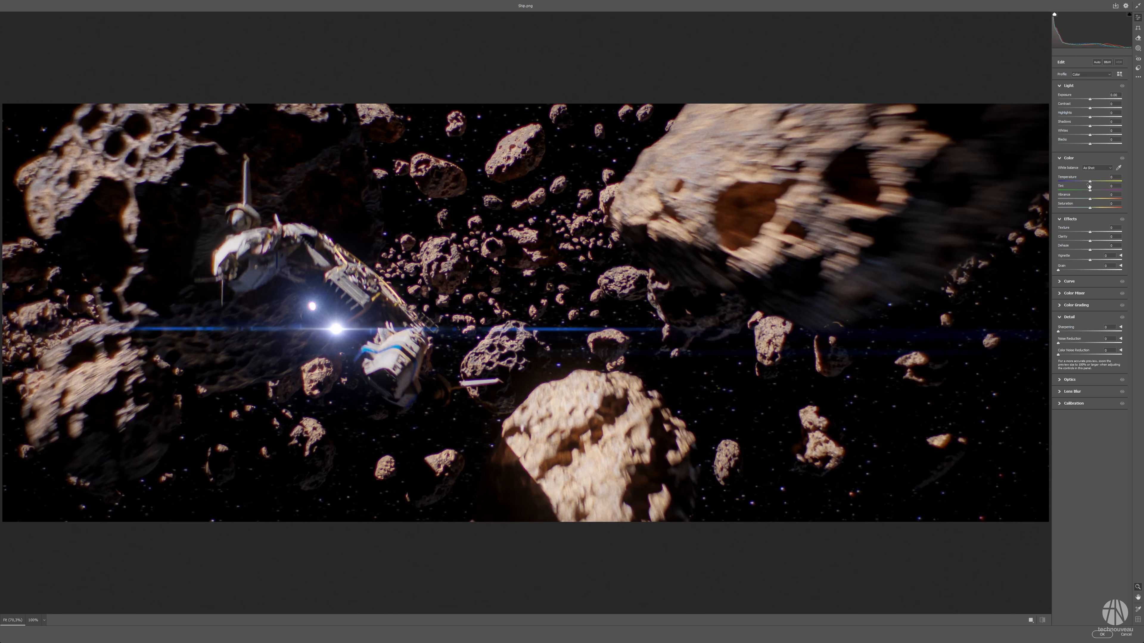
pyautogui.click(1059, 293)
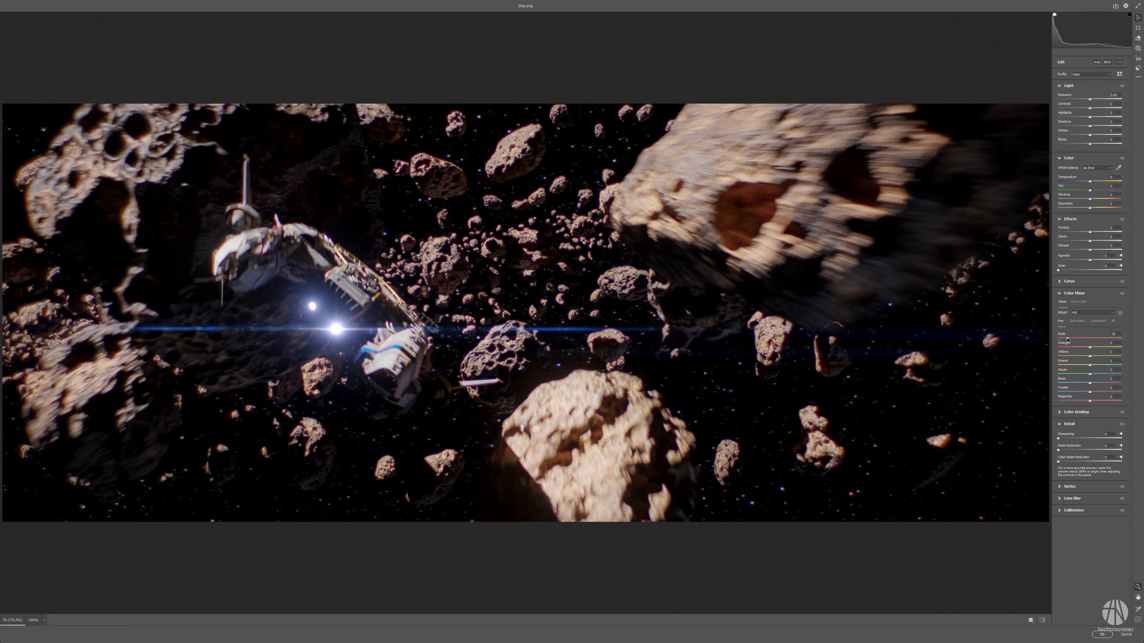
pyautogui.moveTo(1067, 338); pyautogui.dragTo(1077, 339)
pyautogui.click(1092, 347)
pyautogui.moveTo(1122, 357); pyautogui.dragTo(1085, 357)
pyautogui.moveTo(1066, 395); pyautogui.dragTo(1069, 393)
pyautogui.moveTo(1068, 383); pyautogui.dragTo(1090, 390)
# Tint the midtones and shadows with Camera Raw's Color Grading wheels and apply the filter
pyautogui.click(1076, 412)
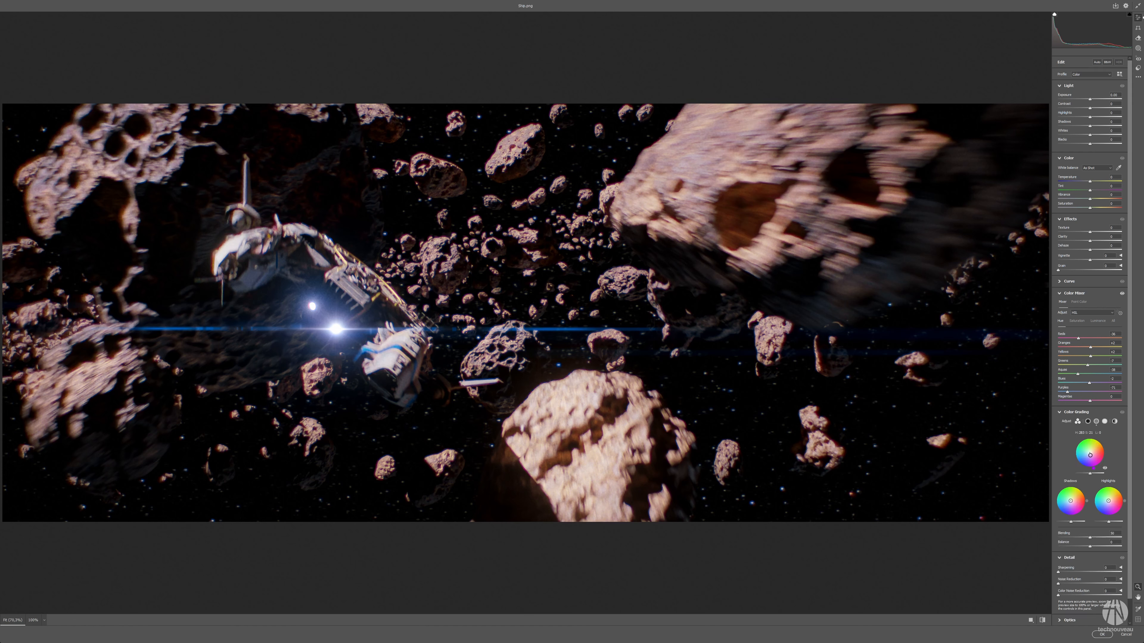
pyautogui.moveTo(1092, 451); pyautogui.dragTo(1089, 452)
pyautogui.moveTo(1070, 499)
pyautogui.mouseDown()
pyautogui.moveTo(1111, 499)
pyautogui.moveTo(1070, 501)
pyautogui.mouseUp()
pyautogui.moveTo(1070, 501)
pyautogui.mouseDown()
pyautogui.moveTo(1059, 509)
pyautogui.moveTo(1073, 522)
pyautogui.mouseUp()
pyautogui.click(1102, 634)
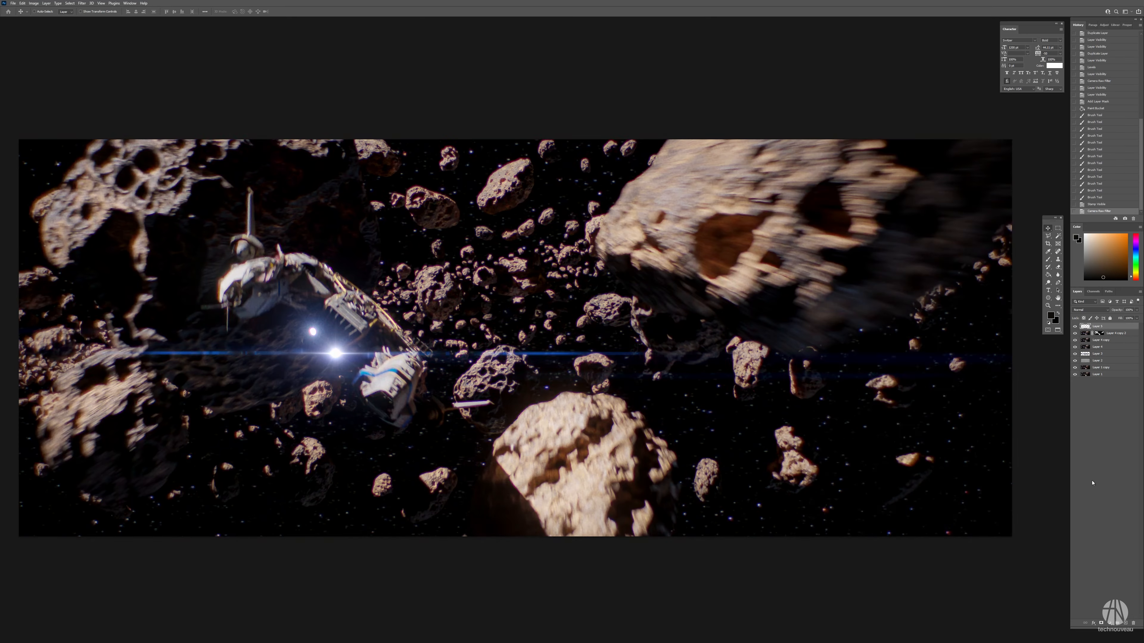
# Toggle the graded layer to compare it, then stamp all visible layers into a new top layer
pyautogui.keyDown('ctrl'); pyautogui.keyDown('alt'); pyautogui.click(739, 338); pyautogui.keyUp('alt'); pyautogui.keyUp('ctrl')
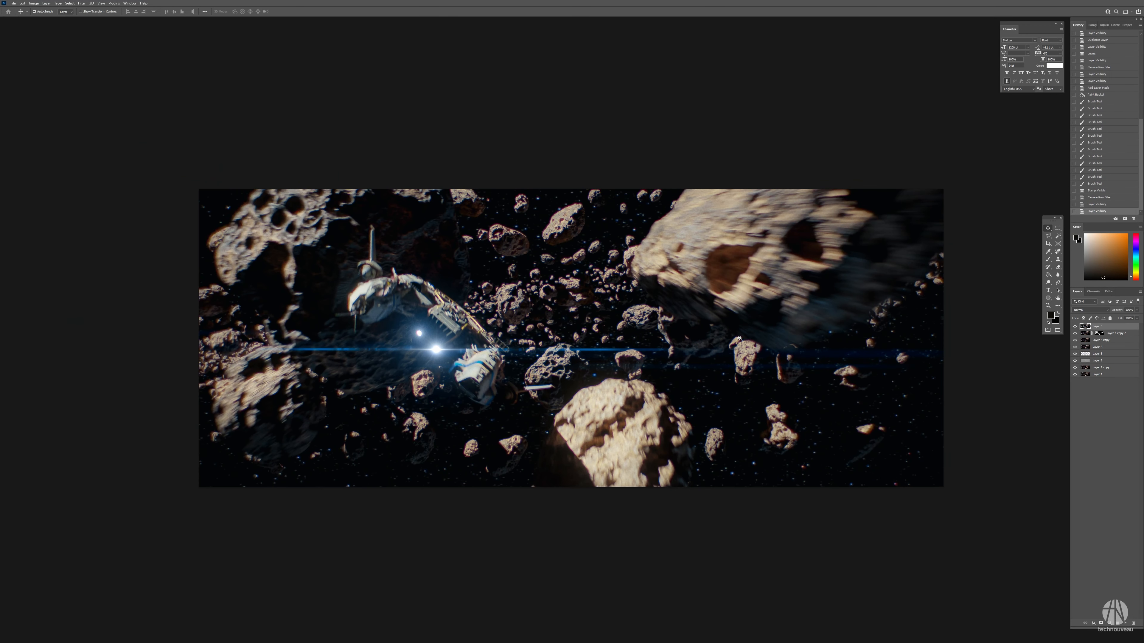
pyautogui.click(1076, 327)
pyautogui.click(1076, 327)
pyautogui.hotkey('ctrl', 'shift', 'alt', 'e')
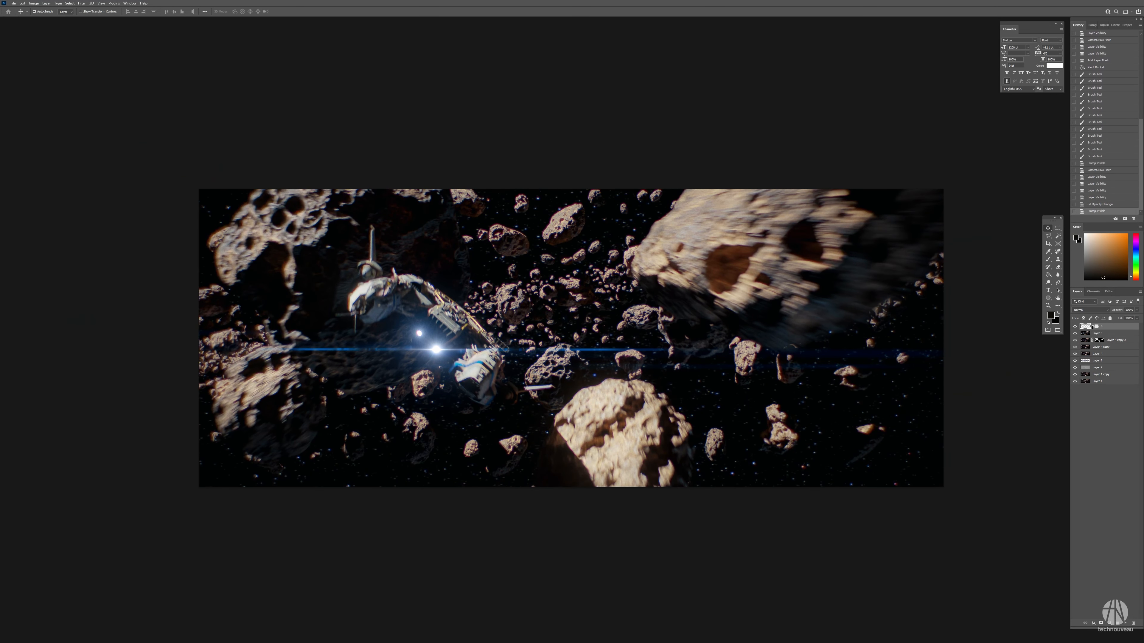
# Hide the intermediate layers and toggle the top layer to compare the finished image with the original render
pyautogui.moveTo(1075, 333); pyautogui.dragTo(1075, 374)
pyautogui.click(1075, 327)
pyautogui.click(1076, 327)
pyautogui.click(1075, 327)
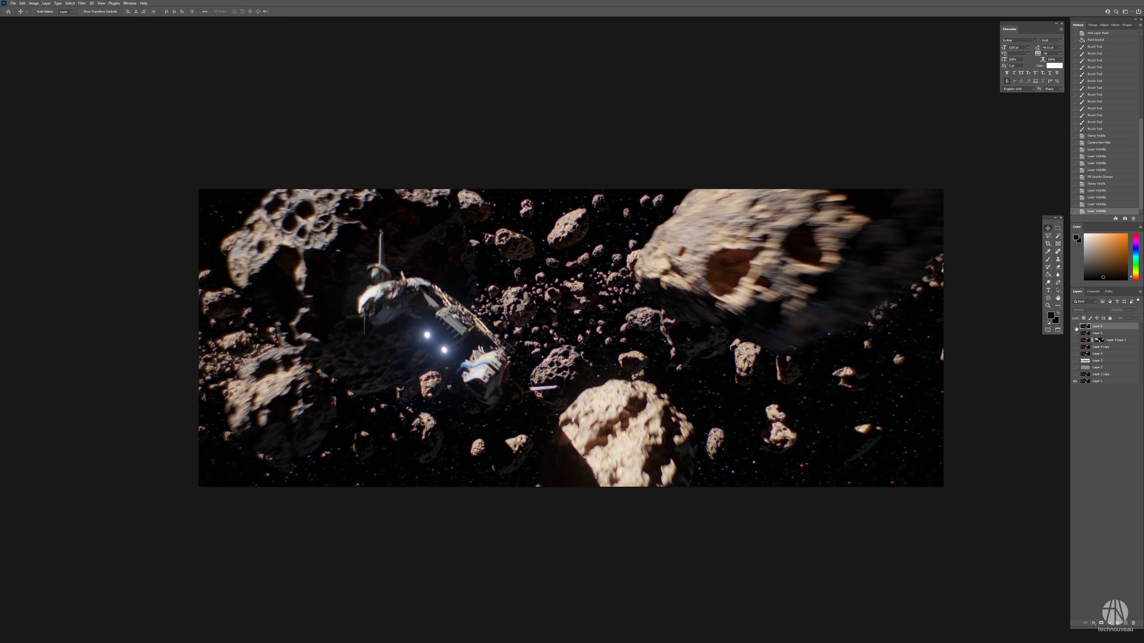
pyautogui.click(1075, 326)
pyautogui.keyDown('ctrl'); pyautogui.click(729, 370); pyautogui.keyUp('ctrl')
pyautogui.click(1075, 327)
pyautogui.click(1075, 327)
# Examine the ship and its engine flare up close in the finished image
pyautogui.moveTo(897, 363); pyautogui.dragTo(882, 343)
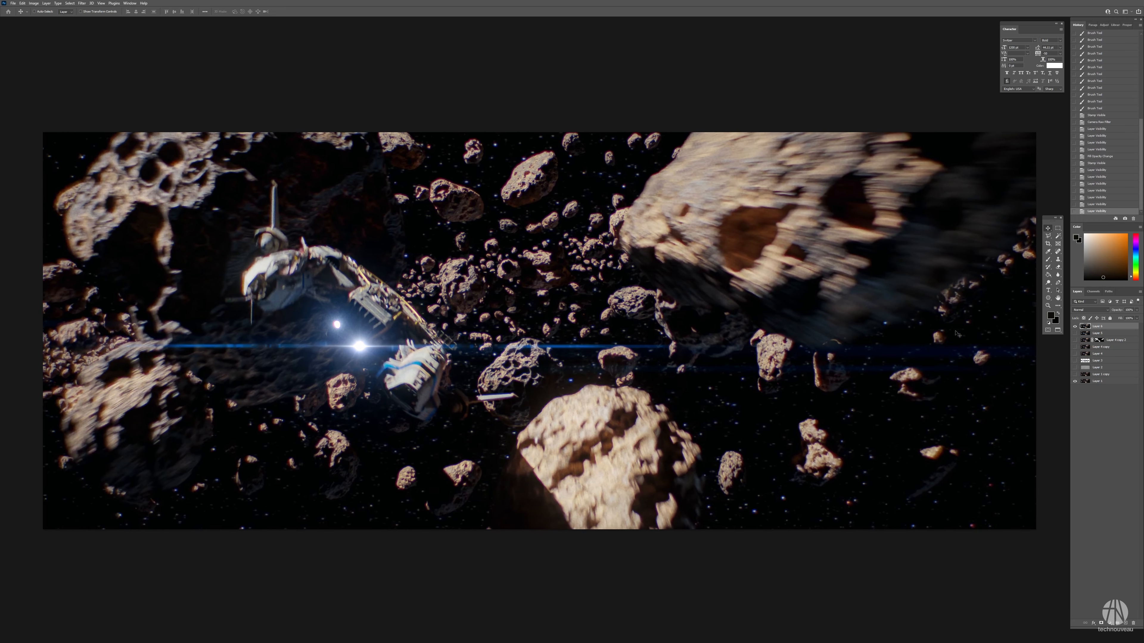
pyautogui.hotkey('ctrl', '+')
pyautogui.hotkey('ctrl', '+')
pyautogui.hotkey('ctrl', '+')
pyautogui.moveTo(315, 350); pyautogui.dragTo(590, 363)
pyautogui.hotkey('ctrl', '-')
pyautogui.hotkey('ctrl', '-')
pyautogui.hotkey('ctrl', '-')
pyautogui.hotkey('ctrl', '-')
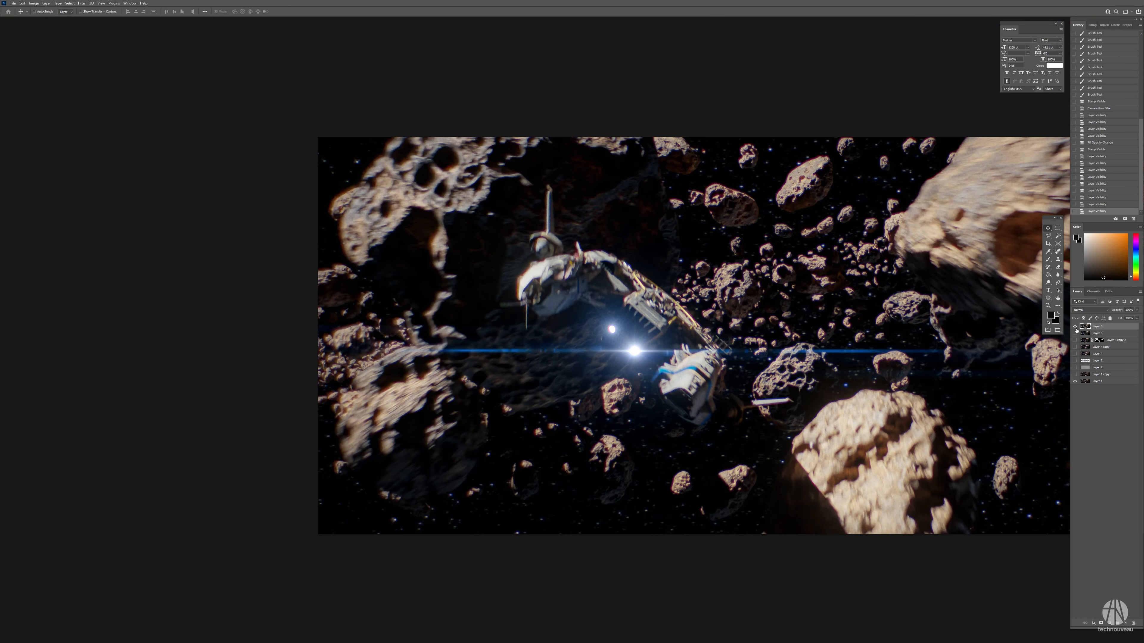
# Toggle the top layer and the intermediate layers to compare the separate grading stages
pyautogui.click(1075, 327)
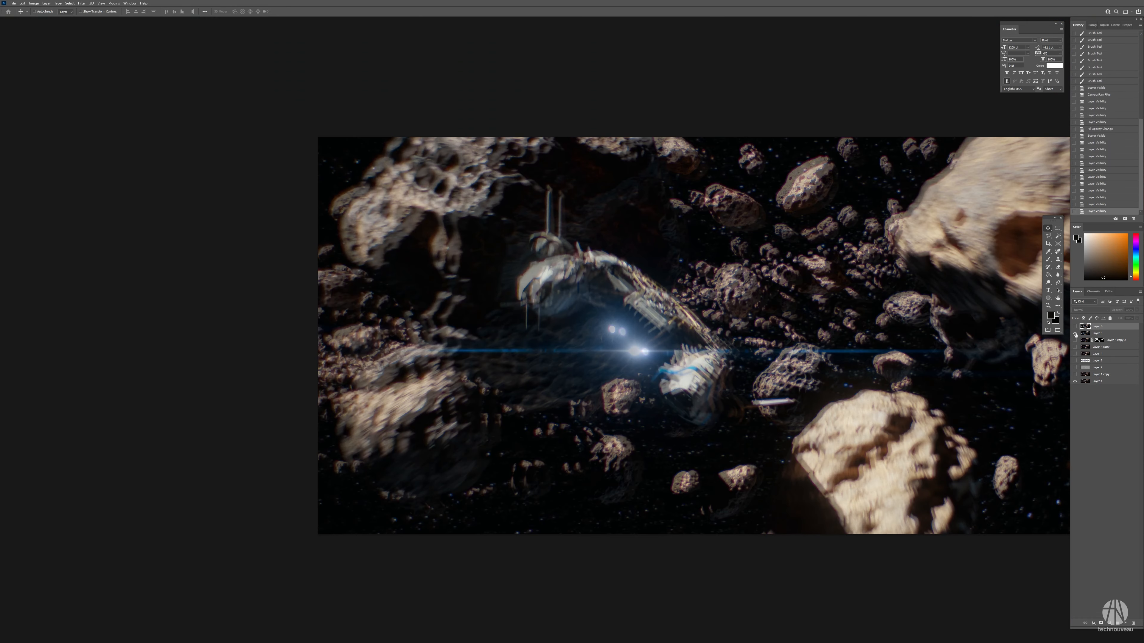
pyautogui.click(1075, 327)
pyautogui.moveTo(1075, 333); pyautogui.dragTo(853, 355)
pyautogui.click(1075, 348)
pyautogui.click(1075, 349)
pyautogui.click(1075, 350)
# Compare the final graded layer with the first stamped version at close range and across the whole frame
pyautogui.click(1075, 327)
pyautogui.click(1074, 328)
pyautogui.keyDown('ctrl'); pyautogui.moveTo(636, 322); pyautogui.dragTo(703, 323); pyautogui.keyUp('ctrl')
pyautogui.hotkey('ctrl', '0')
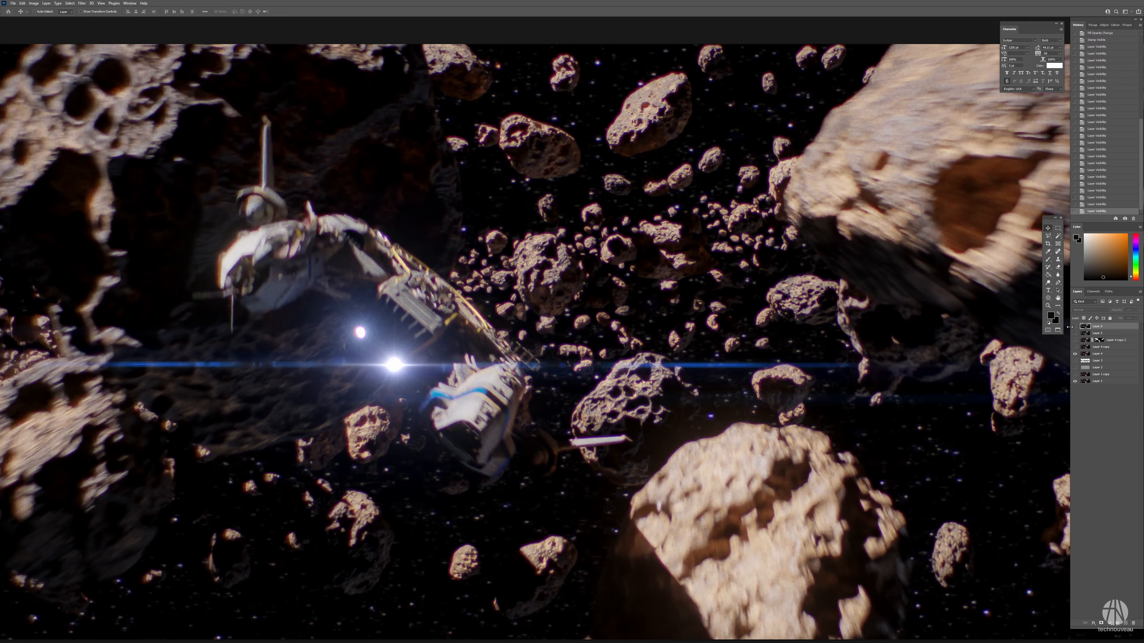
pyautogui.click(1075, 355)
pyautogui.click(1075, 355)
pyautogui.click(1075, 327)
pyautogui.keyDown('alt'); pyautogui.scroll(-1, 847, 311); pyautogui.keyUp('alt')
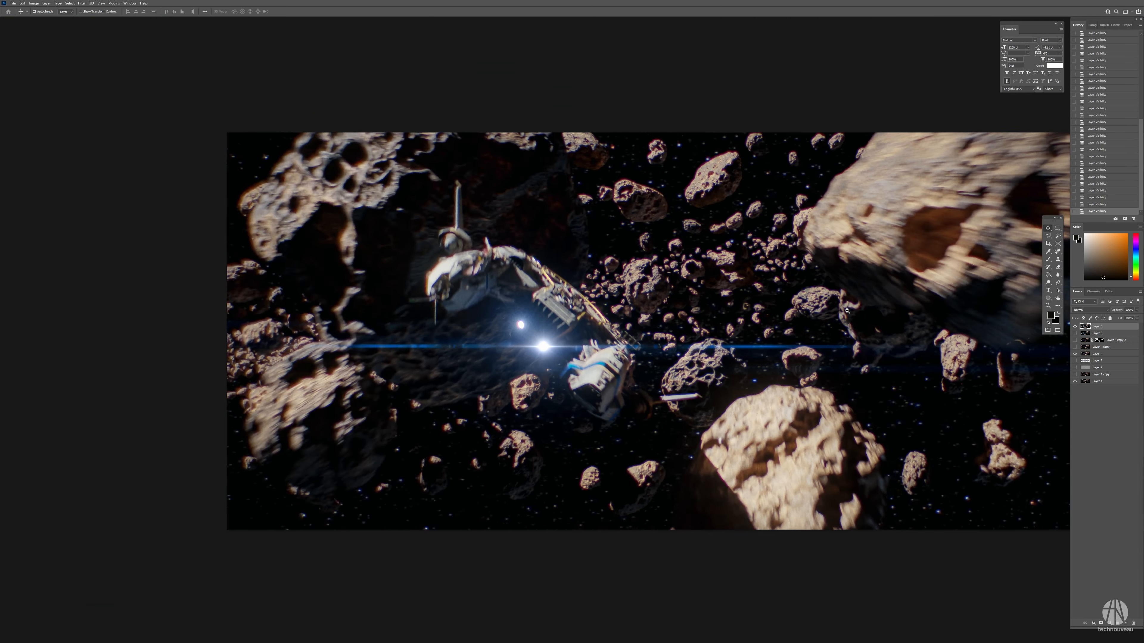
# Duplicate the top graded layer and sharpen the copy with the Unsharp Mask filter
pyautogui.moveTo(849, 312); pyautogui.dragTo(657, 323)
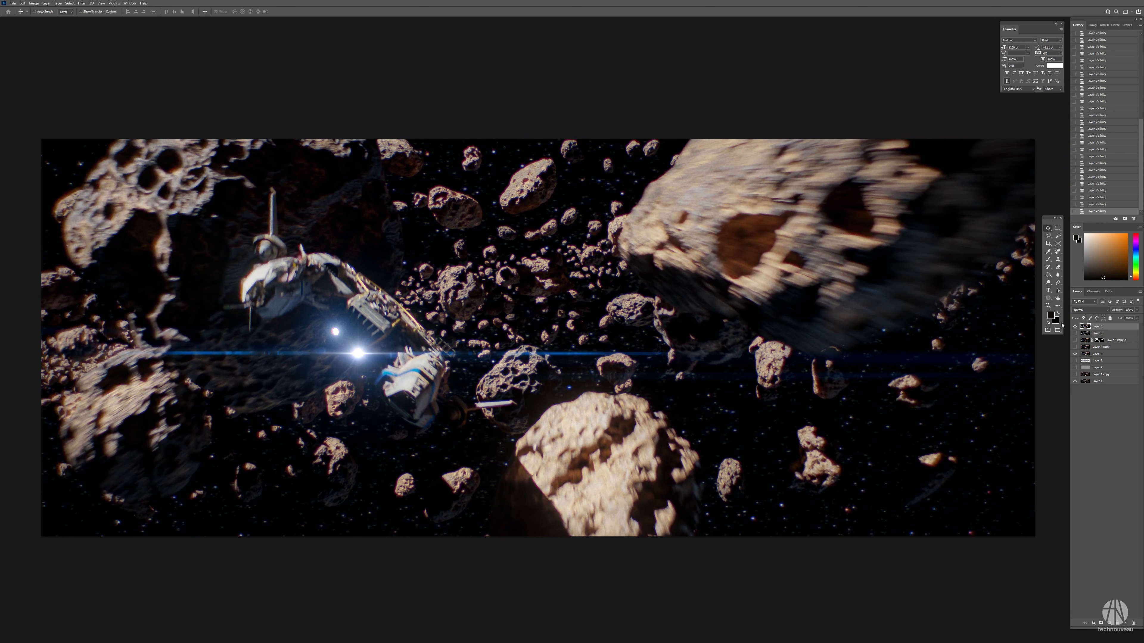
pyautogui.moveTo(1099, 326); pyautogui.dragTo(1125, 623)
pyautogui.click(70, 4)
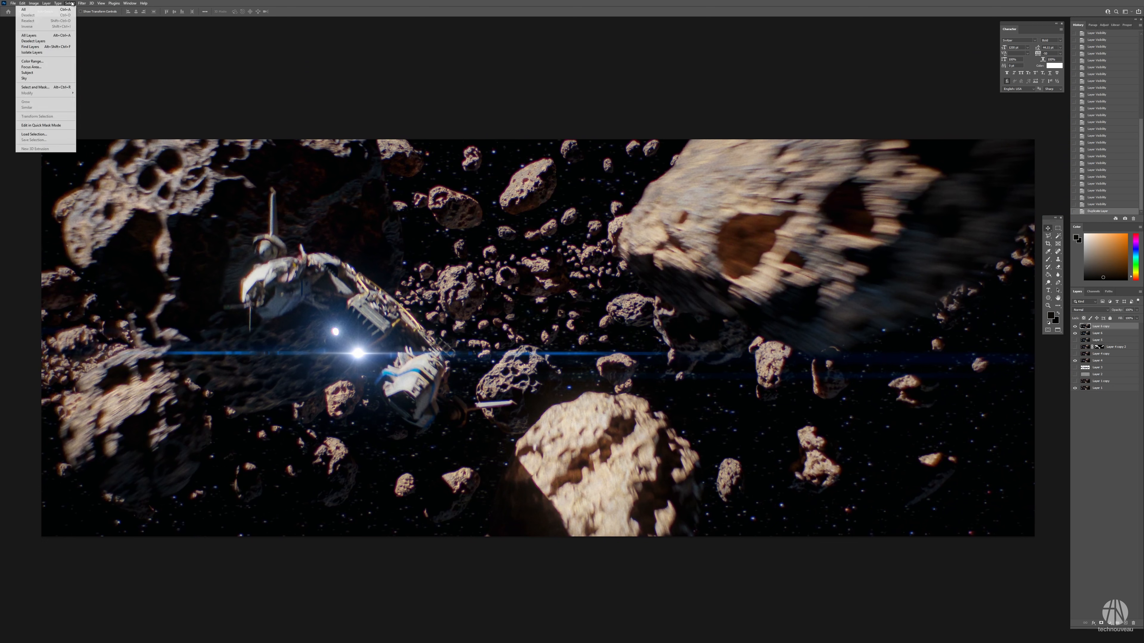
pyautogui.moveTo(82, 3)
pyautogui.moveTo(46, 114)
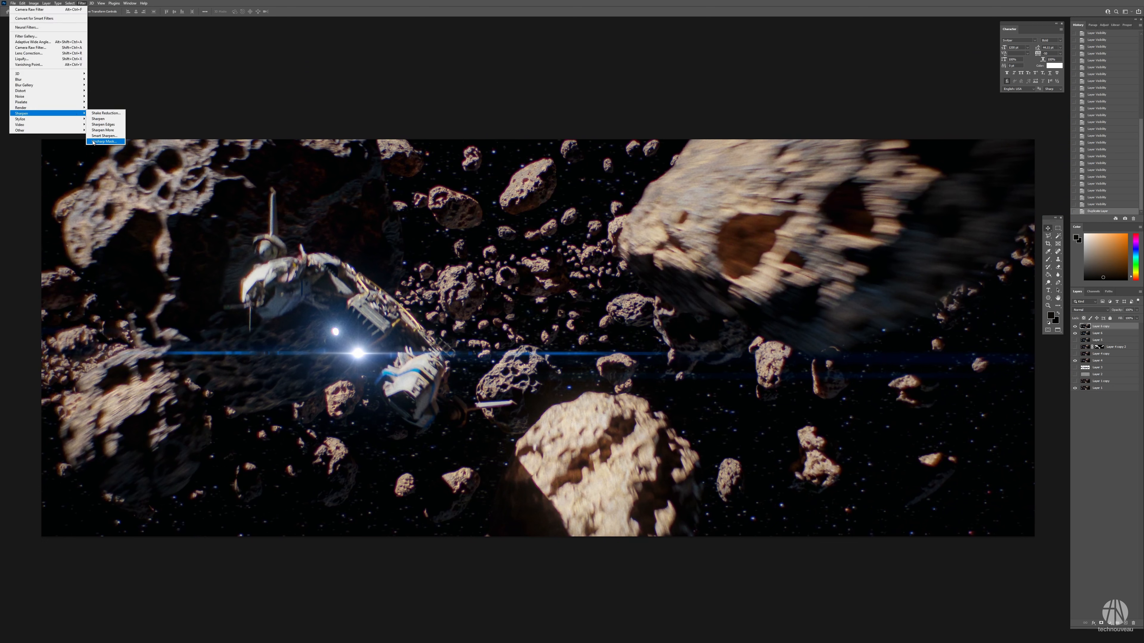
pyautogui.click(105, 142)
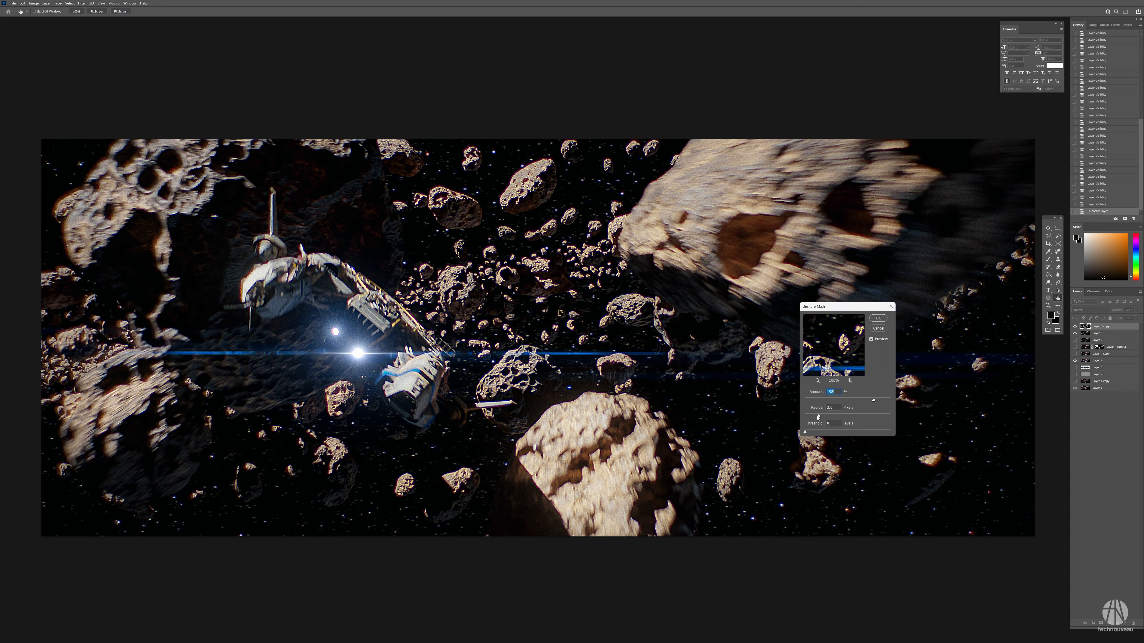
pyautogui.click(877, 318)
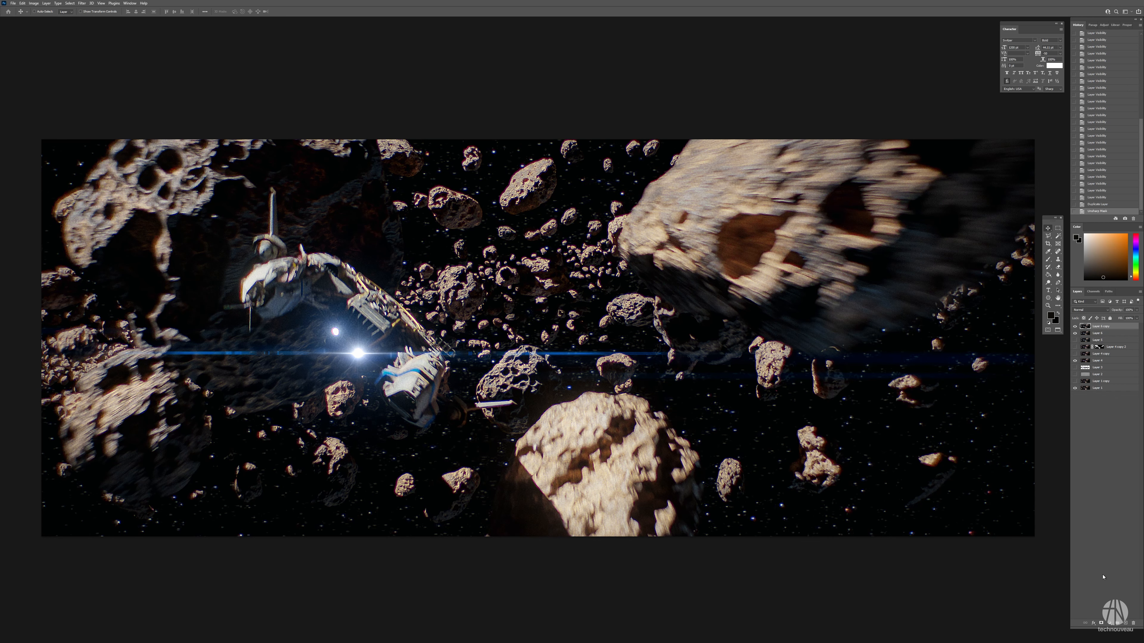
# Add a layer mask to the sharpened copy, fill the mask with black, and make white the foreground color
pyautogui.click(1101, 623)
pyautogui.click(1058, 314)
pyautogui.press('g')
pyautogui.click(810, 317)
pyautogui.click(1058, 314)
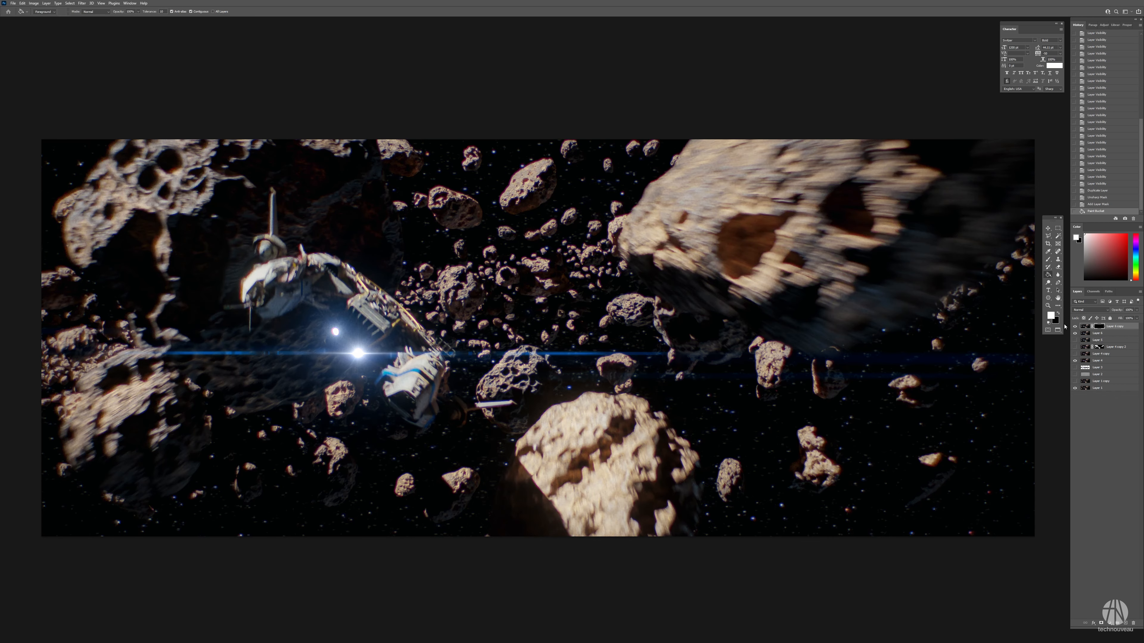
# Paint white in the mask over the large motion-blurred asteroid to reveal its sharpening, reduce the brush size, and undo the last stroke
pyautogui.press('b')
pyautogui.moveTo(741, 289); pyautogui.dragTo(665, 275)
pyautogui.moveTo(682, 232); pyautogui.dragTo(849, 183)
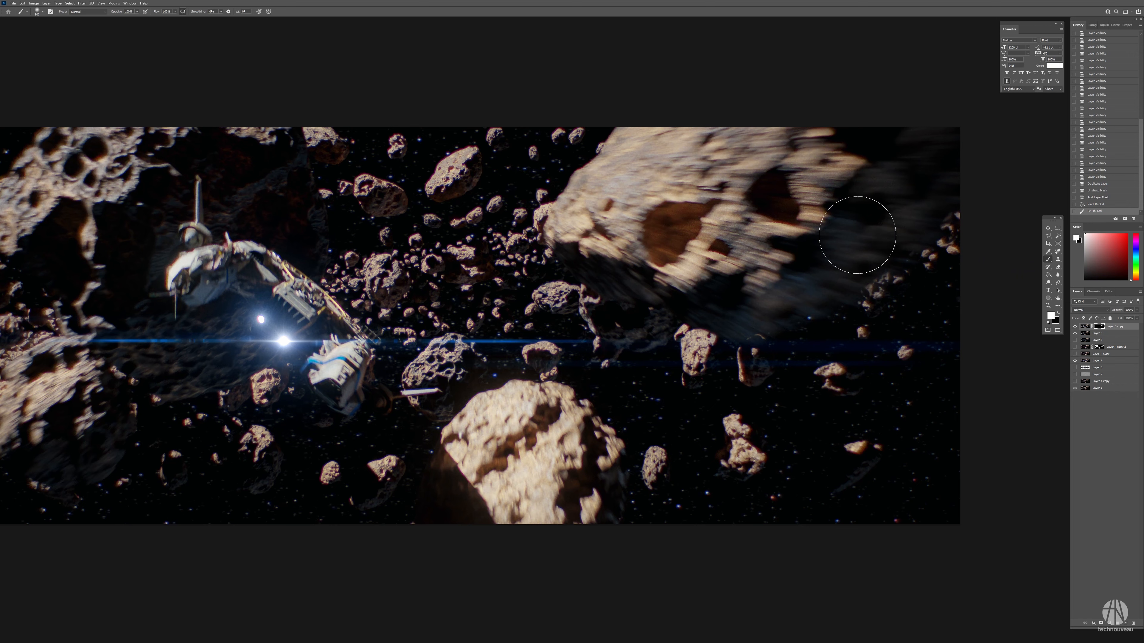
pyautogui.moveTo(858, 237)
pyautogui.mouseDown()
pyautogui.moveTo(749, 149)
pyautogui.moveTo(615, 241)
pyautogui.mouseUp()
pyautogui.press('[')
pyautogui.press('[')
pyautogui.moveTo(536, 483)
pyautogui.mouseDown()
pyautogui.moveTo(531, 506)
pyautogui.moveTo(767, 482)
pyautogui.mouseUp()
pyautogui.press('[')
pyautogui.hotkey('ctrl', 'z')
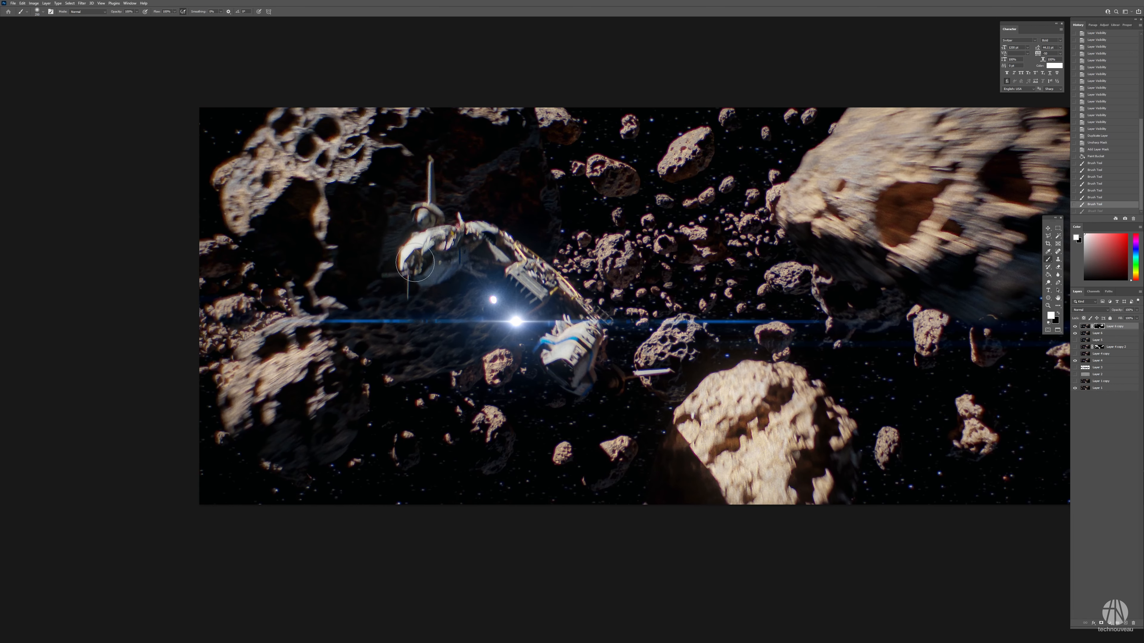